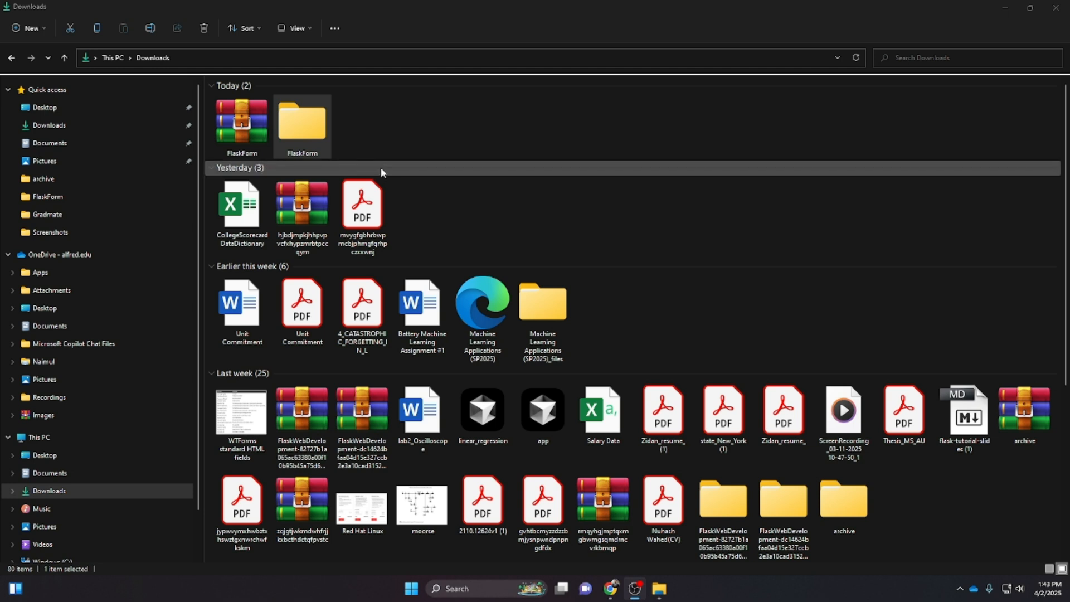
Open the extracted FlaskForm folder in Downloads and its inner FlaskForm project folder
left_click(253, 133)
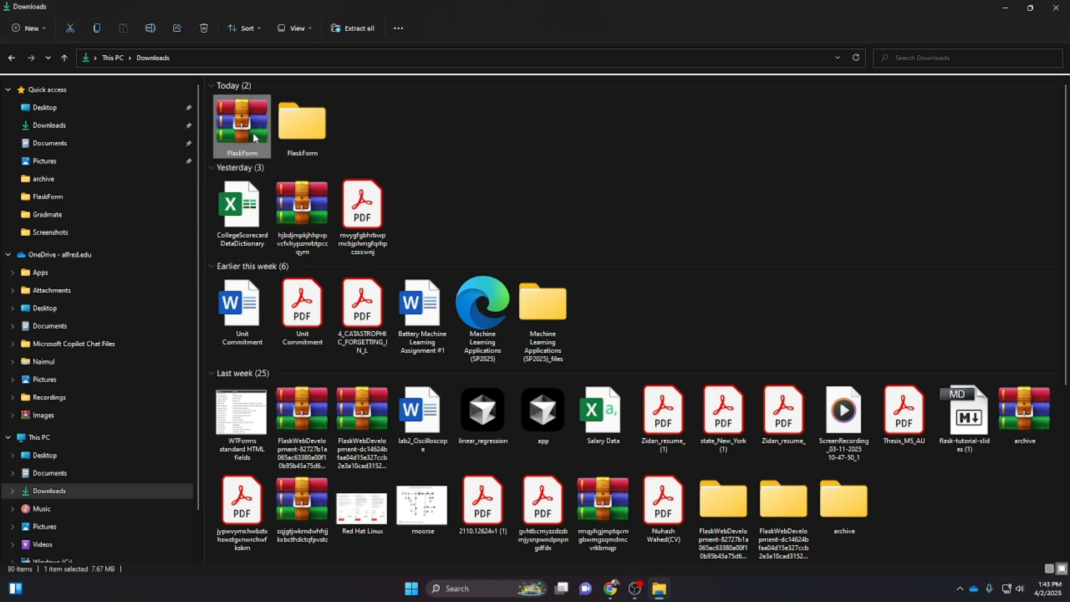
double_click(320, 134)
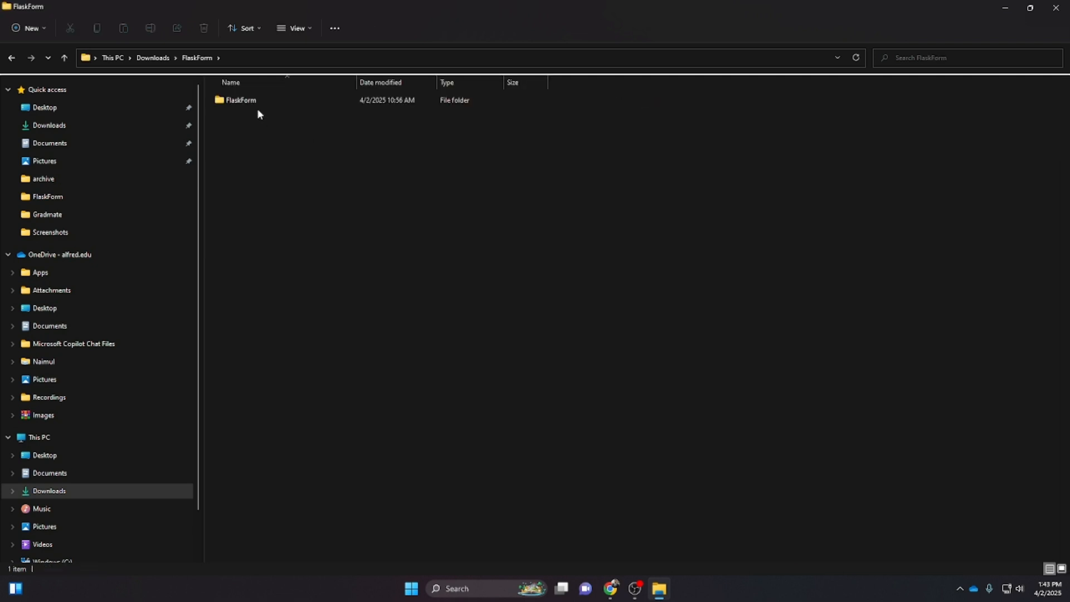
double_click(242, 104)
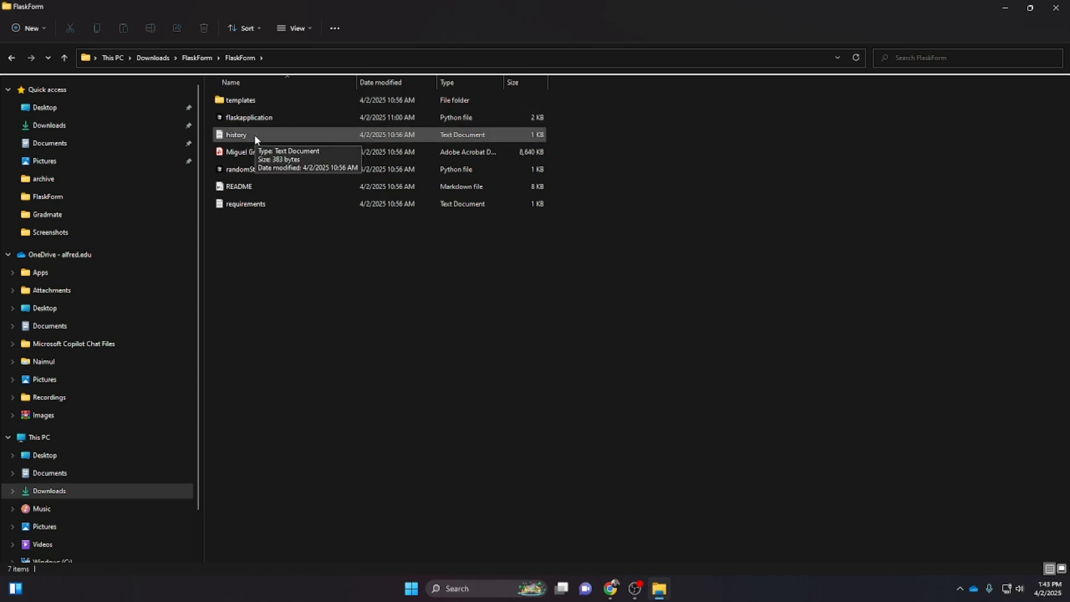
Delete the history, Miguel Gr PDF, README and randomStringGenerator files from the project folder
left_click(254, 135)
key("Delete")
left_click(290, 135)
key("Delete")
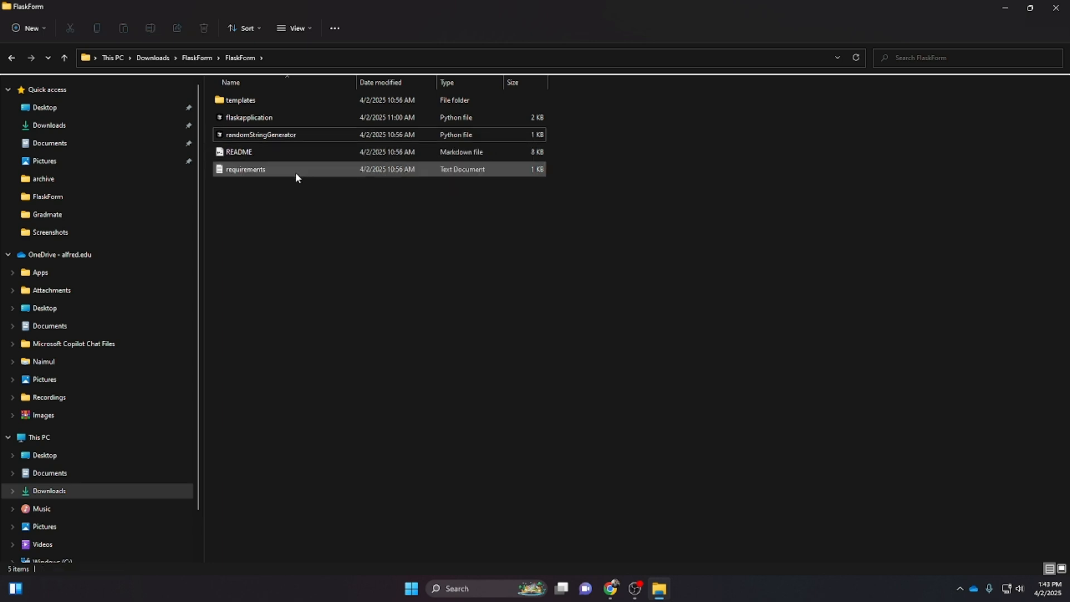
left_click(269, 156)
key("Delete")
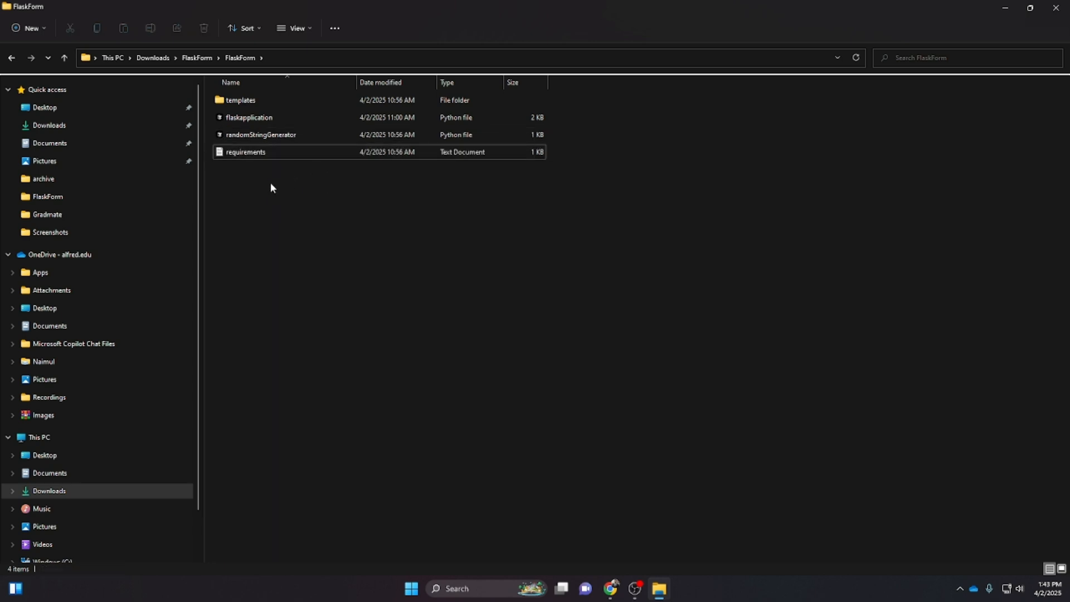
left_click(273, 135)
key("Delete")
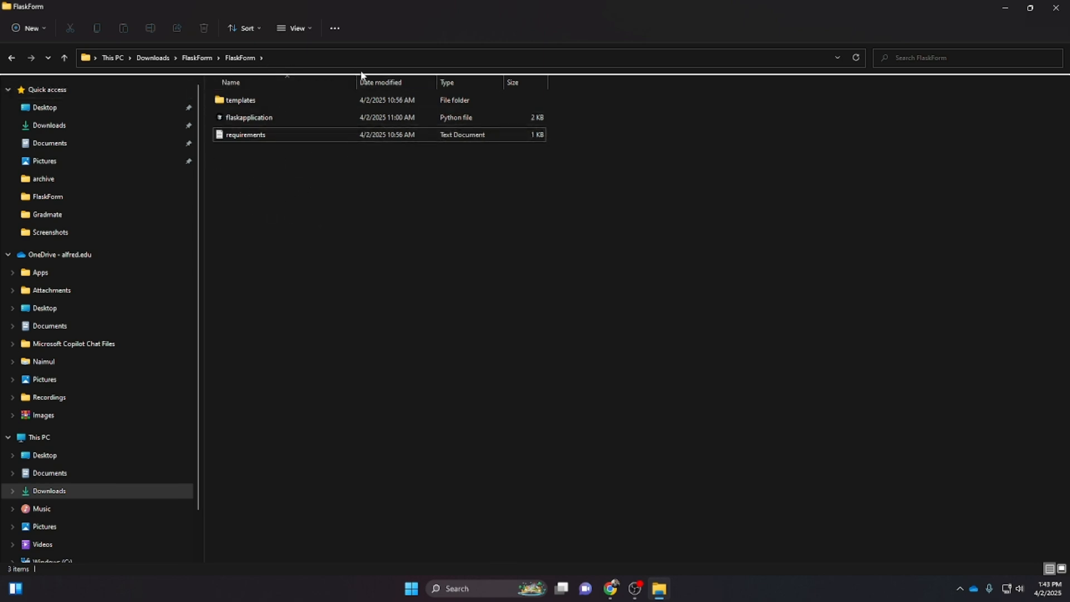
Browse the templates folder, return to the project folder and open the requirements text file
double_click(240, 102)
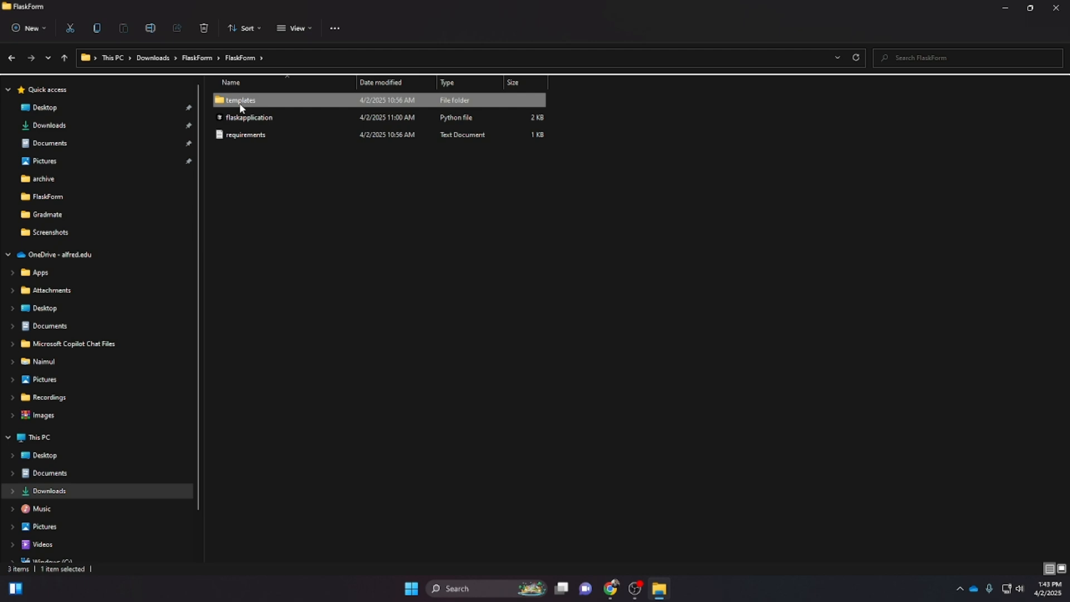
left_click(240, 57)
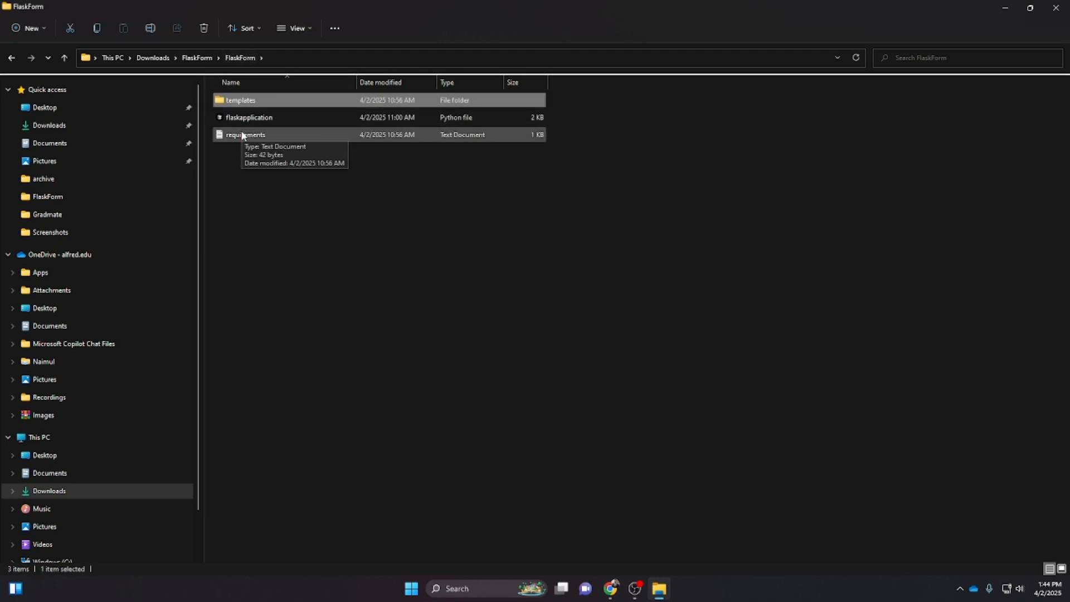
left_click(242, 136)
double_click(242, 138)
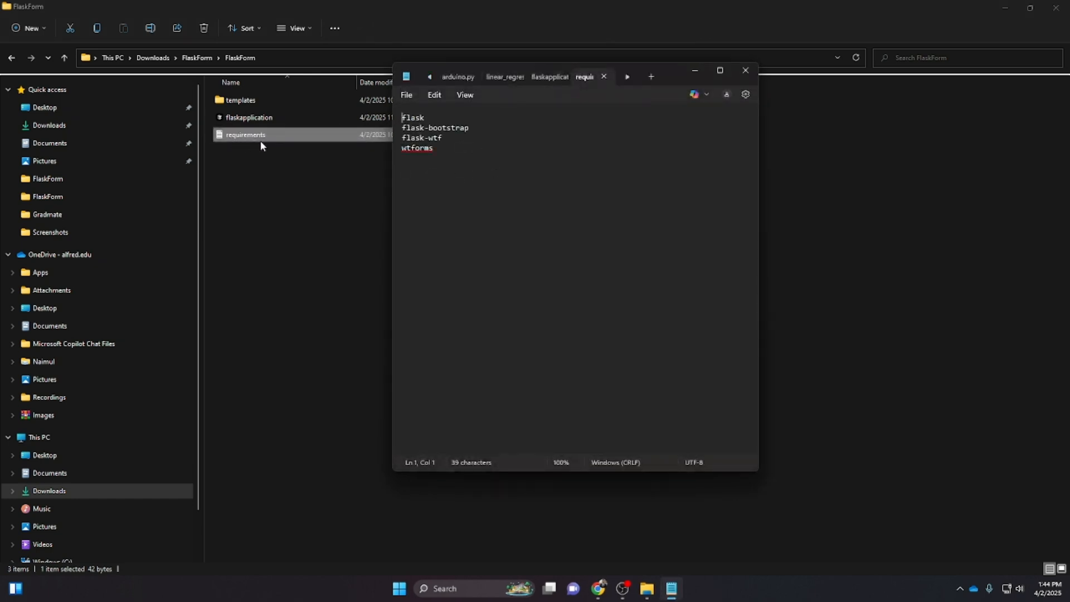
Review the package lines listed in the requirements file, then close it
left_click(461, 150)
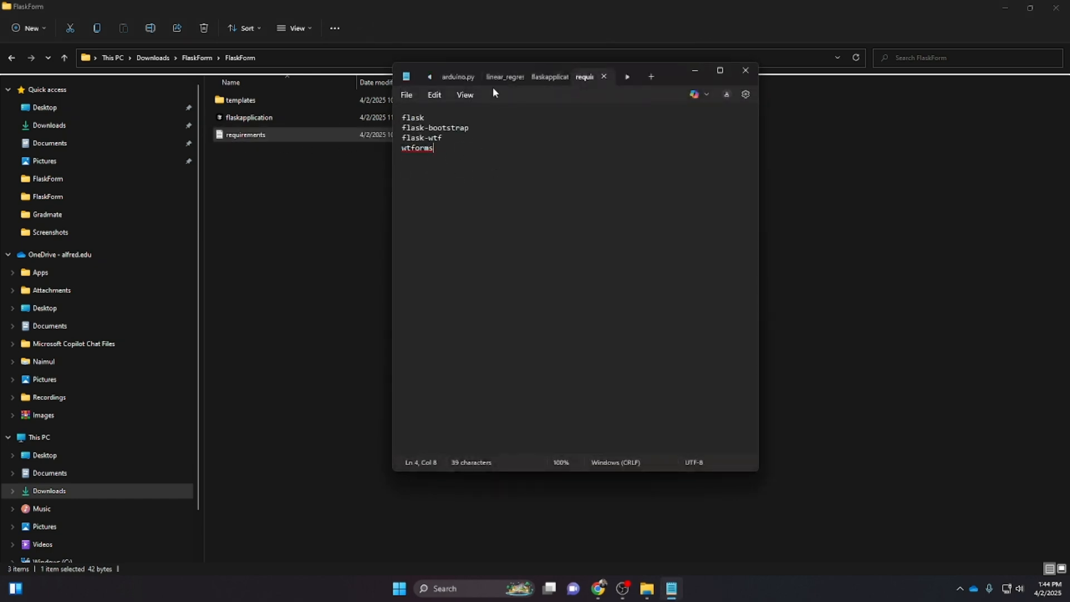
left_click_drag(433, 149, 393, 123)
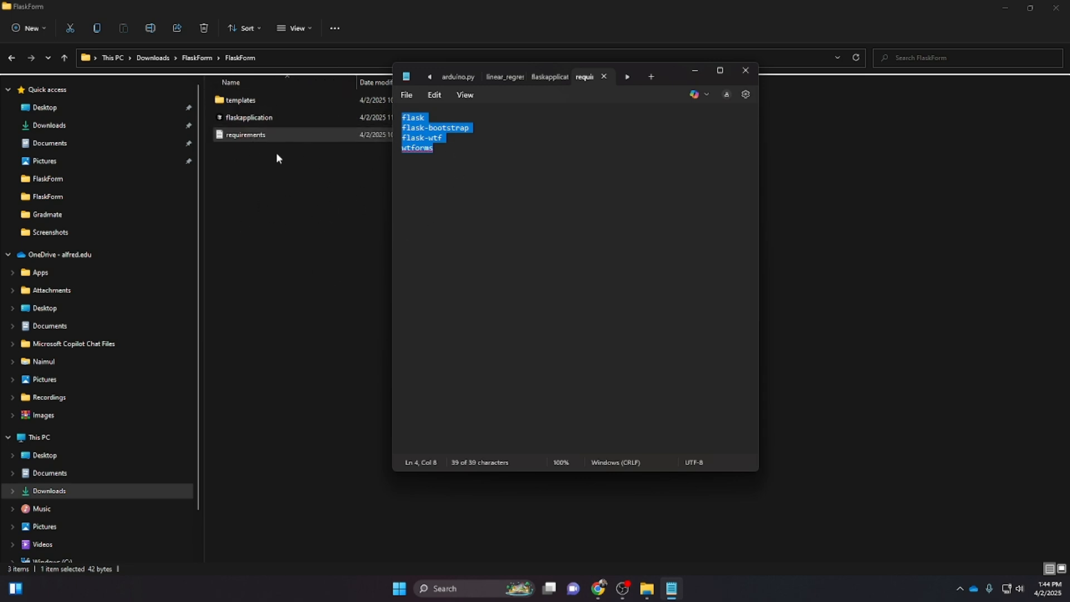
left_click(508, 132)
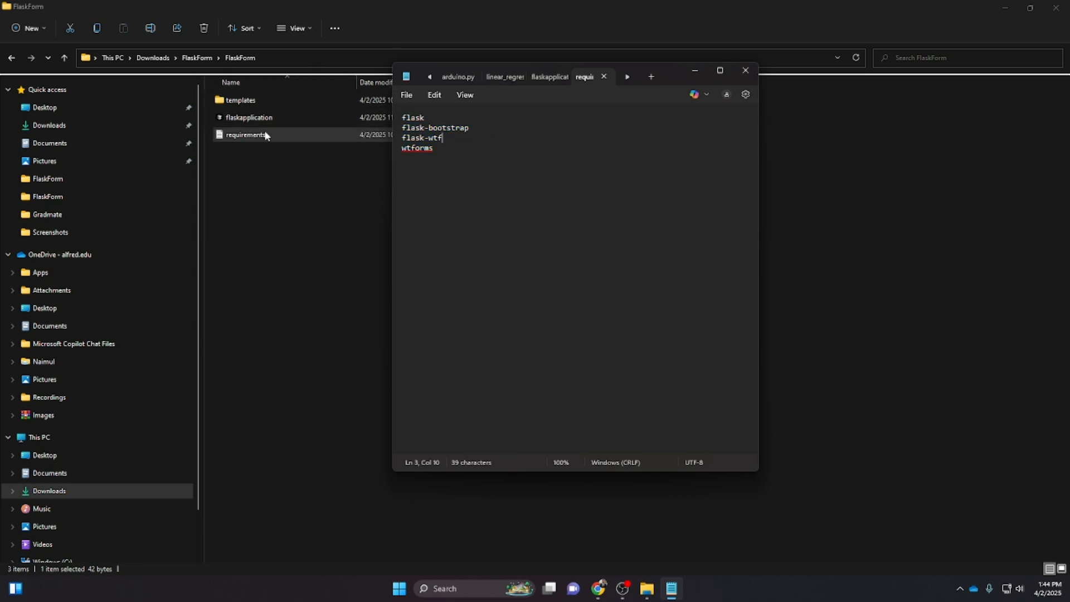
double_click(458, 117)
left_click_drag(501, 132, 267, 131)
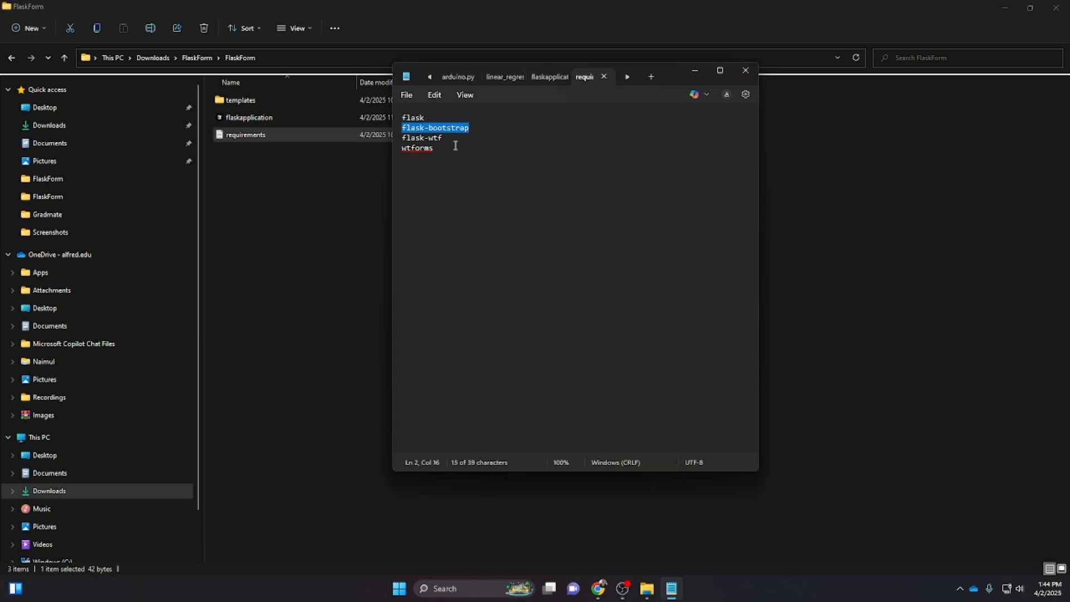
left_click_drag(460, 140, 381, 138)
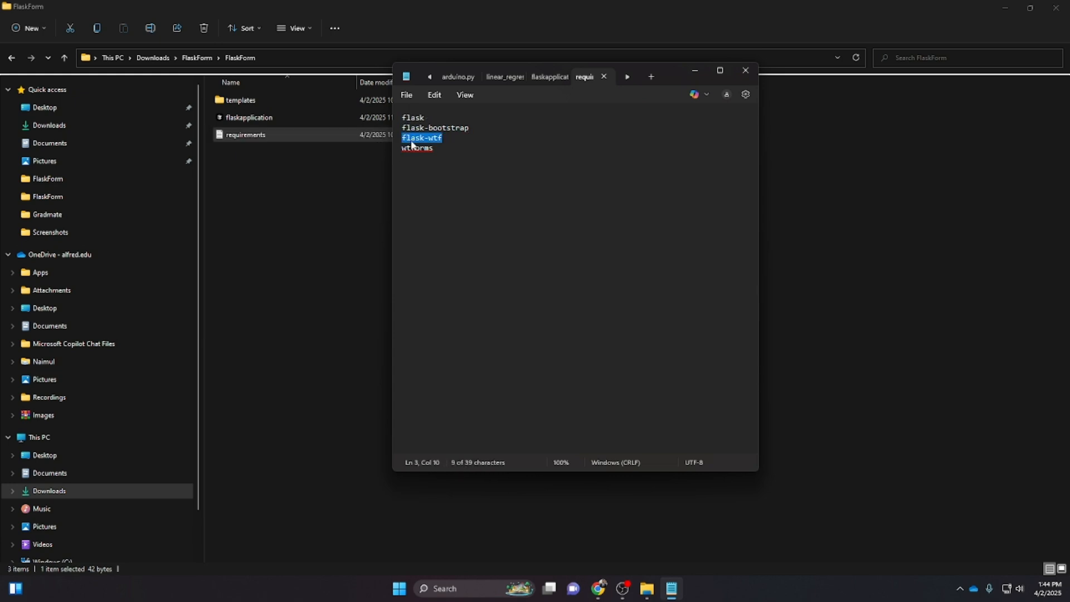
left_click(450, 150)
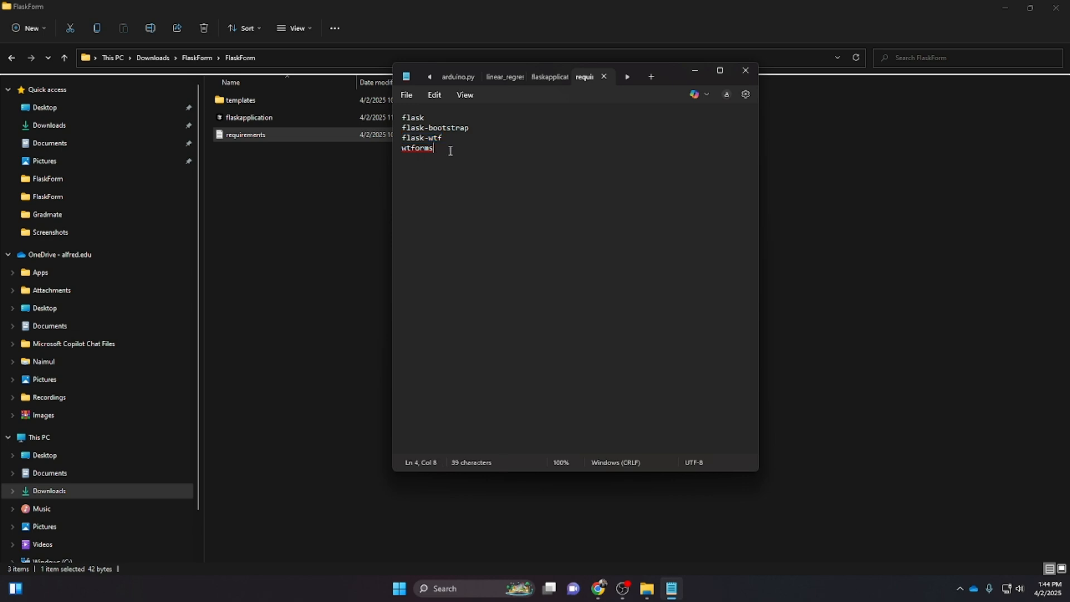
left_click_drag(482, 154, 397, 153)
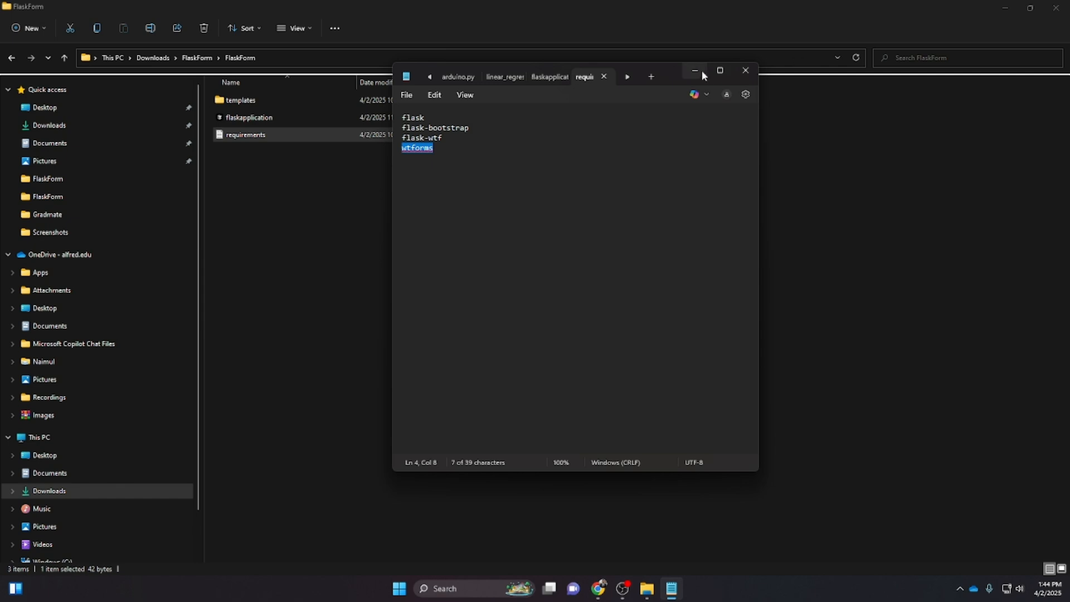
left_click(738, 74)
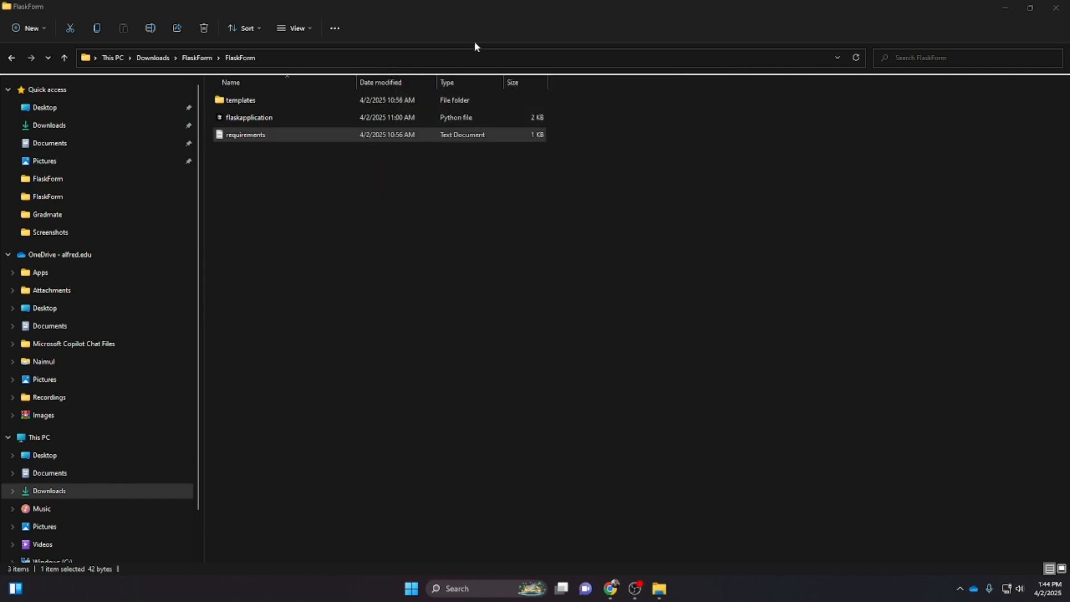
Search for and launch Visual Studio Code
key("super+s")
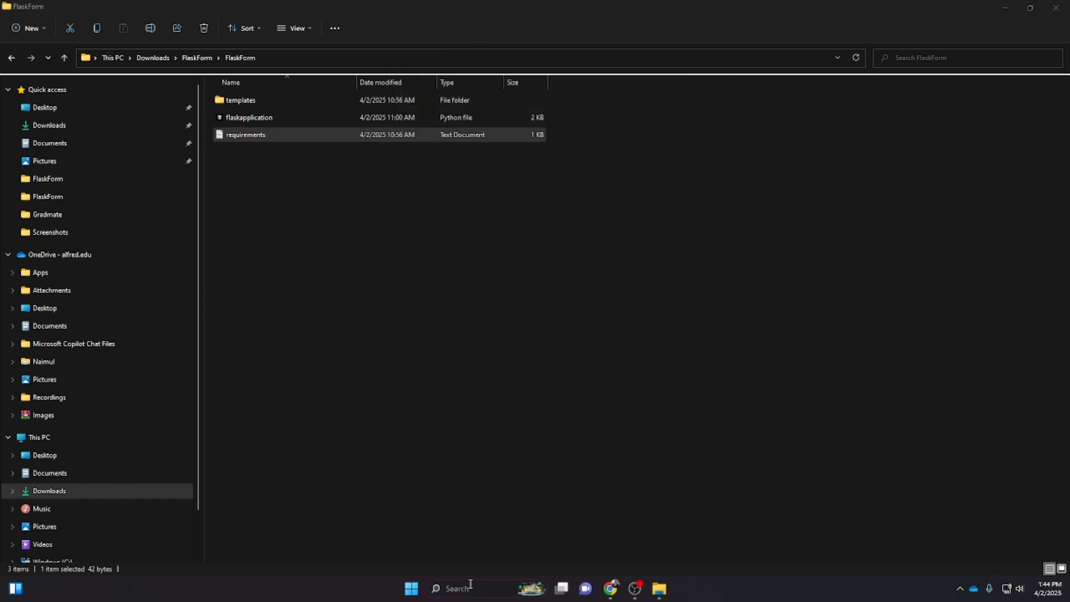
type("vs")
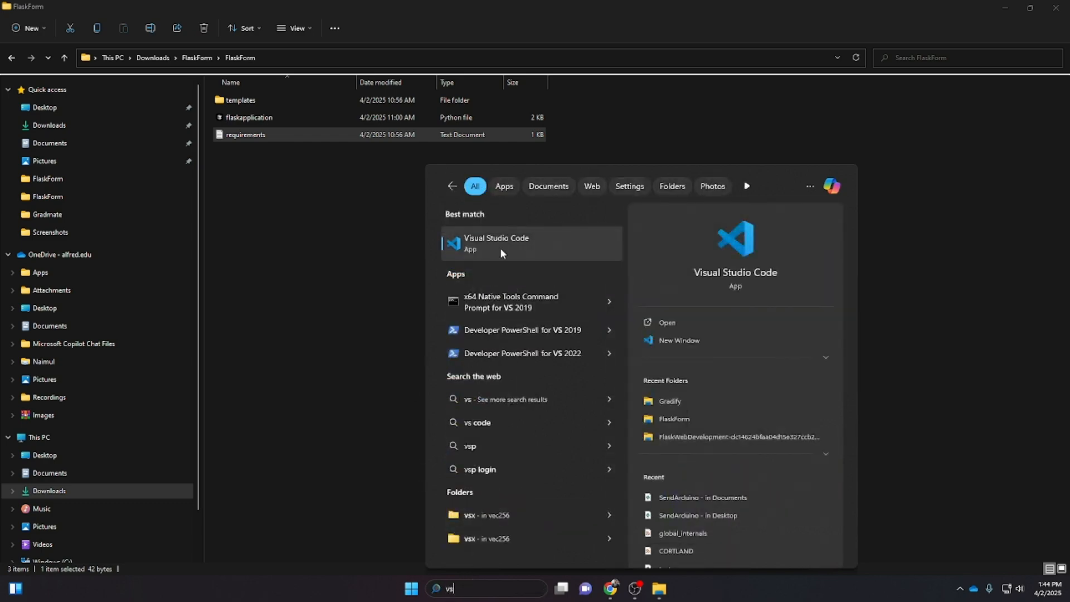
left_click(500, 248)
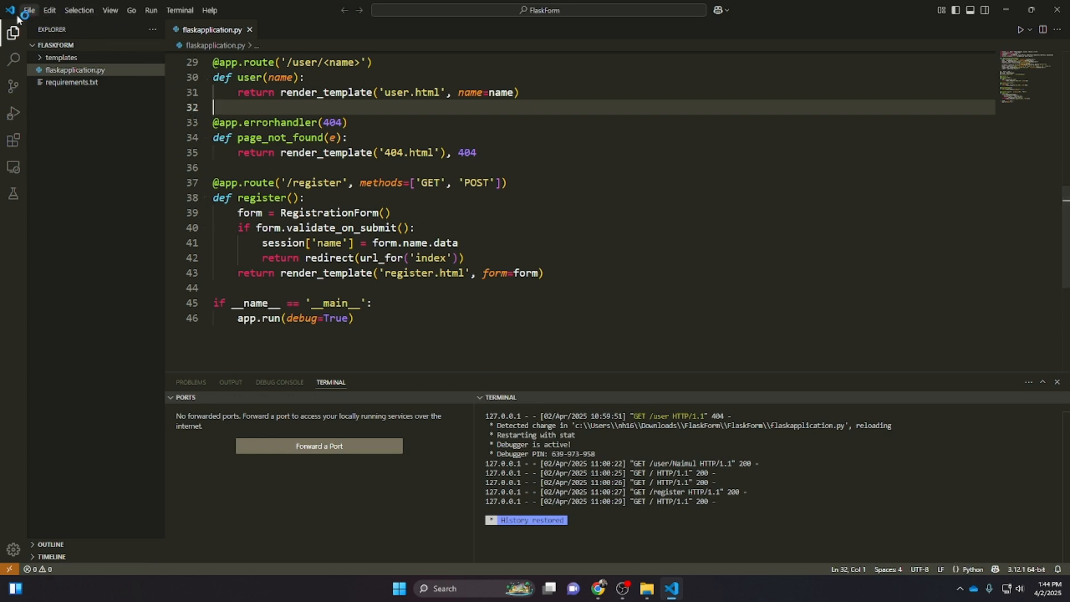
Widen the terminal panel and clear the terminal with the clear command
left_click_drag(473, 470, 290, 470)
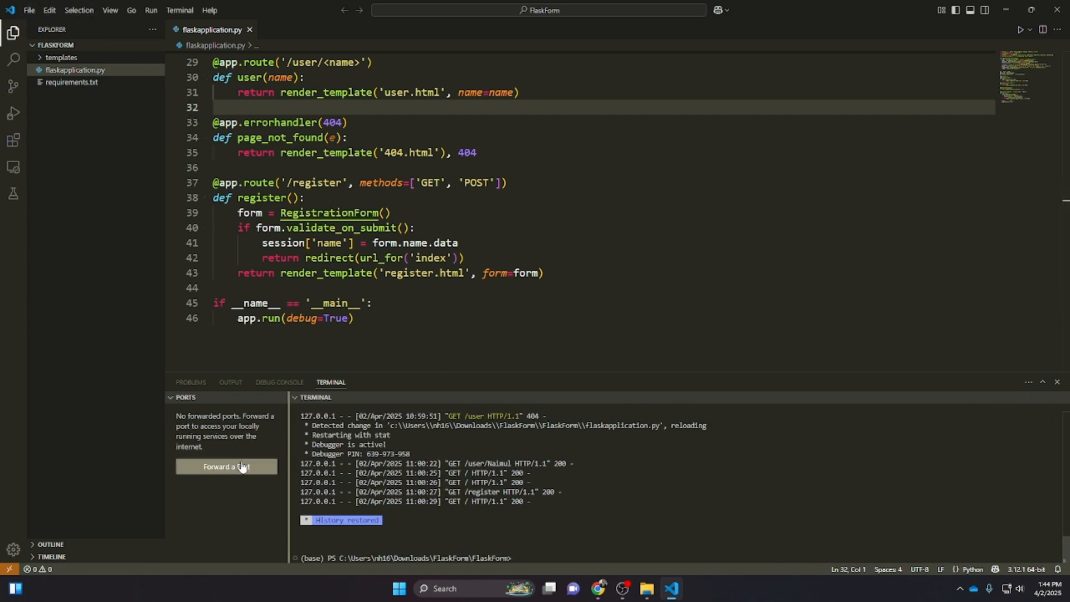
left_click(541, 559)
type("clear")
key("Return")
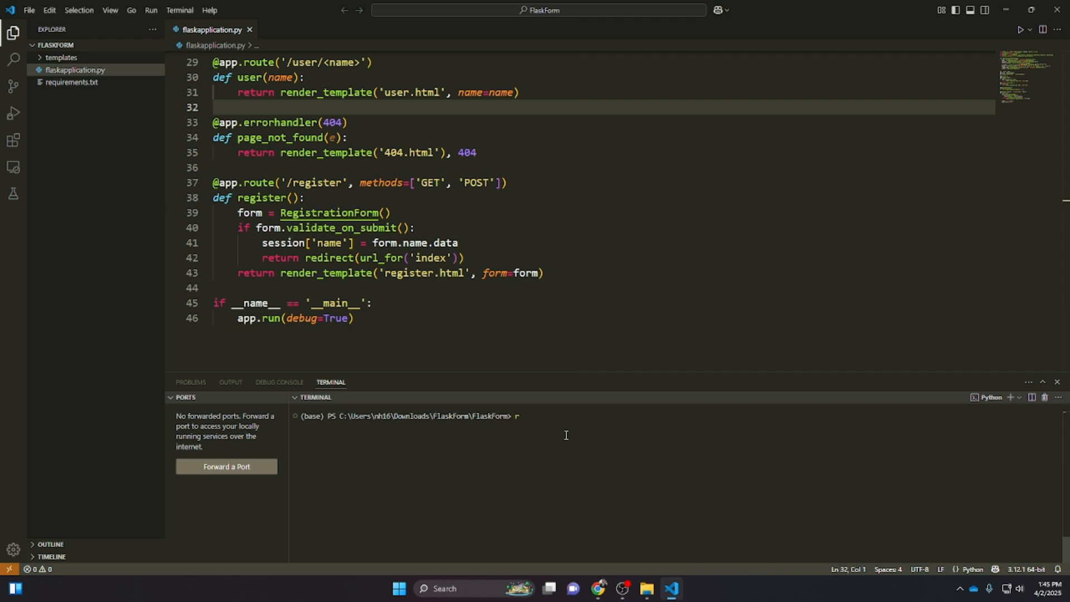
key("BackSpace")
type("pip install -r .\\req")
key("Tab")
key("Left")
key("Left")
key("Left")
key("Left")
key("Left")
key("Left")
key("Left")
key("Left")
key("Left")
key("Left")
key("Left")
key("Left")
key("Left")
key("Left")
key("Left")
key("Left")
key("BackSpace")
key("BackSpace")
key("Right")
key("Right")
key("Right")
key("Right")
key("Right")
key("Right")
key("Right")
key("Right")
key("Right")
key("Right")
key("Right")
key("Right")
key("Right")
key("Right")
key("Right")
key("Right")
key("BackSpace")
key("BackSpace")
key("BackSpace")
key("BackSpace")
key("BackSpace")
key("BackSpace")
key("BackSpace")
key("BackSpace")
key("BackSpace")
key("BackSpace")
key("BackSpace")
key("BackSpace")
key("BackSpace")
key("BackSpace")
key("BackSpace")
key("BackSpace")
key("BackSpace")
key("BackSpace")
key("BackSpace")
key("BackSpace")
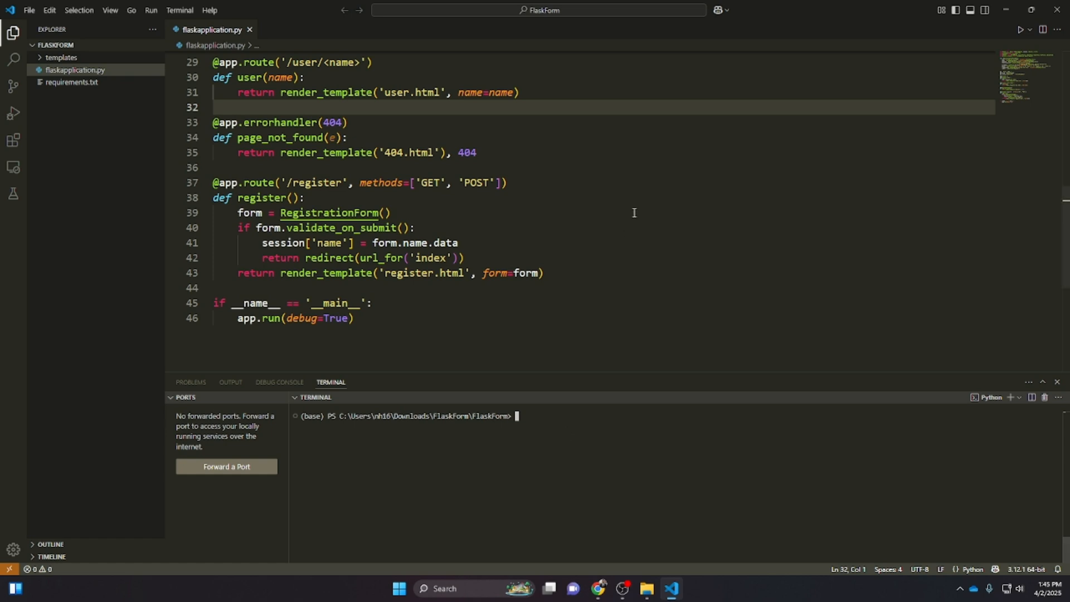
Try to run flaskapplication.py with the python command in the terminal
left_click(657, 303)
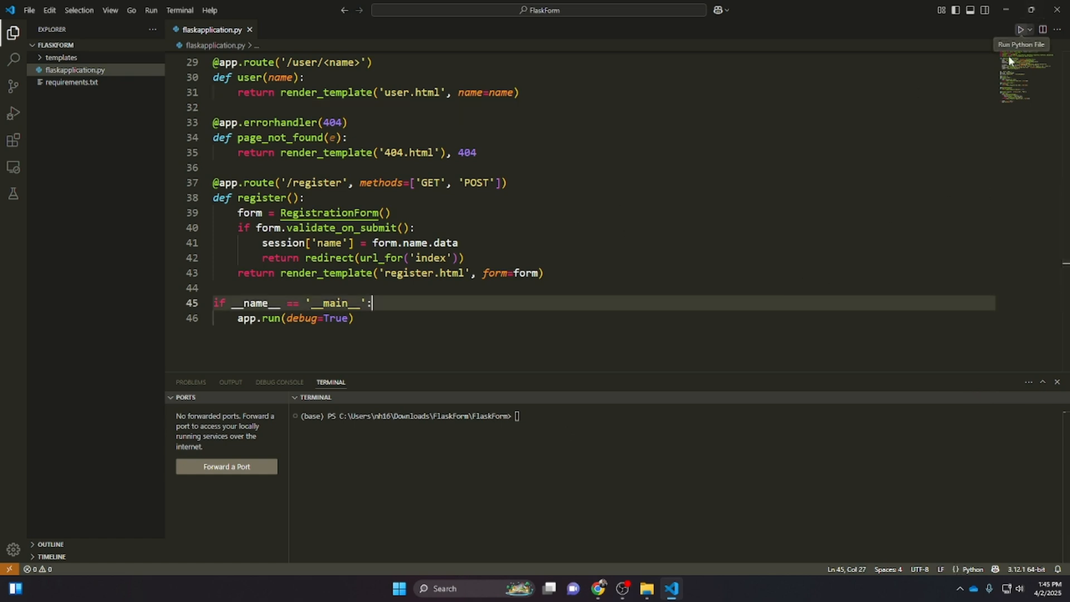
left_click(647, 476)
type("pyth")
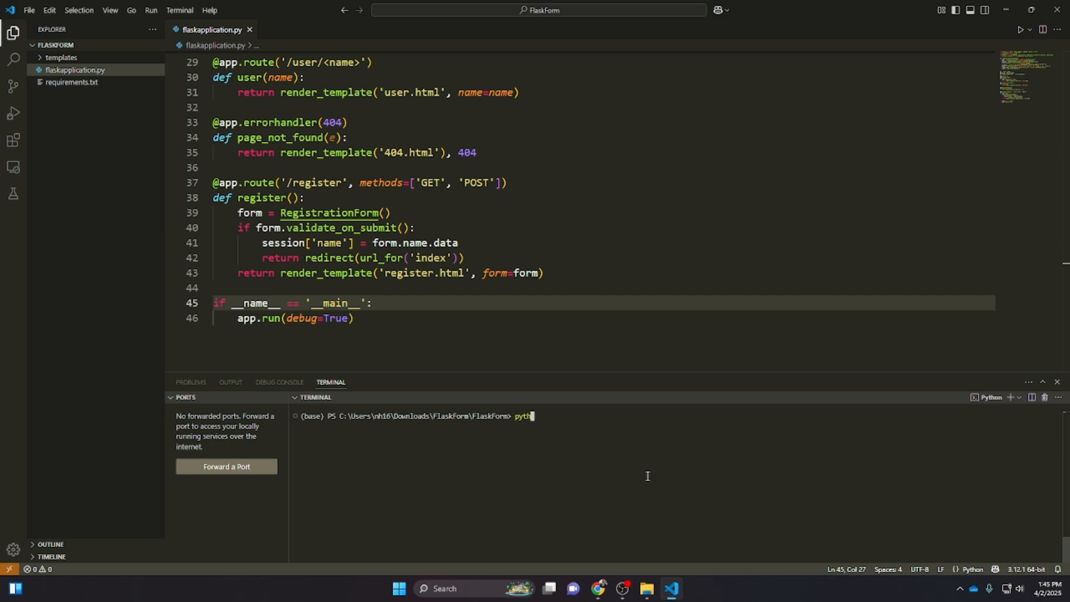
type("on .")
key("Tab")
key("Return")
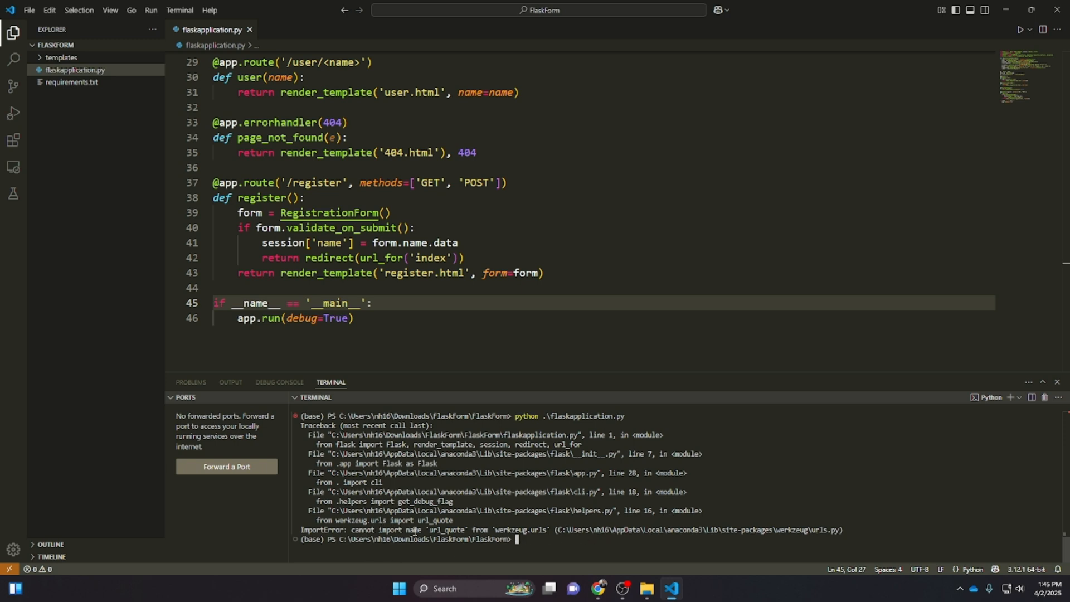
Run the Flask application file with Run Python File and dismiss the virtual-environment notice
left_click(292, 137)
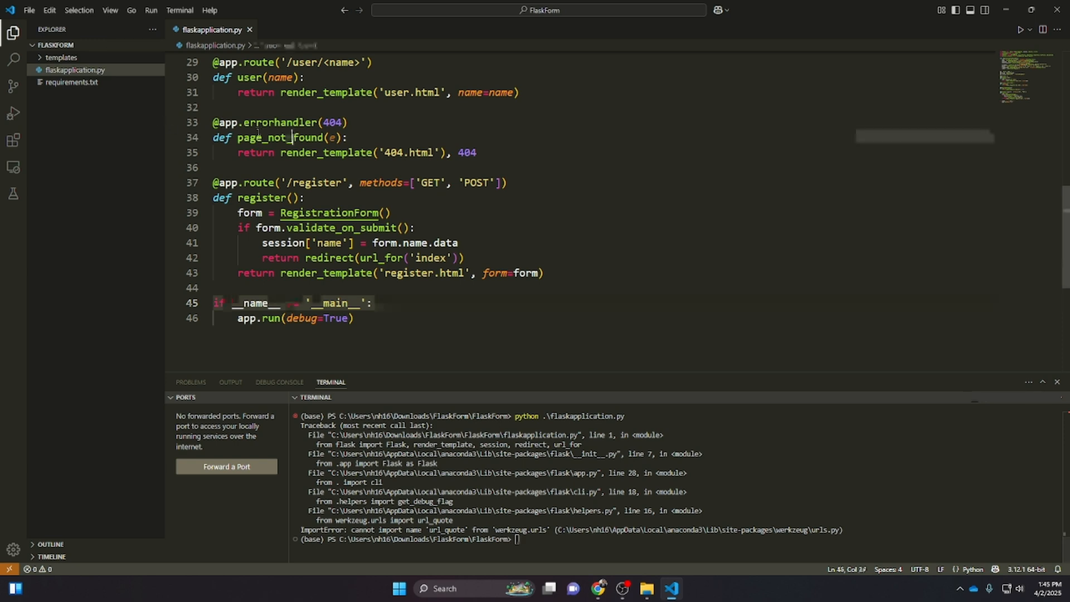
left_click(1020, 29)
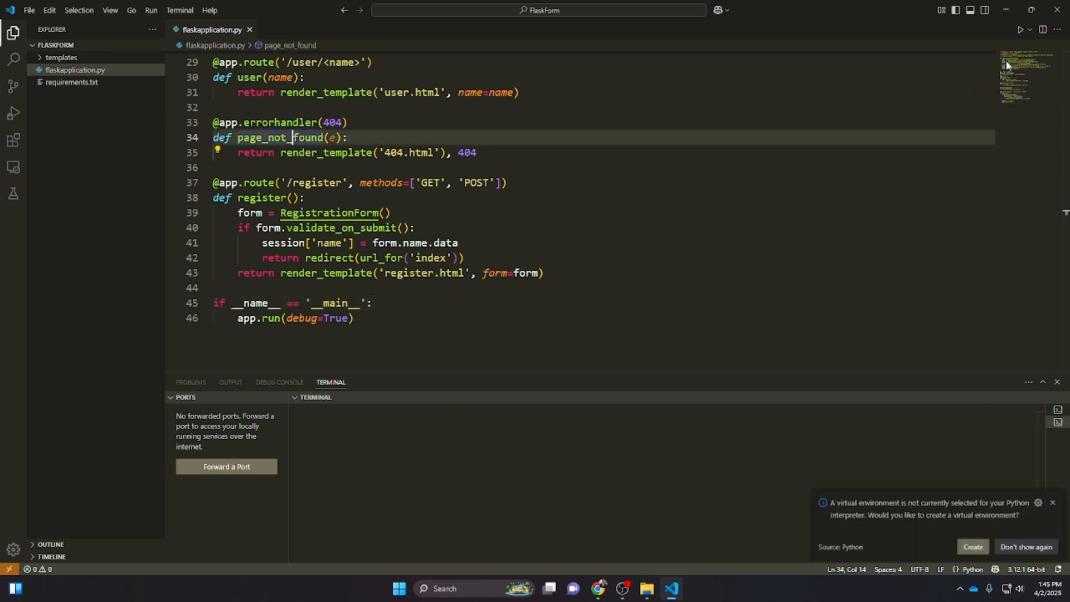
left_click(1052, 497)
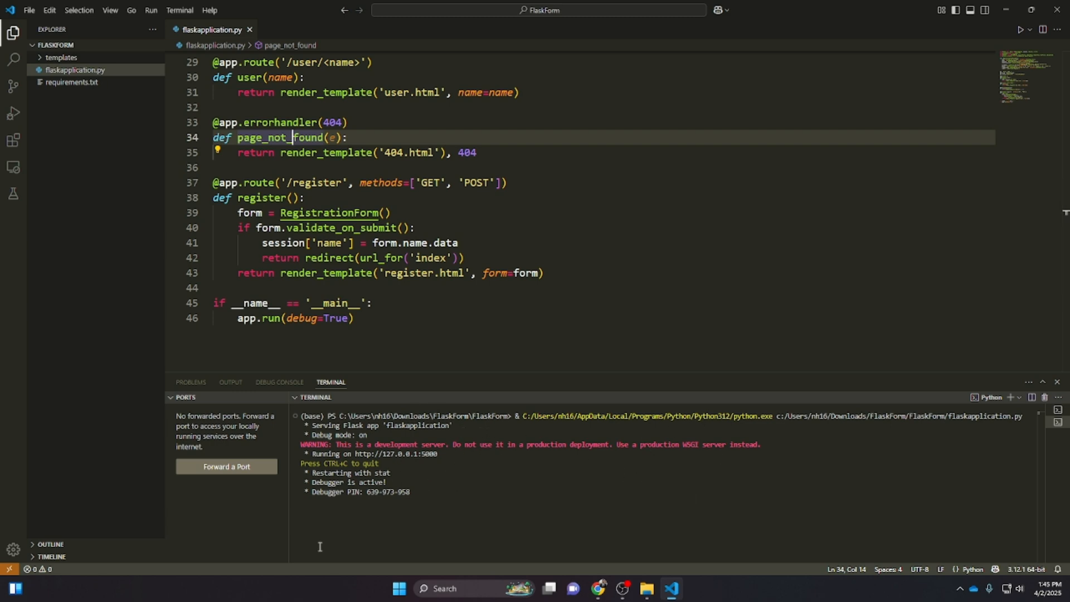
Open the browser, load the local app at 127.0.0.1:5000 and select the host part of the address
left_click(1005, 10)
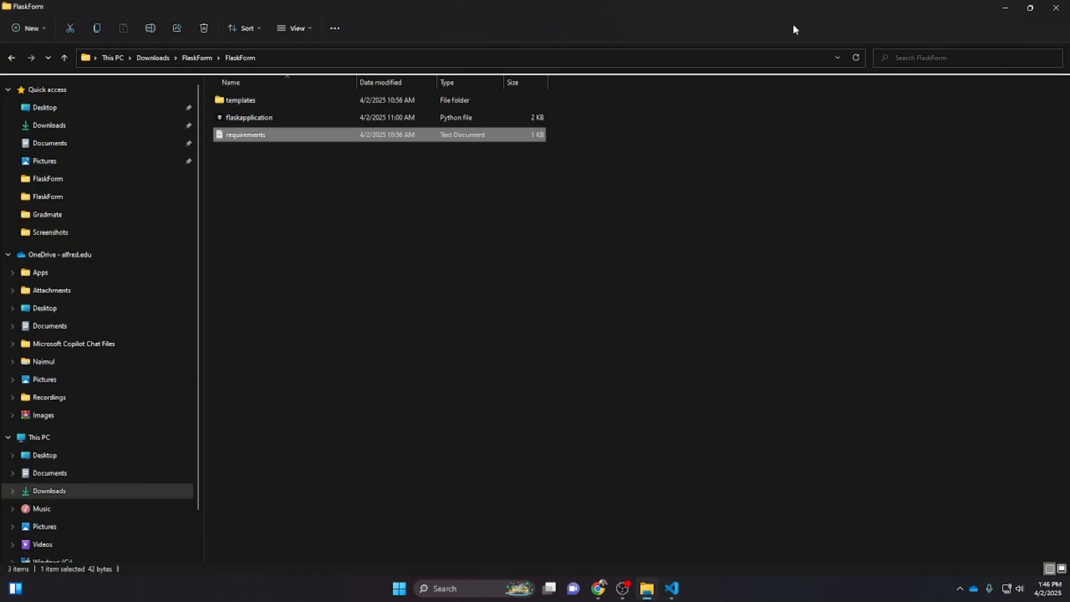
left_click(994, 10)
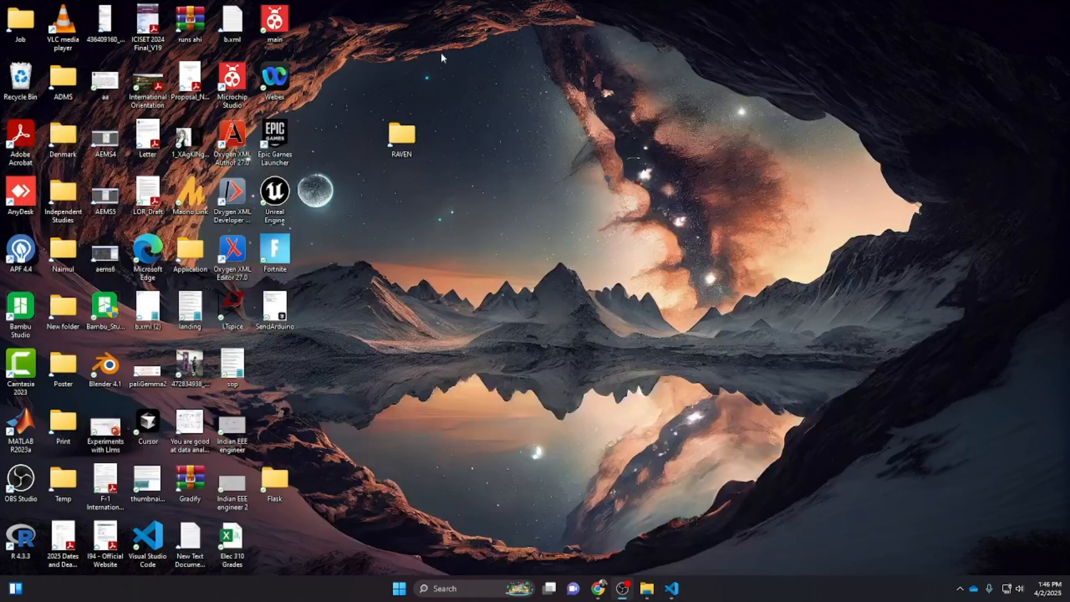
left_click(598, 588)
type("127.0.0.1:5000")
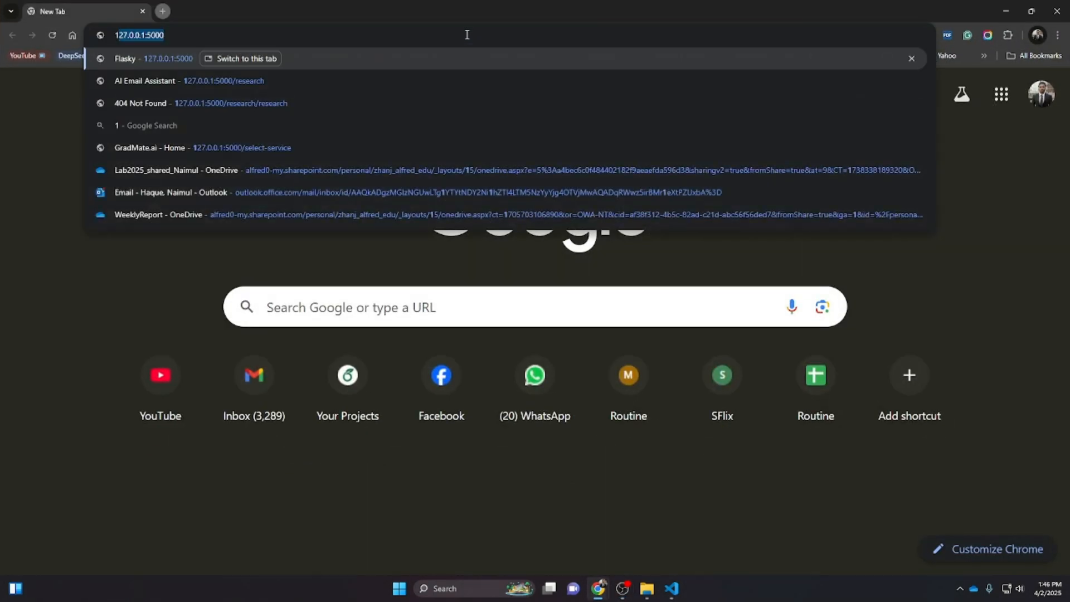
key("Return")
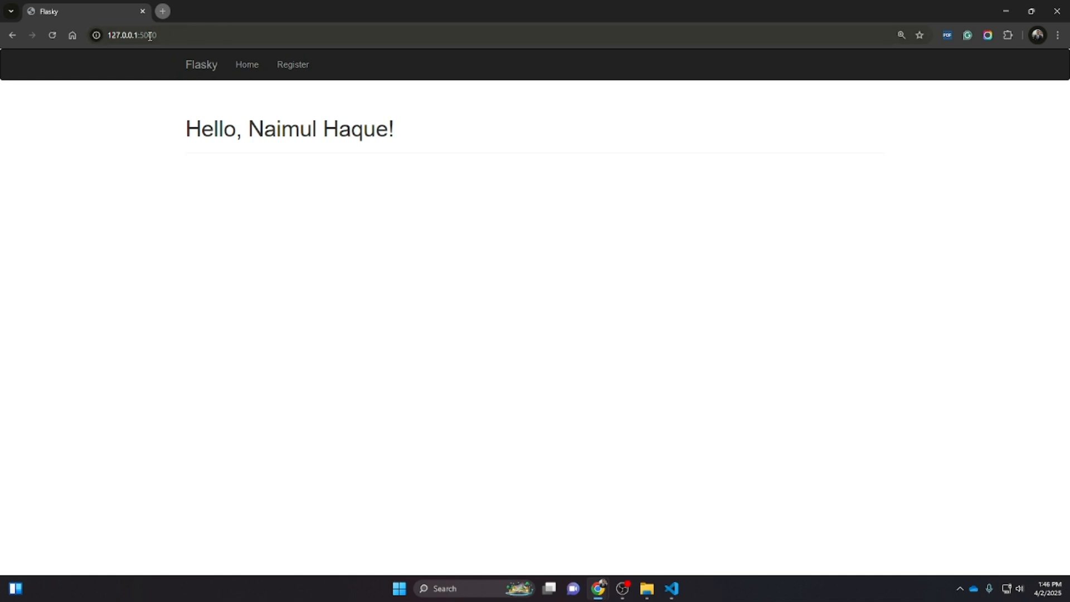
left_click_drag(139, 35, 85, 38)
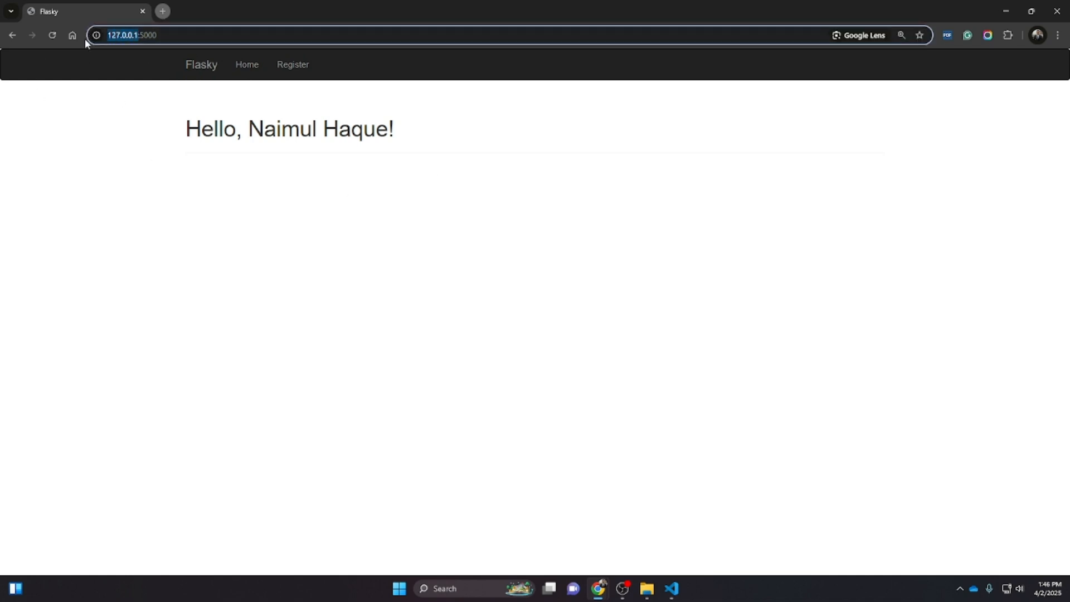
Open the Register page and submit it with full name, e-mail, password, a birthdate, Male gender and the terms accepted
double_click(149, 35)
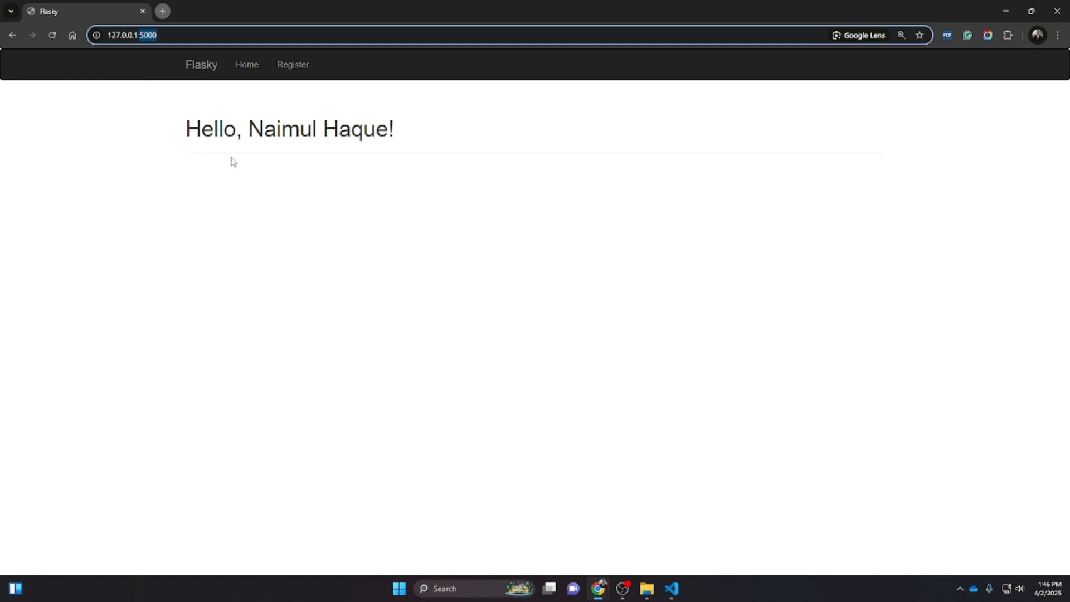
left_click(296, 66)
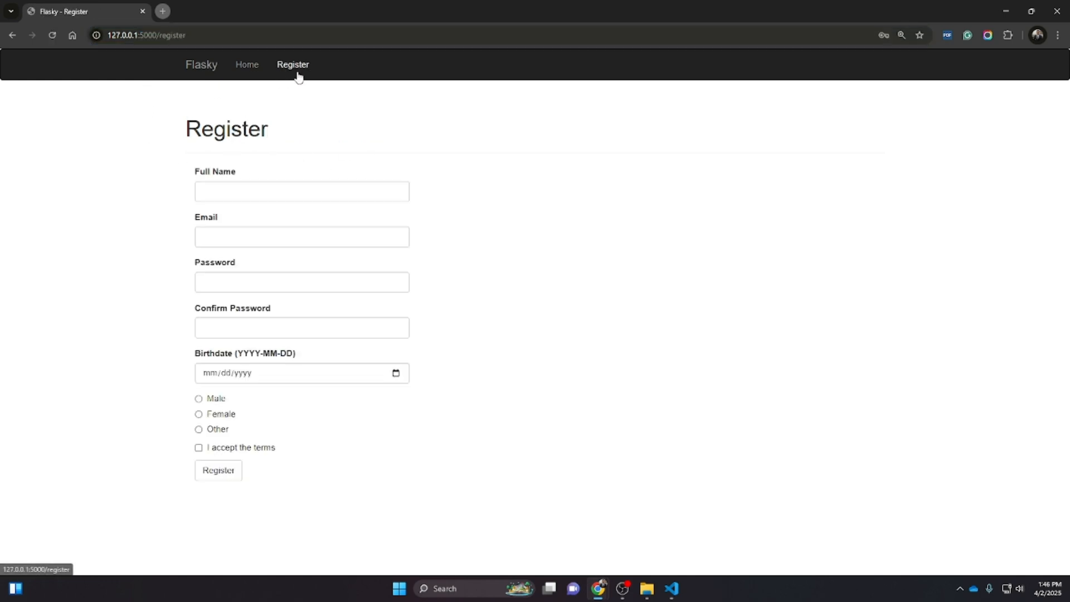
left_click(245, 190)
left_click(263, 218)
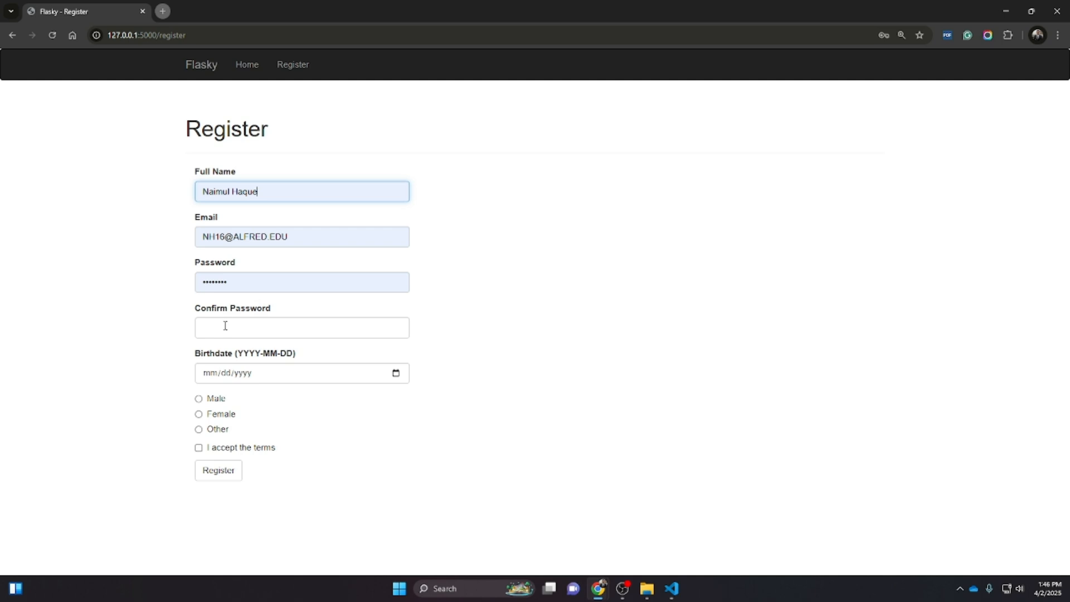
left_click(232, 327)
left_click(296, 377)
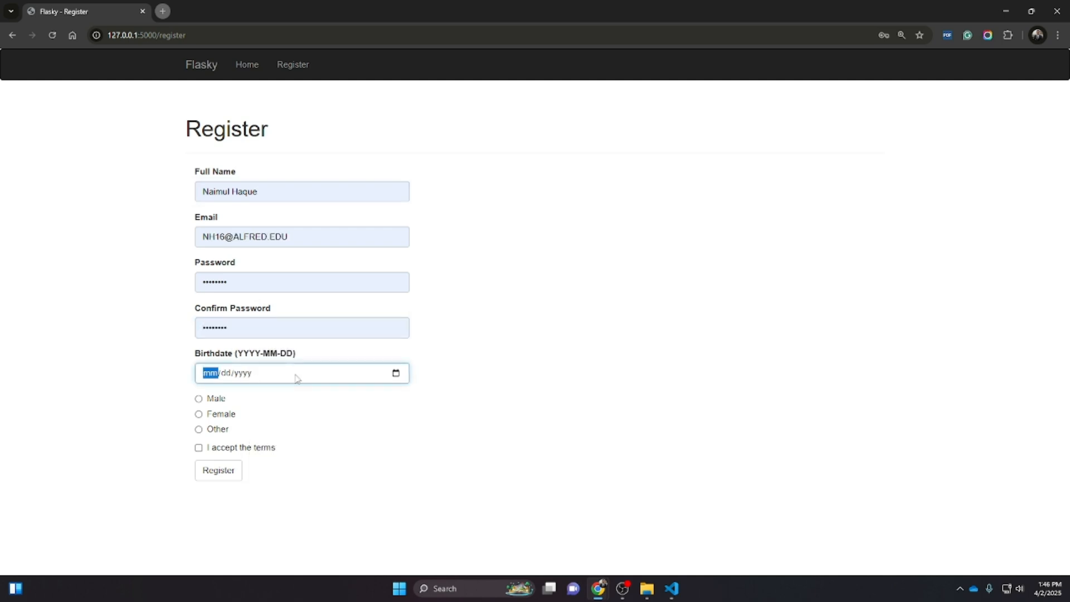
left_click(396, 372)
left_click(278, 437)
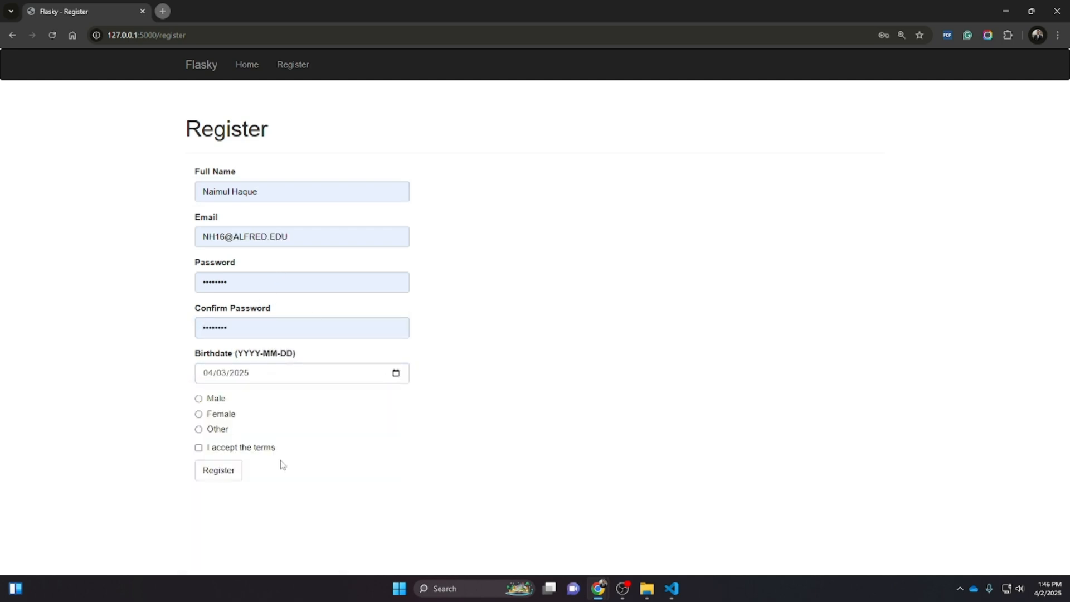
left_click(211, 399)
left_click(199, 447)
left_click(214, 470)
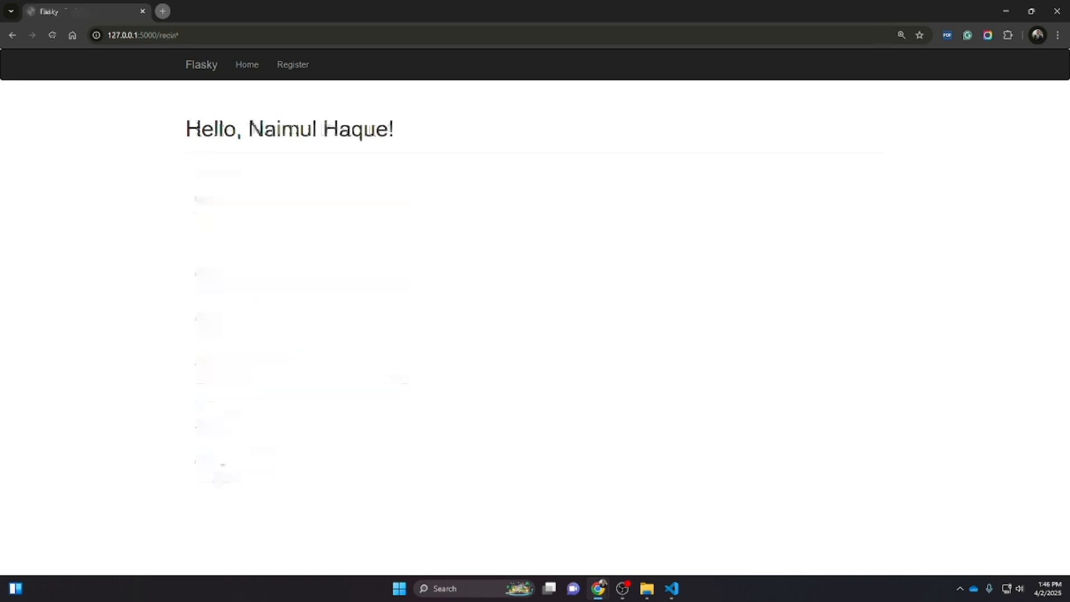
Close the Flask app's browser window
left_click_drag(397, 141, 248, 134)
left_click(446, 132)
left_click(329, 165)
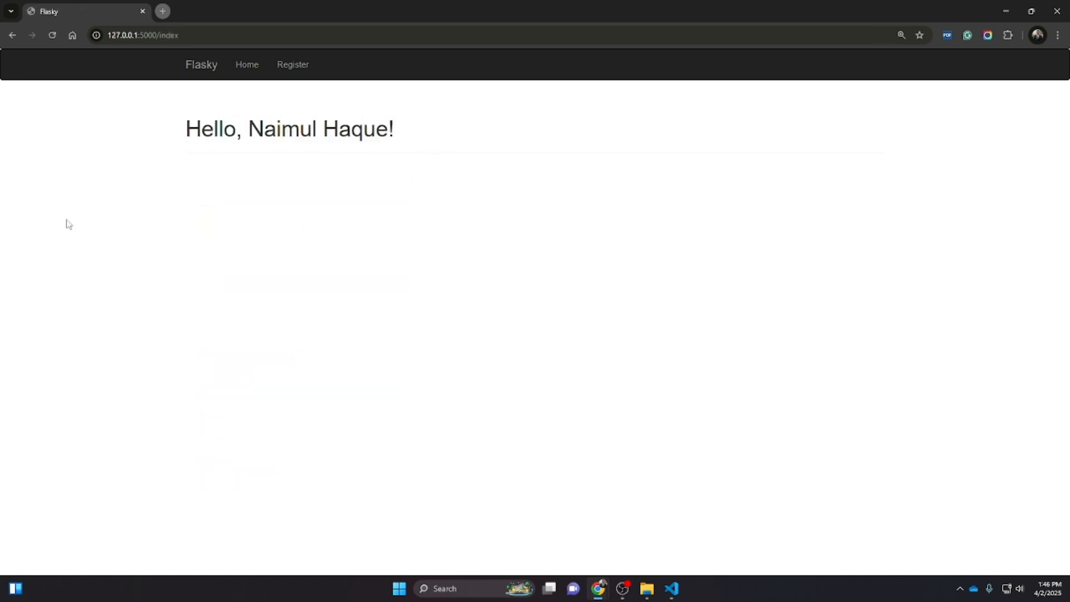
left_click(206, 76)
left_click(142, 11)
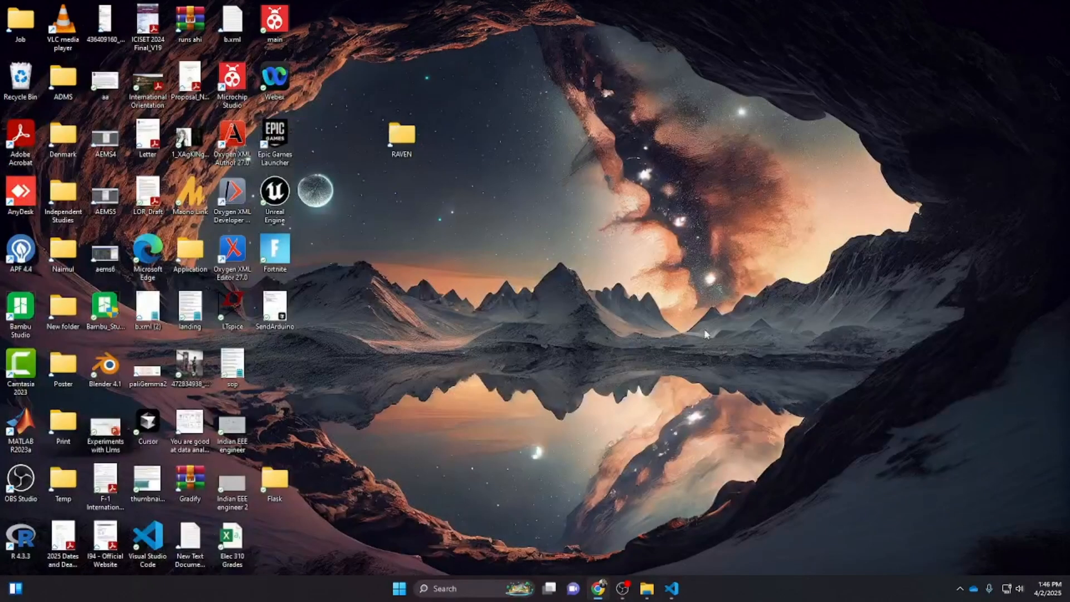
Launch Google Chrome from Windows search and choose the Cognition AI profile
left_click(462, 589)
type("chr")
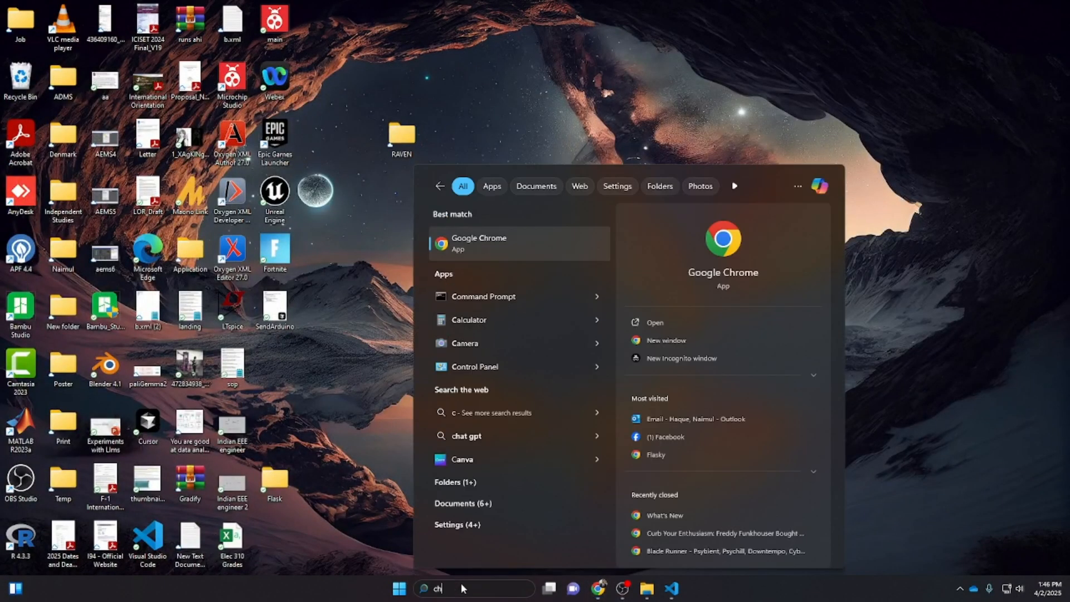
left_click(482, 245)
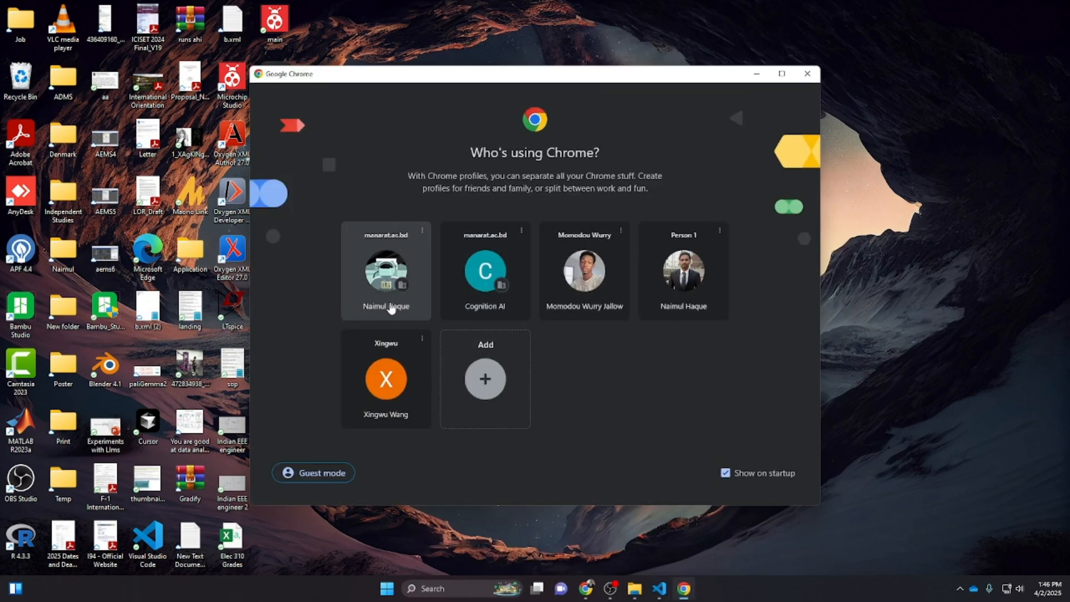
left_click(476, 316)
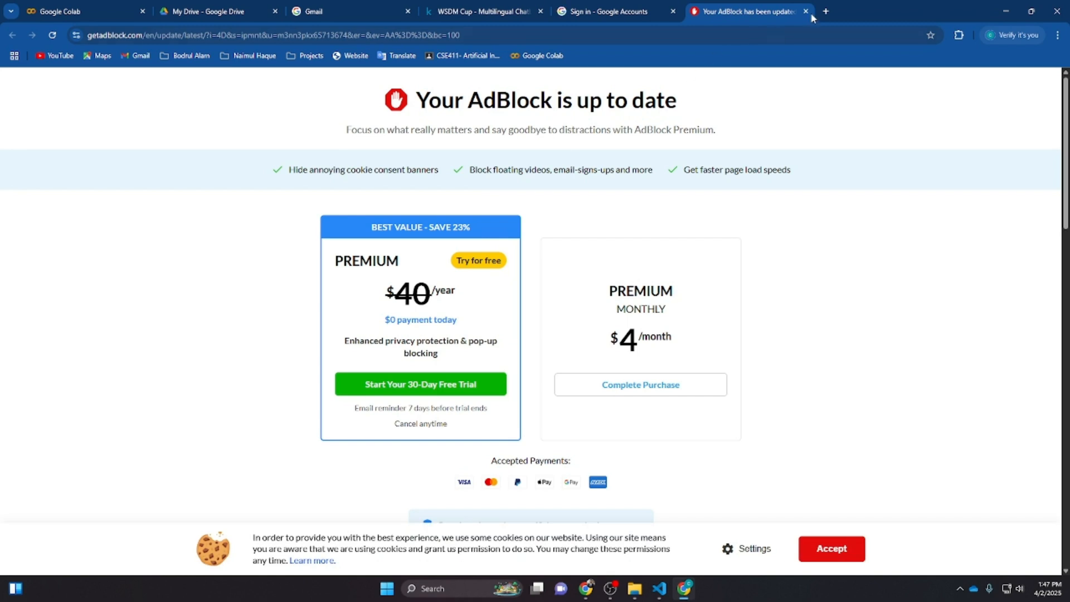
Close the AdBlock tab and enter the Google account password on the sign-in page
left_click(805, 12)
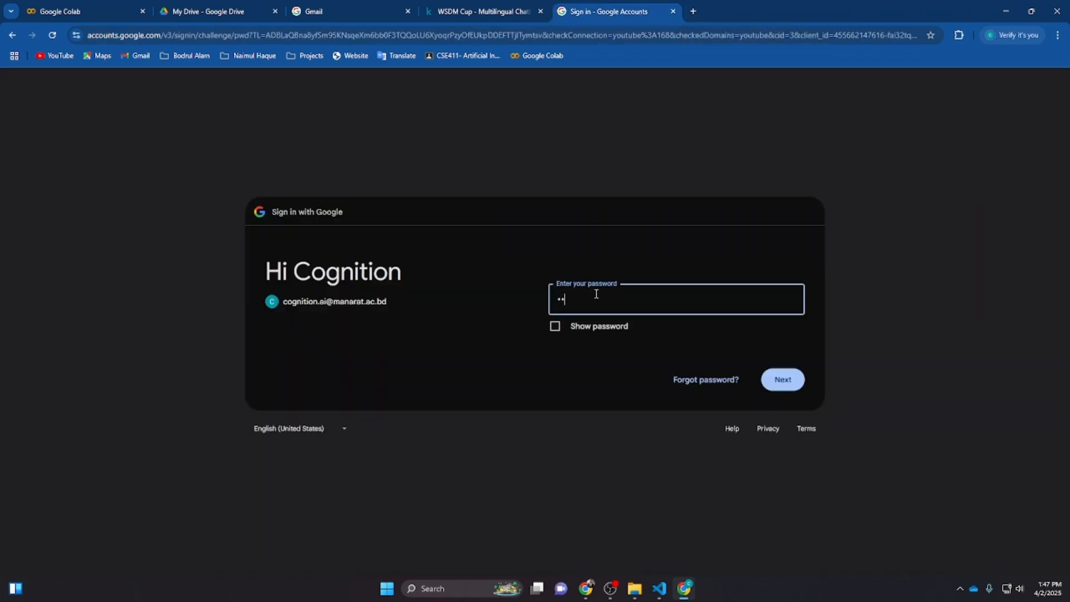
type("••••••")
left_click(795, 382)
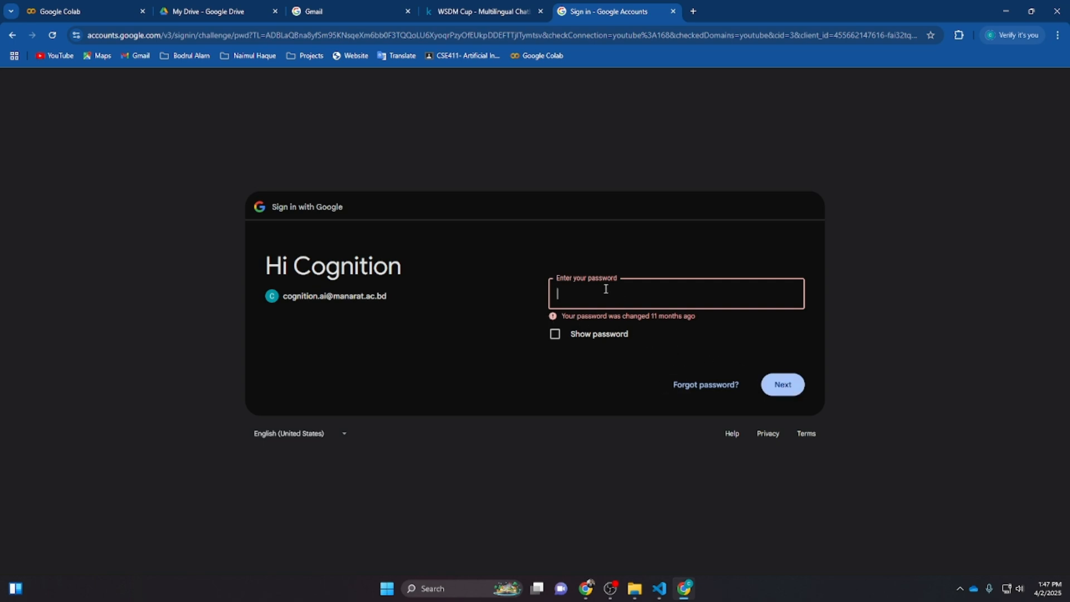
type("•••")
key("Return")
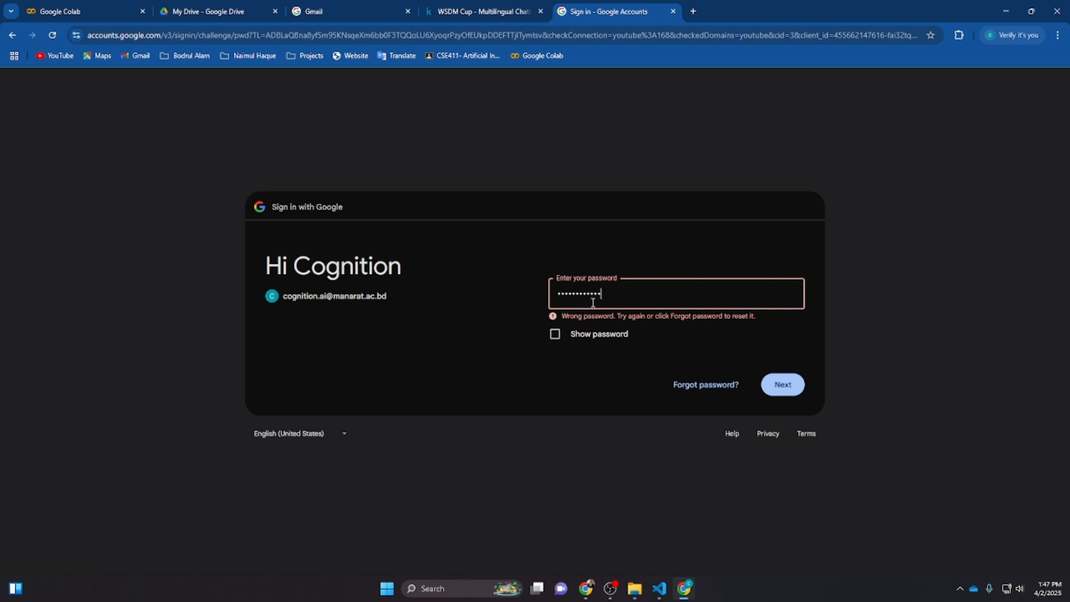
left_click(793, 388)
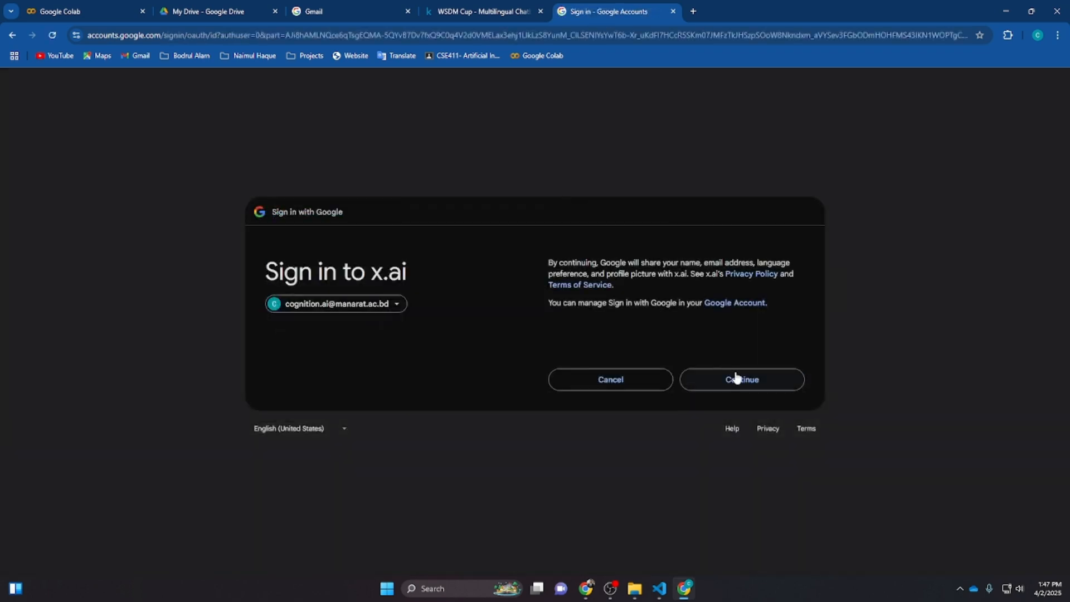
Try to continue signing in to x.ai with Google, then close that tab
left_click(737, 377)
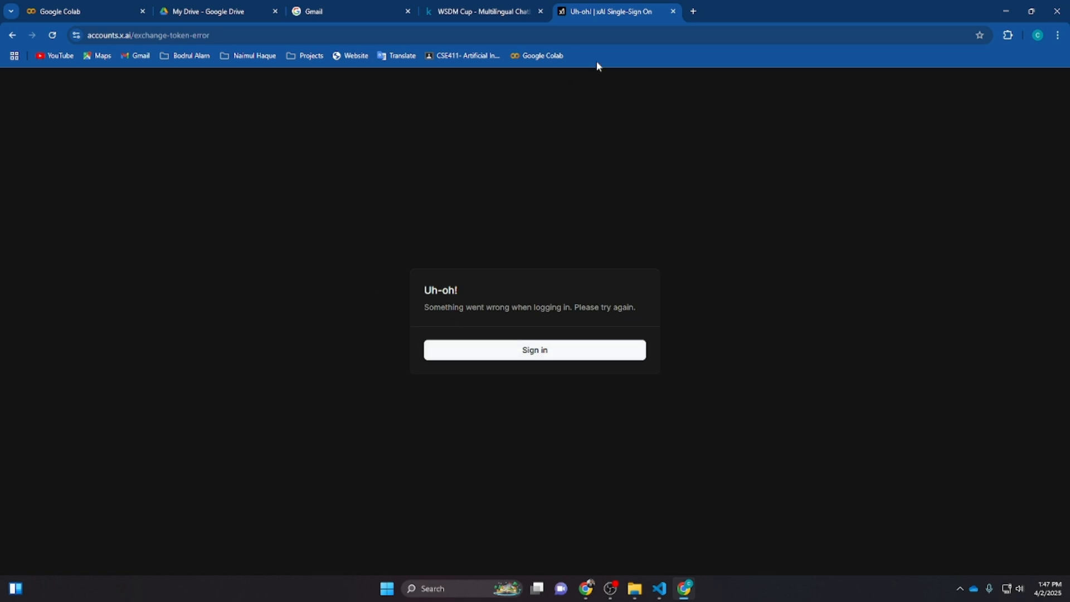
left_click(500, 354)
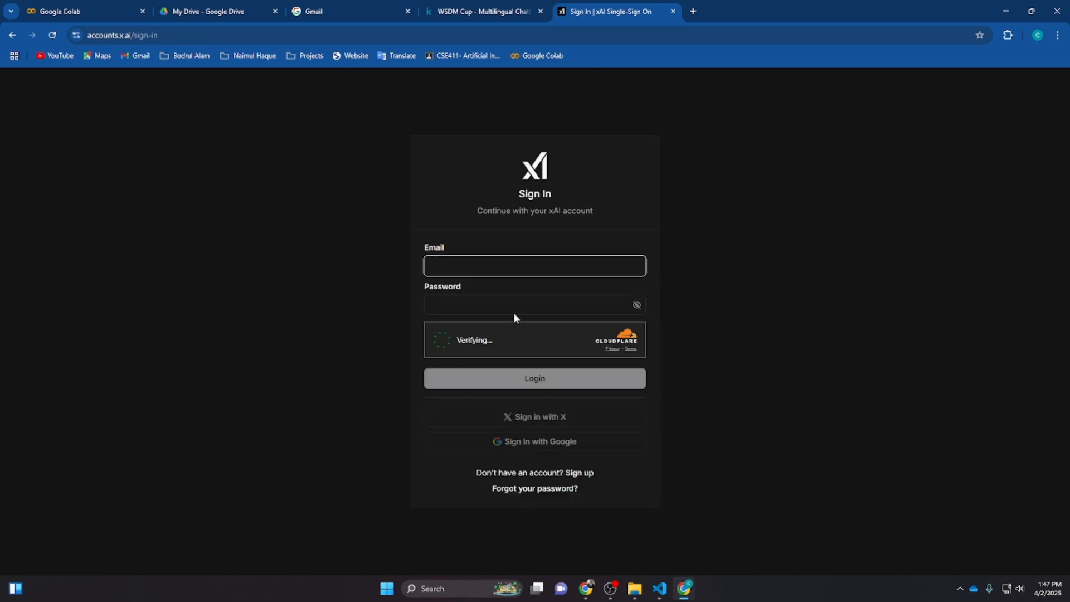
left_click(673, 11)
Open a new tab and go to google.com
left_click(560, 11)
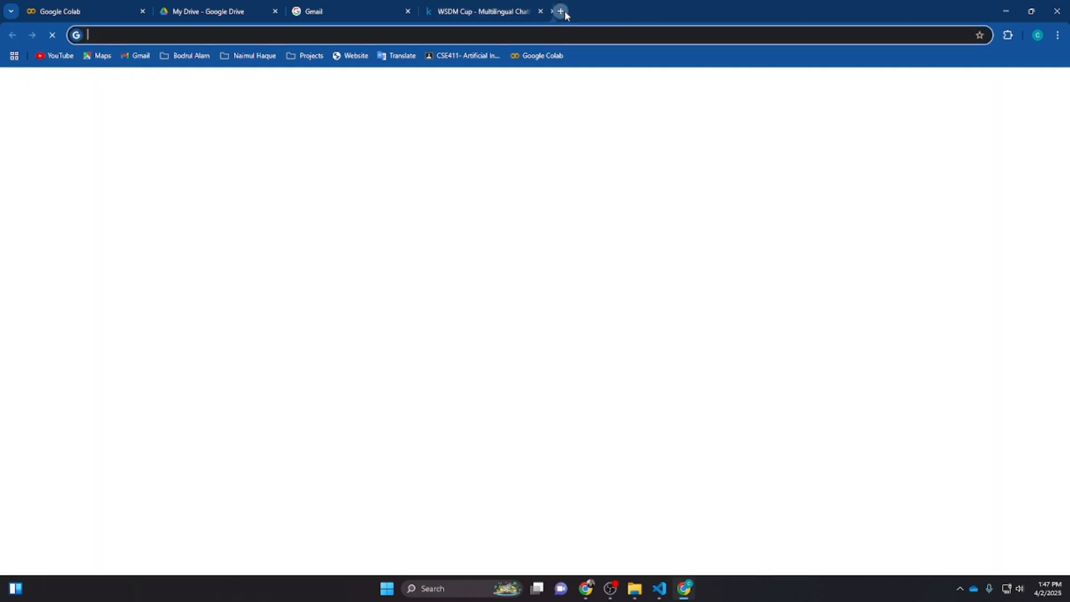
type("google/c")
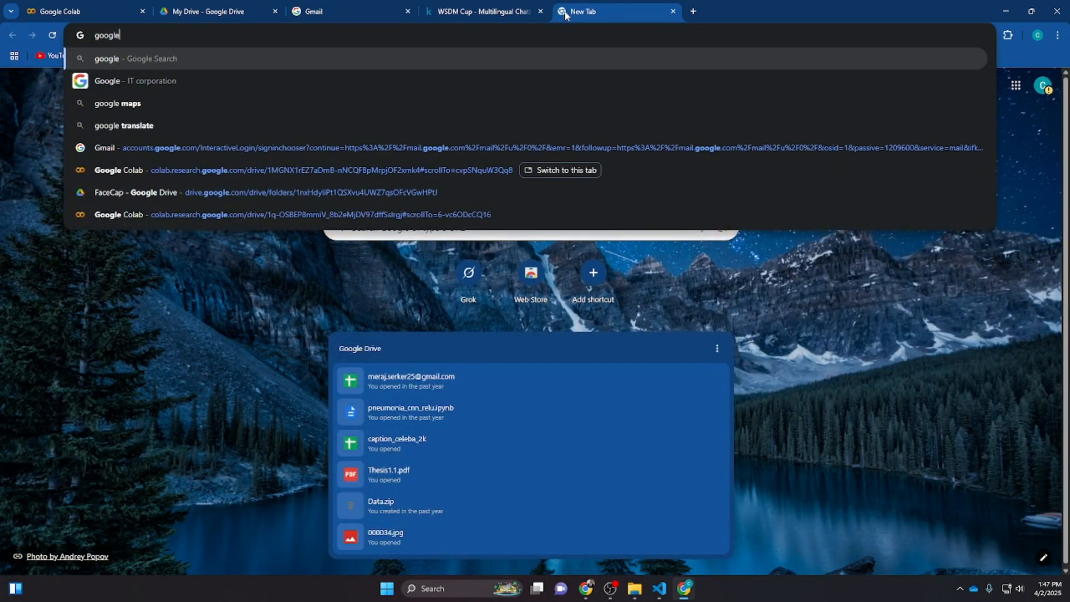
key("BackSpace")
key("BackSpace")
type(".com")
key("Return")
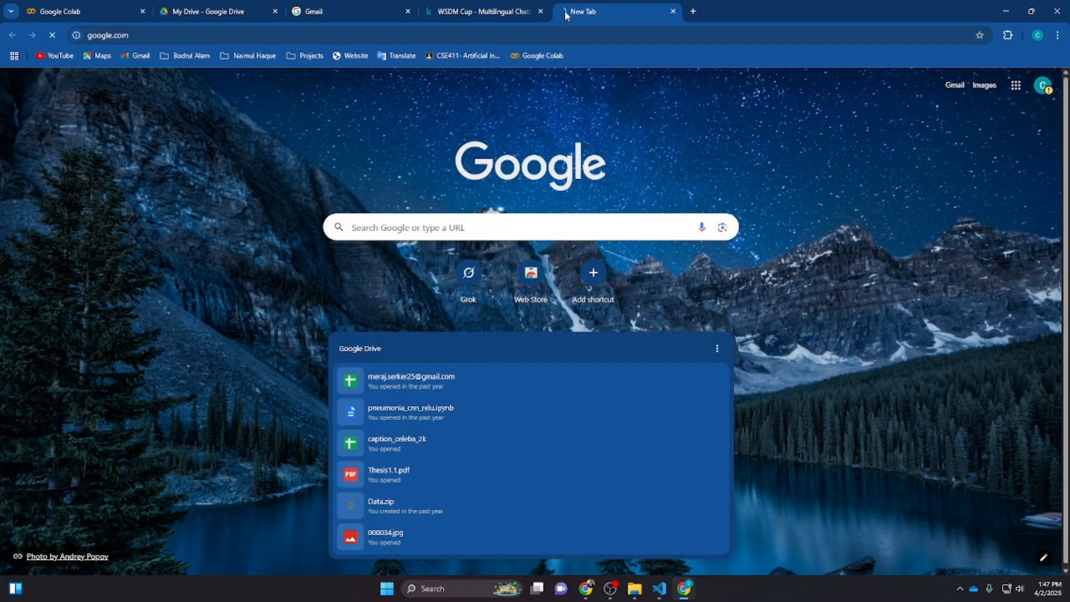
Open Gmail from the Google homepage
left_click(1048, 89)
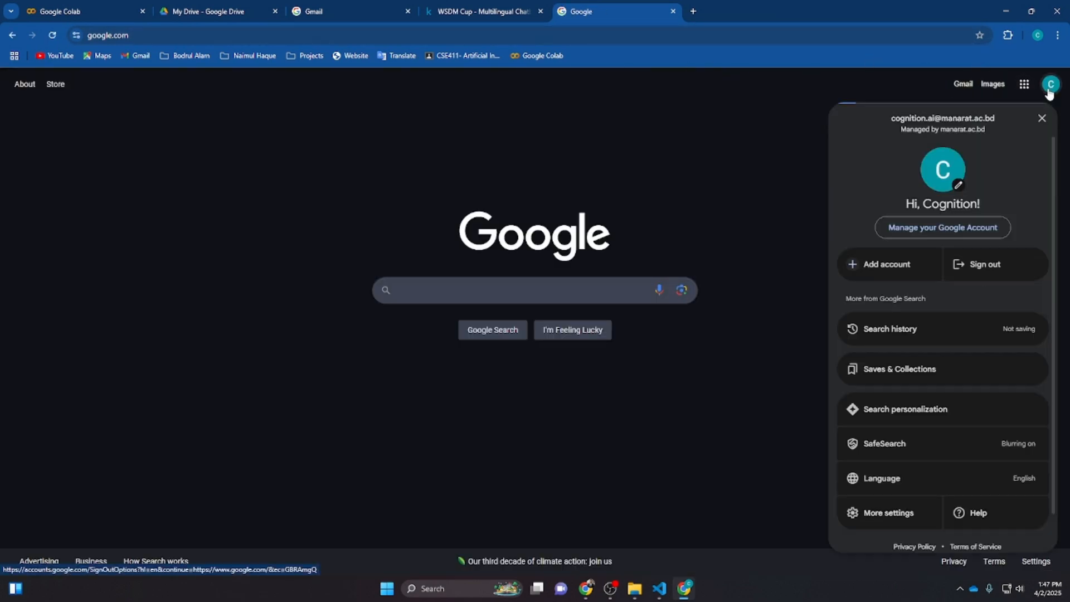
left_click(964, 89)
left_click(964, 86)
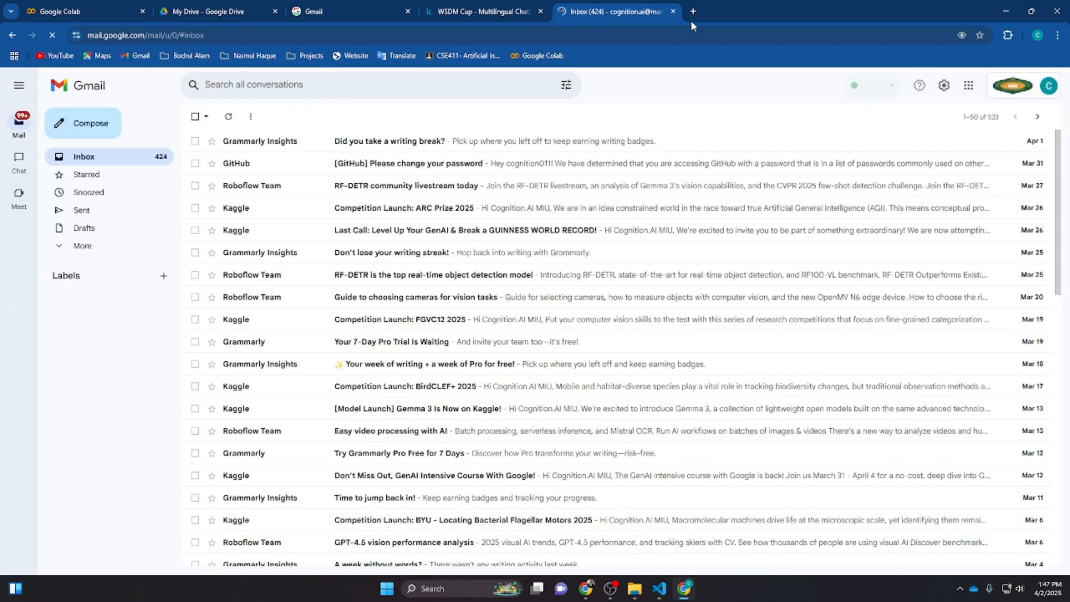
Open a new tab and close all the other browser tabs
left_click(685, 10)
left_click(133, 12)
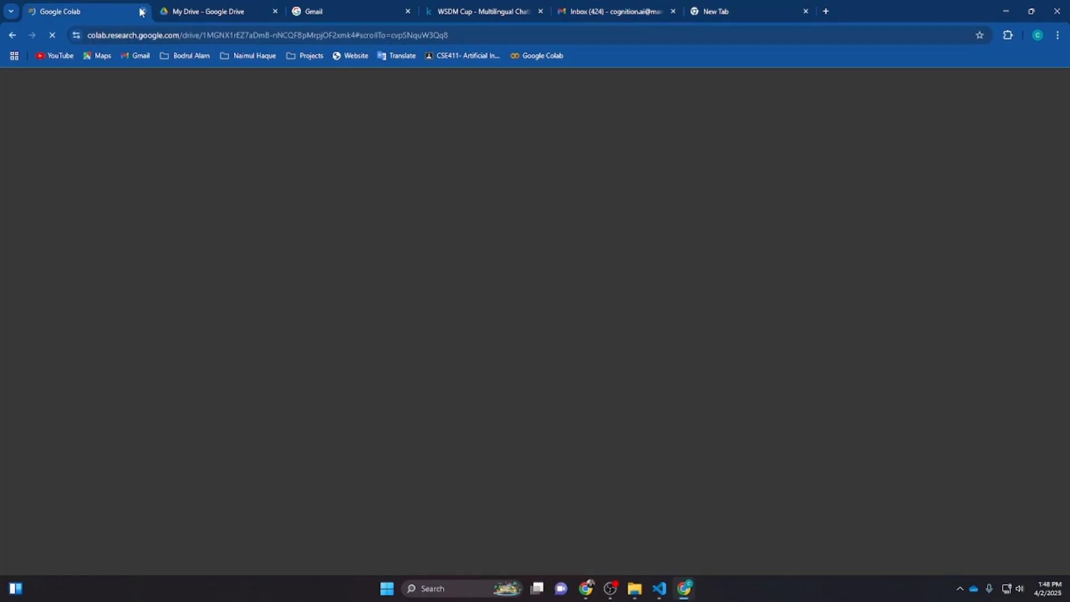
left_click(142, 11)
left_click(141, 11)
left_click(141, 11)
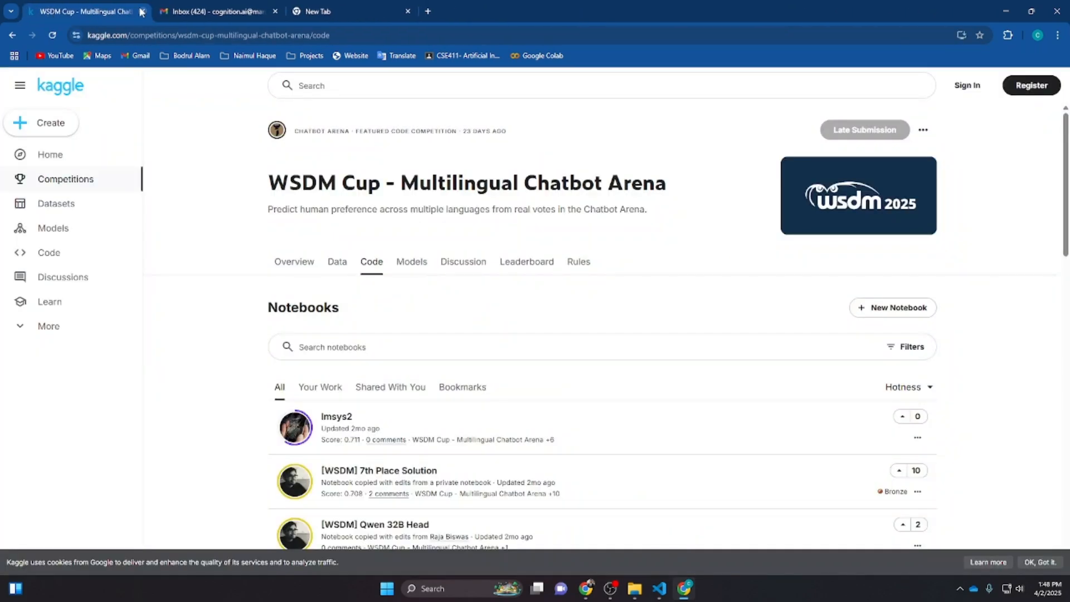
left_click(141, 11)
left_click(141, 11)
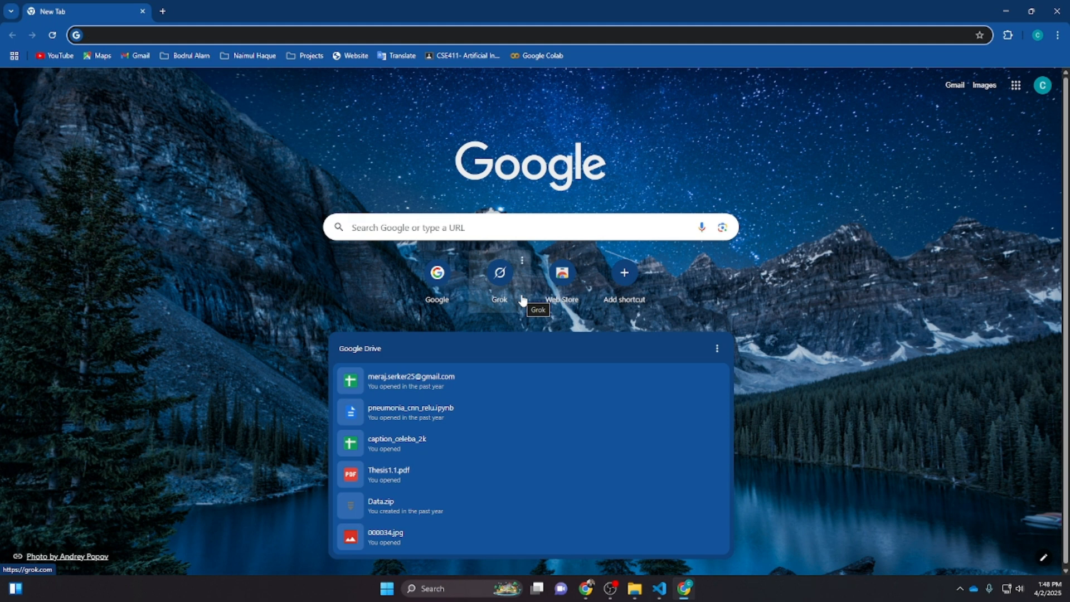
Search Google for pythonanywhere
type("p")
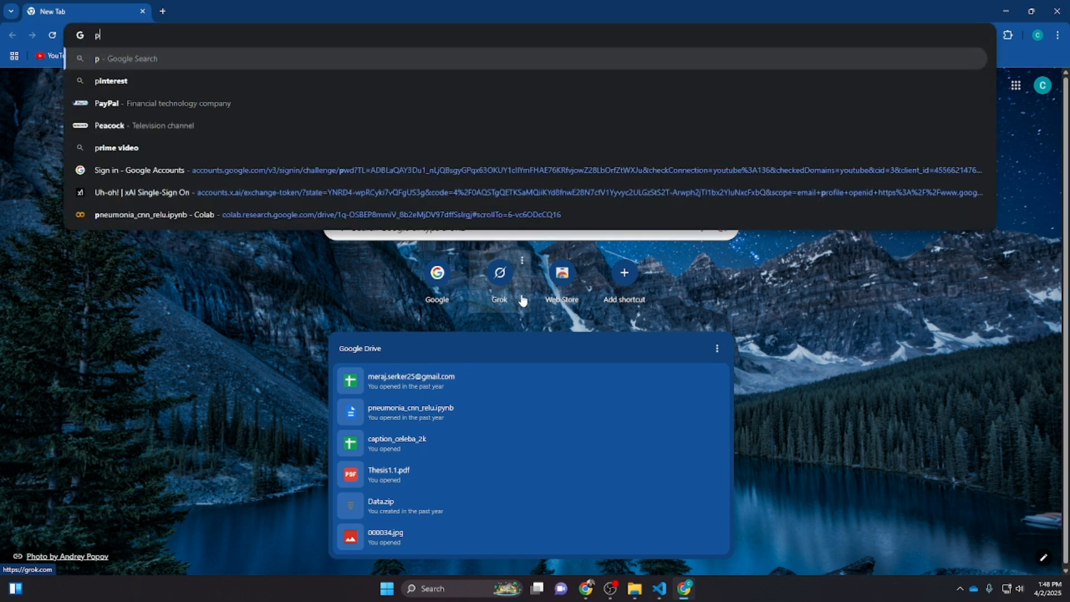
type("ythonan")
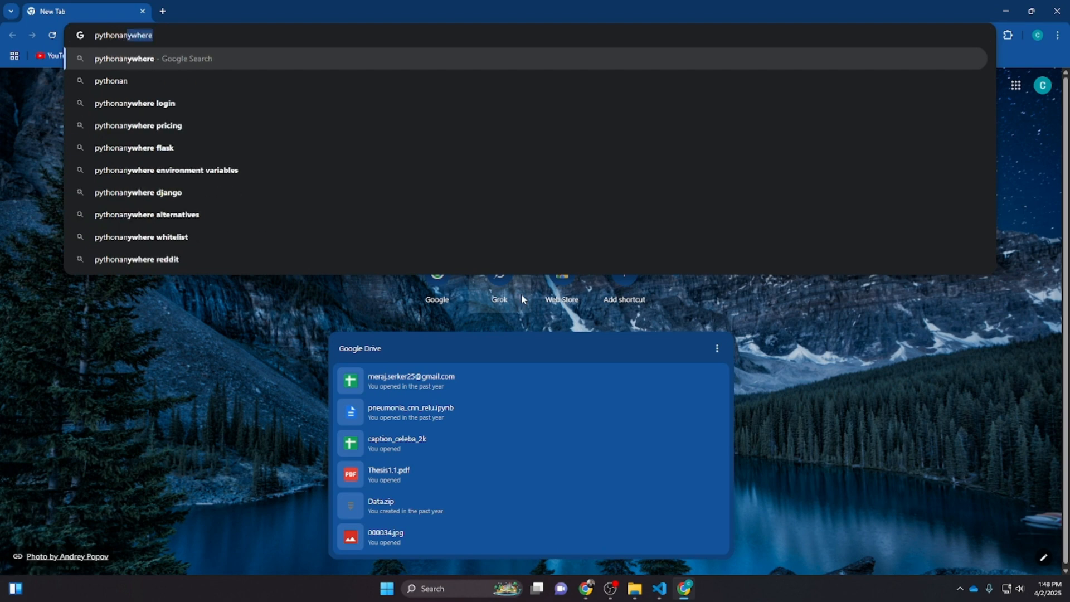
key("Return")
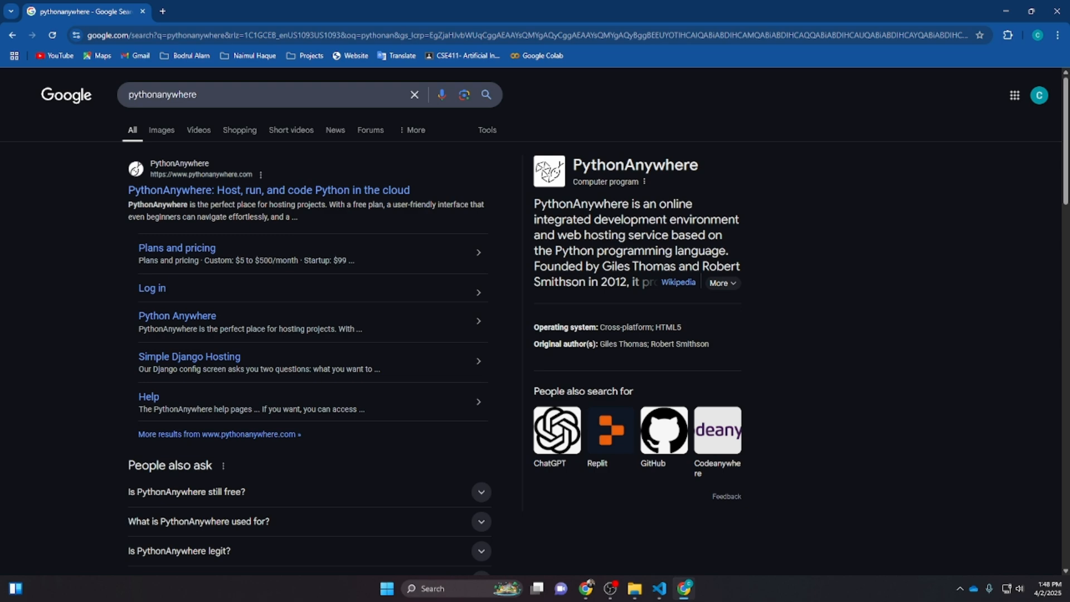
Open the PythonAnywhere website from the search results
scroll(628, 367, "down", 4)
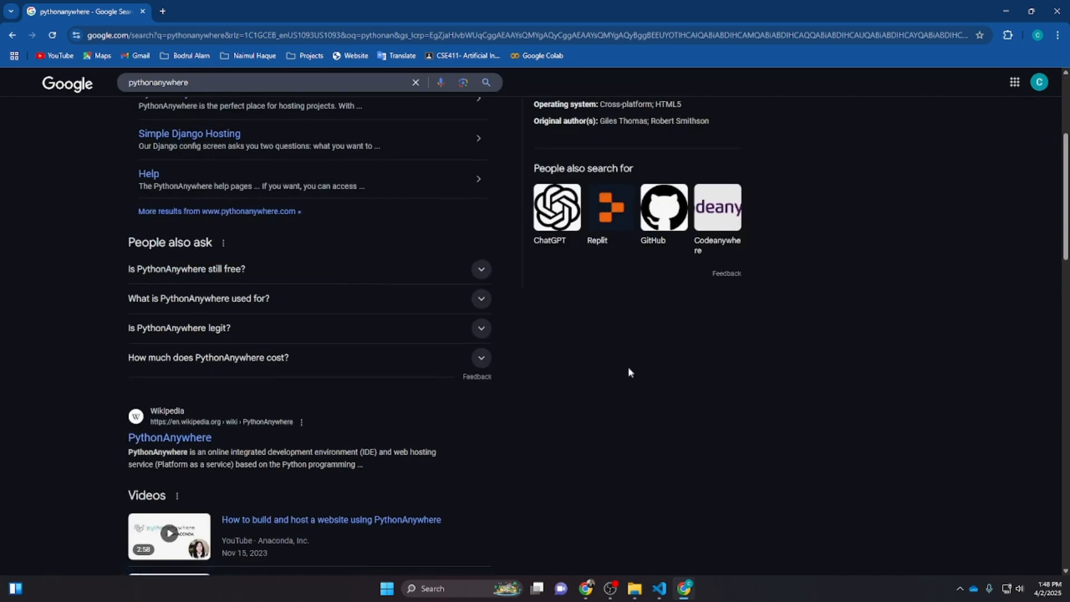
scroll(627, 366, "up", 1)
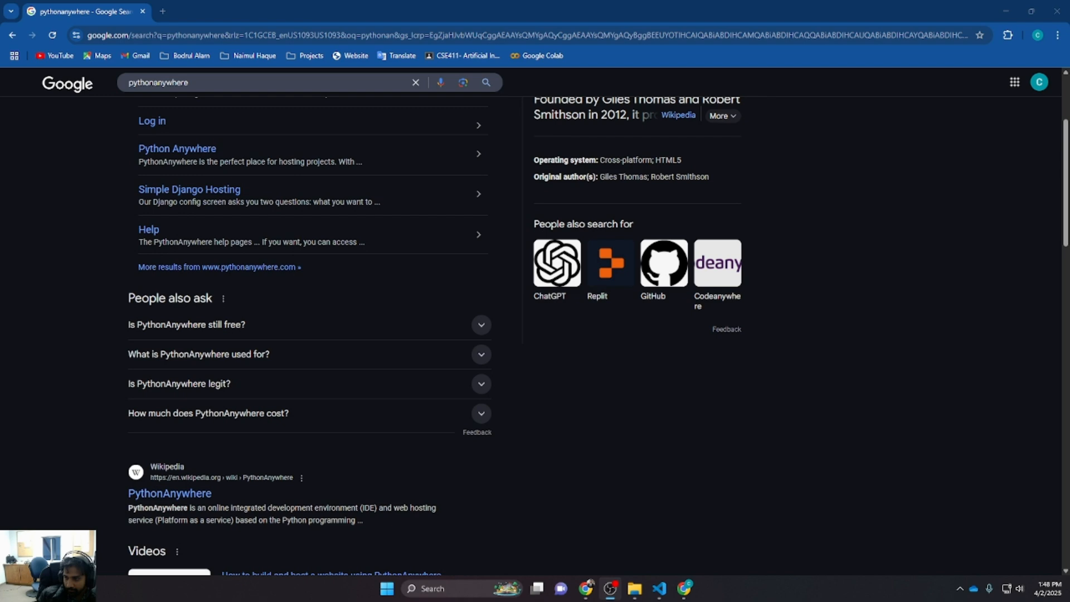
scroll(66, 260, "up", 3)
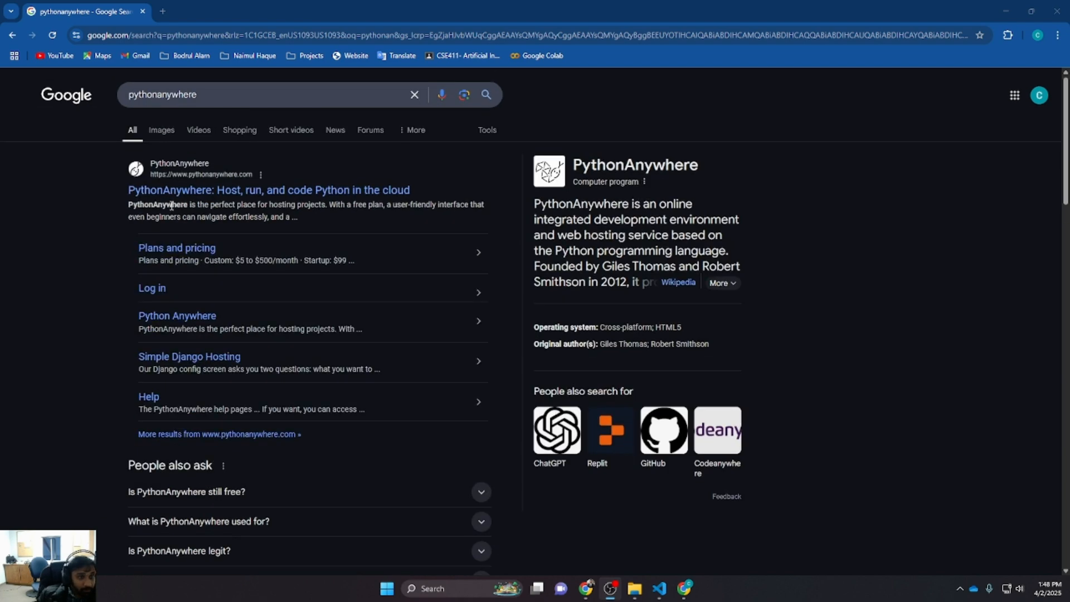
left_click(179, 190)
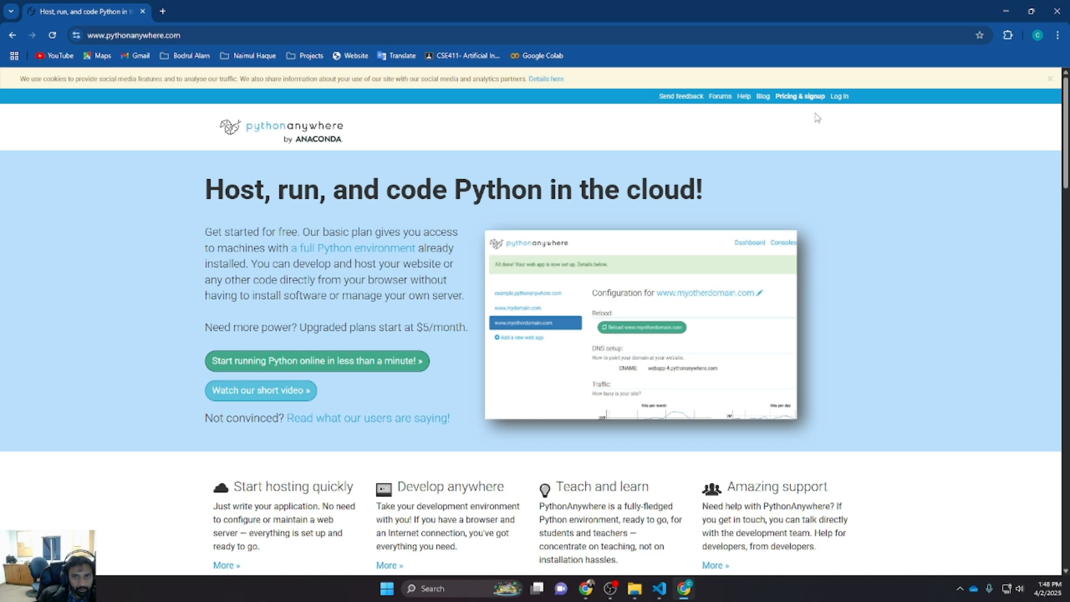
Dismiss the cookie notice on the PythonAnywhere homepage
left_click(1050, 79)
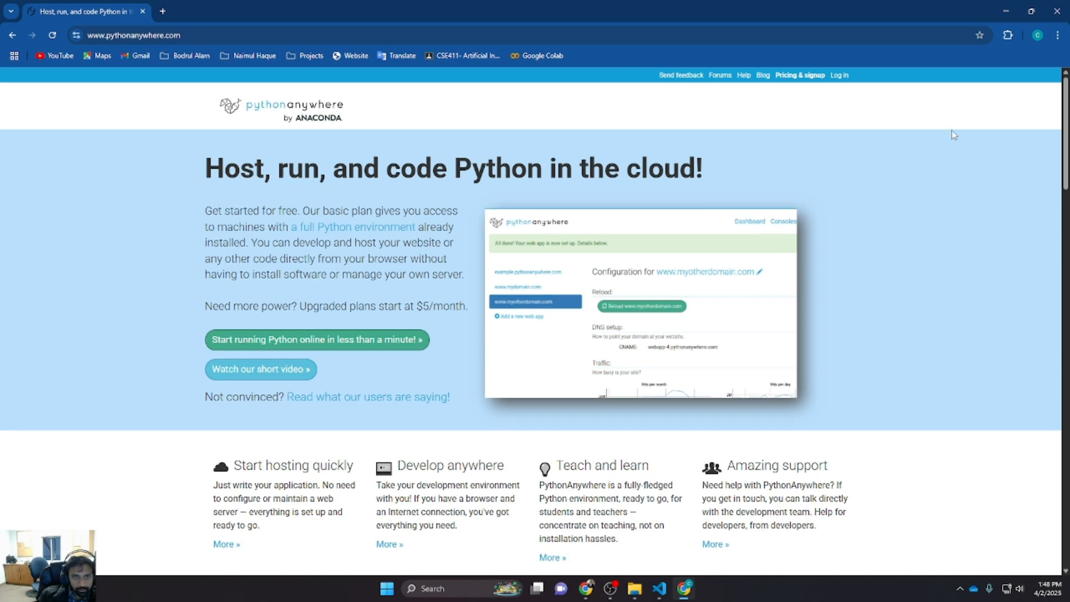
scroll(354, 384, "down", 5)
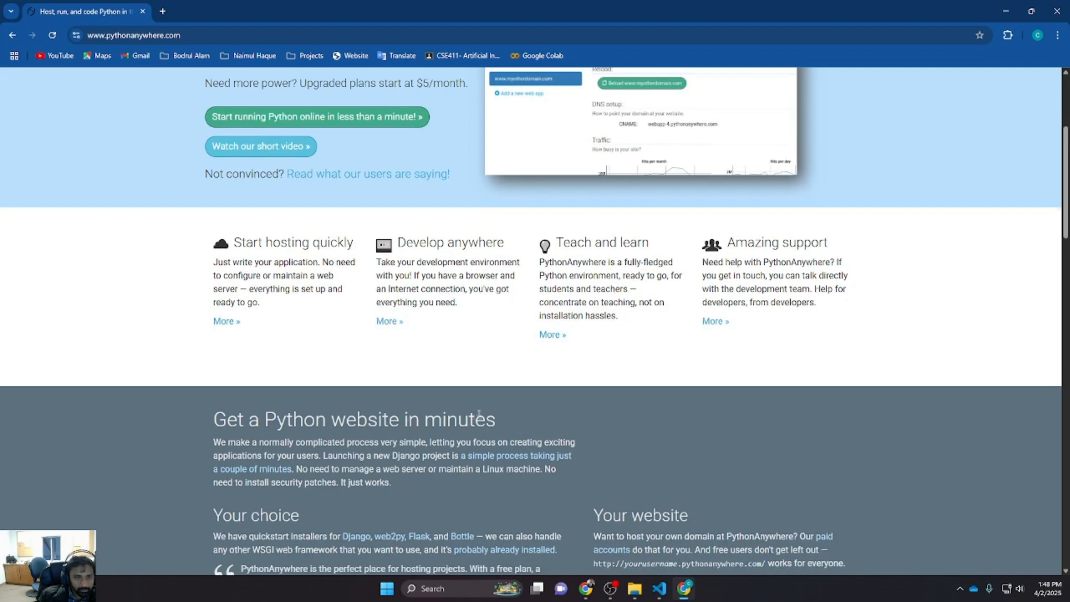
scroll(478, 415, "up", 5)
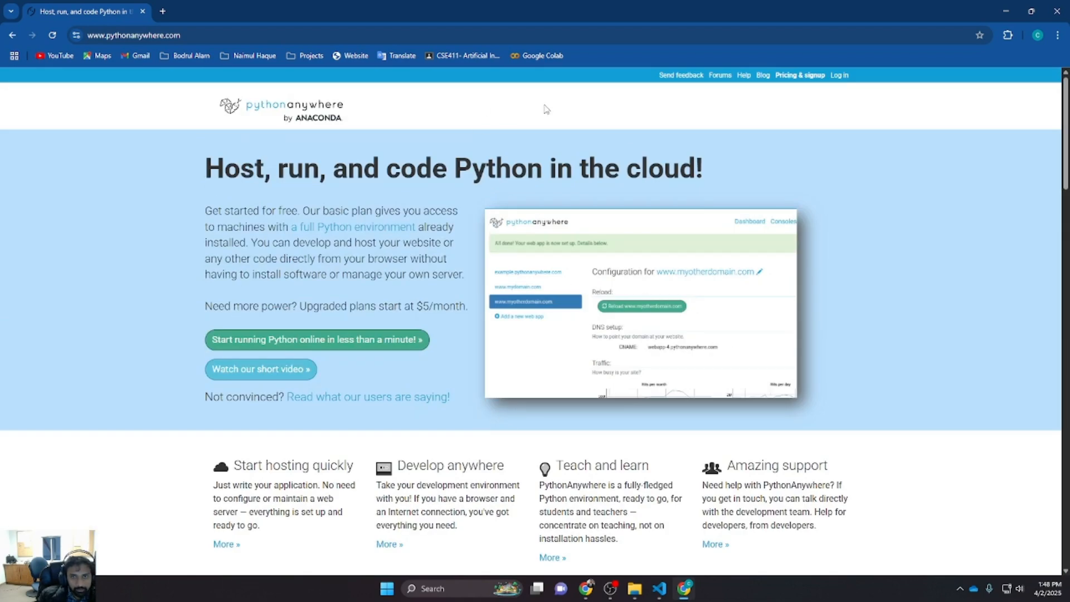
Open the plans and pricing page and compare the Beginner and paid account plans
left_click(805, 75)
scroll(184, 250, "down", 3)
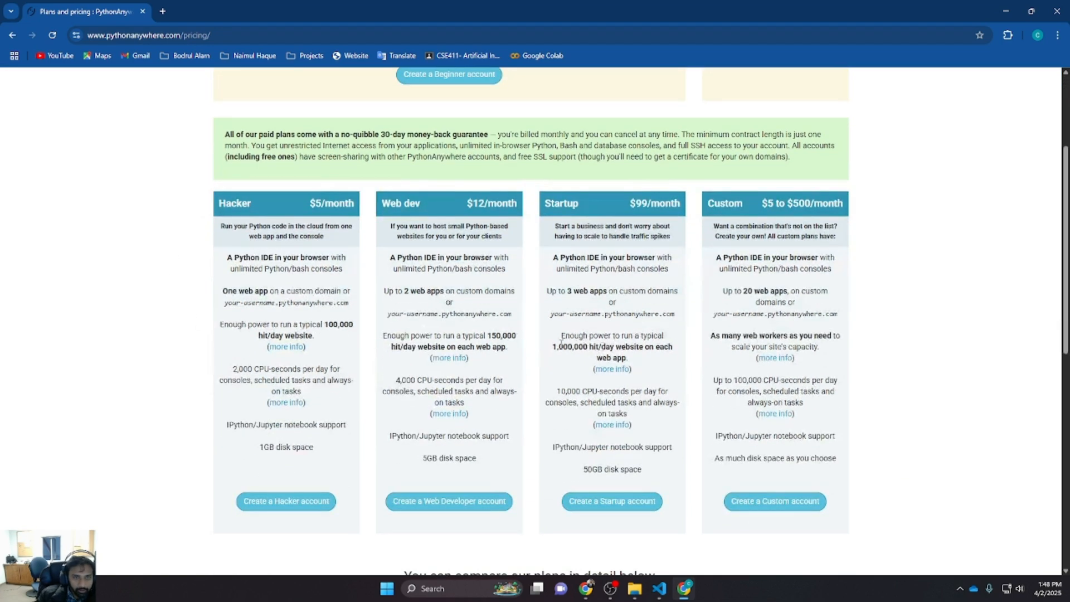
left_click_drag(202, 210, 362, 207)
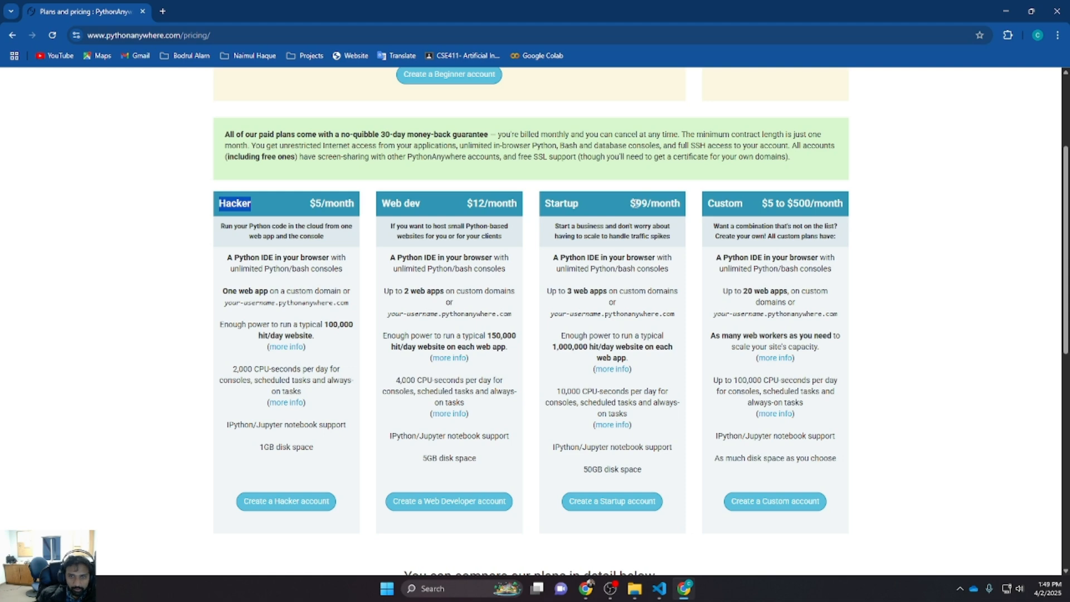
left_click_drag(631, 203, 647, 202)
scroll(638, 270, "up", 2)
scroll(638, 270, "up", 2)
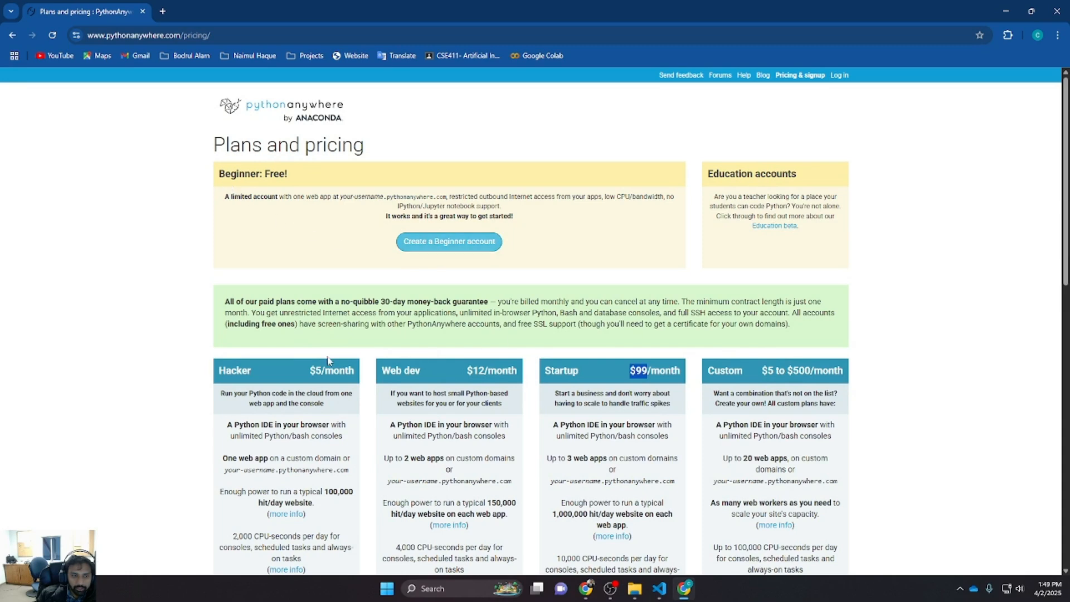
scroll(271, 211, "down", 4)
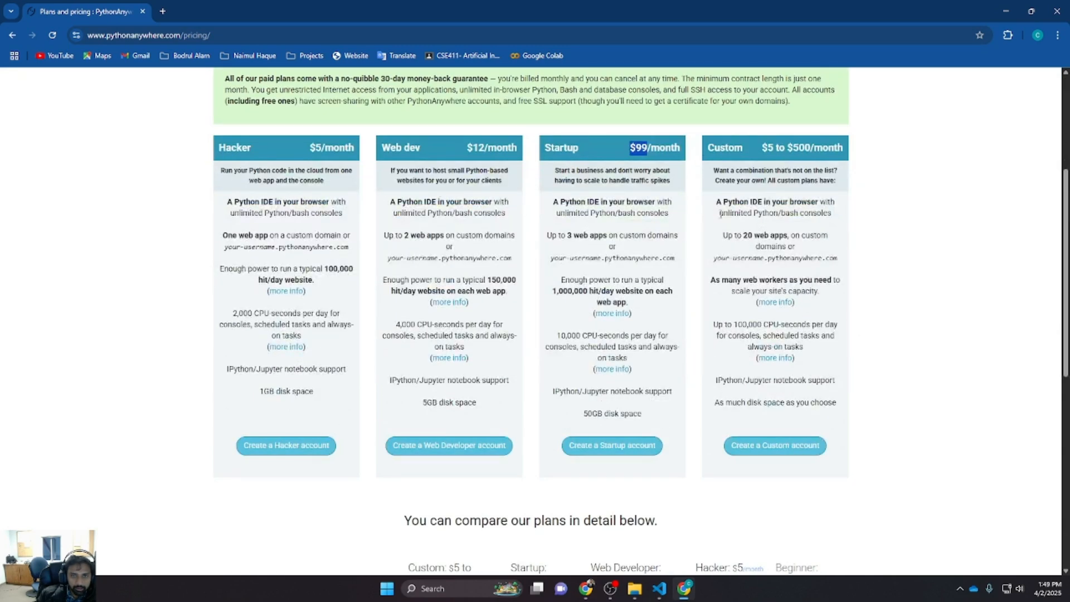
scroll(331, 221, "up", 4)
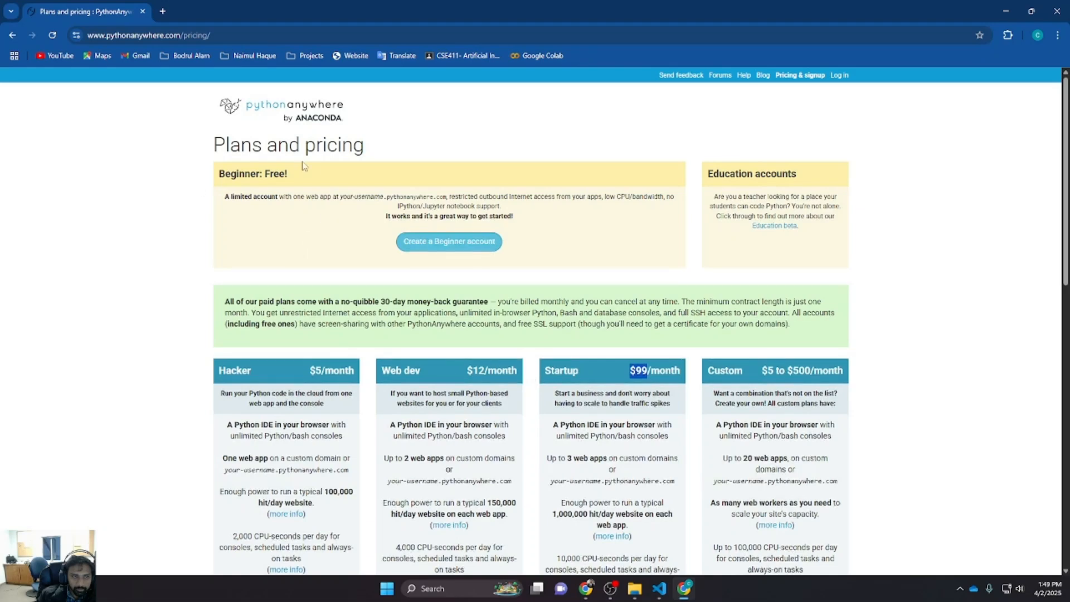
left_click_drag(221, 174, 290, 177)
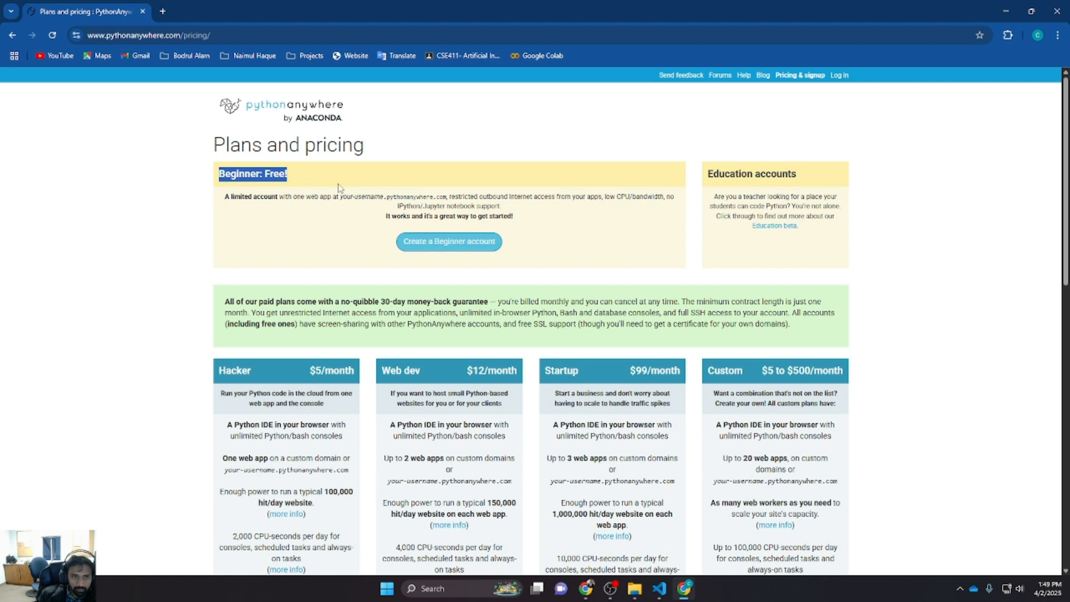
left_click(284, 223)
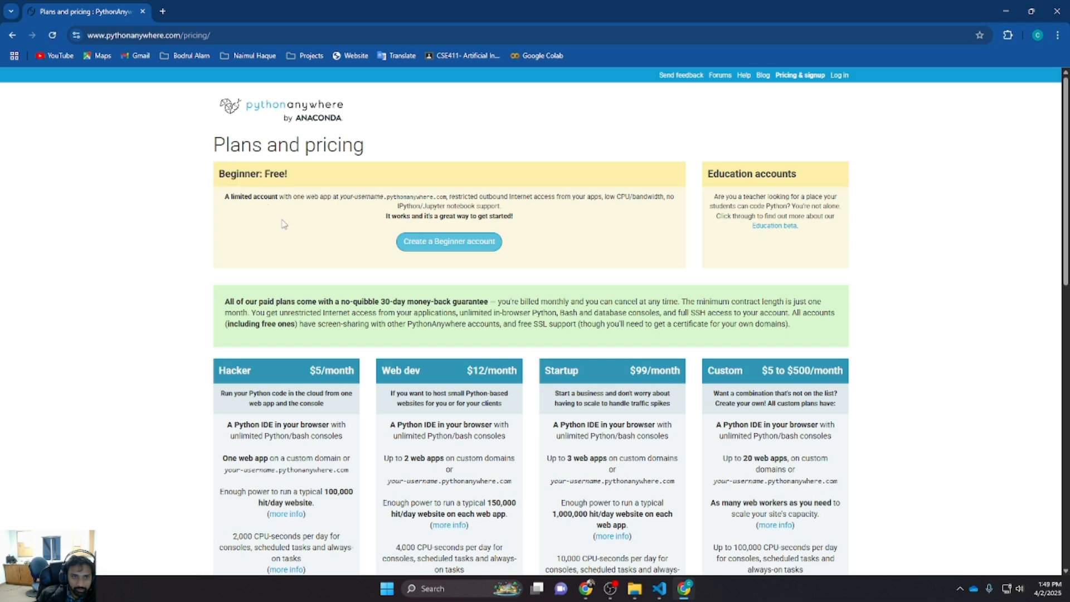
Start creating a free Beginner account and enter a username in the sign-up form
left_click(446, 245)
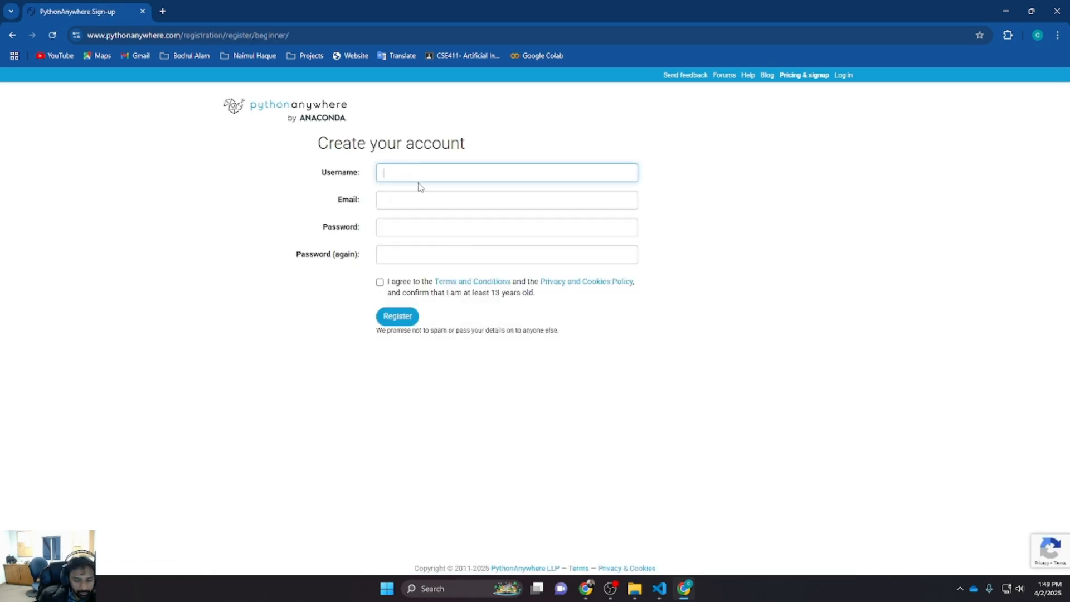
type("cognition")
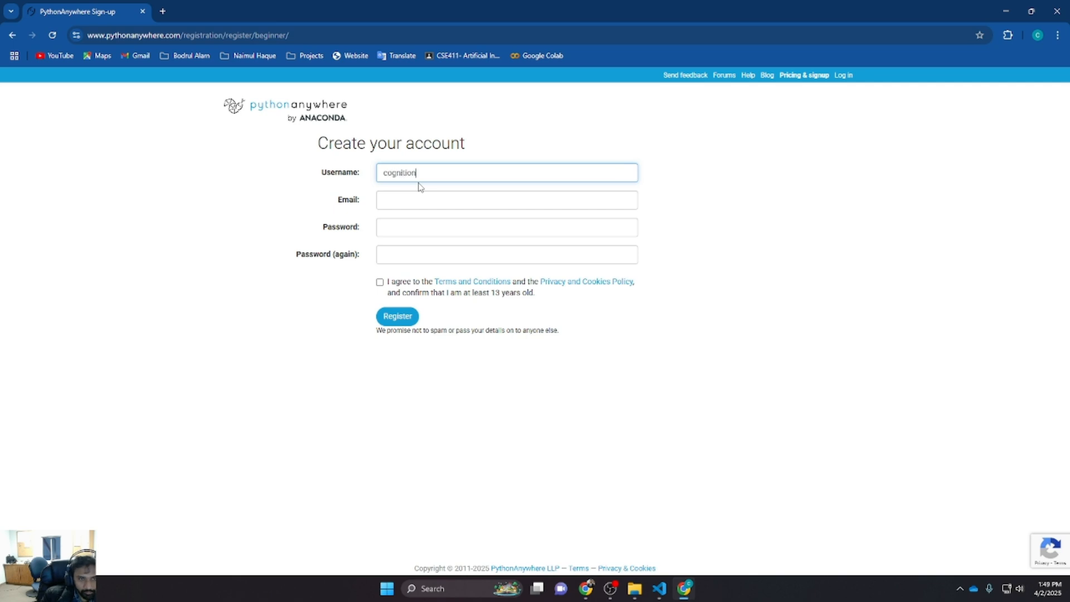
type("3.15")
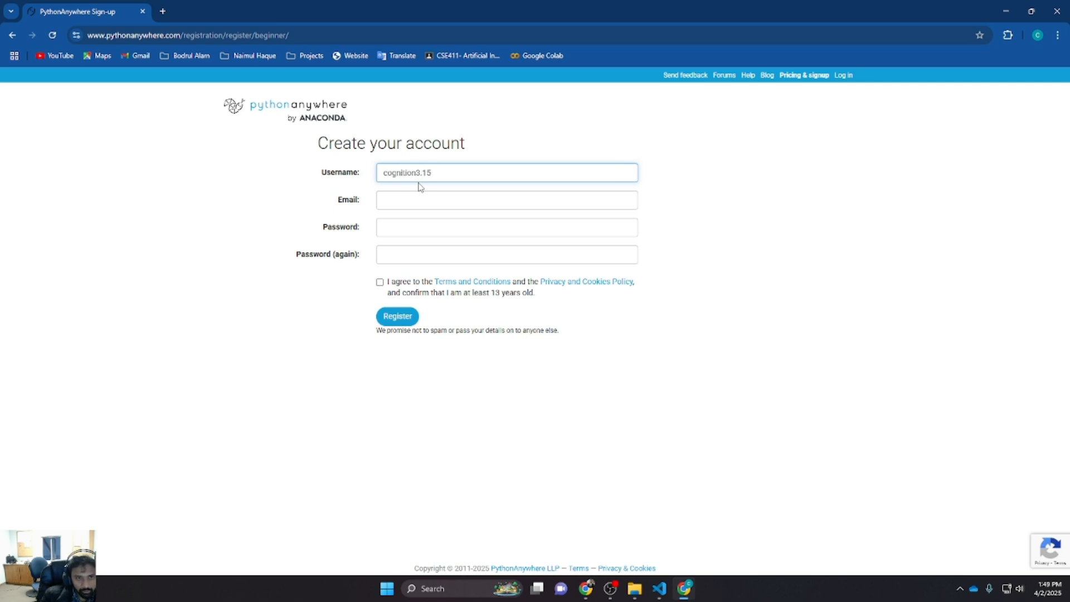
key("BackSpace")
key("BackSpace")
key("Tab")
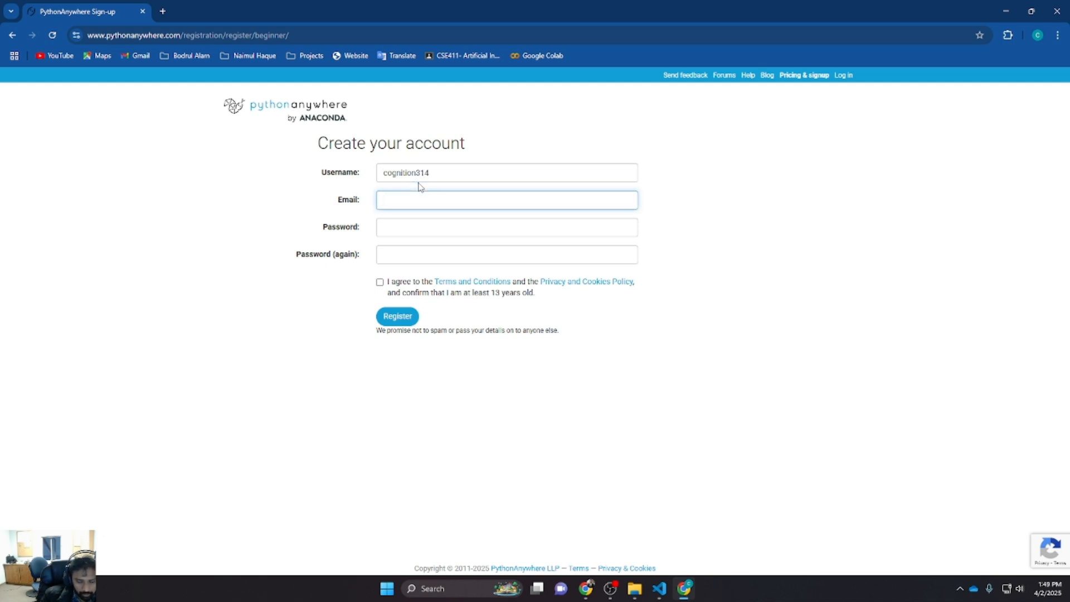
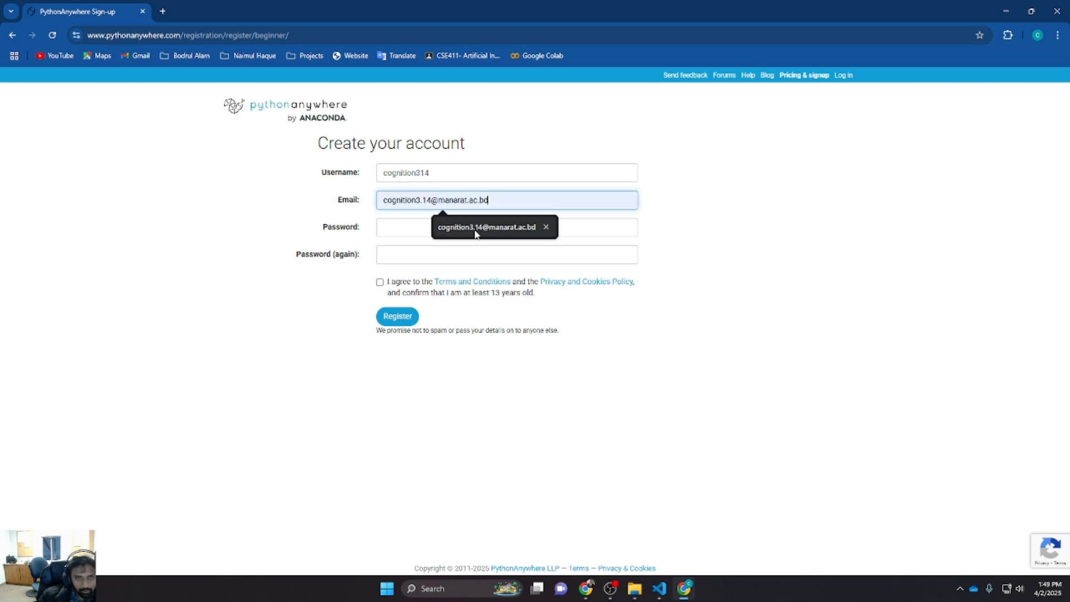
Fill in the account e-mail address using the browser's suggested address
left_click(475, 233)
left_click(415, 227)
key("Escape")
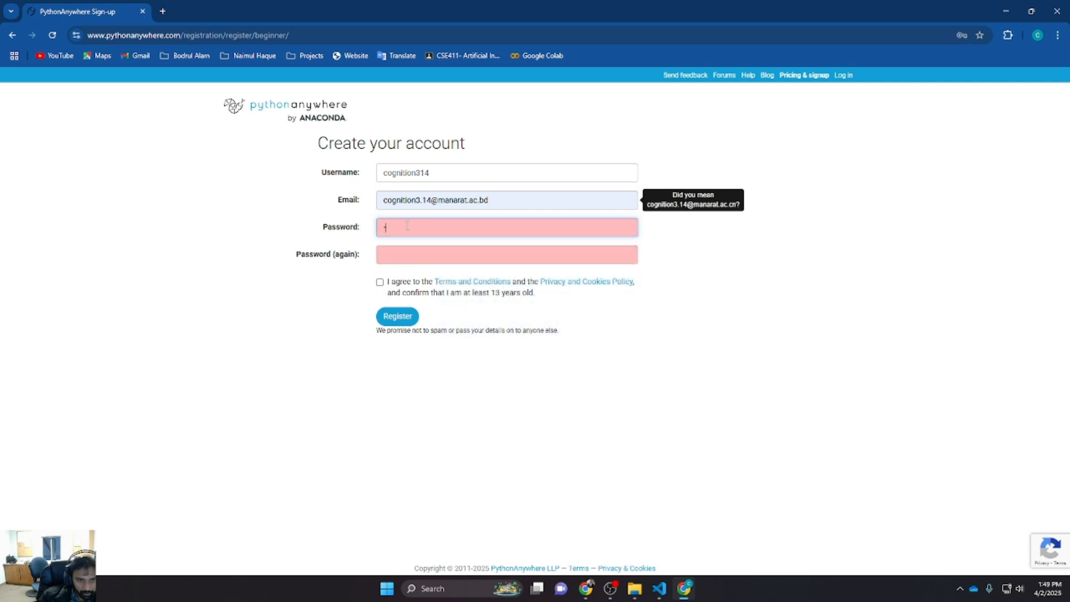
Enter the account password and repeat it in the confirmation field
type("••")
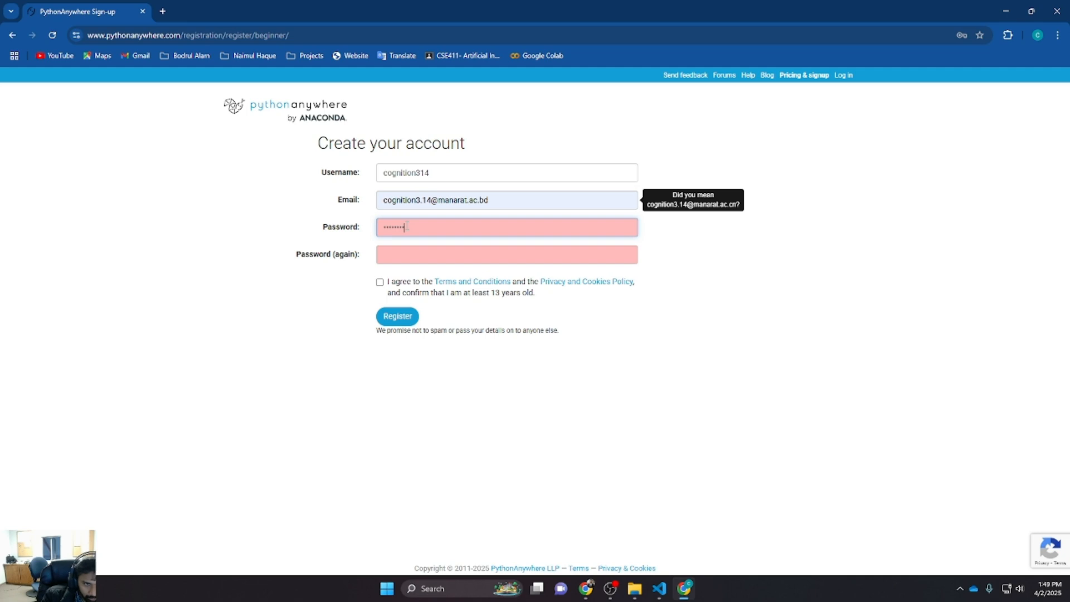
type("••••••")
key("Tab")
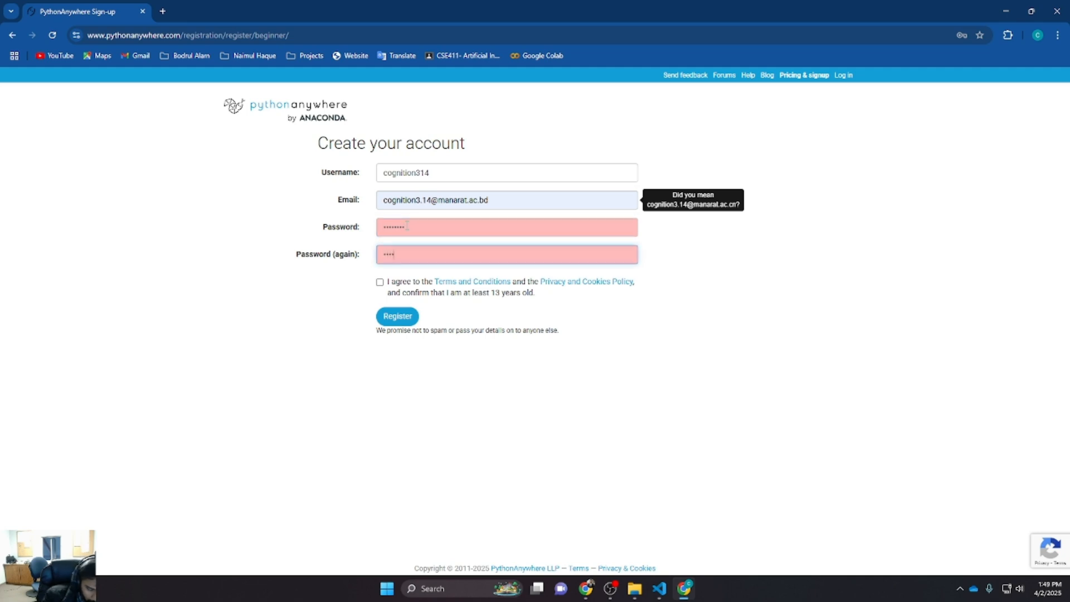
type("••••••••")
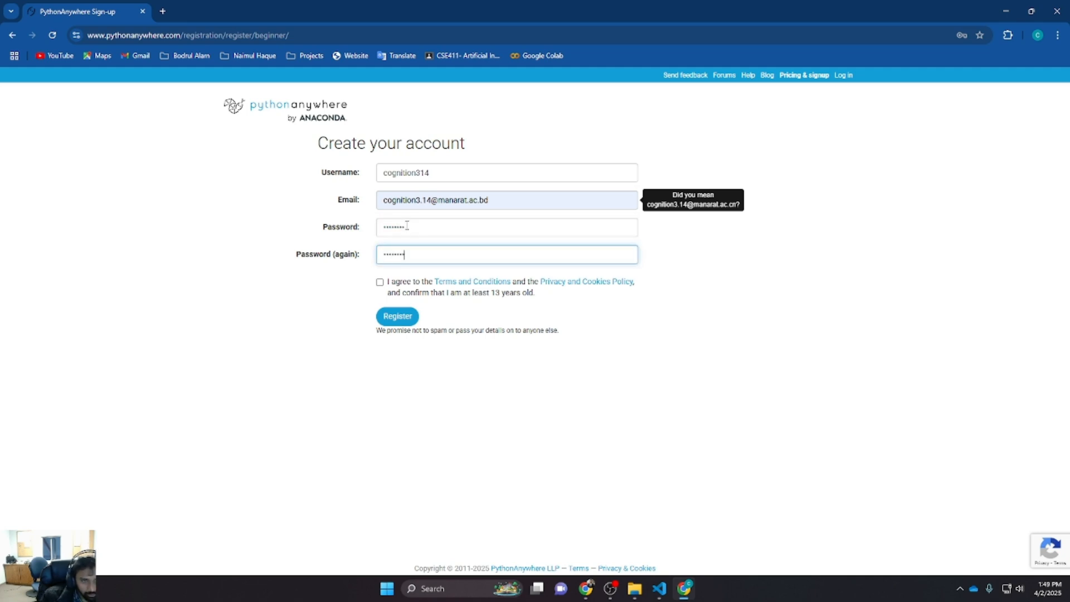
Accept the terms and conditions, register the account, and dismiss the save-password prompt
left_click(380, 289)
left_click(380, 282)
left_click(395, 316)
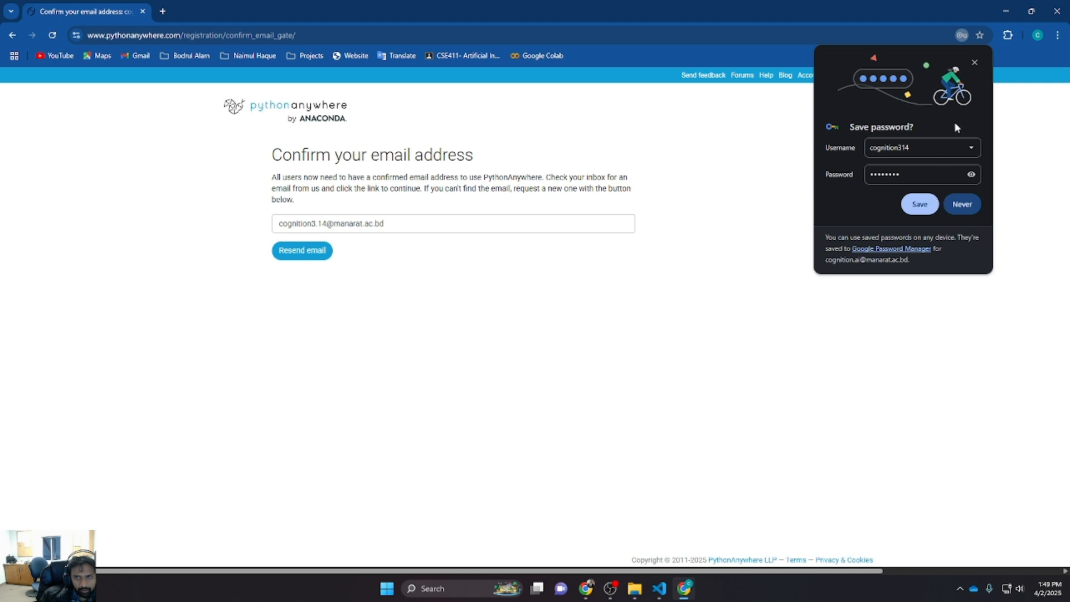
left_click(975, 63)
Open Gmail in a new tab through a Google search for gmail
left_click(162, 12)
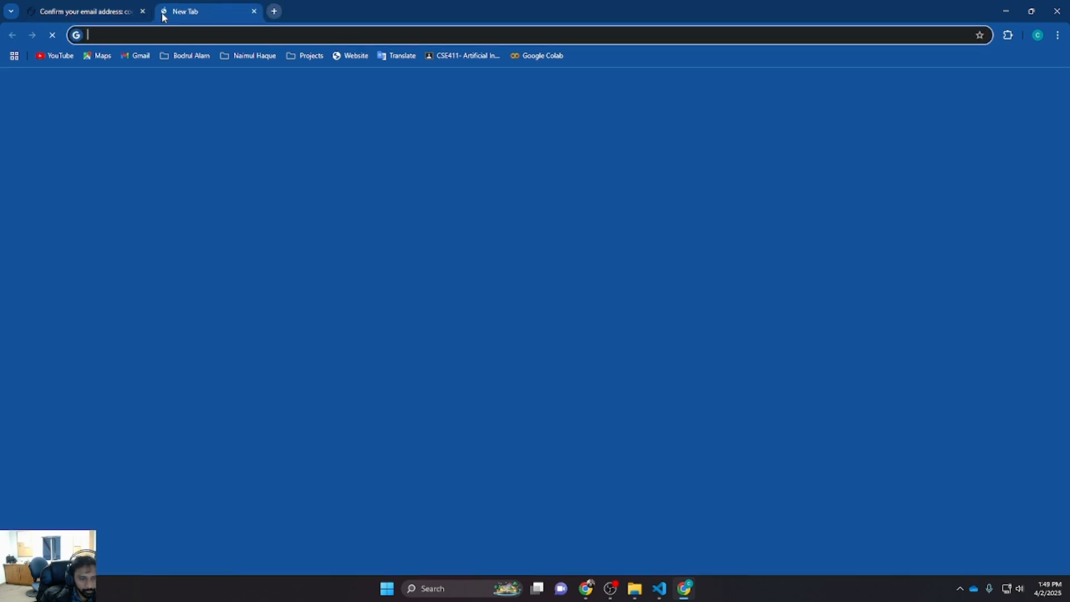
type("gmail")
key("Return")
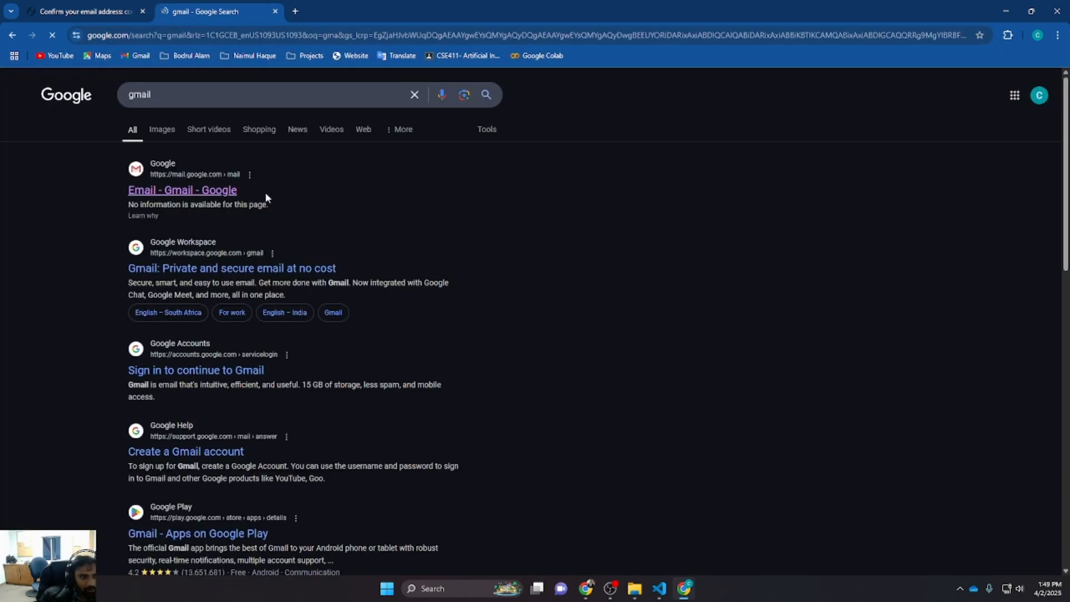
left_click(196, 190)
left_click(105, 11)
left_click(178, 12)
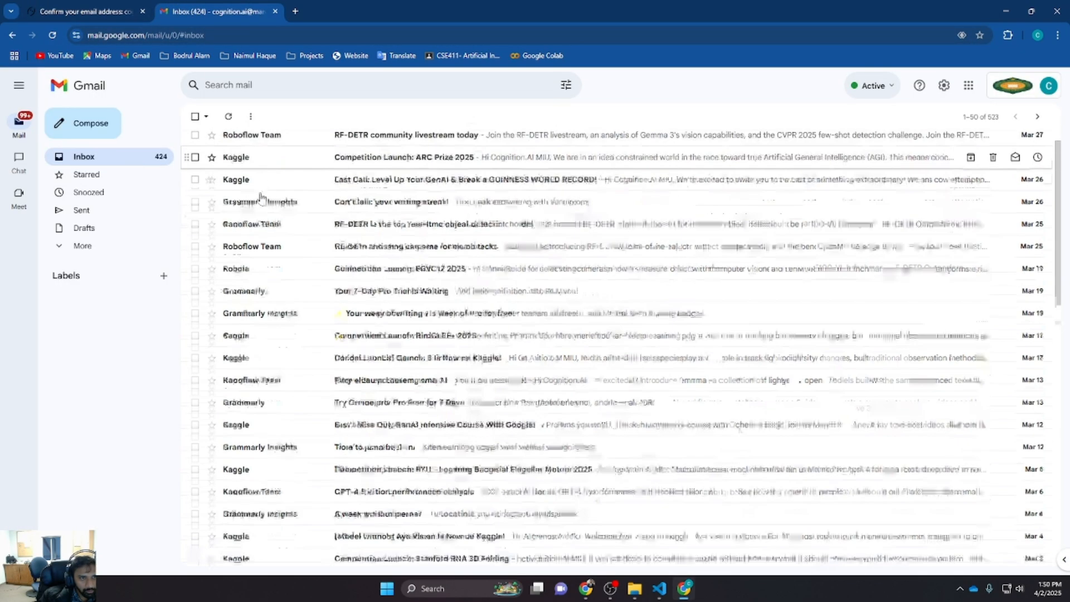
Check the inbox, All Mail and Spam folders for the PythonAnywhere confirmation email
left_click(52, 35)
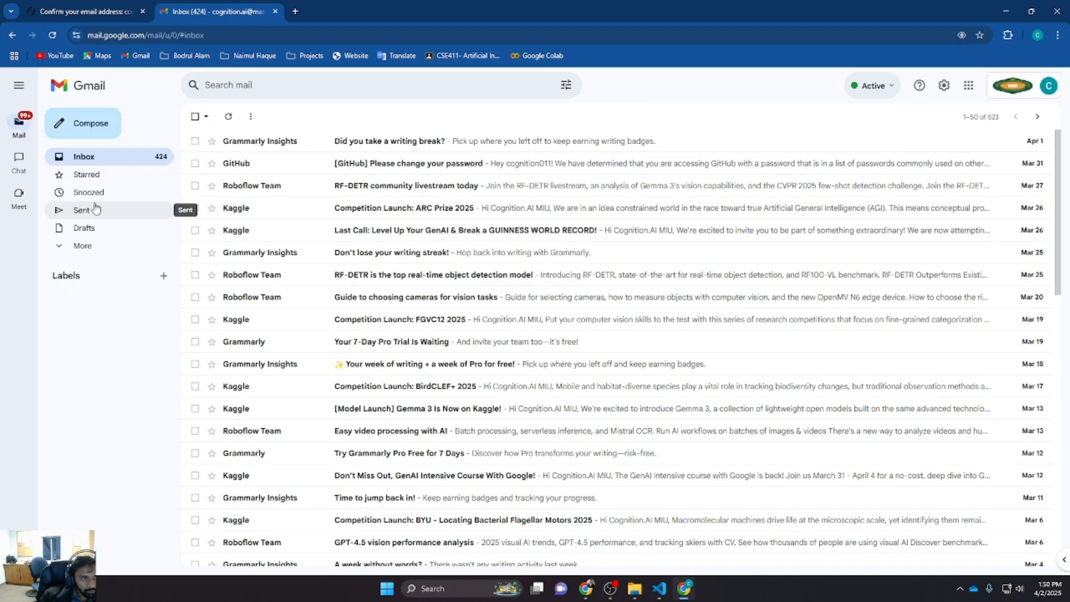
left_click(83, 245)
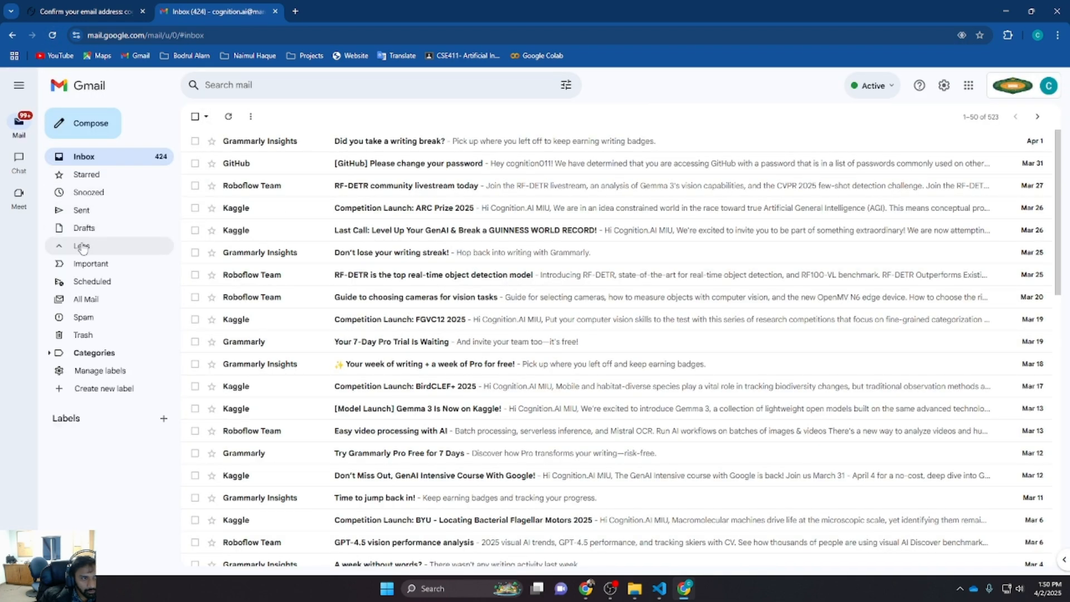
left_click(96, 301)
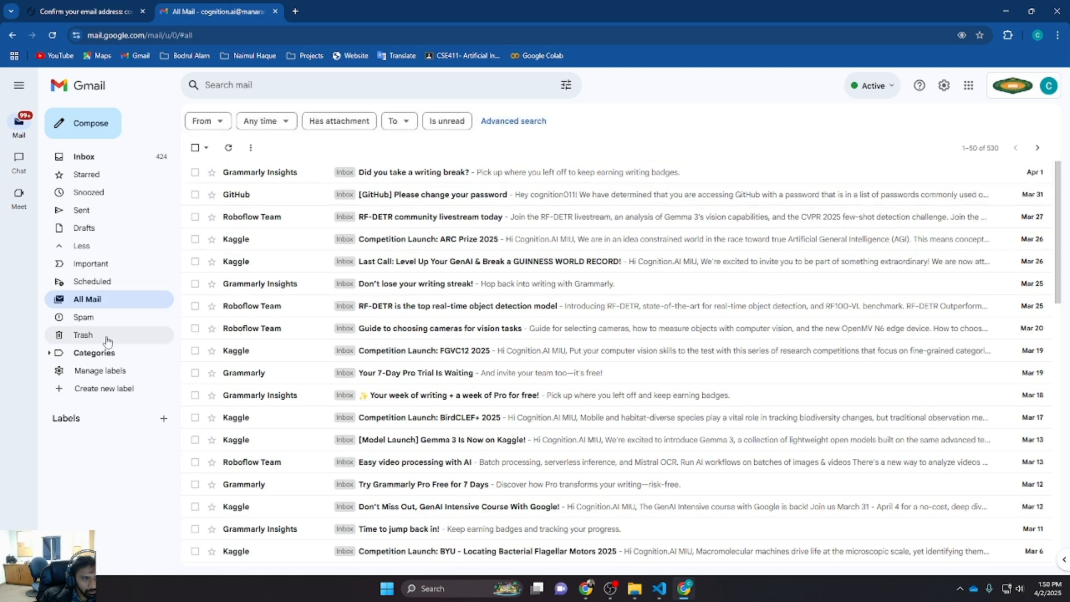
left_click(88, 322)
Resend the confirmation email from the PythonAnywhere page
left_click(84, 11)
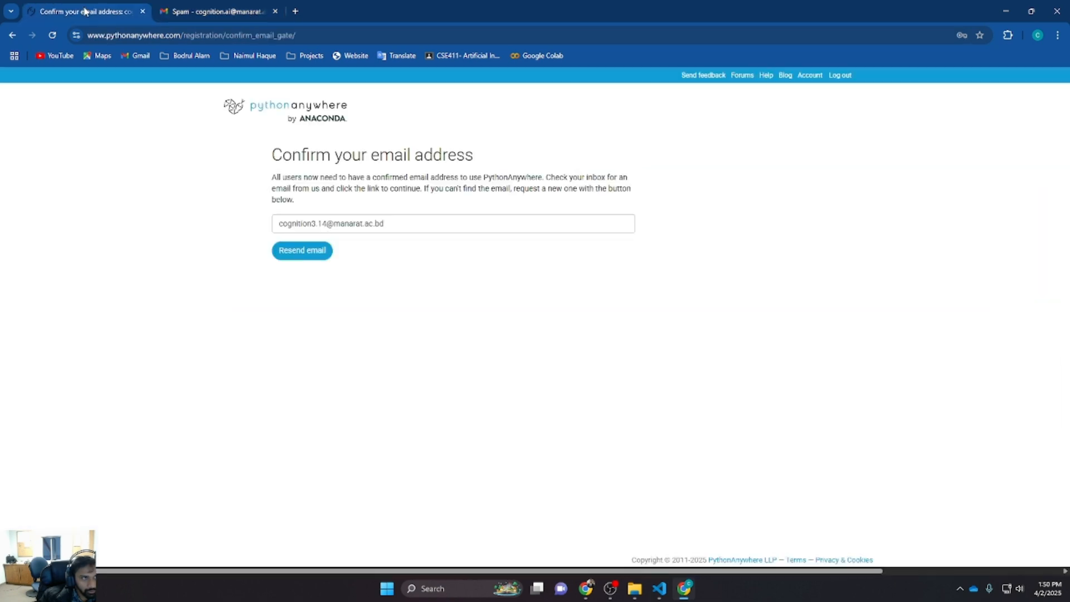
left_click(299, 255)
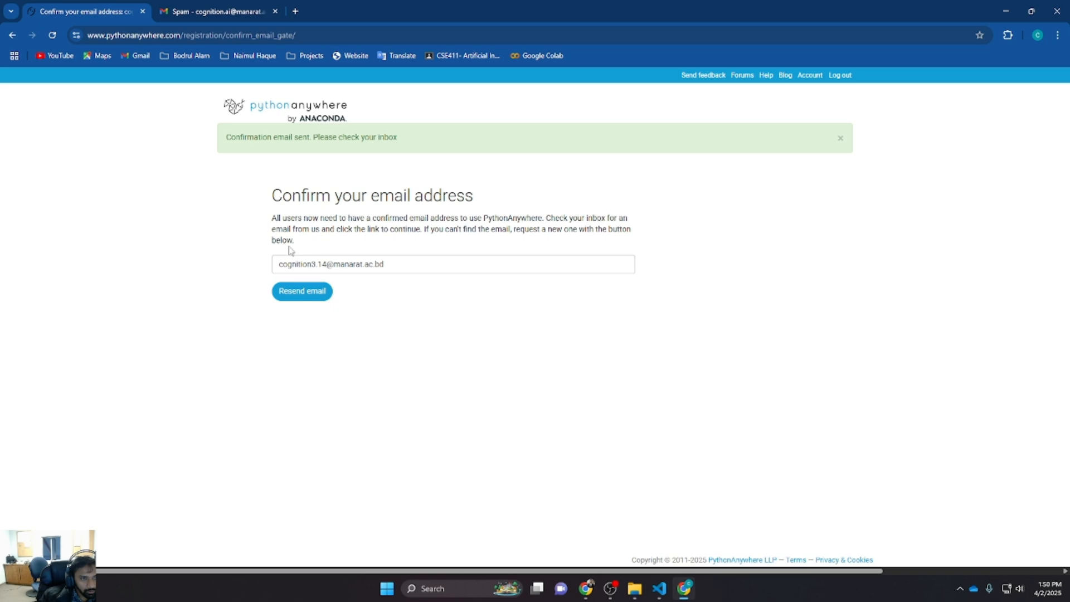
Recheck the Gmail inbox, All Mail and Spam folders for the confirmation email
left_click(212, 10)
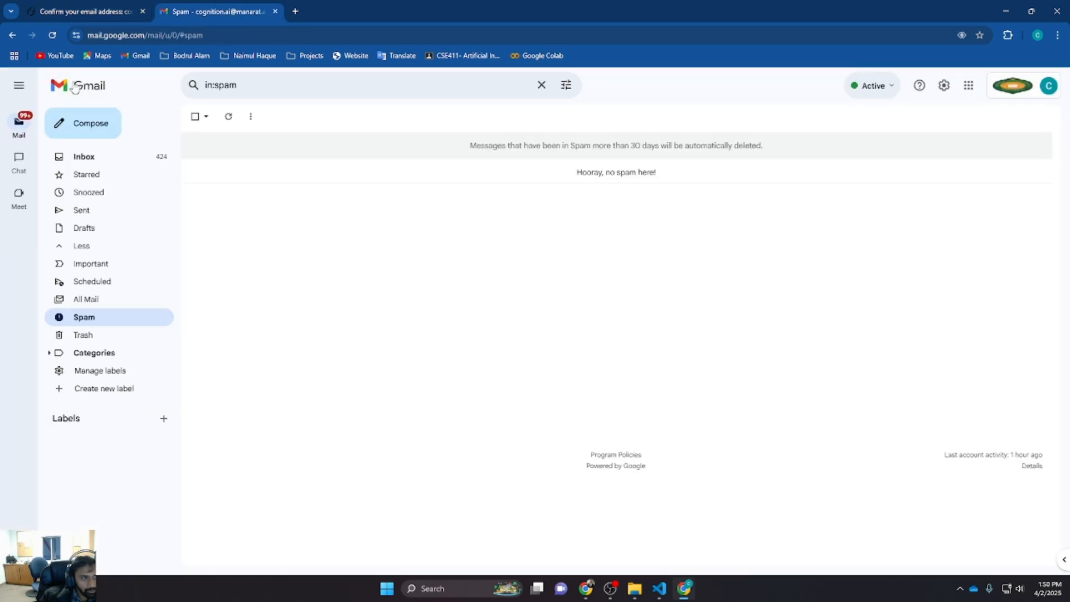
left_click(85, 156)
scroll(328, 234, "down", 2)
scroll(330, 240, "up", 2)
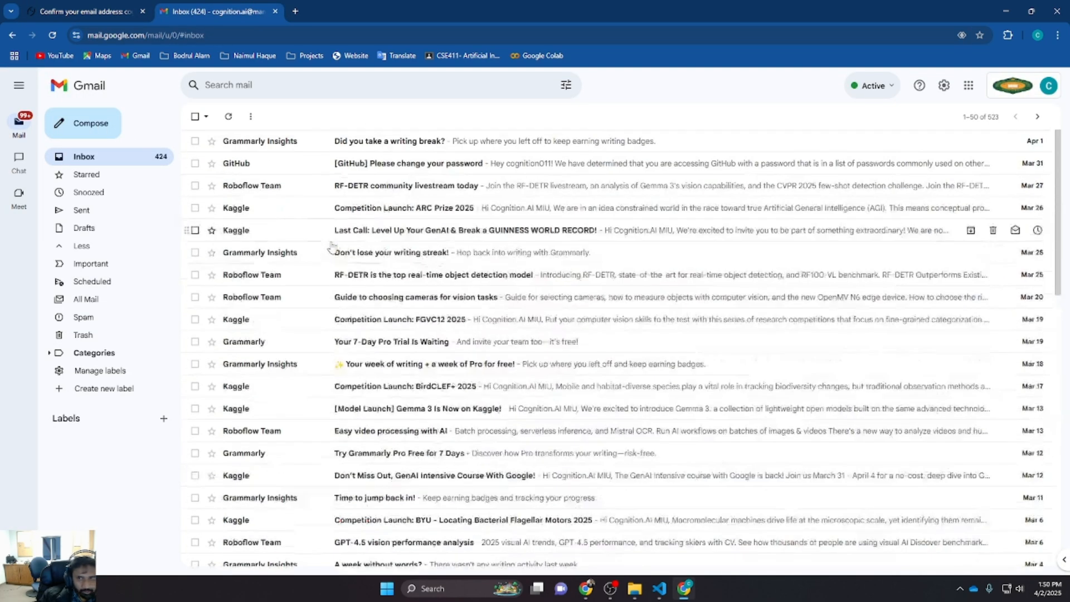
left_click(52, 35)
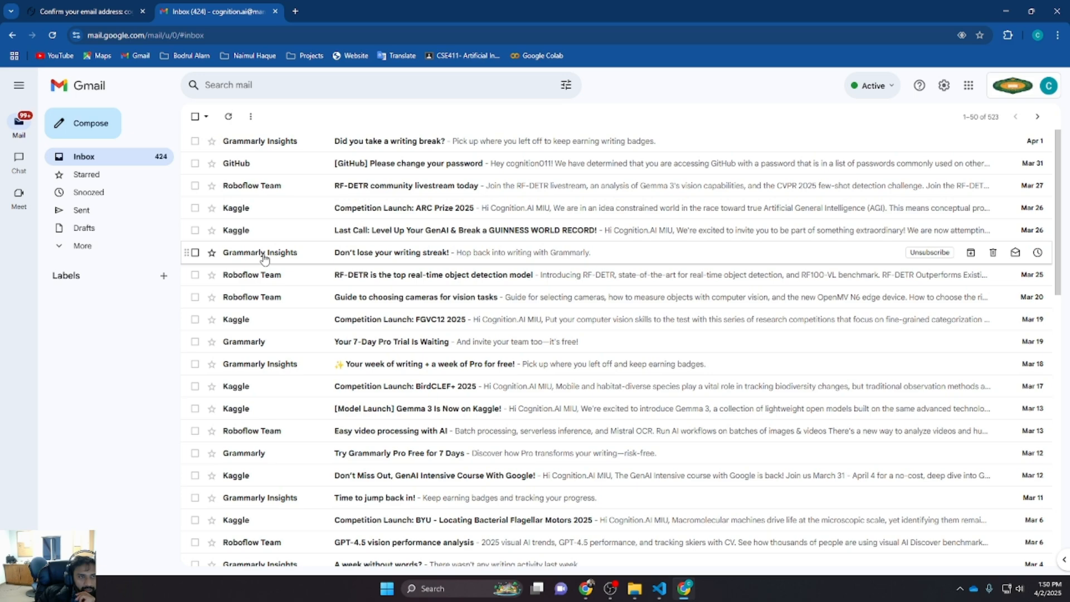
scroll(262, 251, "down", 4)
scroll(266, 261, "up", 4)
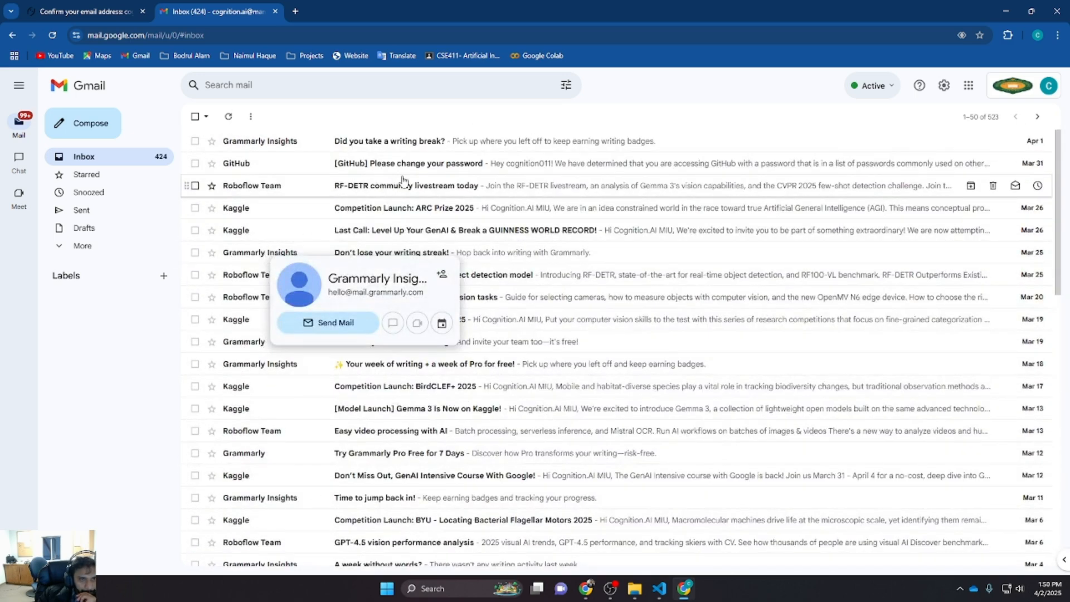
left_click(106, 15)
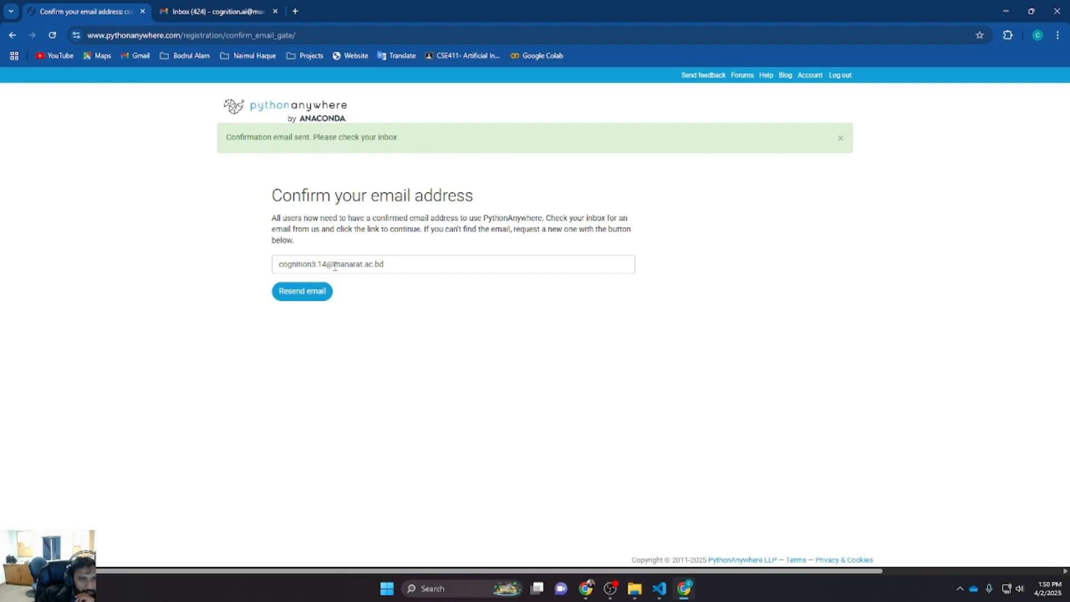
left_click(218, 11)
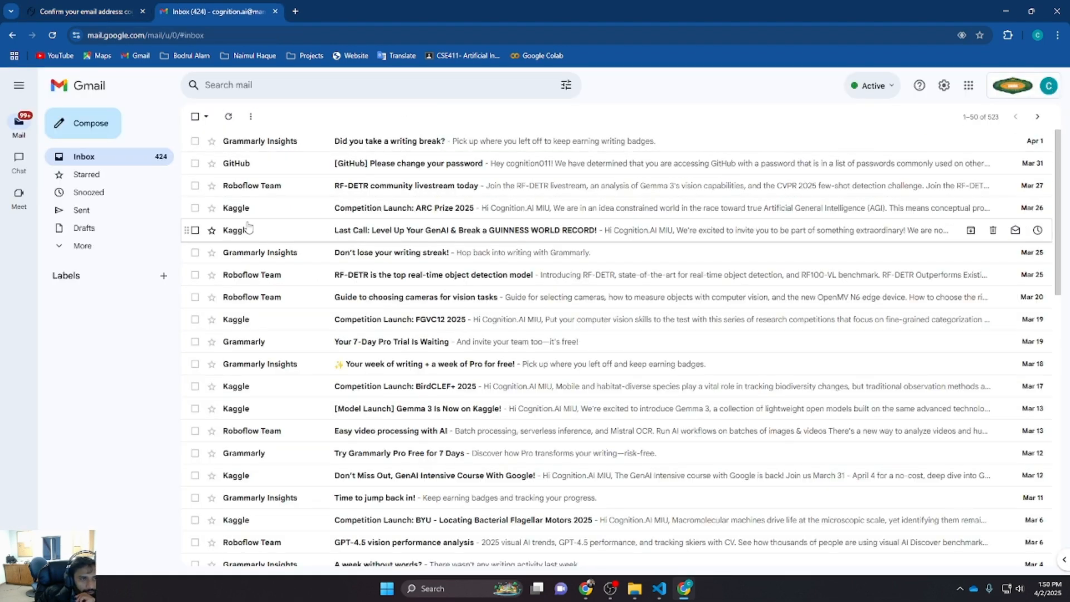
left_click(47, 36)
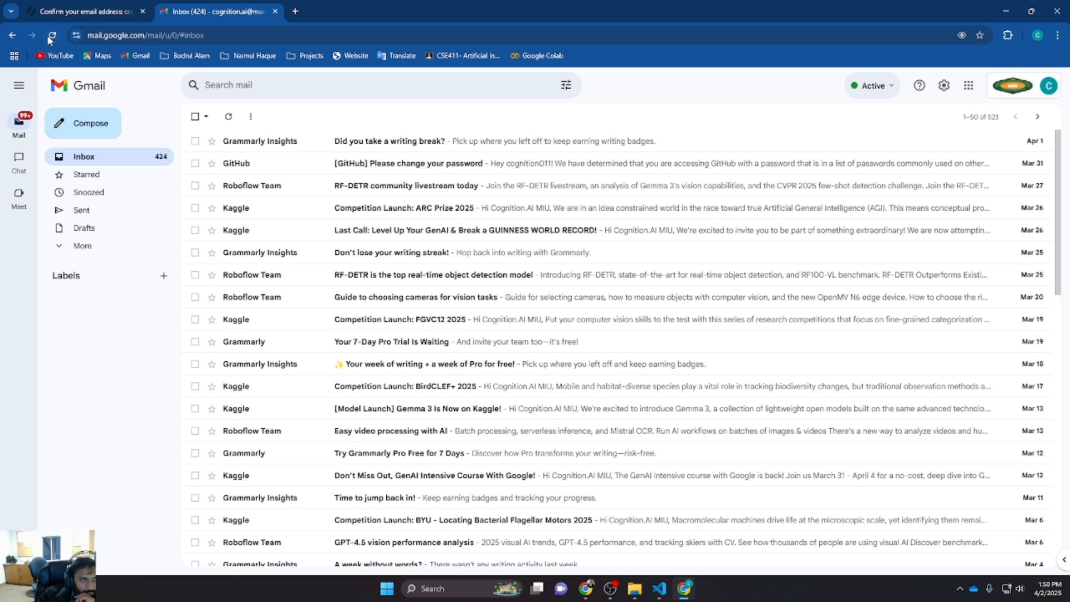
mouse_move(22, 151)
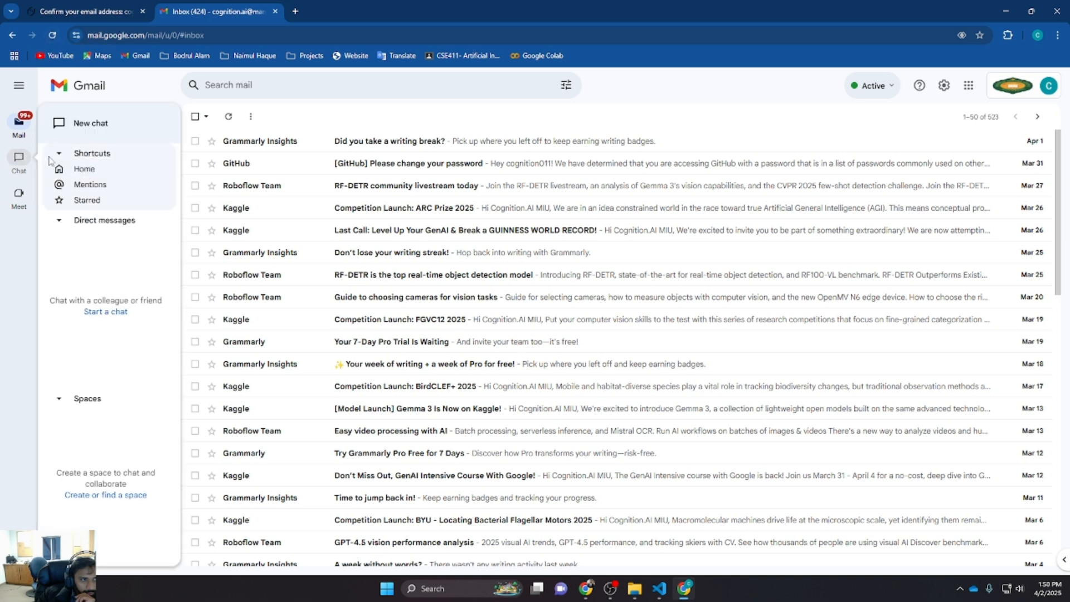
left_click(77, 247)
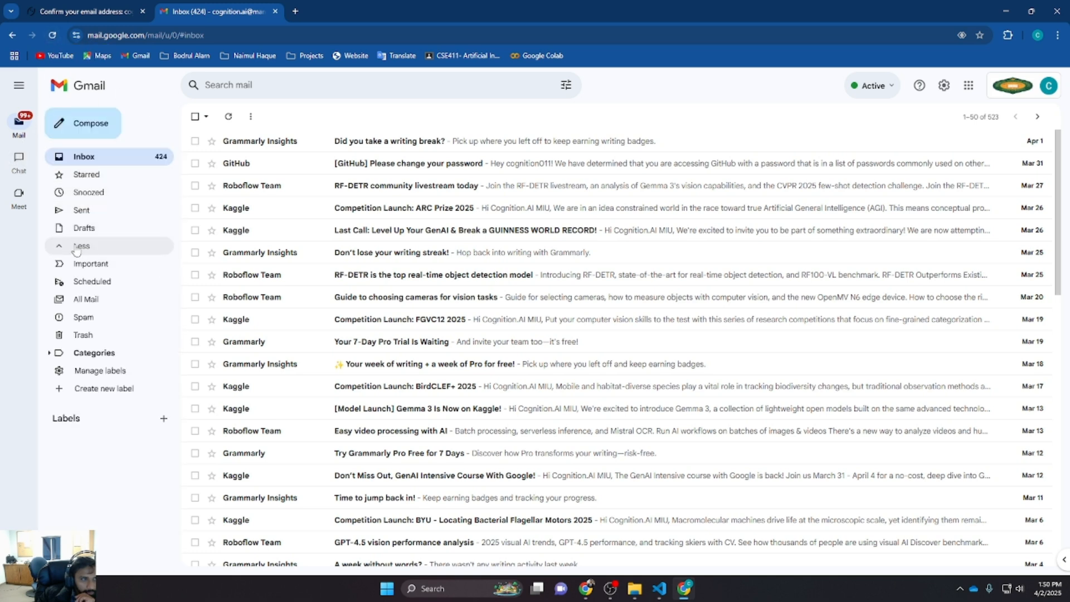
left_click(96, 301)
left_click(85, 318)
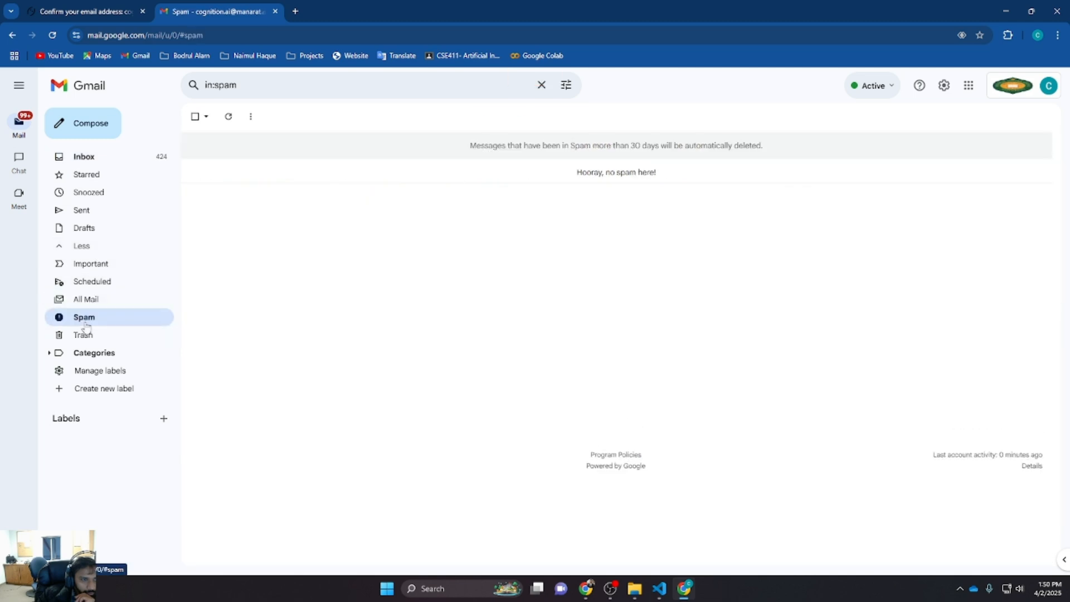
Recheck the All Mail folder and the inbox for the PythonAnywhere confirmation email
left_click(88, 299)
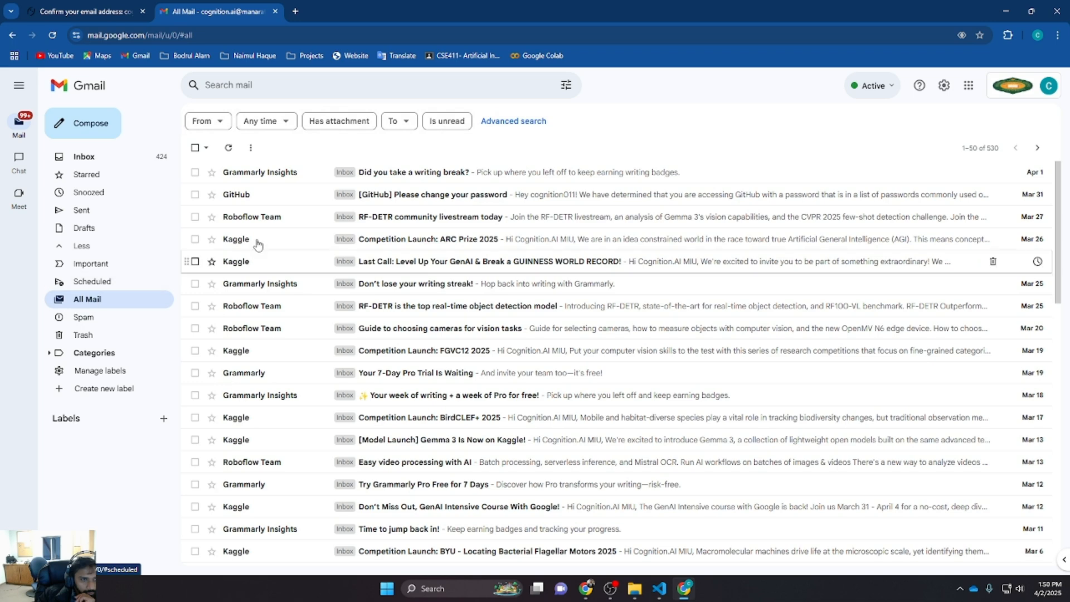
left_click(84, 158)
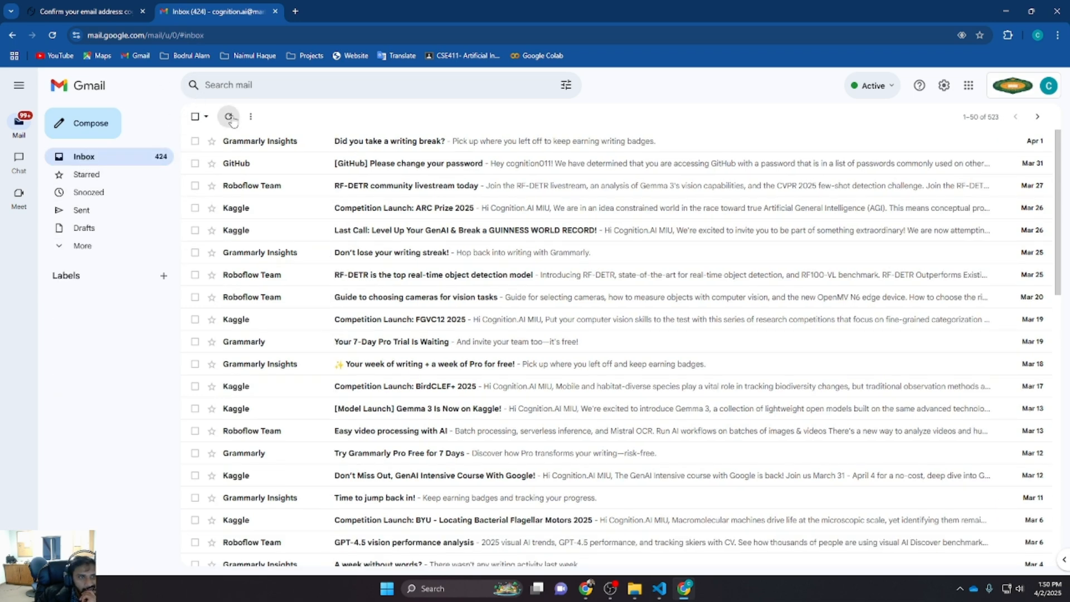
Try resending the confirmation email from PythonAnywhere and refresh the Gmail inbox
left_click(129, 13)
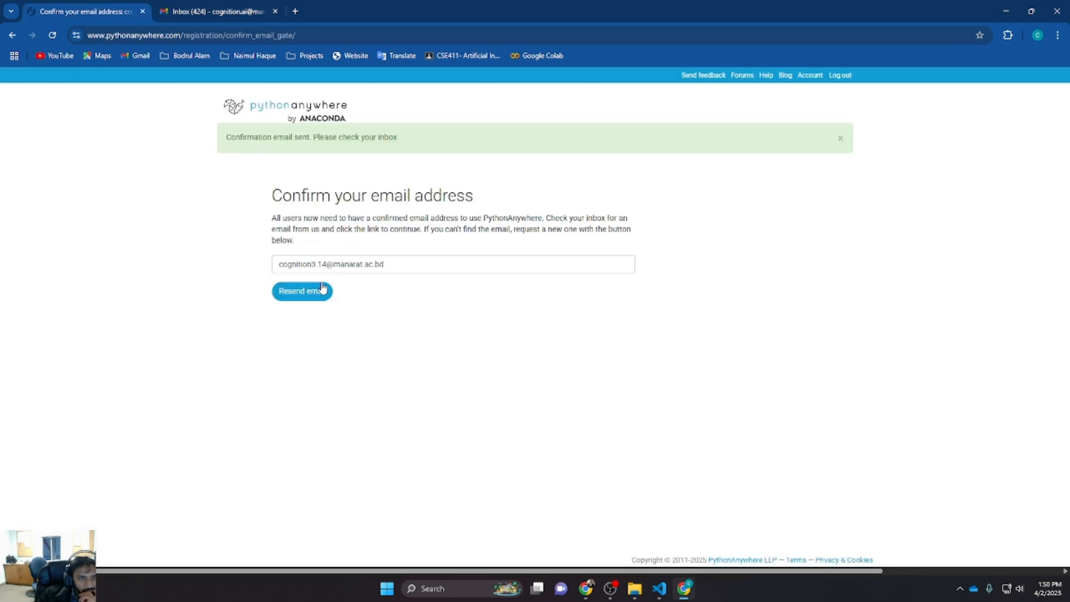
left_click(323, 288)
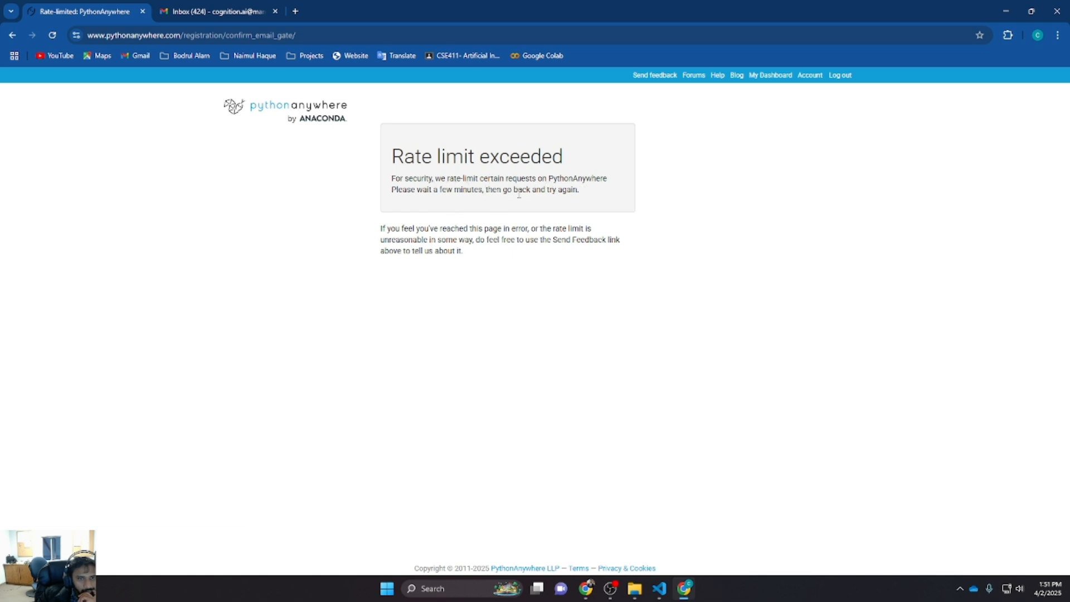
left_click(217, 11)
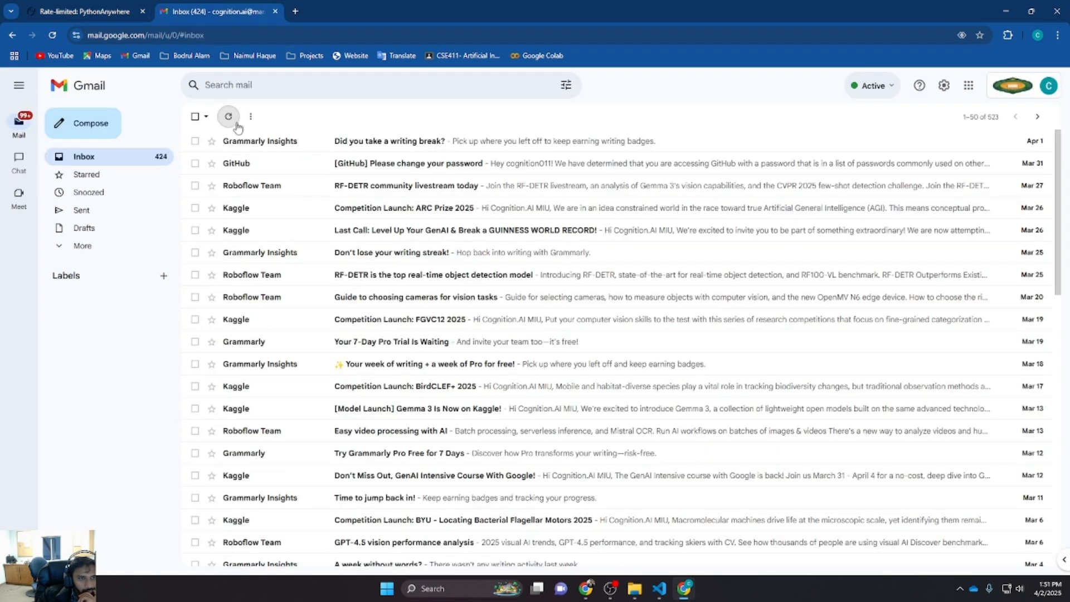
left_click(230, 118)
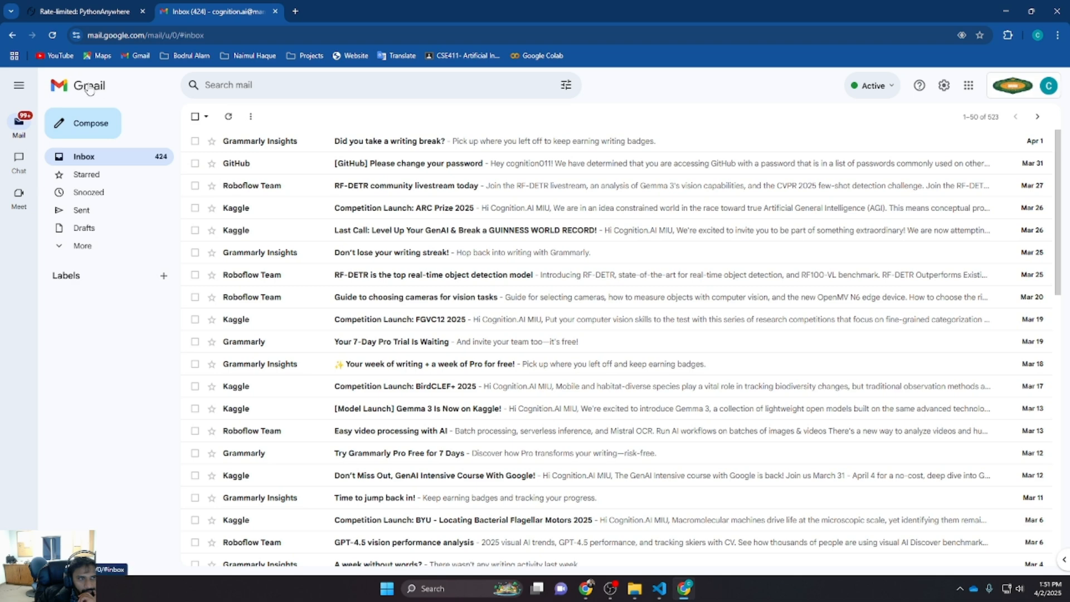
Get back to the Confirm your email address page by reloading and shortening the PythonAnywhere URL
left_click(89, 11)
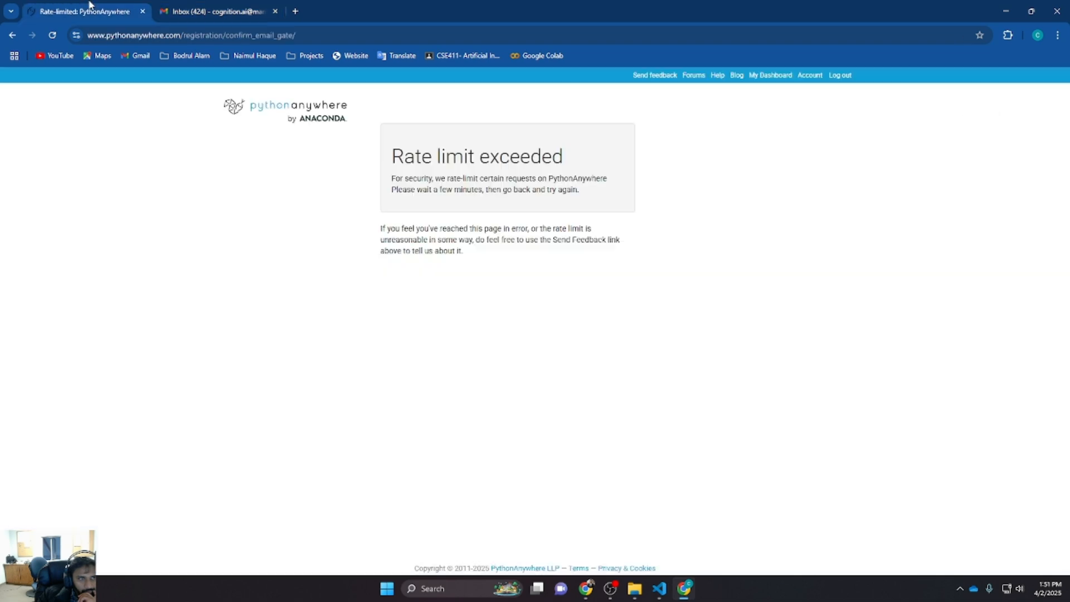
left_click(13, 35)
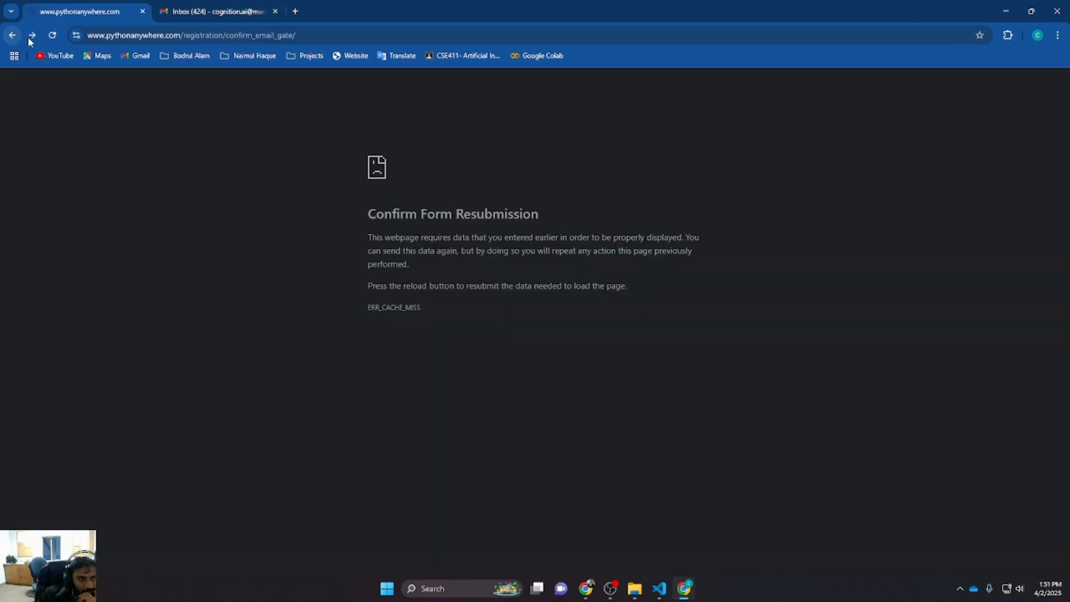
left_click(53, 35)
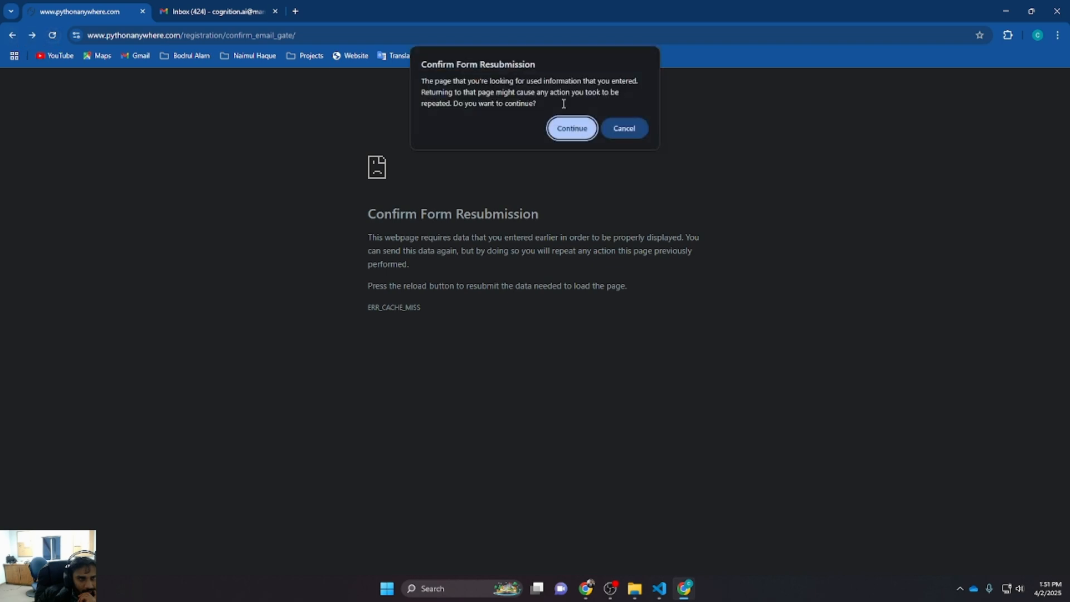
left_click(571, 130)
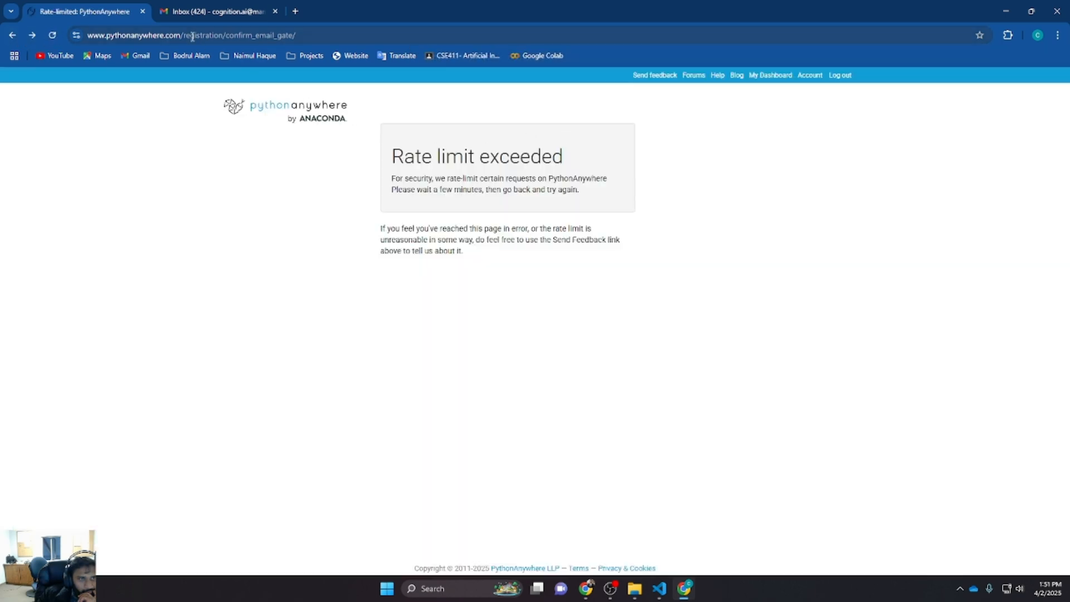
left_click(238, 37)
left_click_drag(259, 35, 467, 36)
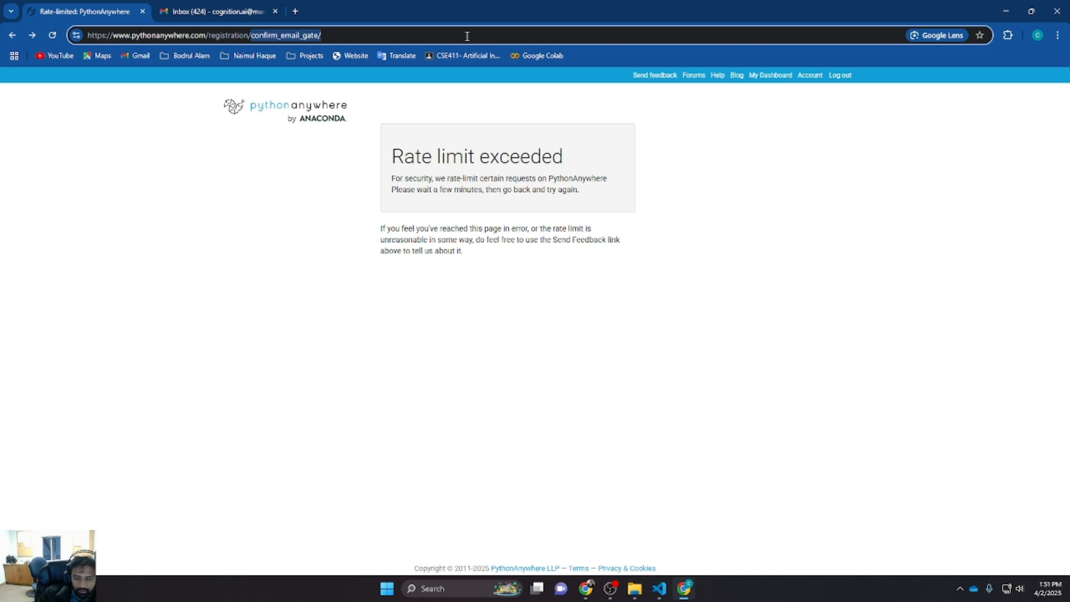
key("BackSpace")
key("Return")
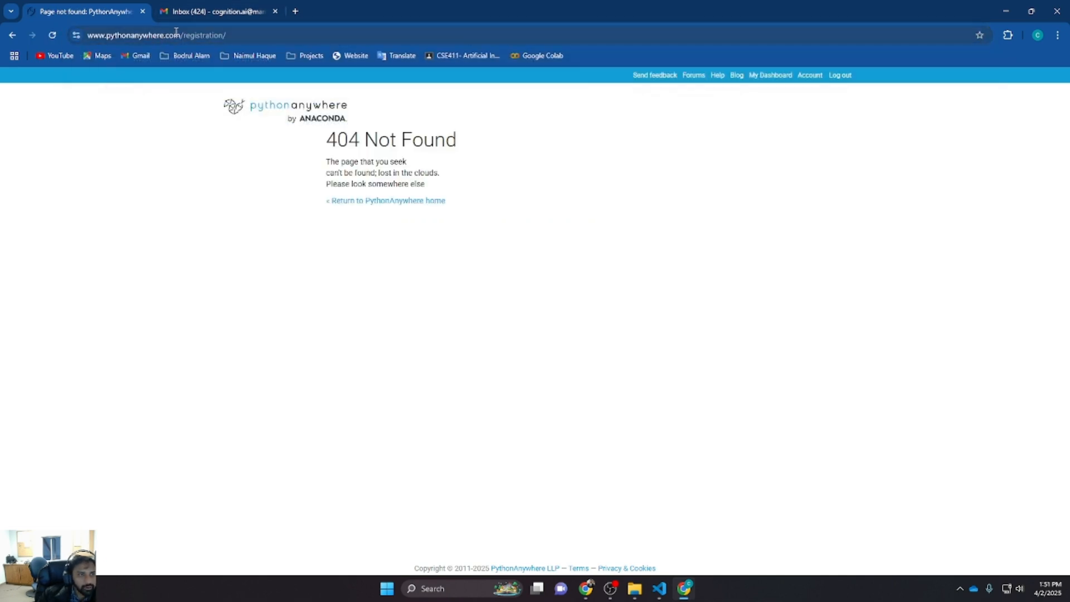
left_click_drag(184, 35, 483, 58)
key("BackSpace")
key("Return")
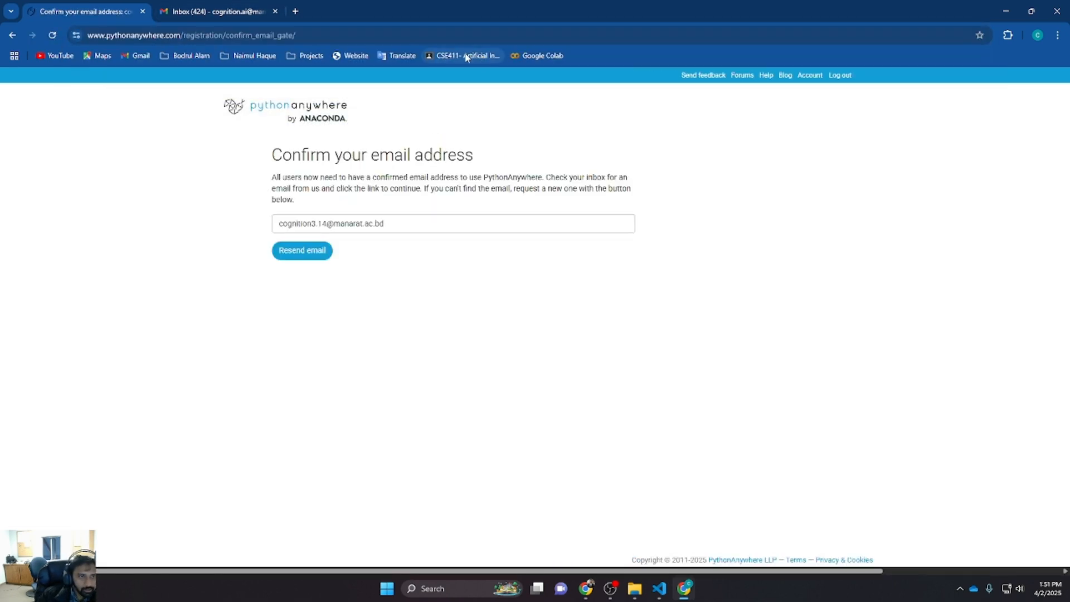
Try resending the confirmation email once more and scroll through the Gmail inbox for it
left_click(310, 251)
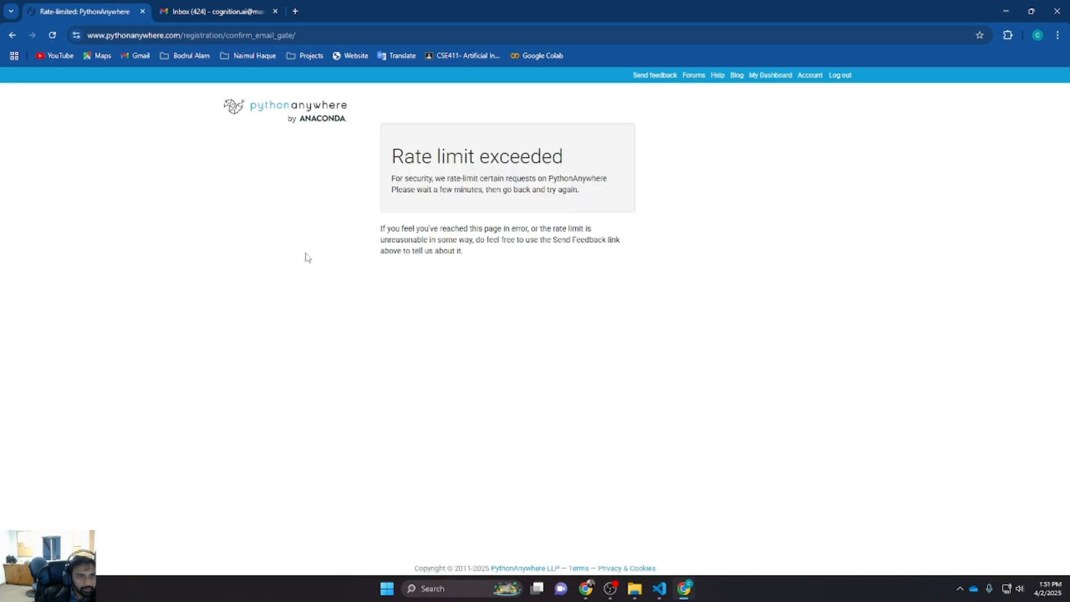
left_click(211, 11)
scroll(198, 161, "down", 4)
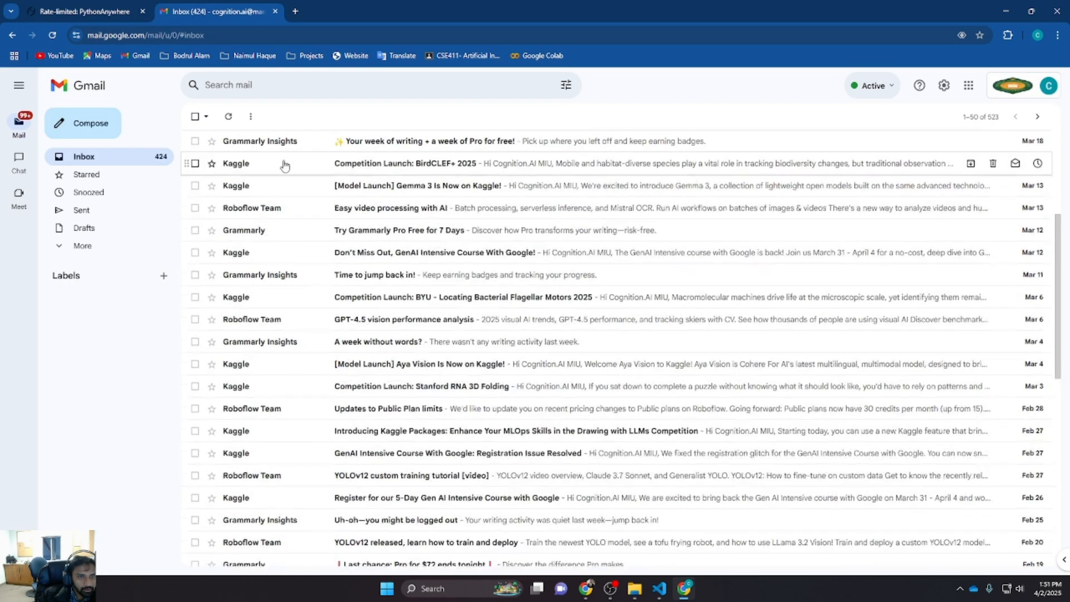
scroll(198, 161, "up", 4)
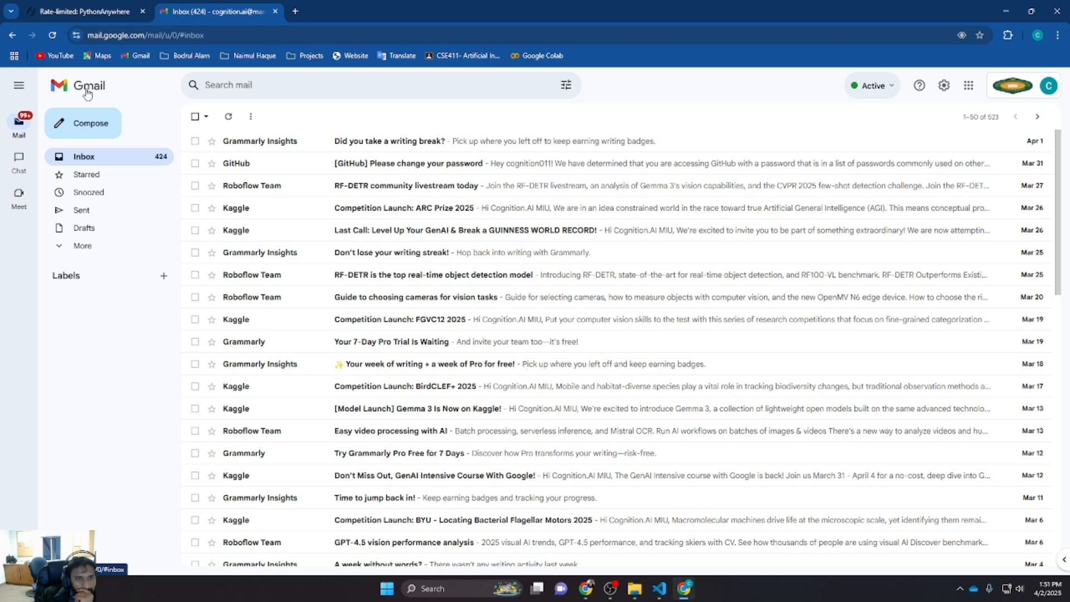
Open the PythonAnywhere confirmation email in Gmail and follow its confirmation link
key("ctrl+shift+Tab")
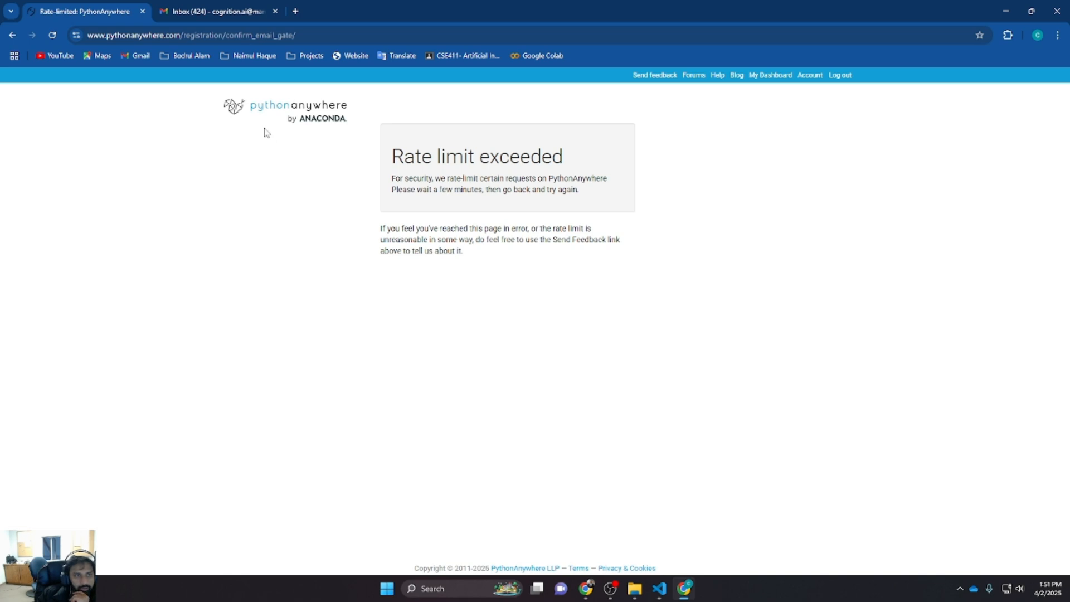
left_click(240, 13)
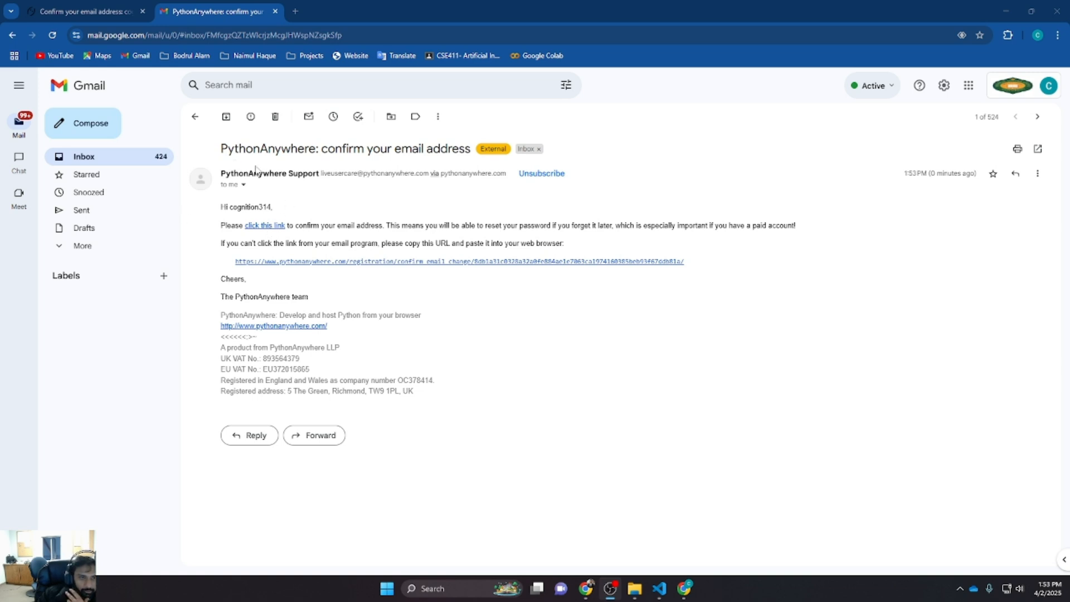
left_click(276, 226)
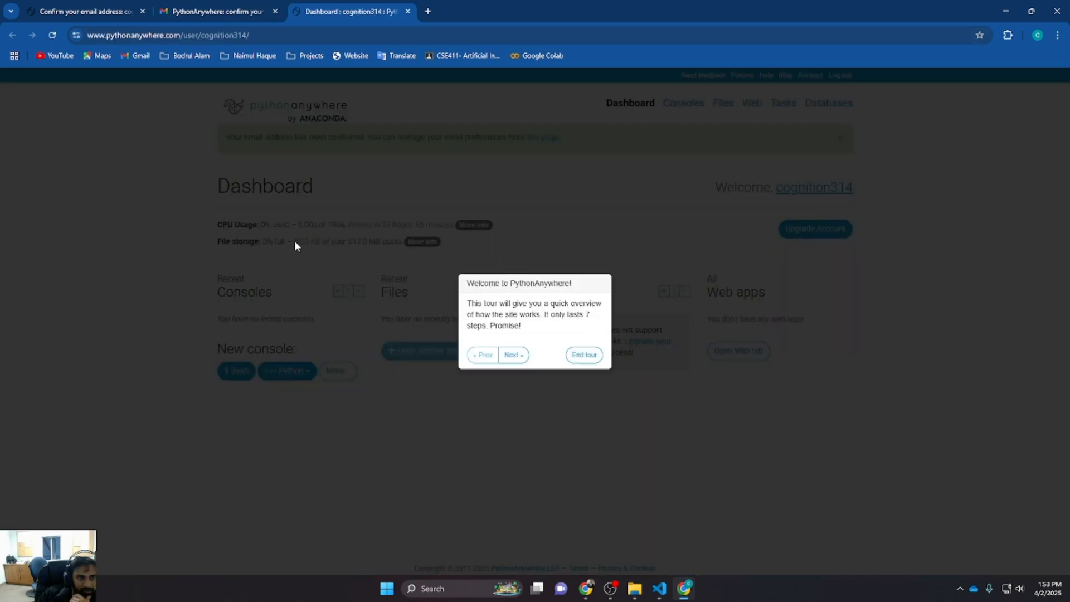
Step through and end the PythonAnywhere dashboard welcome tour
left_click(515, 355)
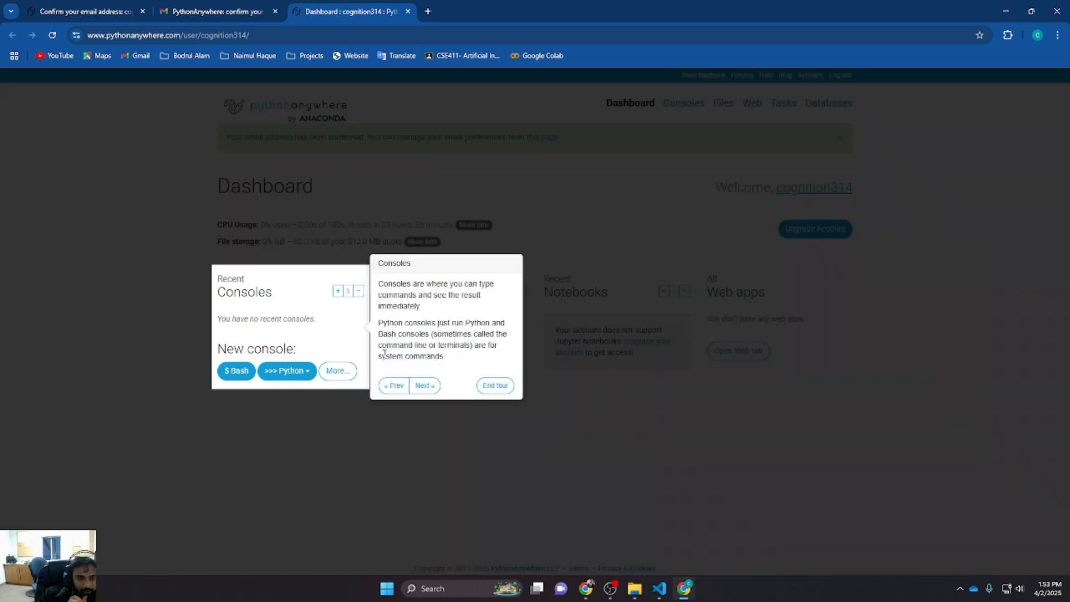
left_click(495, 385)
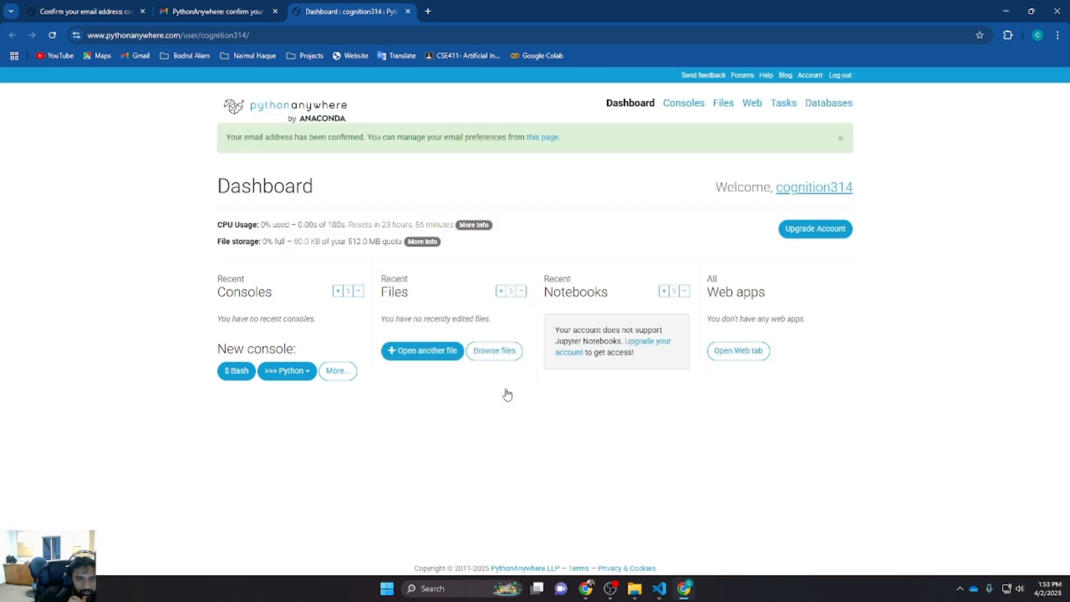
Close the Gmail tab and move the PythonAnywhere dashboard tab to the front
left_click(220, 6)
left_click(274, 11)
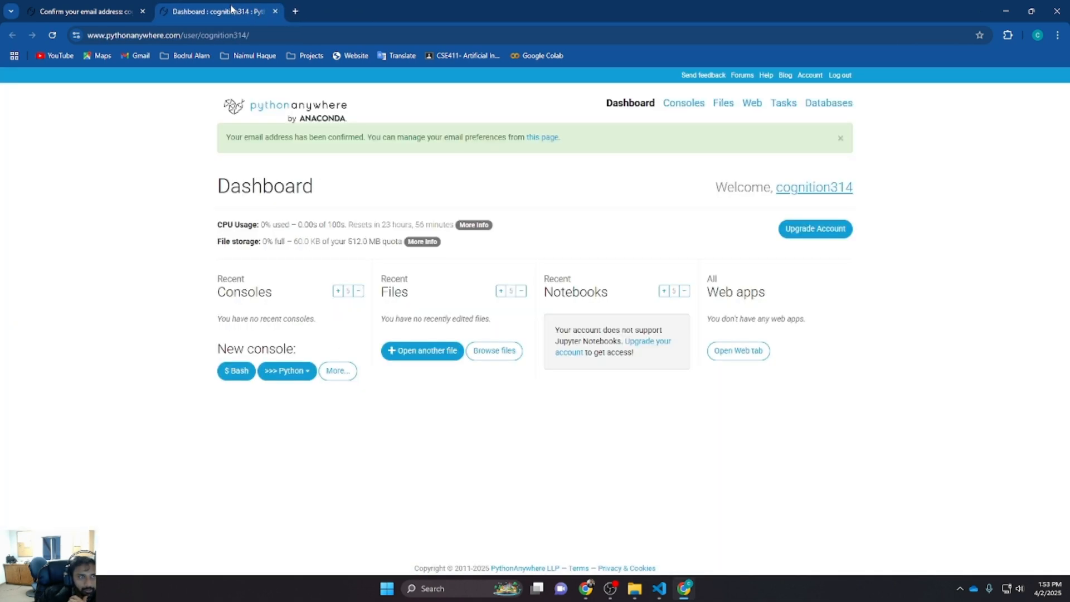
left_click_drag(233, 10, 76, 5)
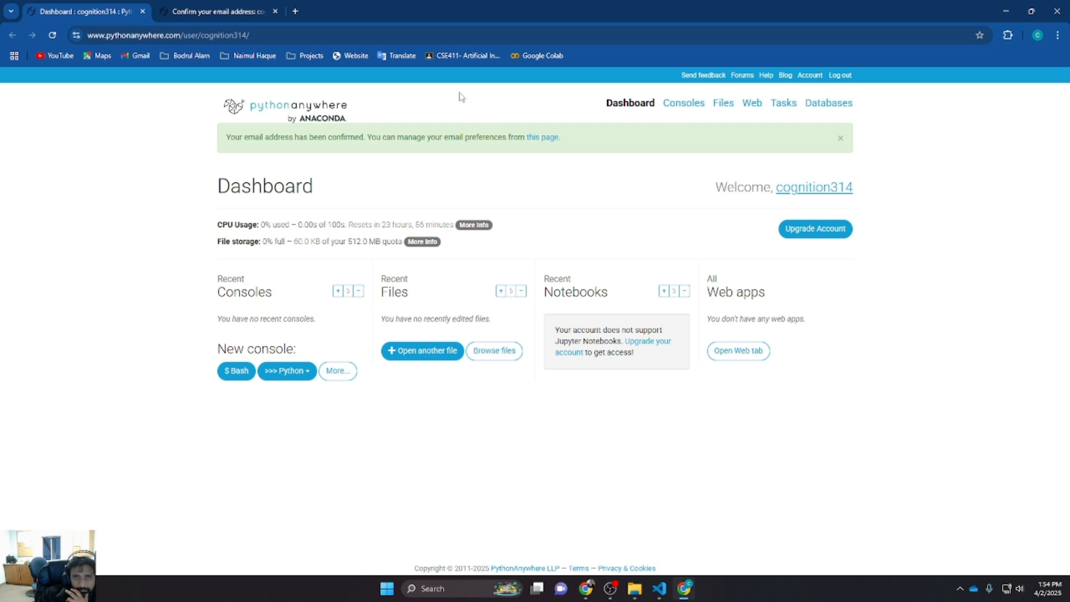
Open the Files browser for the cognition314 home directory
left_click(427, 359)
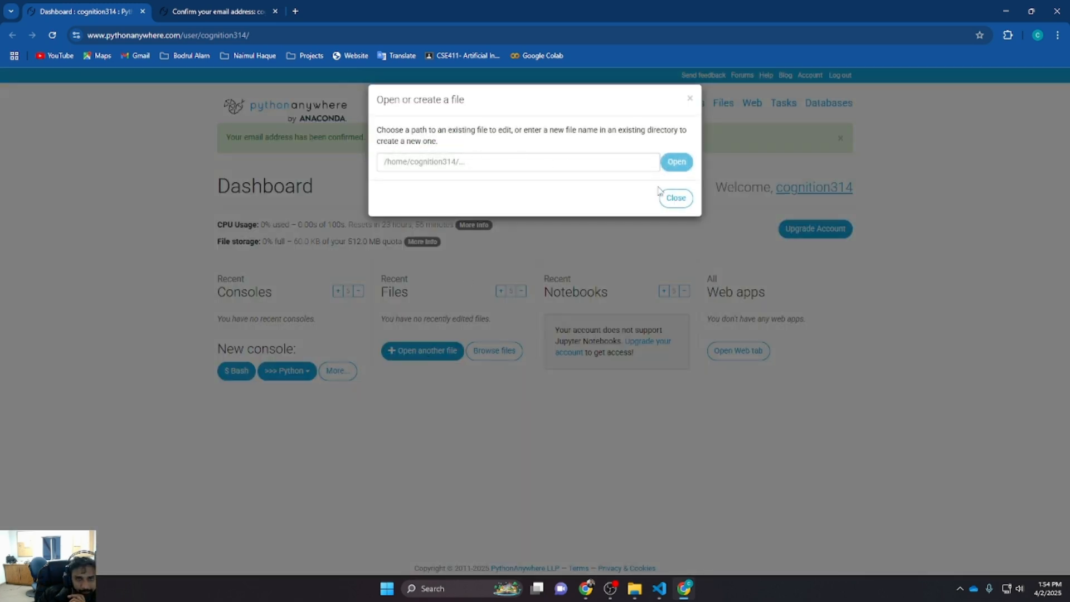
left_click(676, 198)
left_click(493, 359)
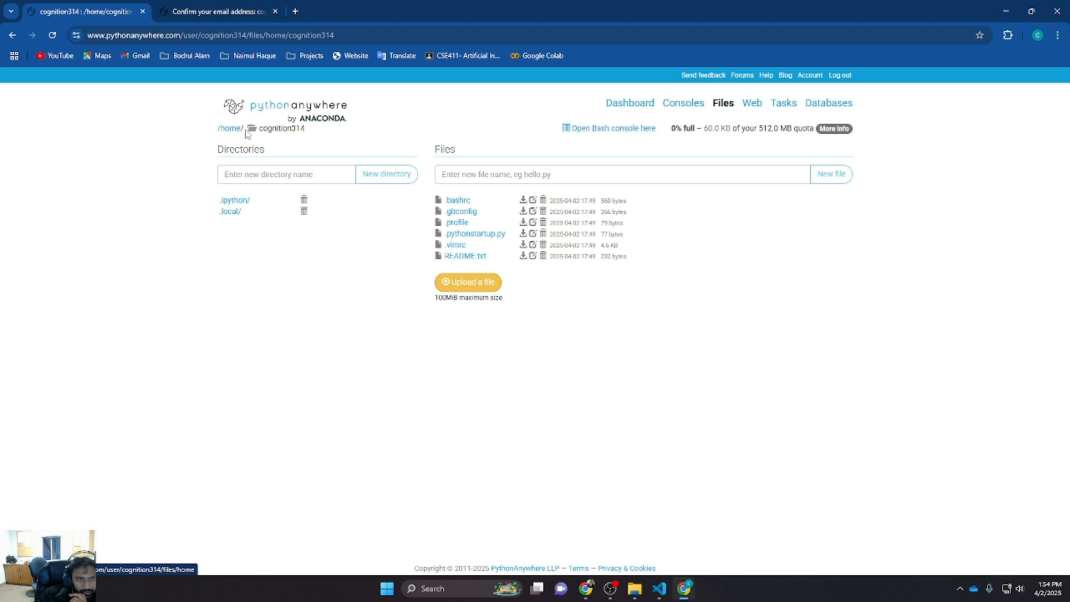
left_click_drag(305, 131, 257, 134)
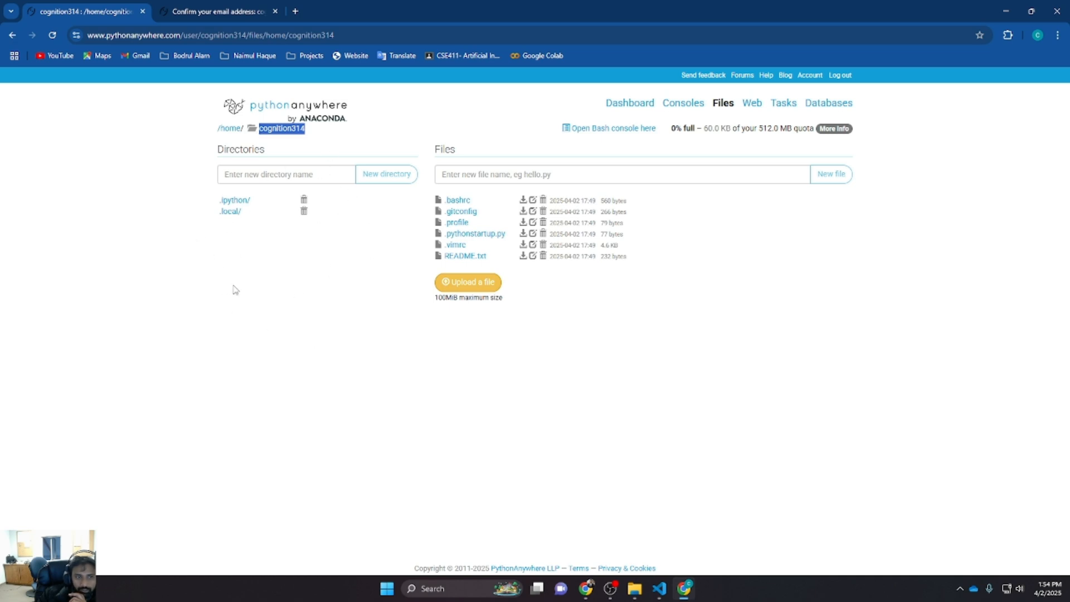
left_click(262, 261)
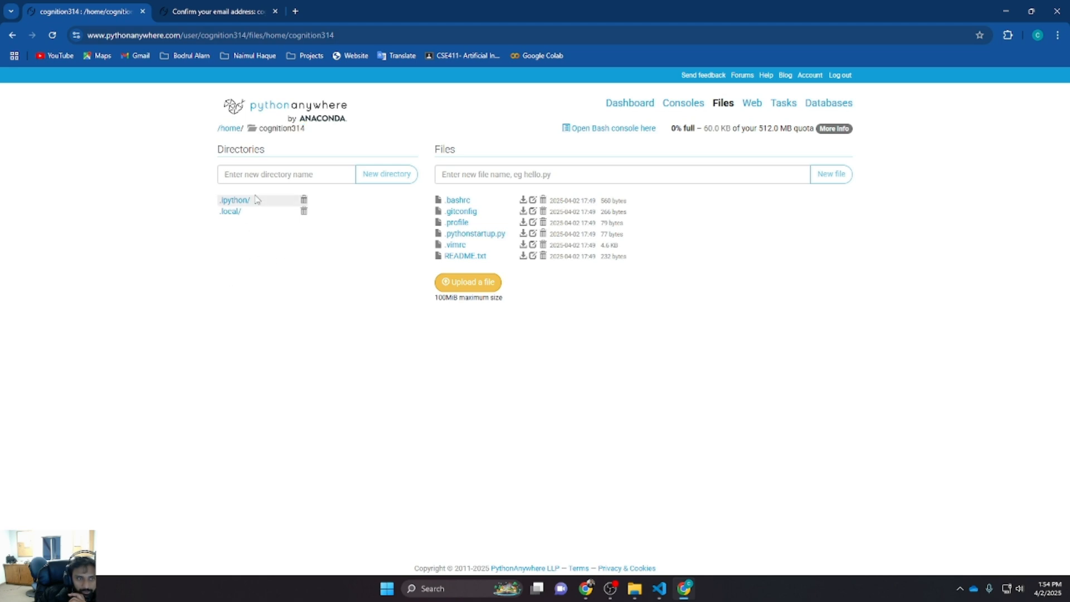
Create a new directory named Test in the home directory
left_click(261, 176)
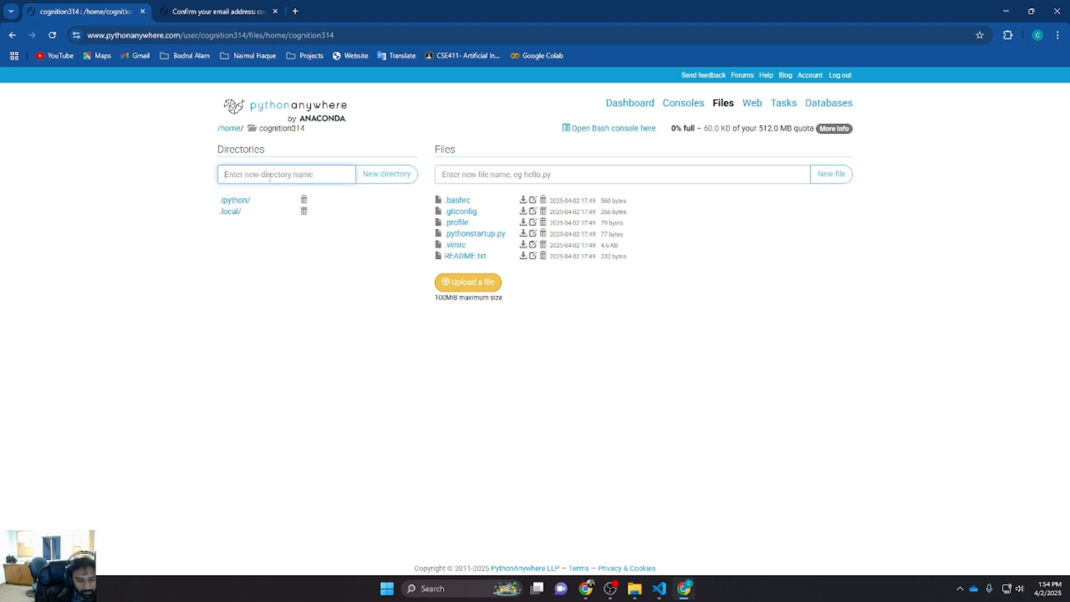
type("Test")
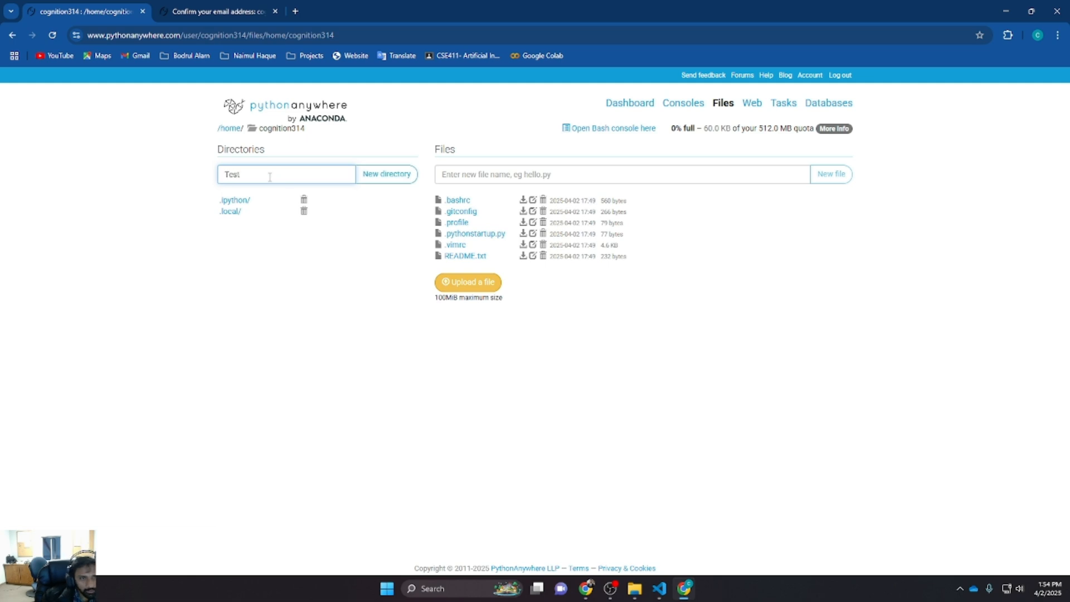
left_click(393, 180)
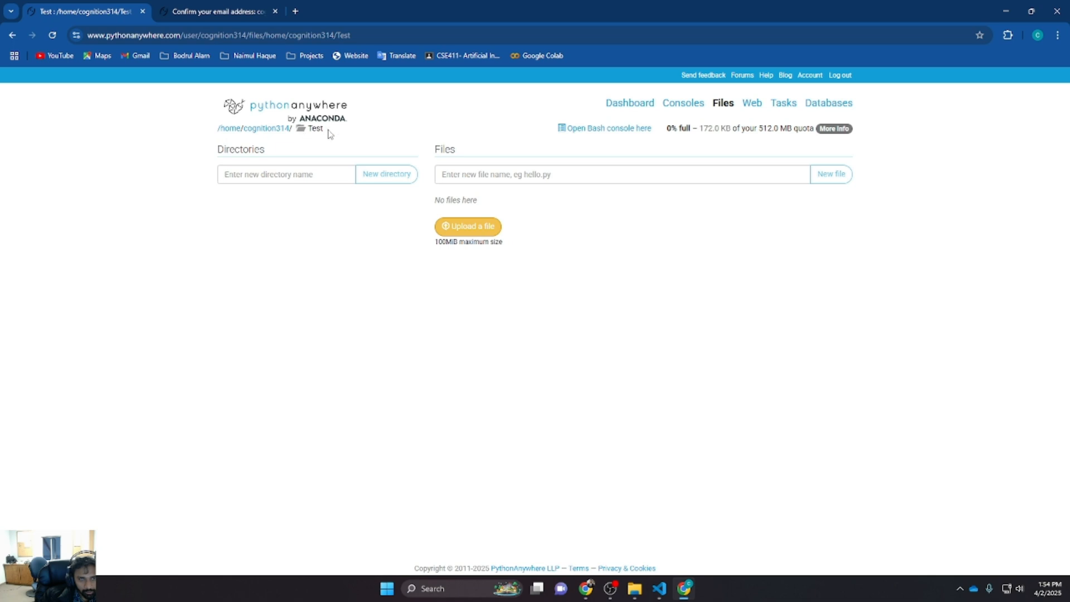
Create a directory named templates inside the Test directory
left_click_drag(305, 135, 300, 135)
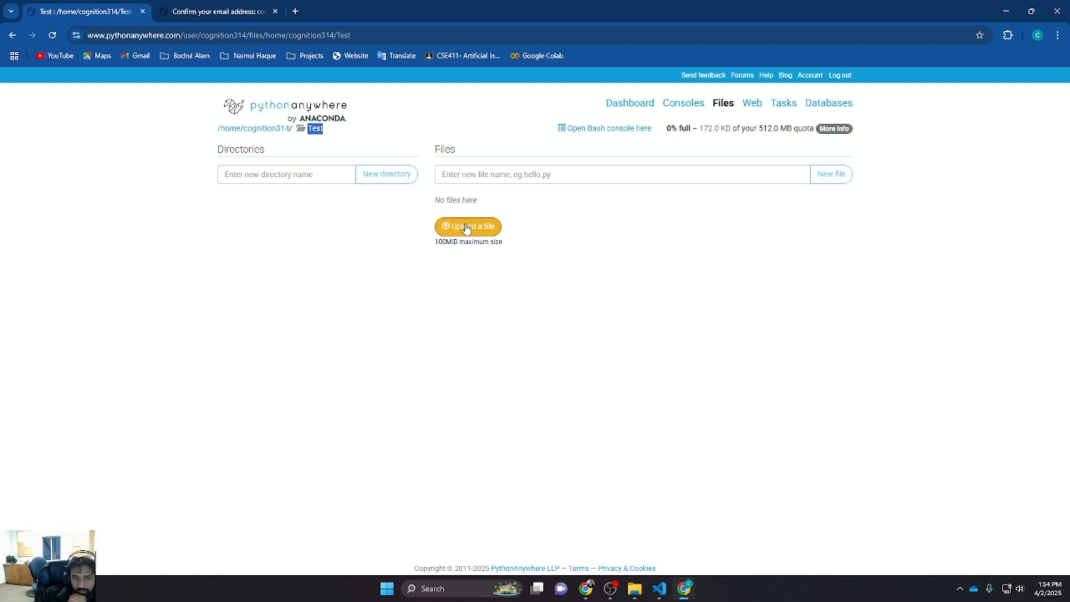
left_click(351, 265)
left_click(301, 179)
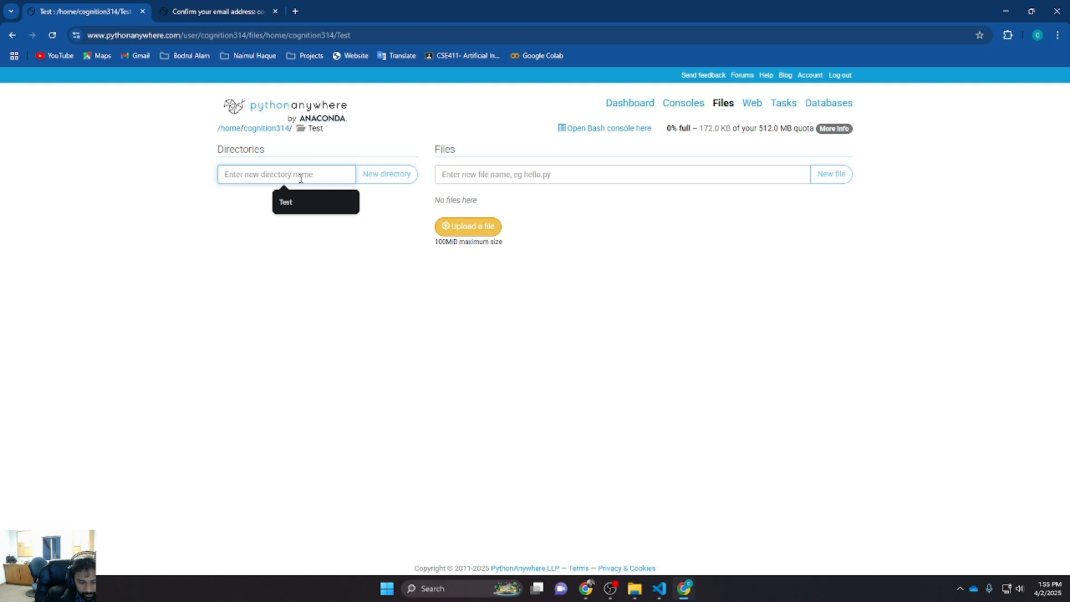
type("template")
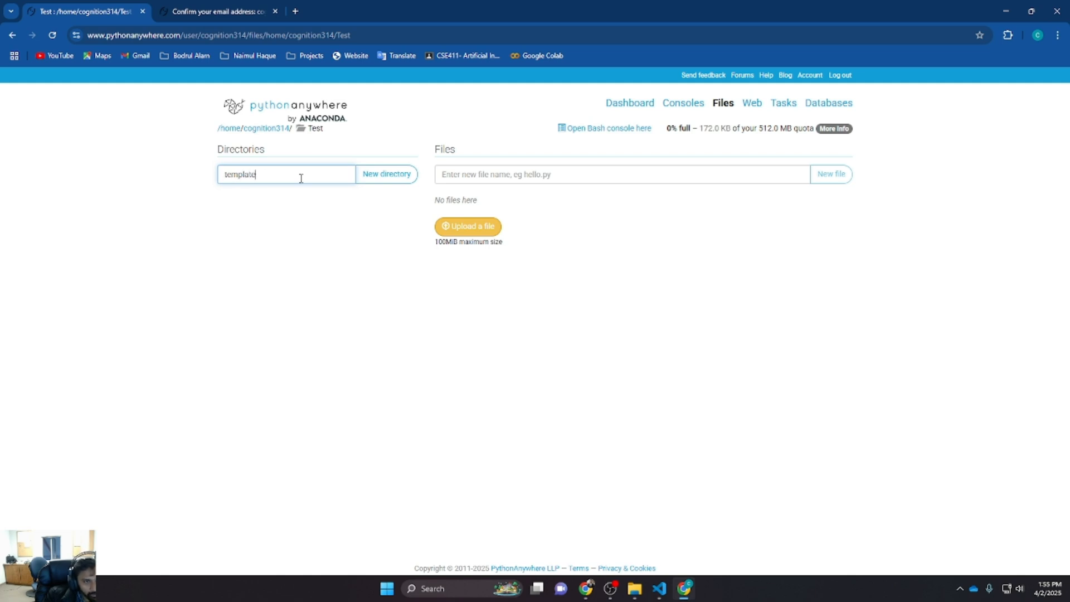
type("ws")
key("BackSpace")
key("BackSpace")
type("s")
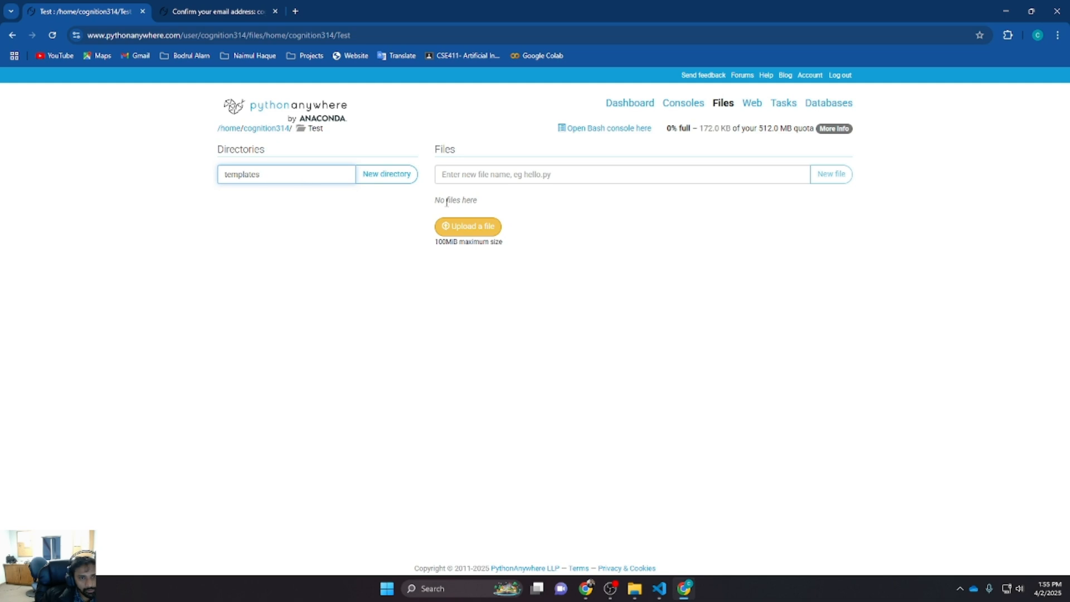
left_click(476, 226)
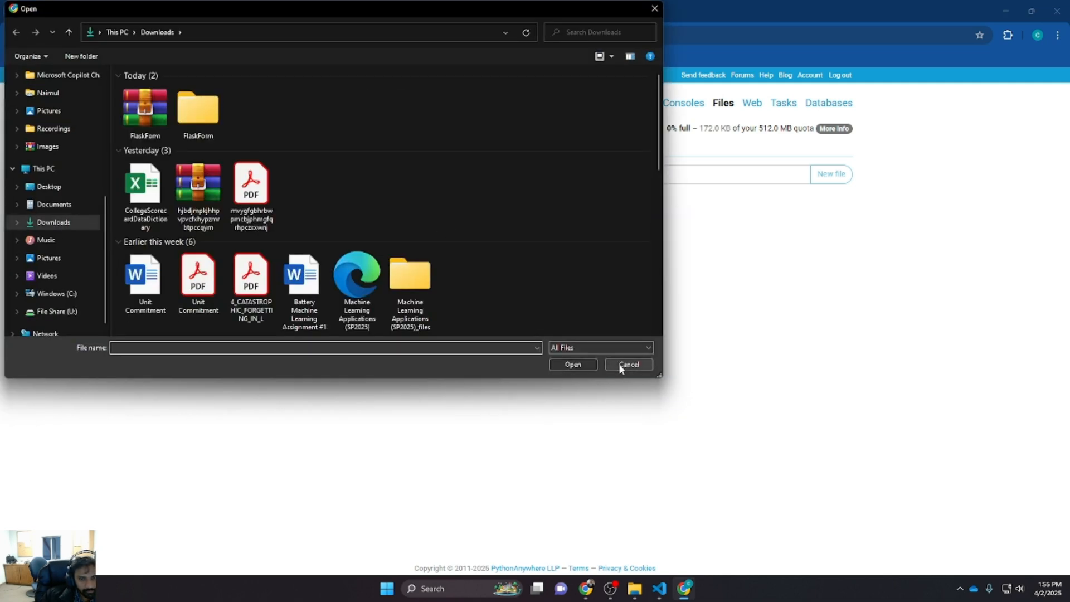
left_click(619, 365)
left_click(389, 174)
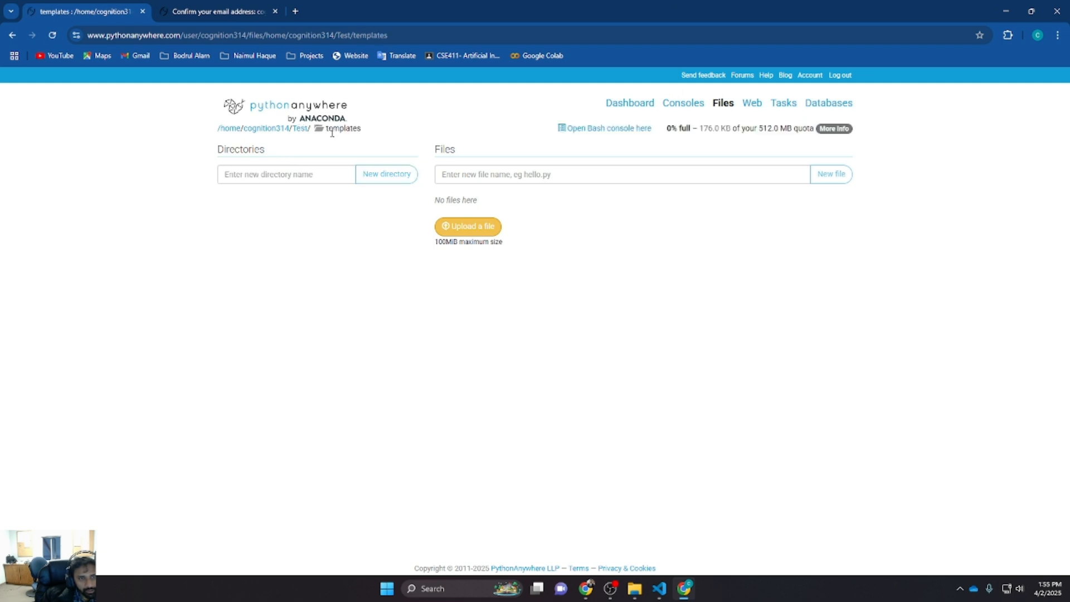
Upload 404.html from the local FlaskForm templates folder into the templates directory
double_click(328, 132)
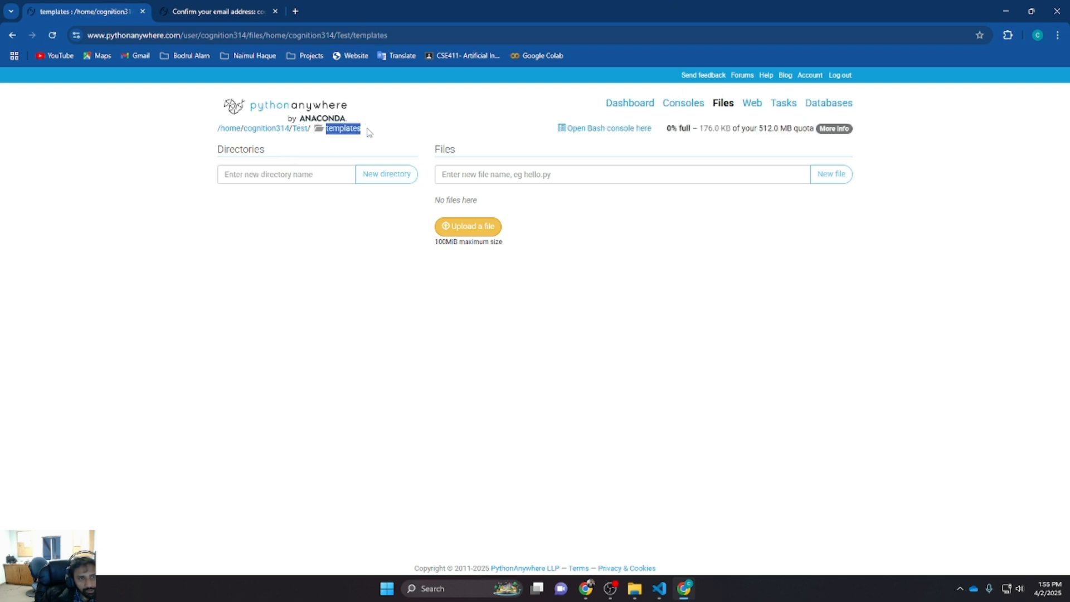
left_click(476, 231)
double_click(199, 112)
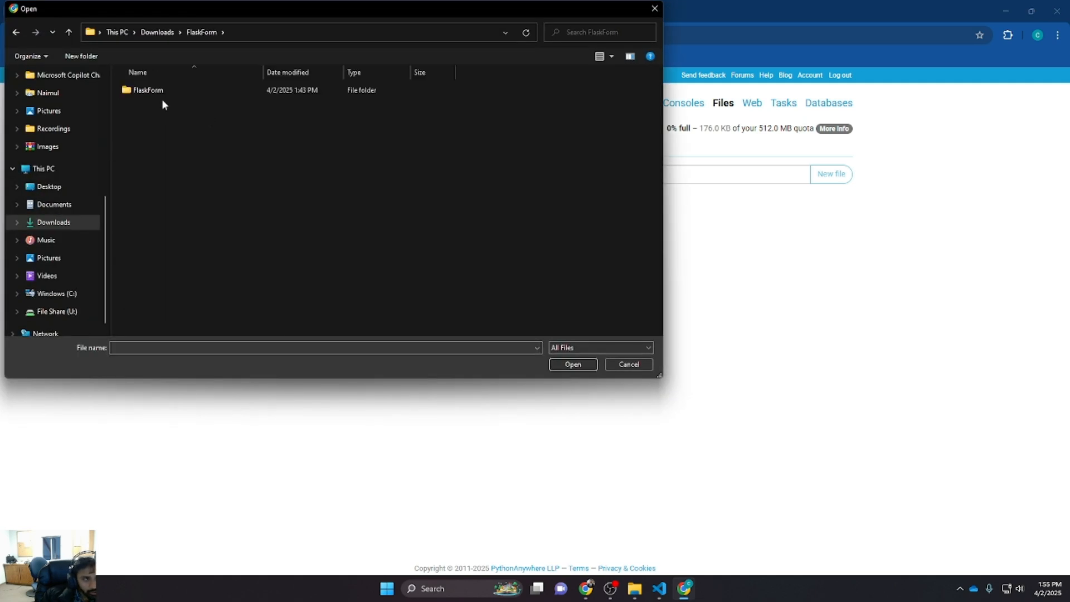
double_click(159, 90)
double_click(161, 94)
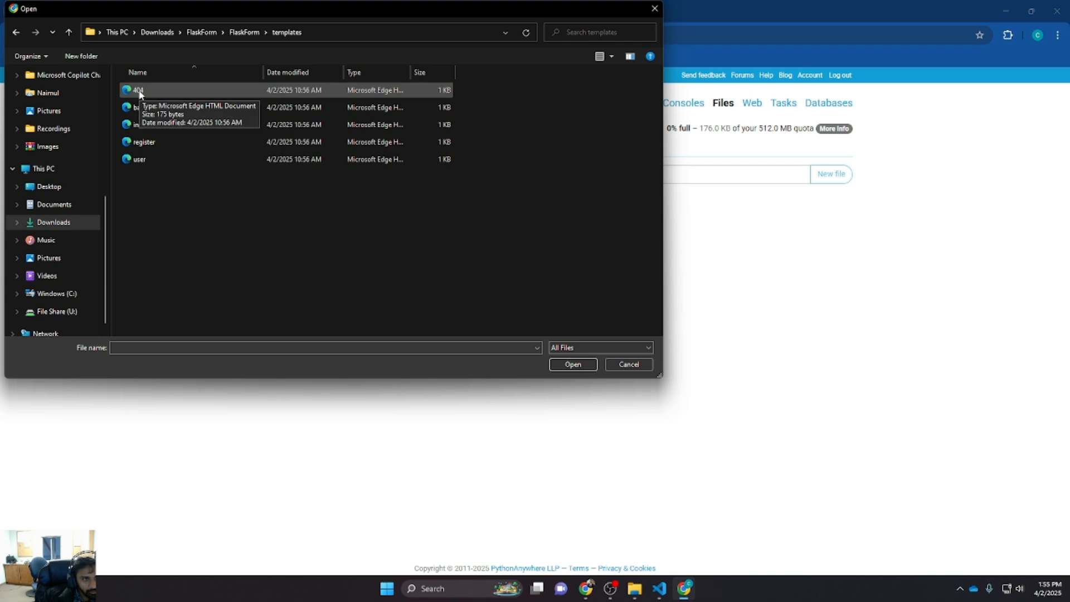
double_click(139, 91)
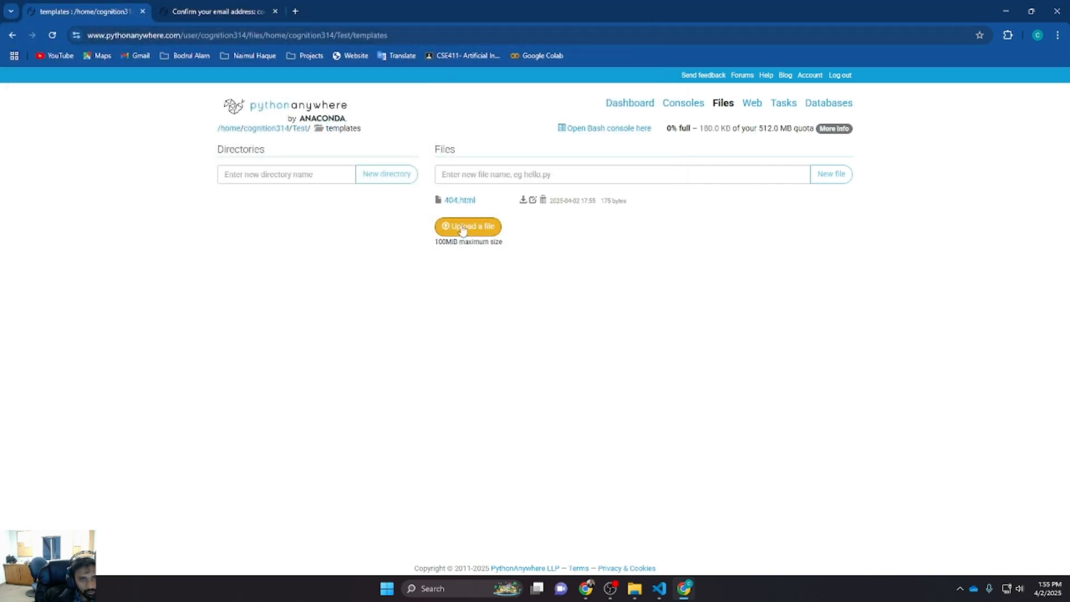
Upload base.html, index.html, register.html and user.html from the local templates folder into the same directory
left_click(466, 227)
double_click(143, 110)
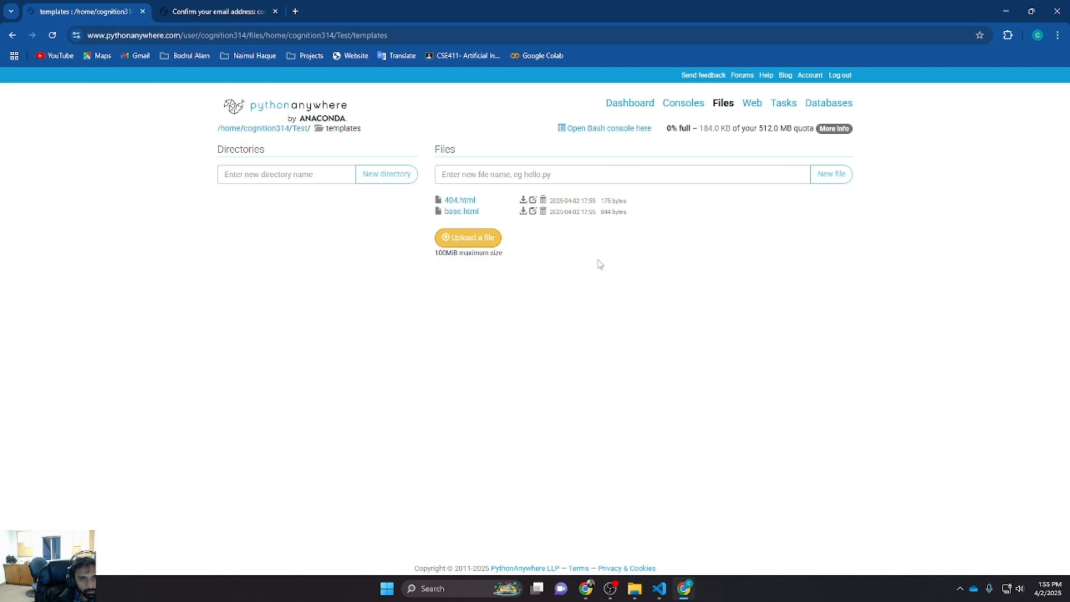
left_click(485, 241)
double_click(210, 124)
left_click(499, 254)
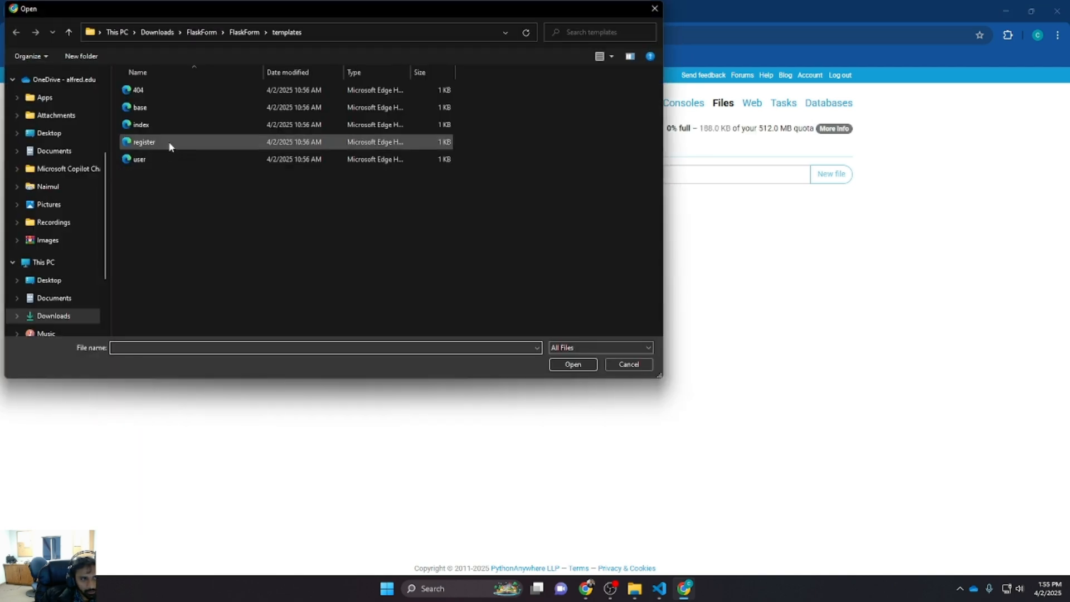
double_click(168, 142)
left_click(468, 260)
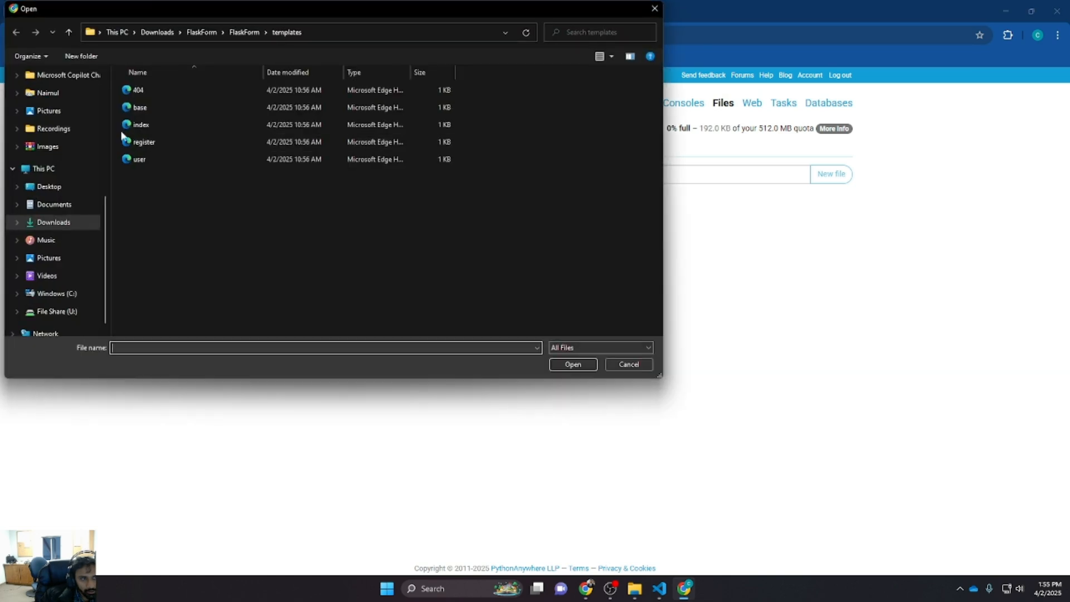
double_click(129, 159)
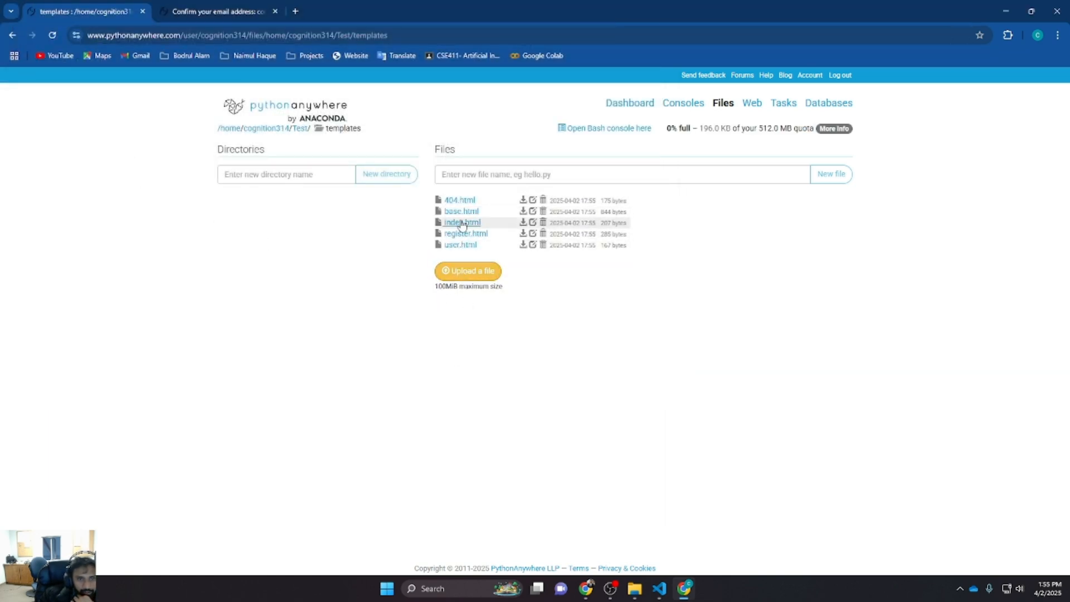
Upload flaskapplication.py and requirements.txt from the local FlaskForm folder into the Test directory
left_click(300, 128)
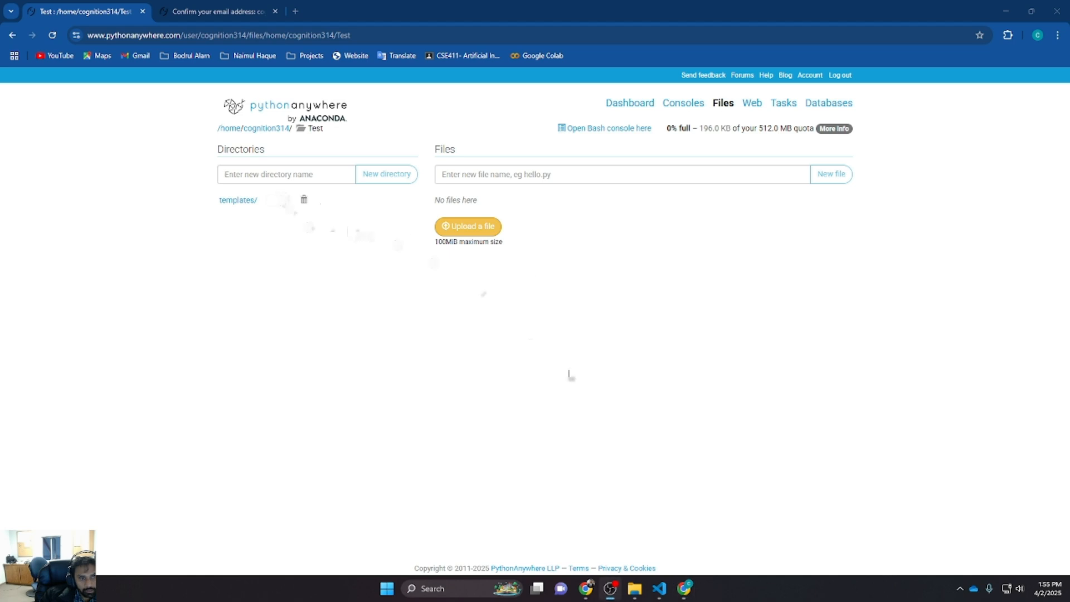
left_click(634, 588)
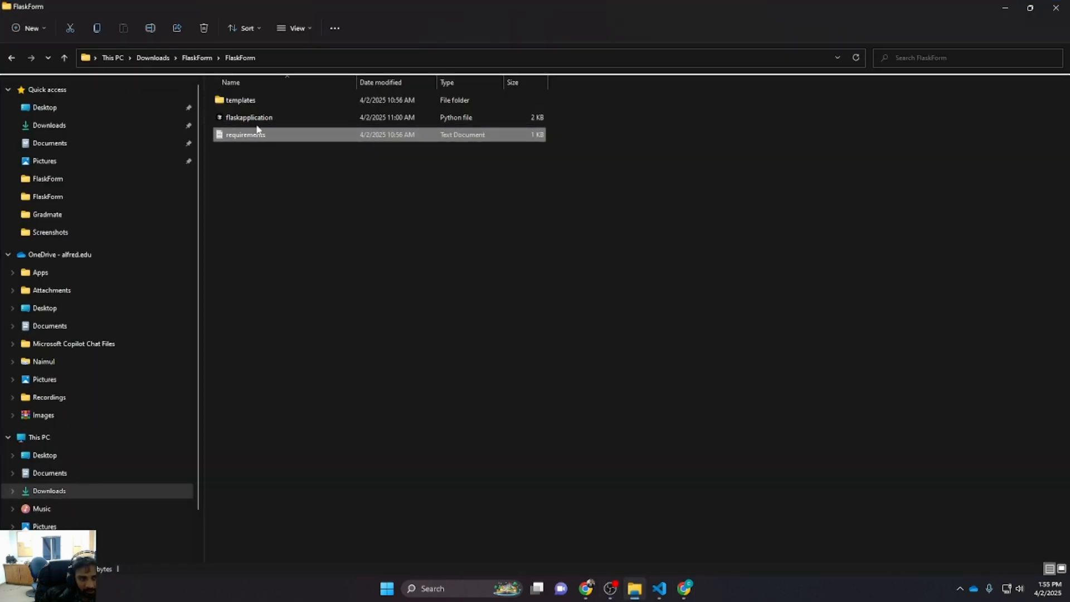
left_click(1006, 8)
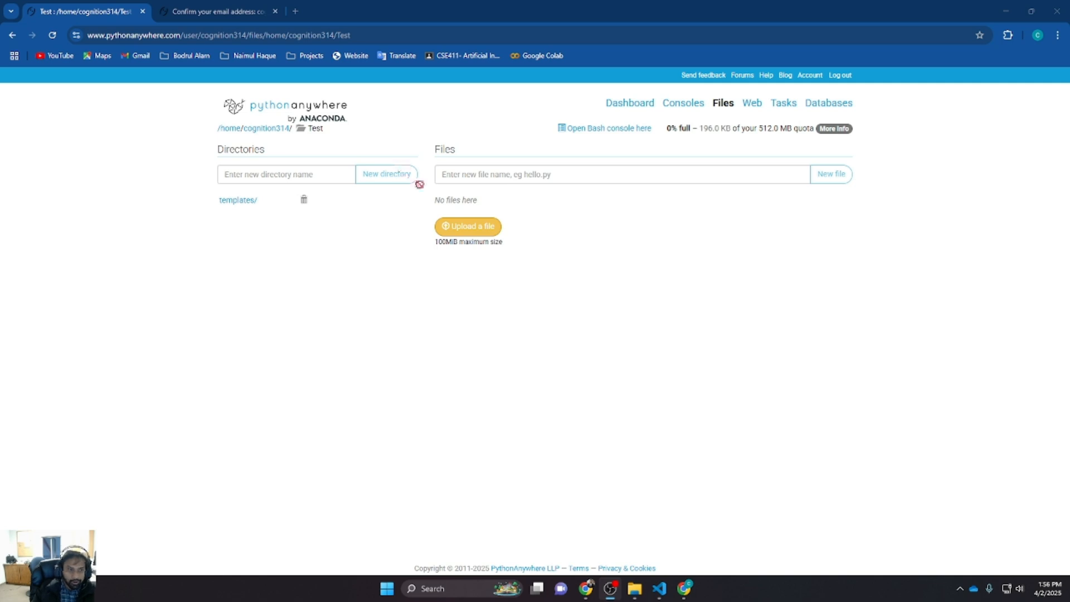
left_click(462, 229)
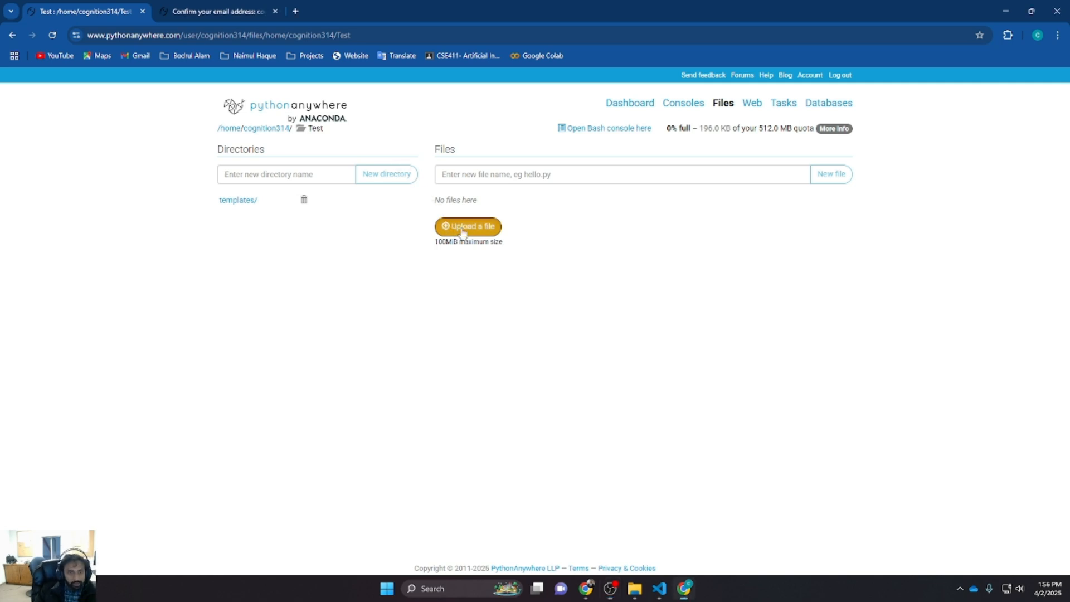
left_click(243, 33)
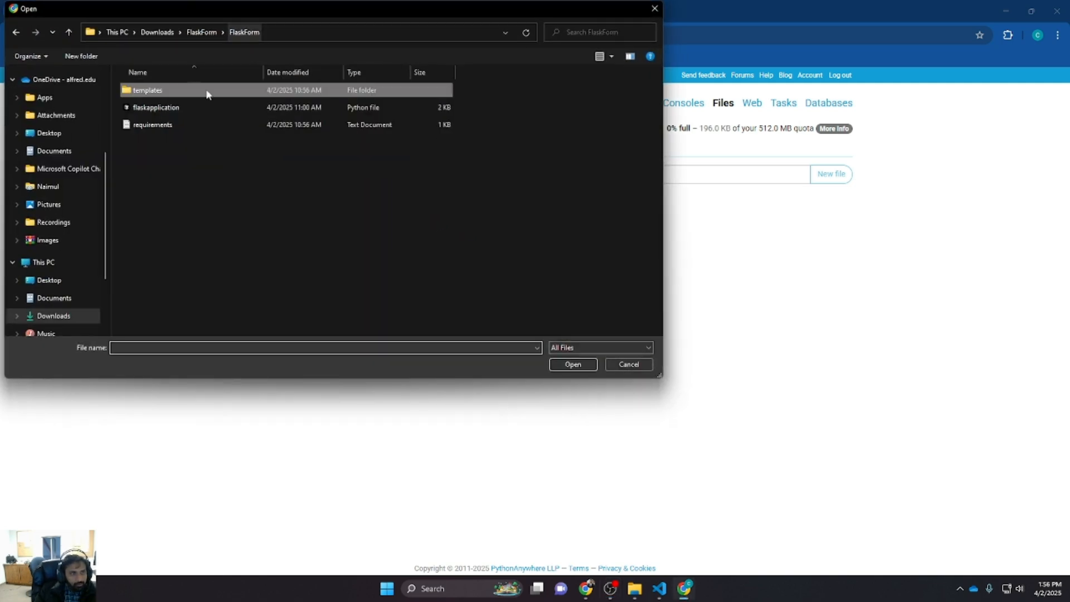
double_click(169, 106)
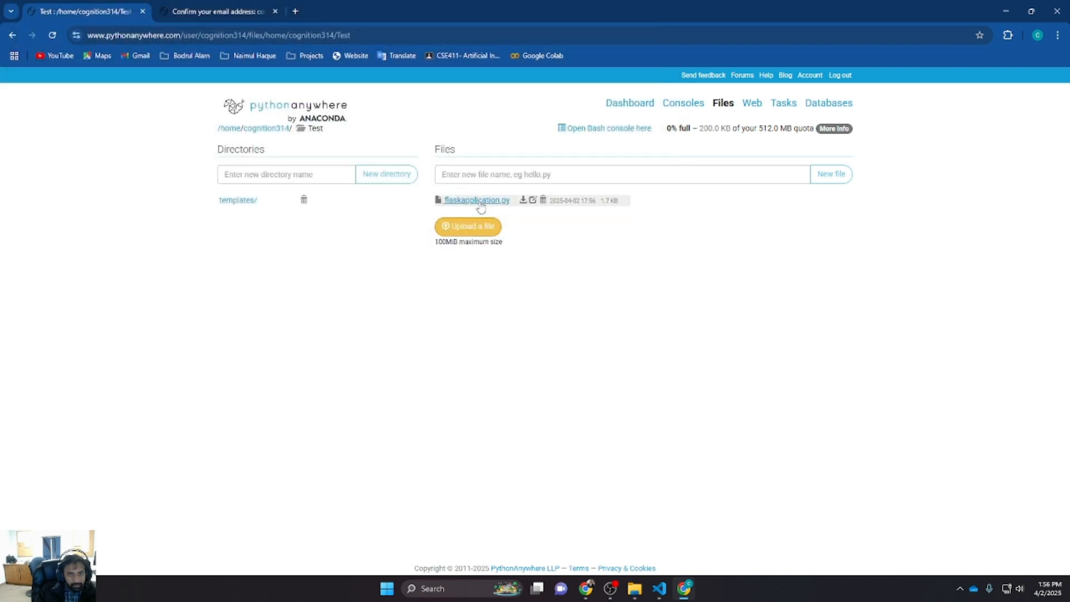
left_click(469, 228)
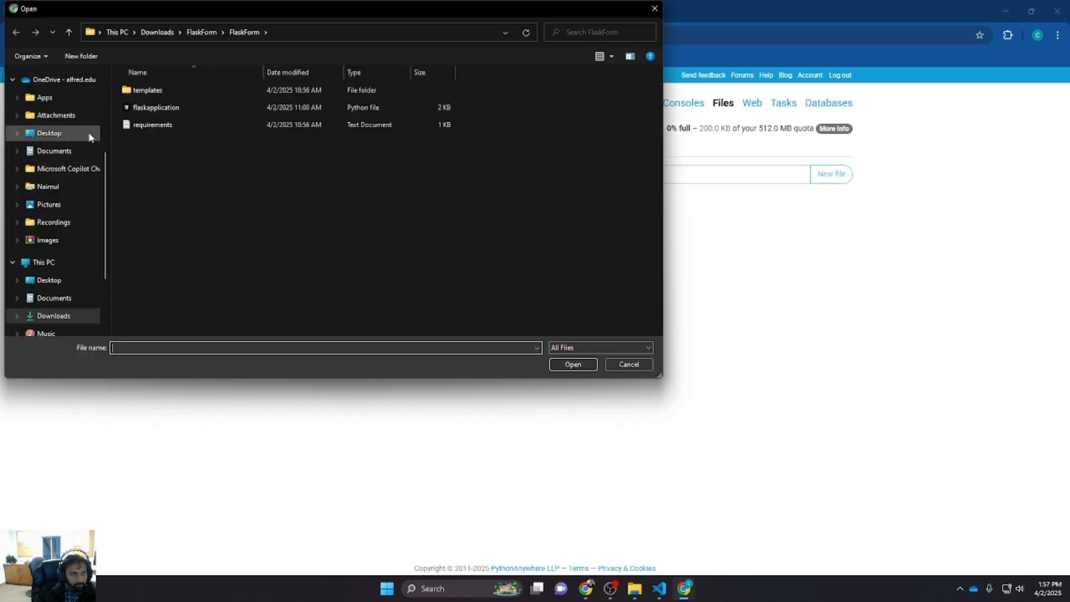
double_click(152, 125)
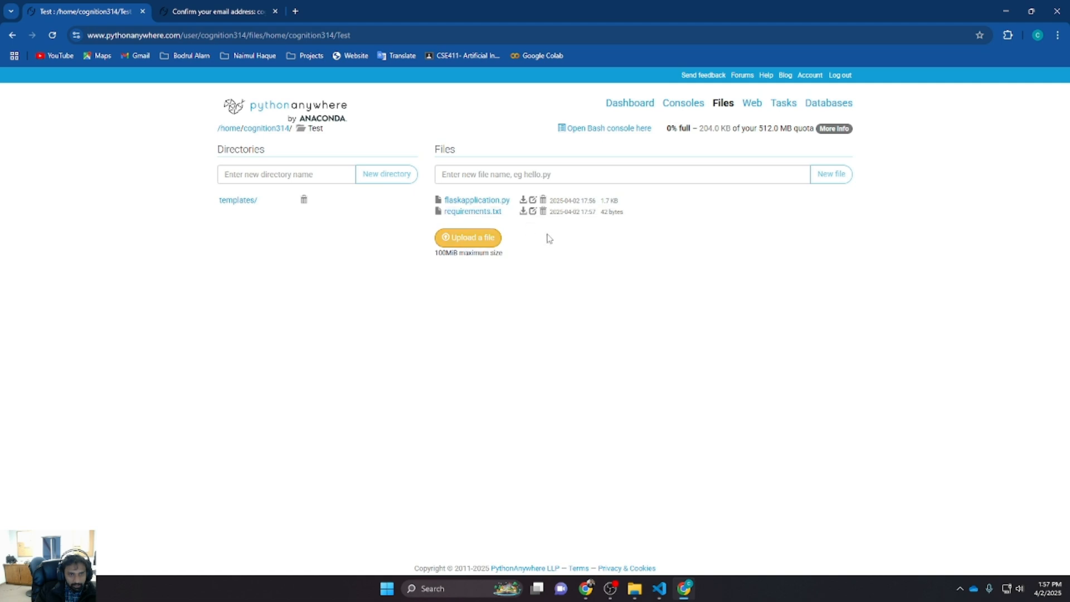
Browse the home, Test and templates directories to check the uploaded project files
left_click(278, 129)
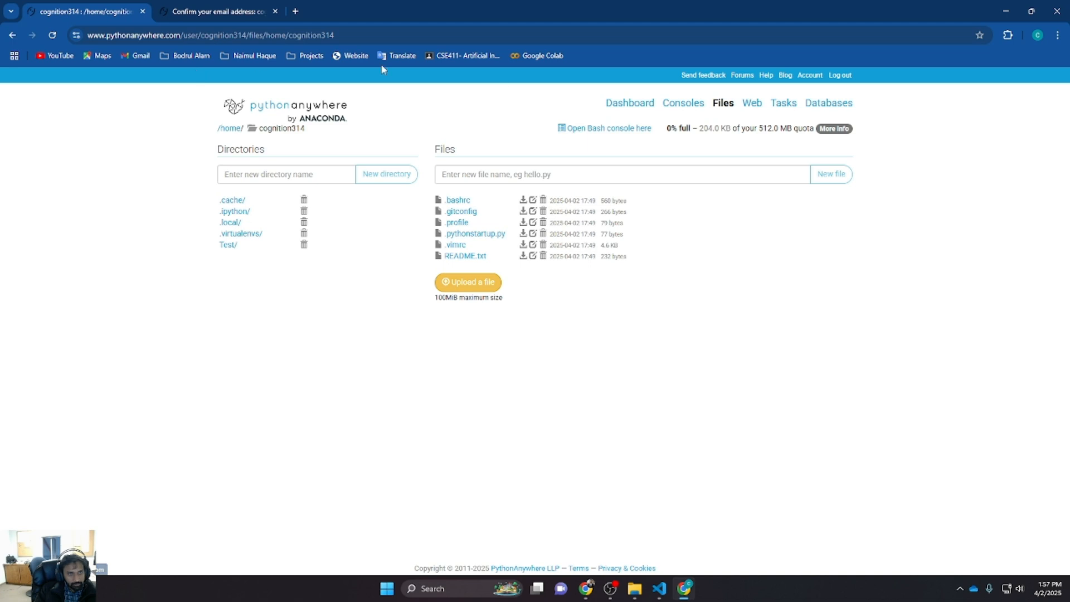
left_click(625, 108)
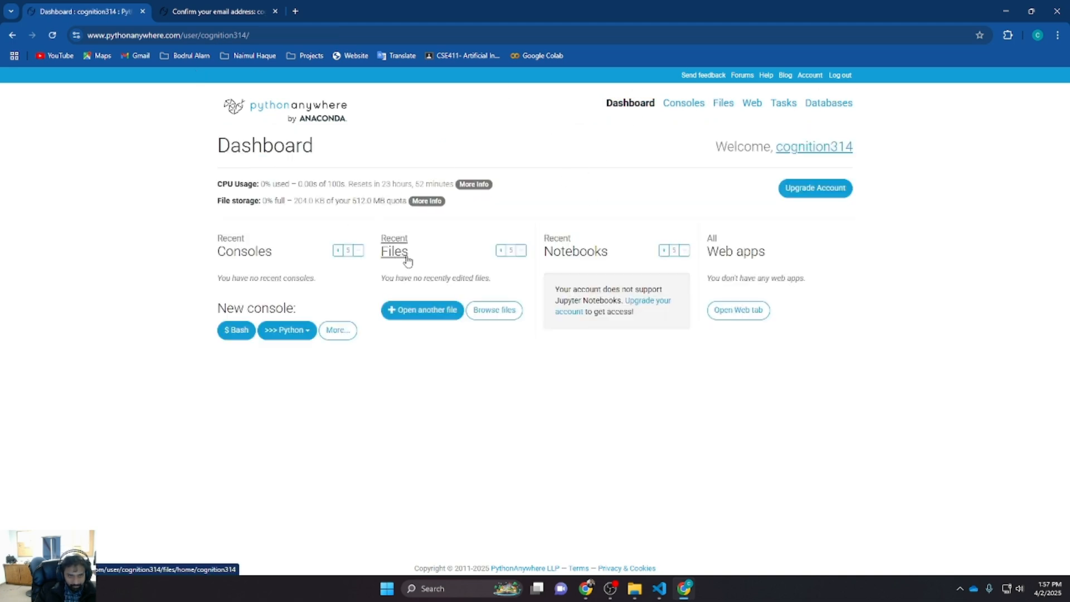
left_click(491, 318)
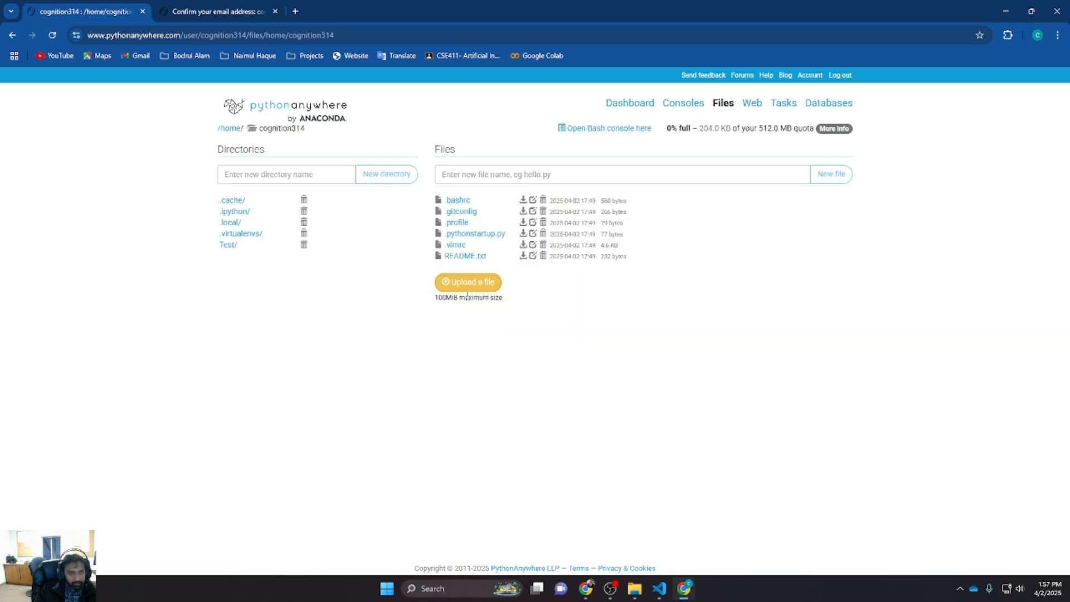
left_click(226, 249)
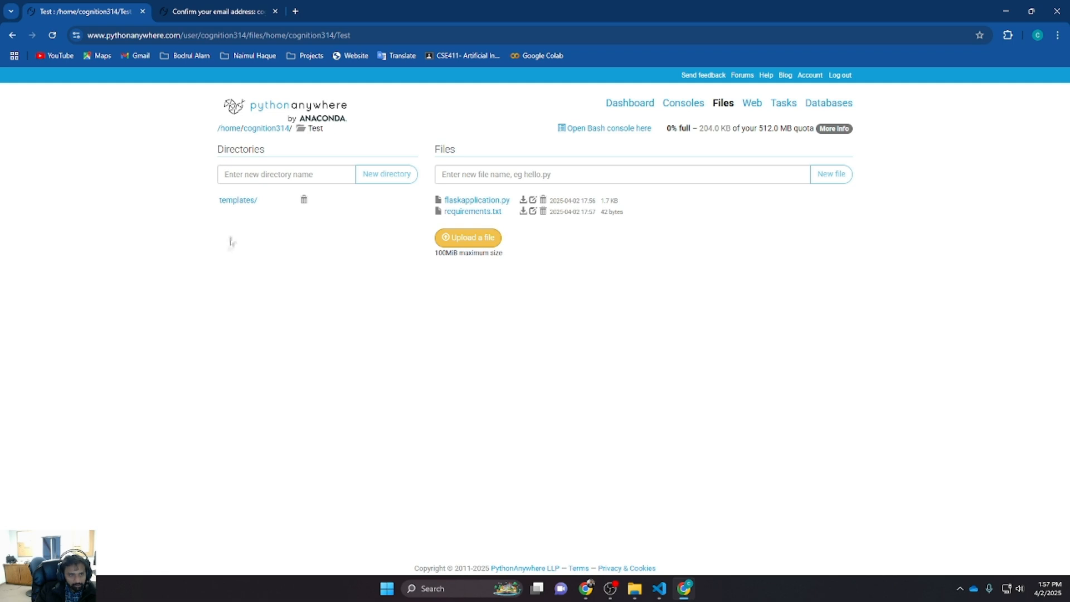
left_click(244, 206)
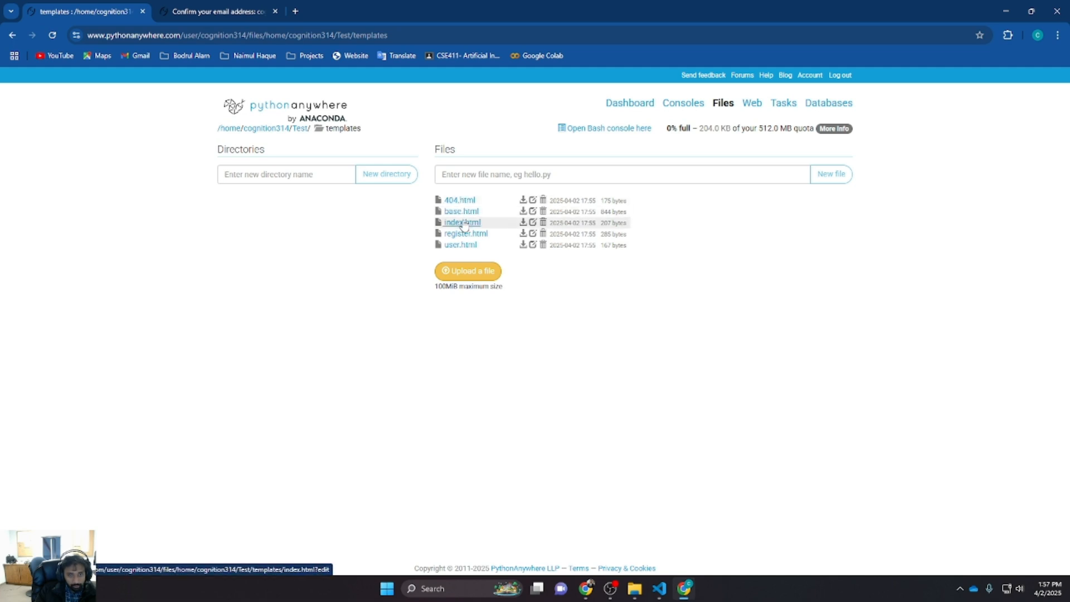
left_click(12, 34)
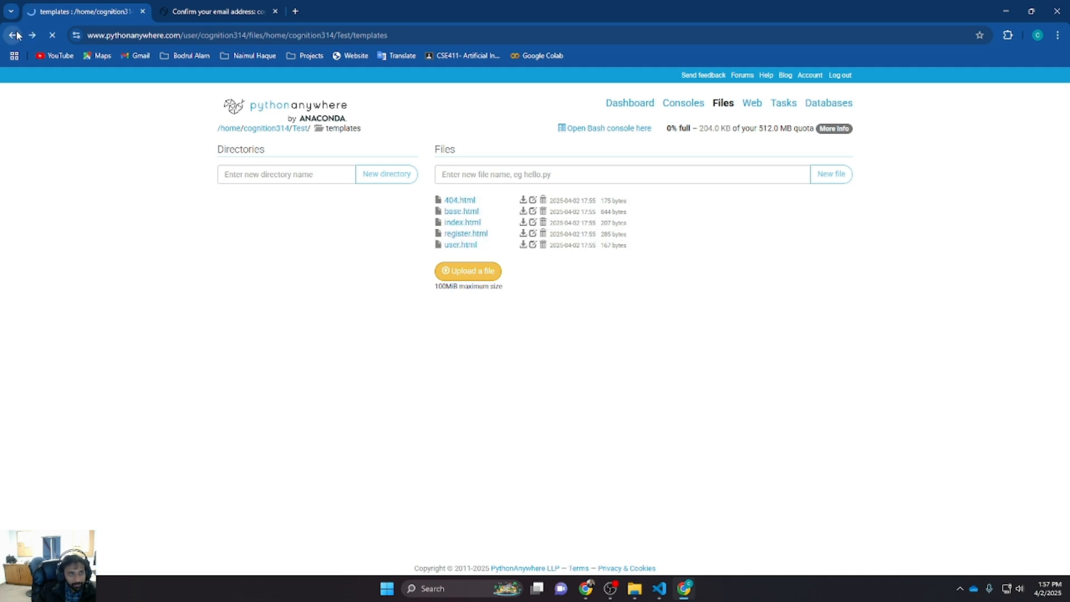
double_click(311, 128)
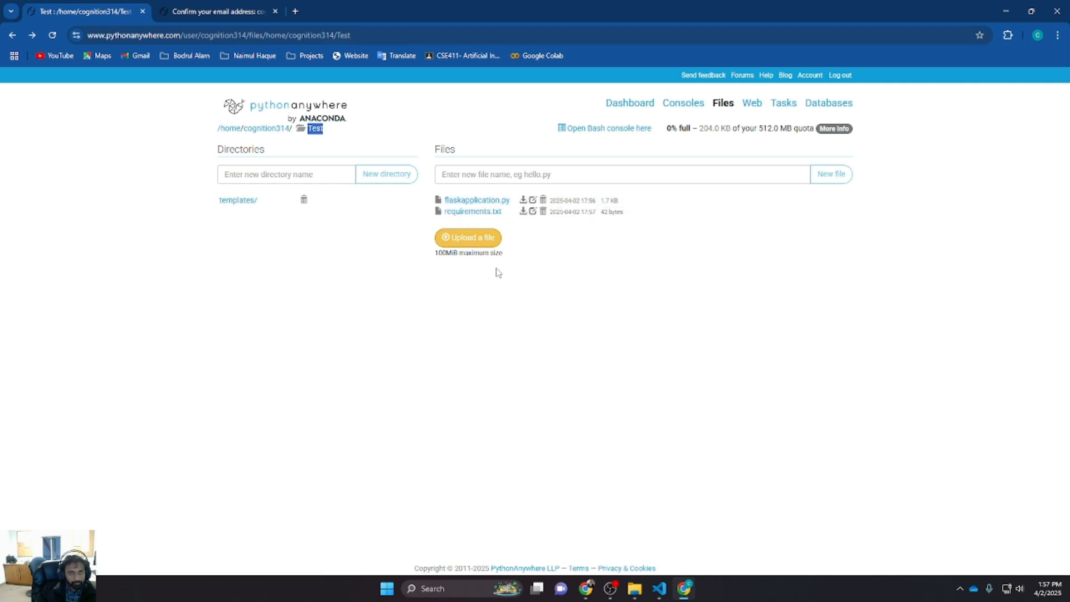
left_click(667, 358)
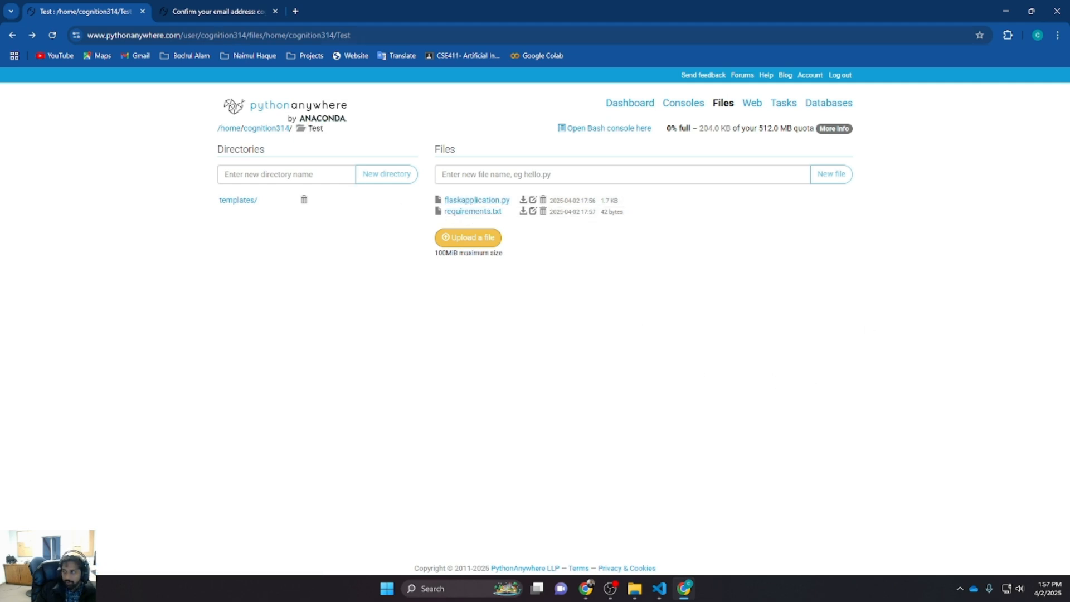
left_click(659, 588)
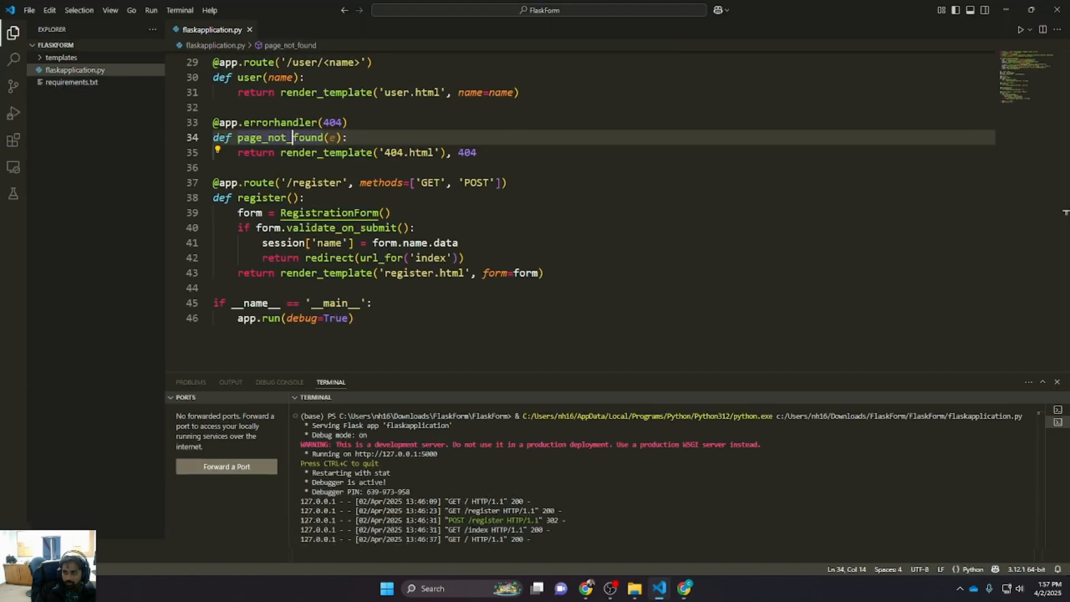
left_click(659, 589)
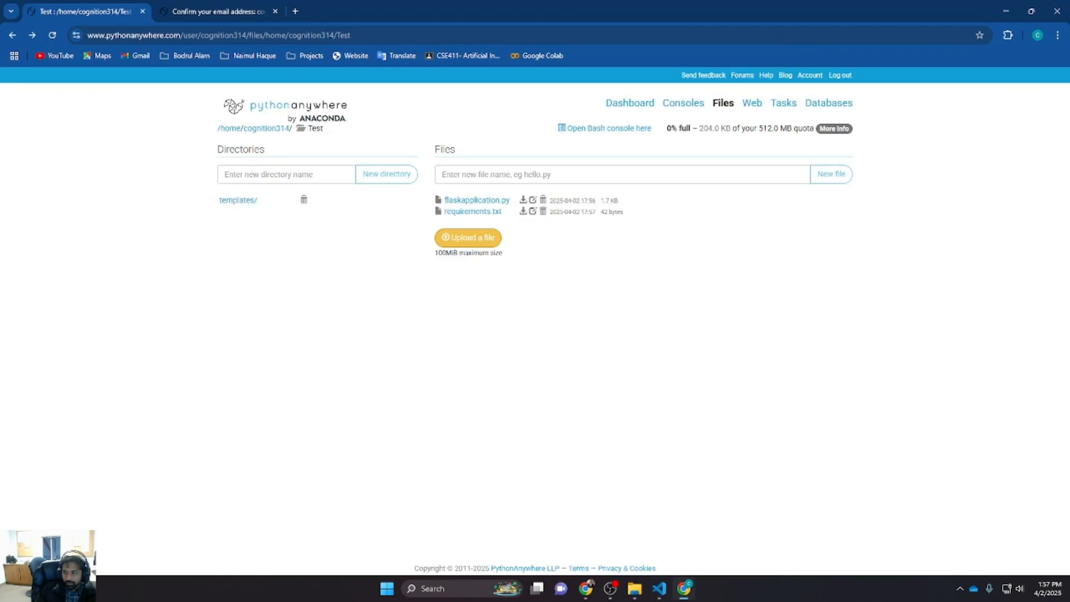
key("alt+Tab")
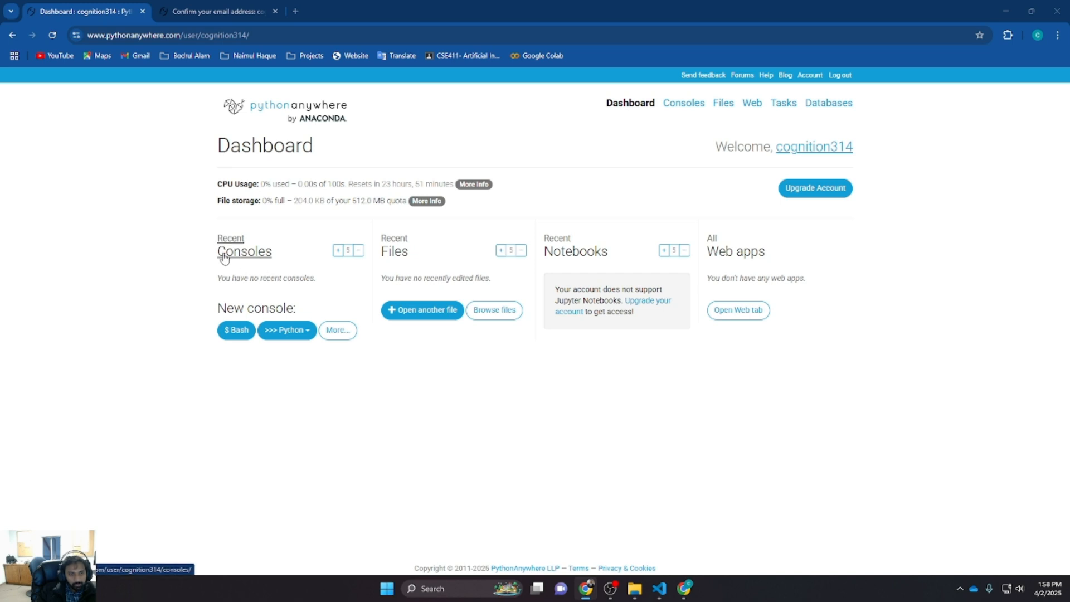
Open a new Bash console and run pip install -user virtualenv
left_click(234, 333)
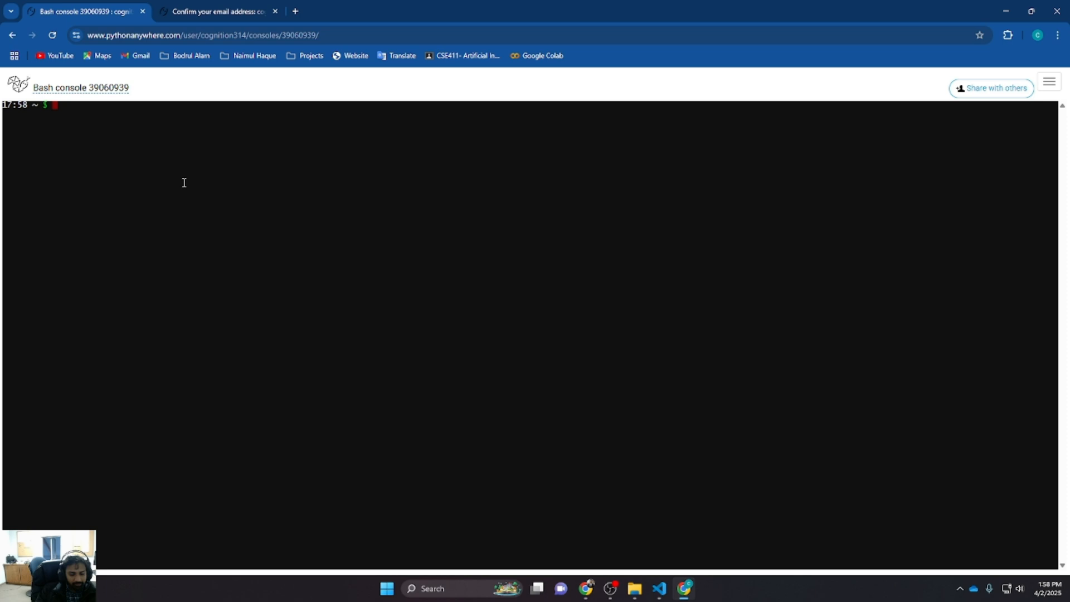
type("p")
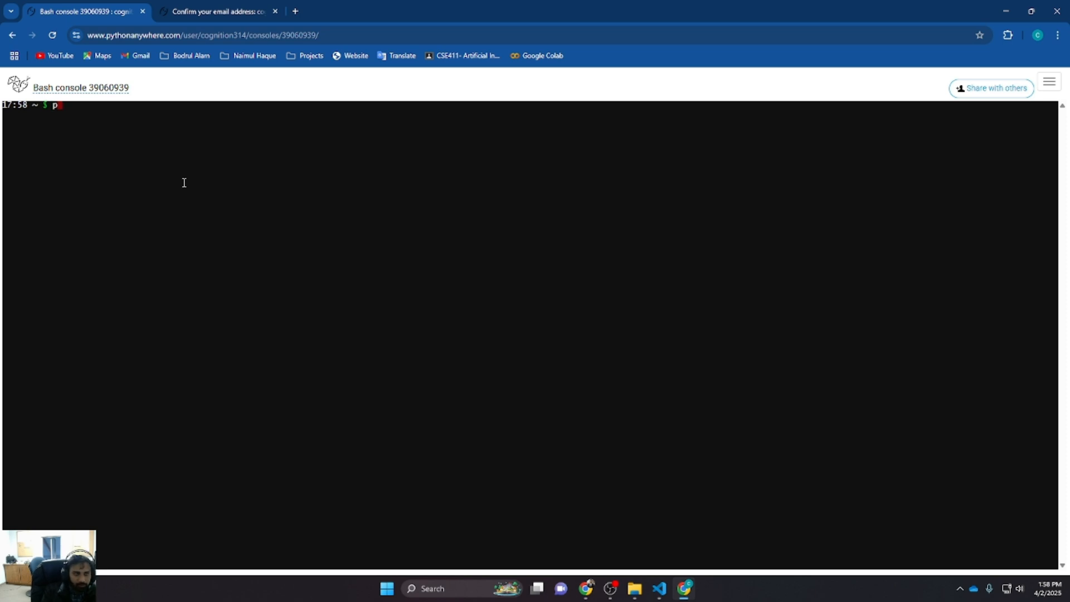
type("ip install ")
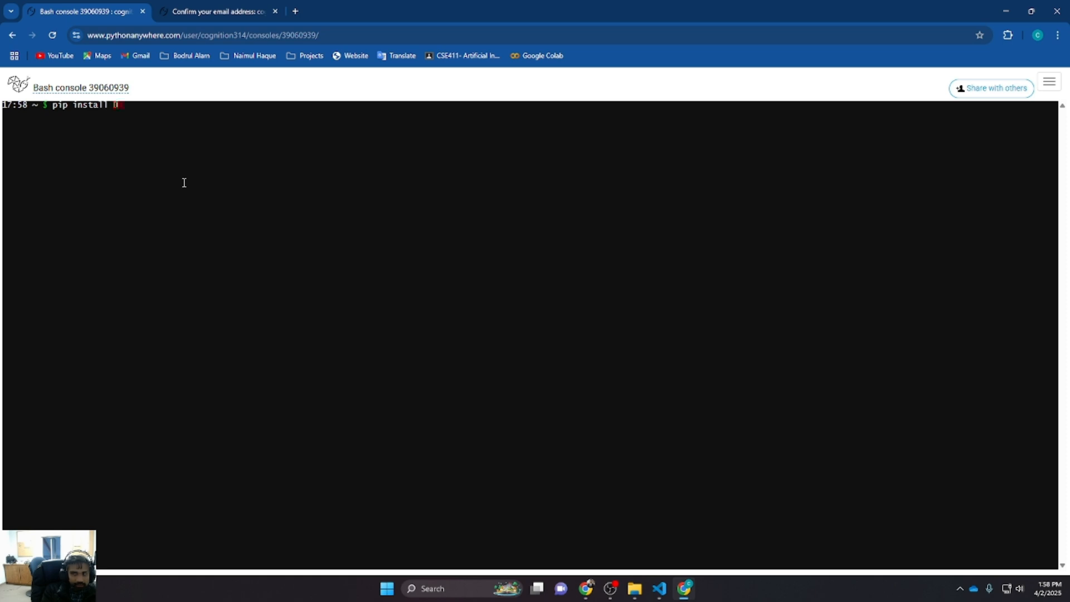
type("-use")
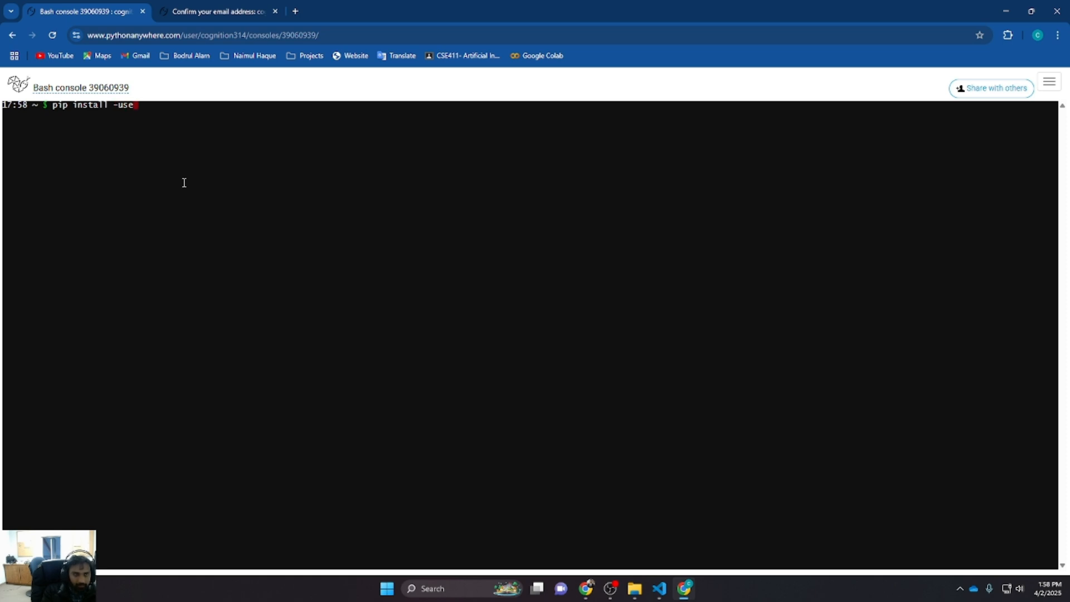
type("r virtual")
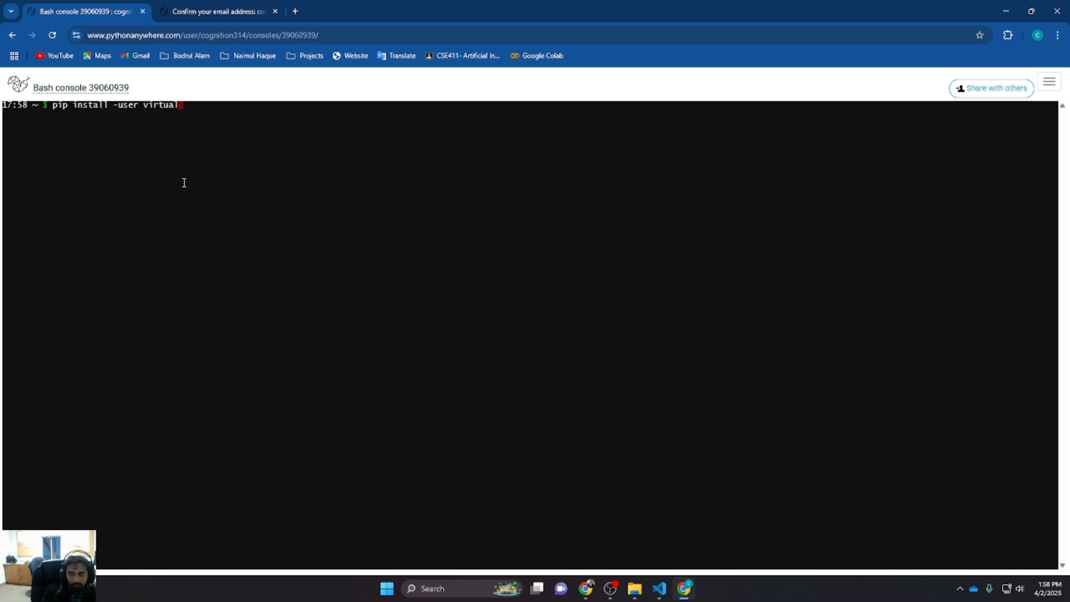
type("env")
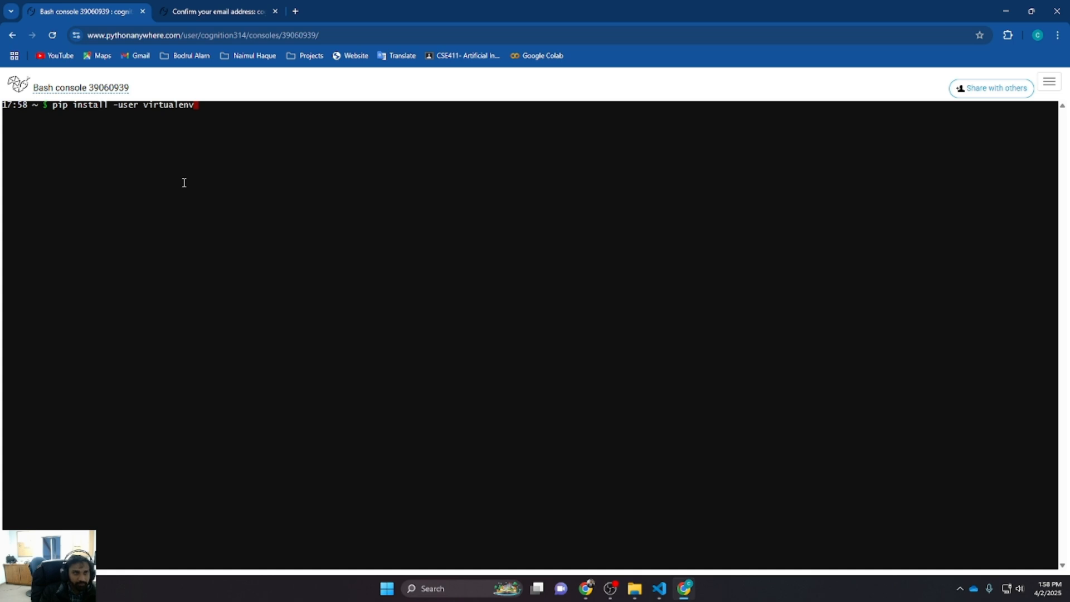
key("Return")
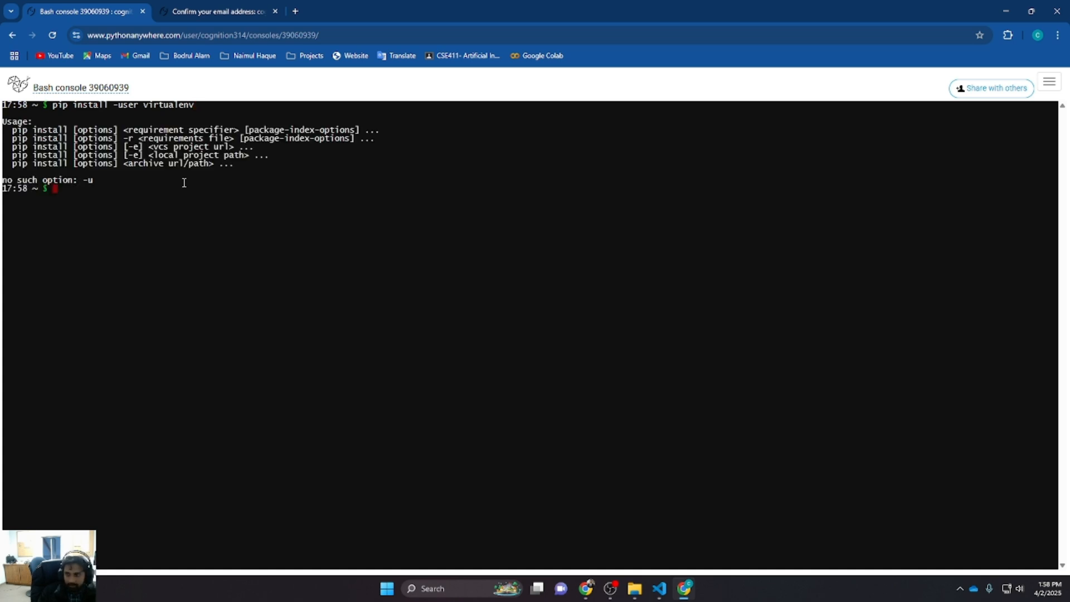
Rerun the virtualenv install with the option corrected to --user
key("Up")
key("Left")
key("Left")
key("Left")
key("Left")
key("Left")
key("Left")
key("Left")
key("Left")
key("Left")
key("Left")
key("Left")
key("Left")
key("Left")
key("Left")
key("Left")
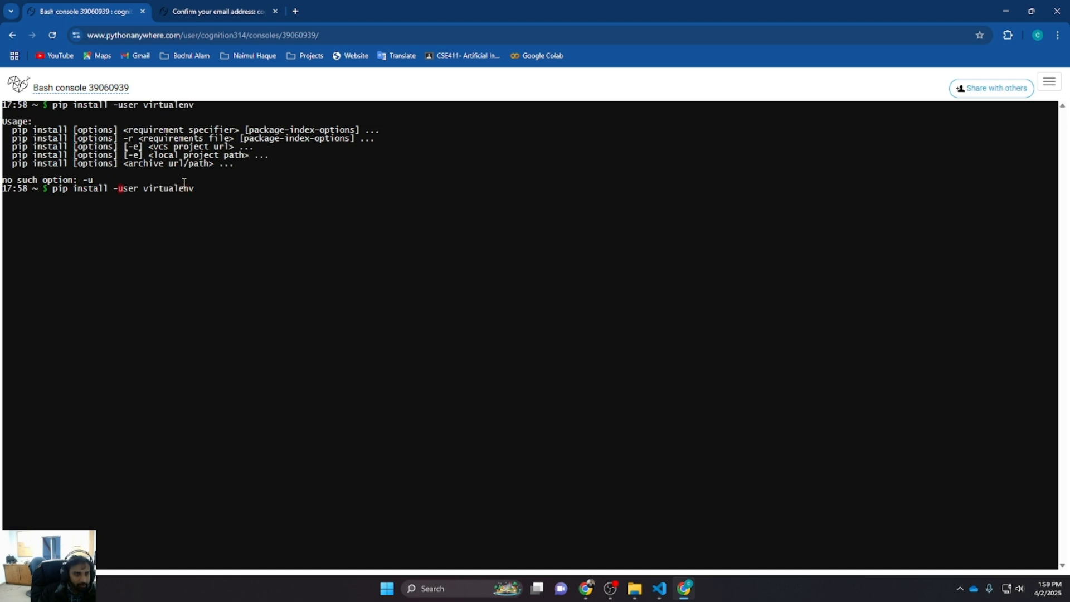
type("-")
key("Return")
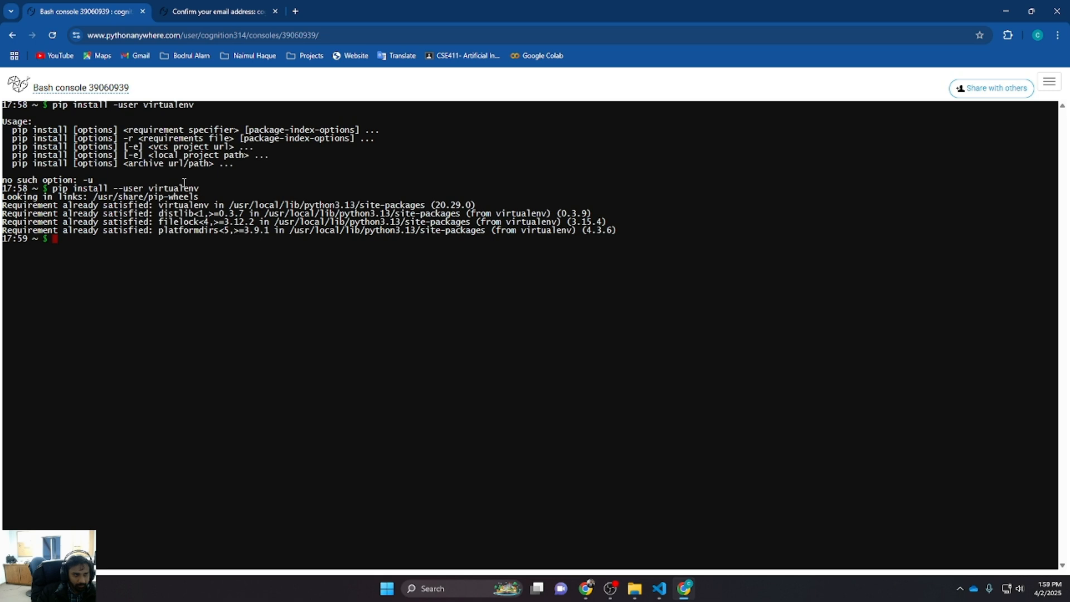
Clear the console and create a virtual environment named test with virtualenv
type("clear")
key("Return")
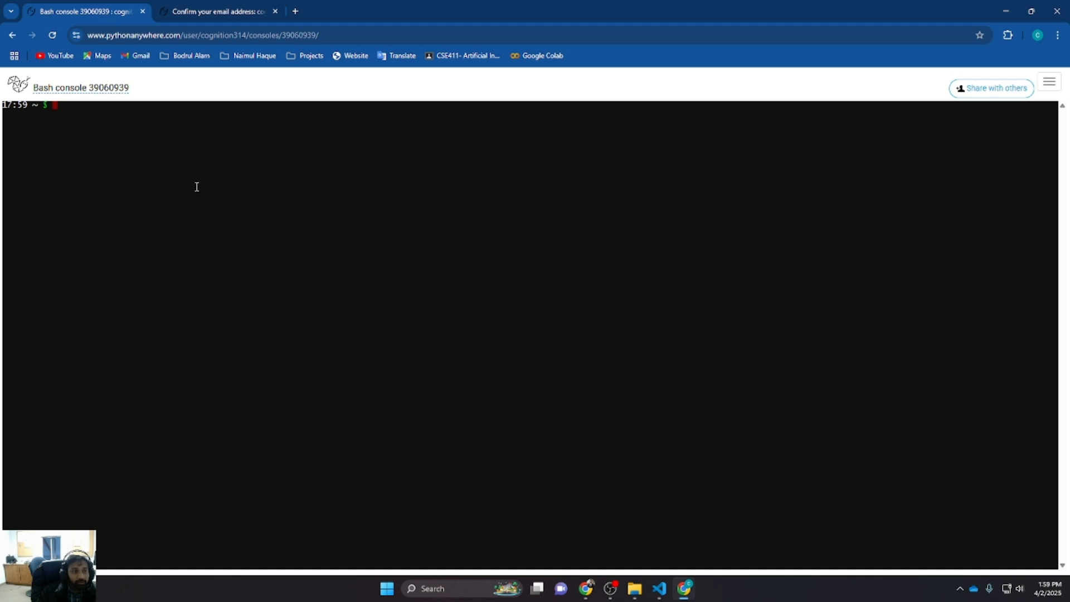
type("vit")
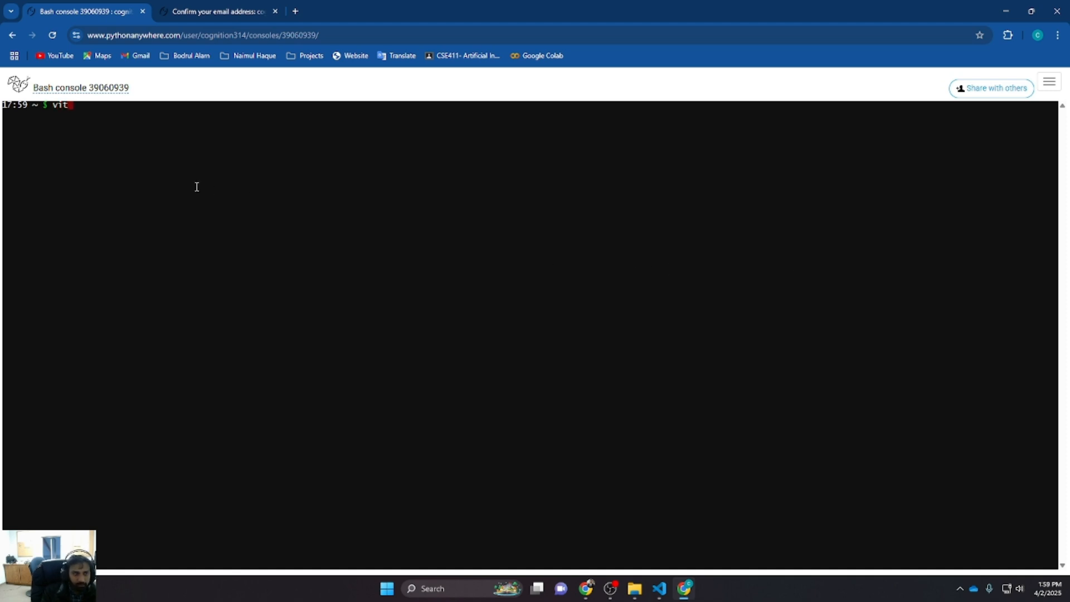
key("BackSpace")
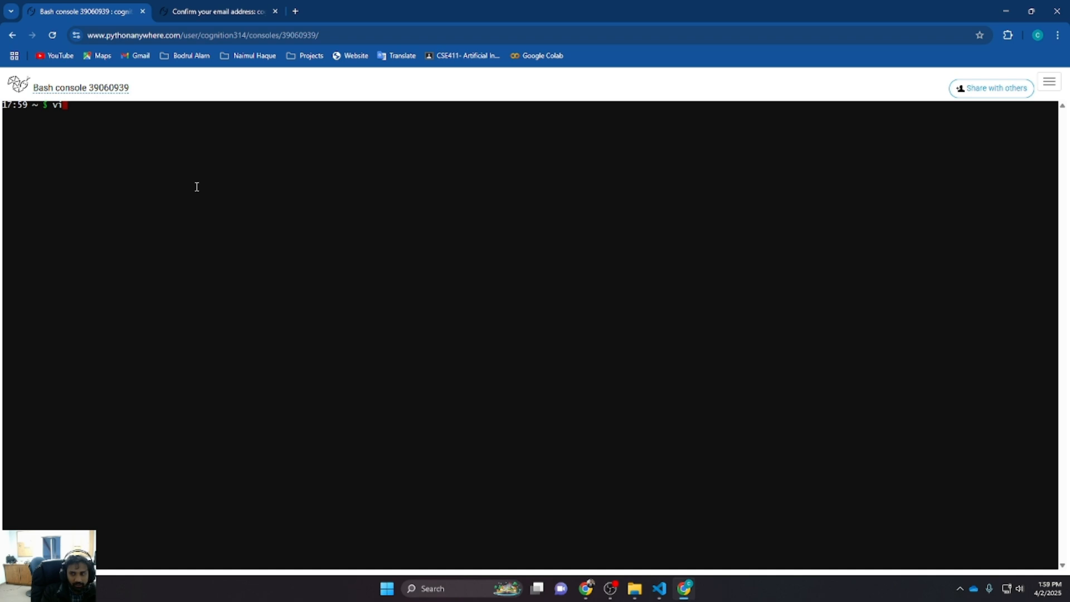
type("rtual")
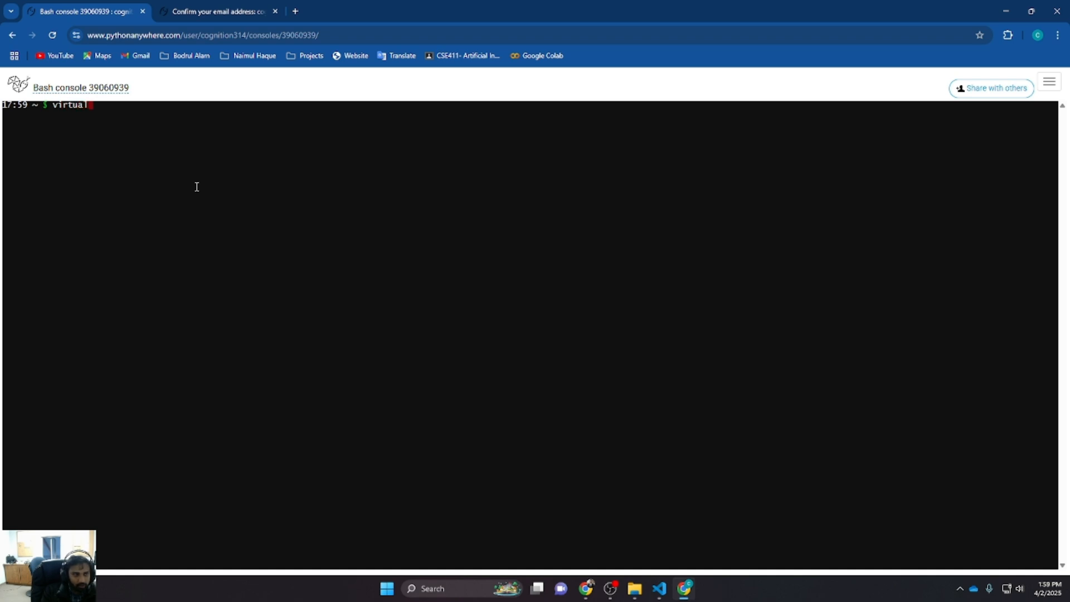
type("env test")
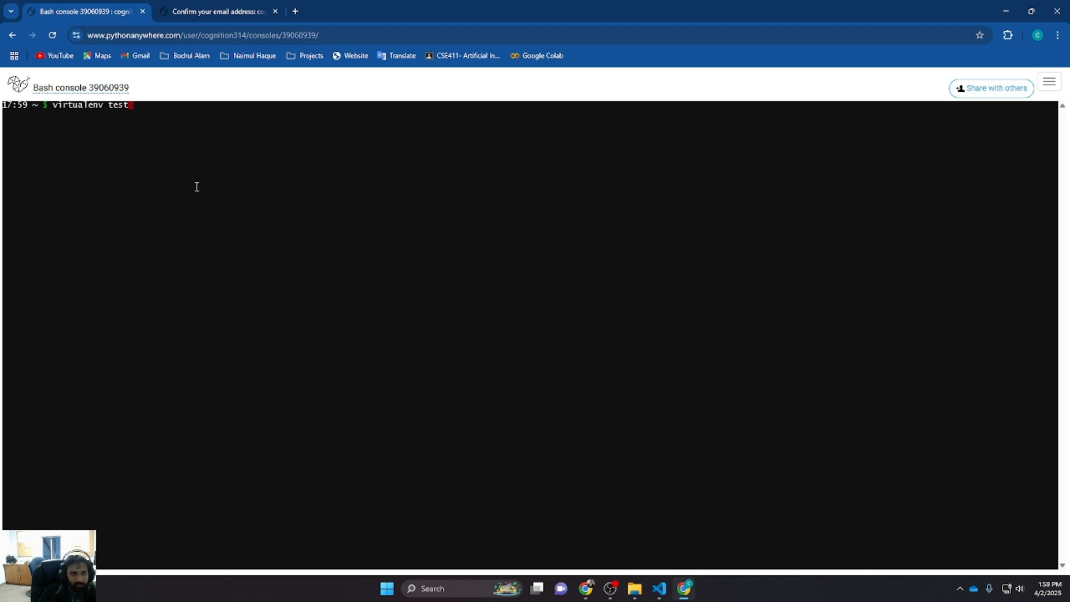
key("Return")
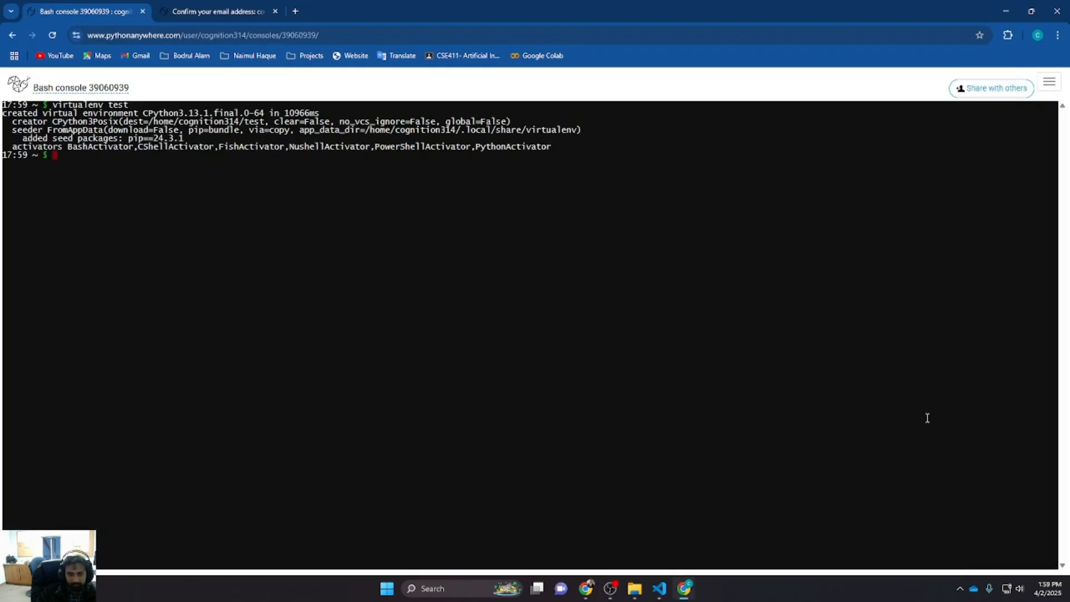
Switch to the deployment instructions window and return to the Bash console
left_click(610, 588)
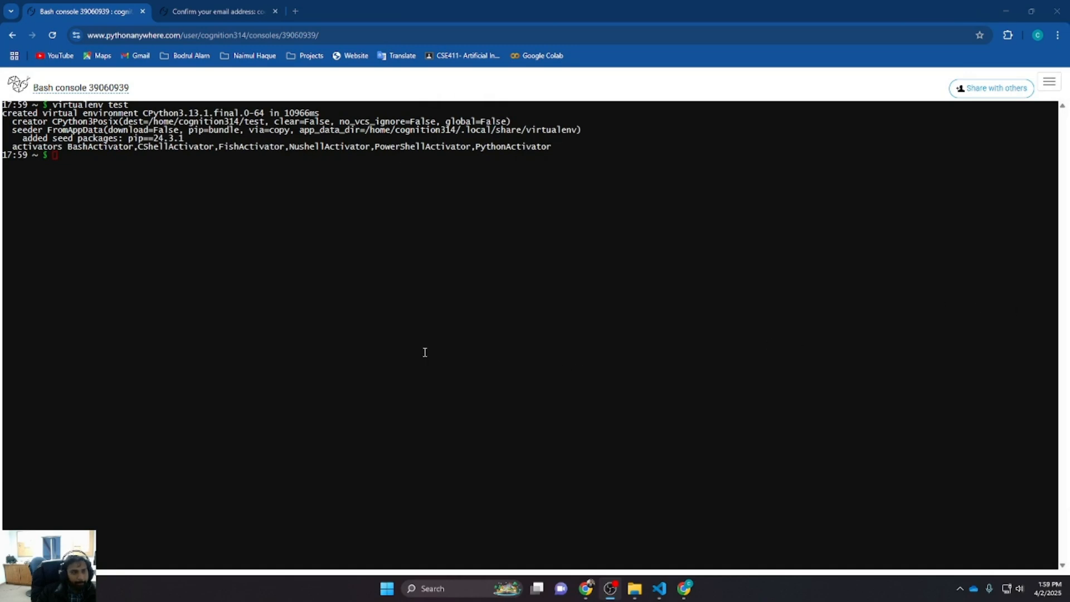
key("alt+Tab")
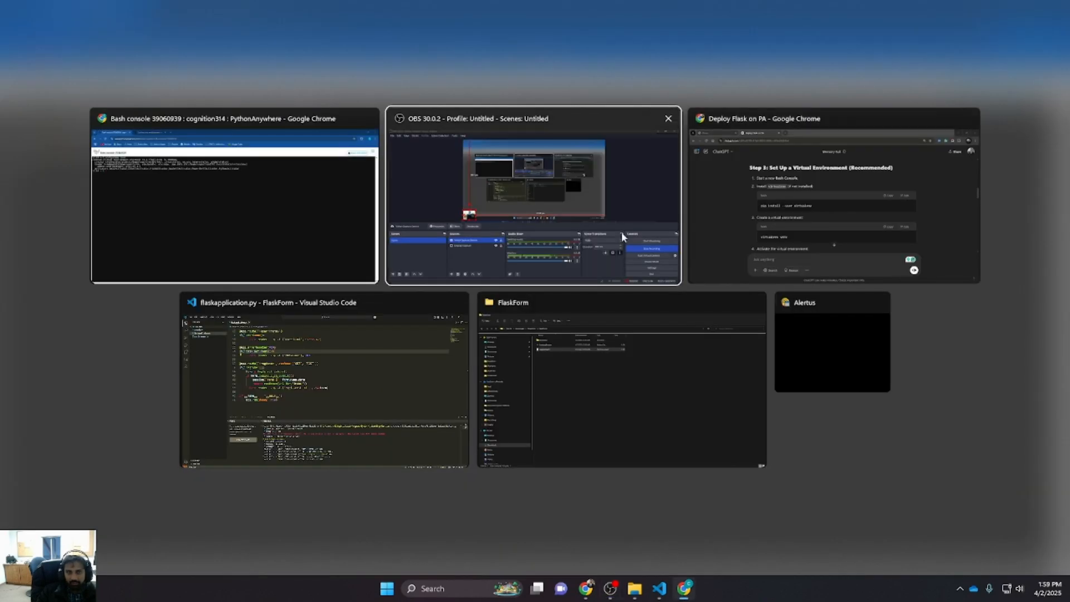
left_click(800, 203)
left_click(137, 172)
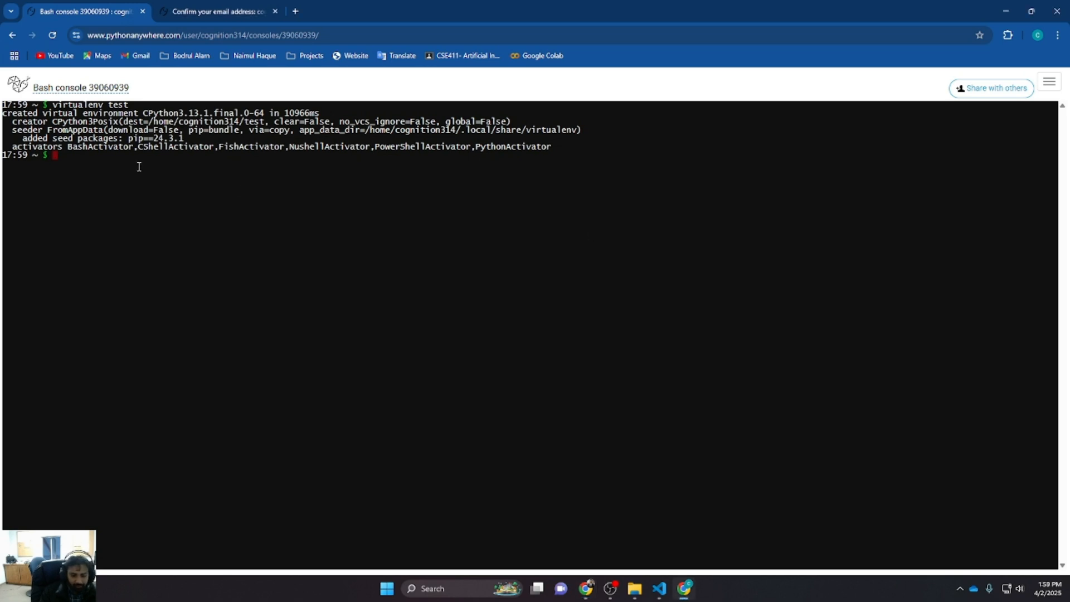
Clear the console and print the current working directory
type("cle")
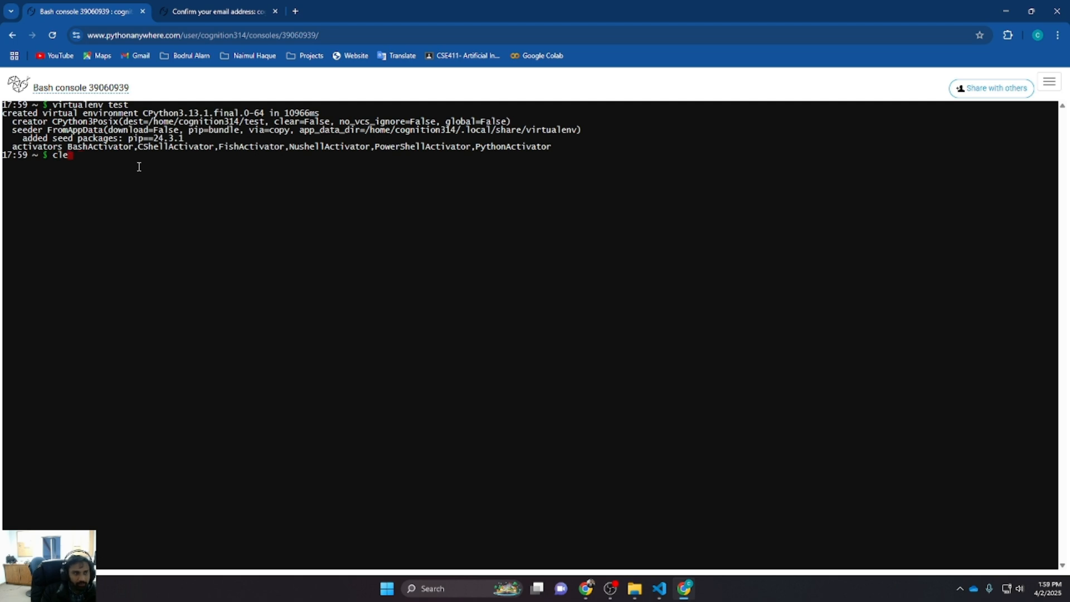
type("ar")
key("Return")
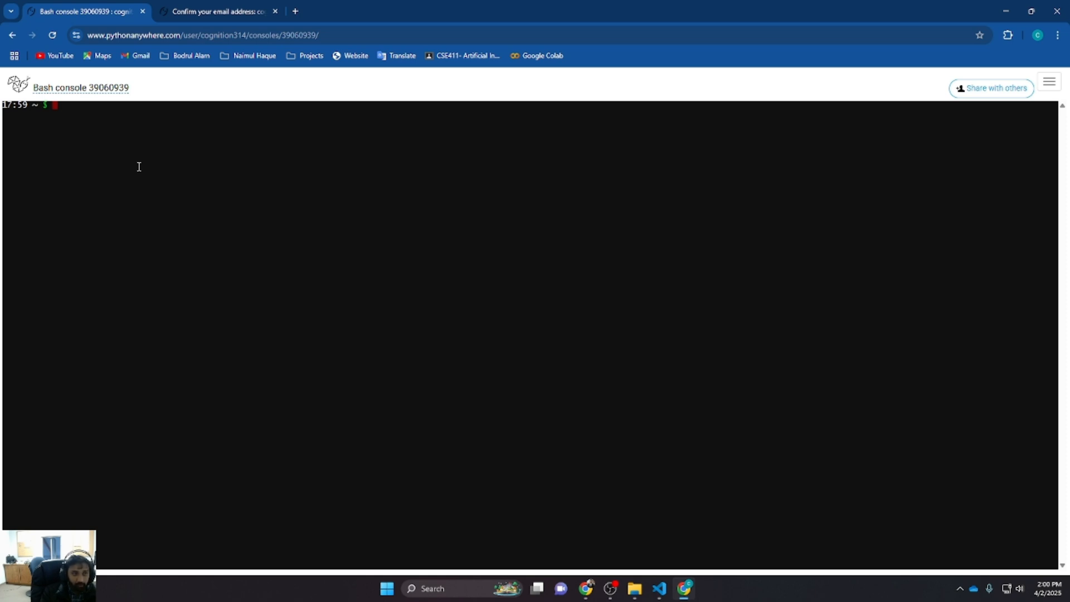
type("pwd")
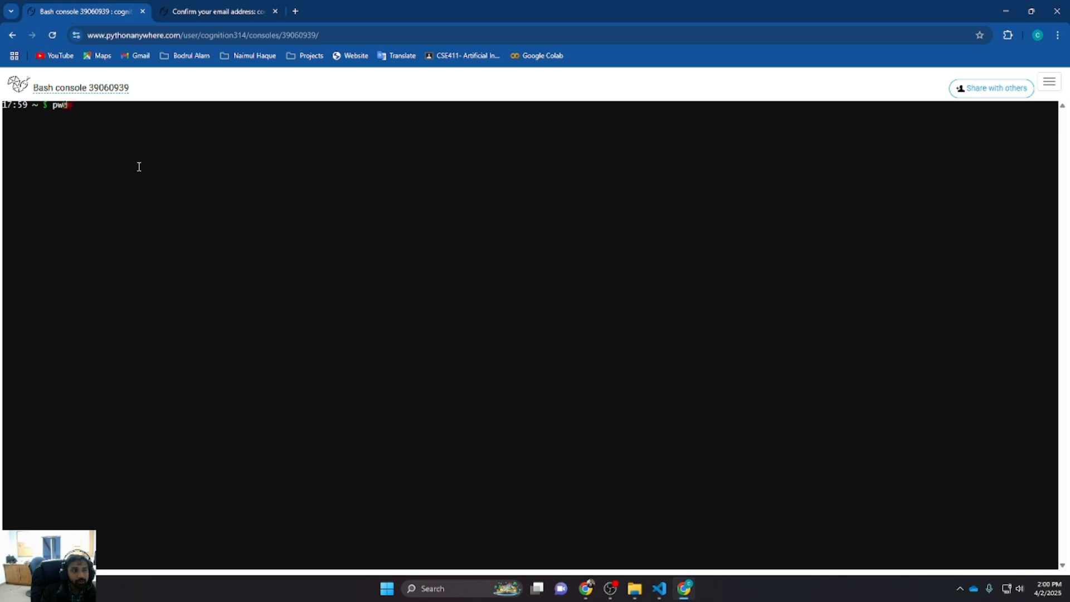
key("Return")
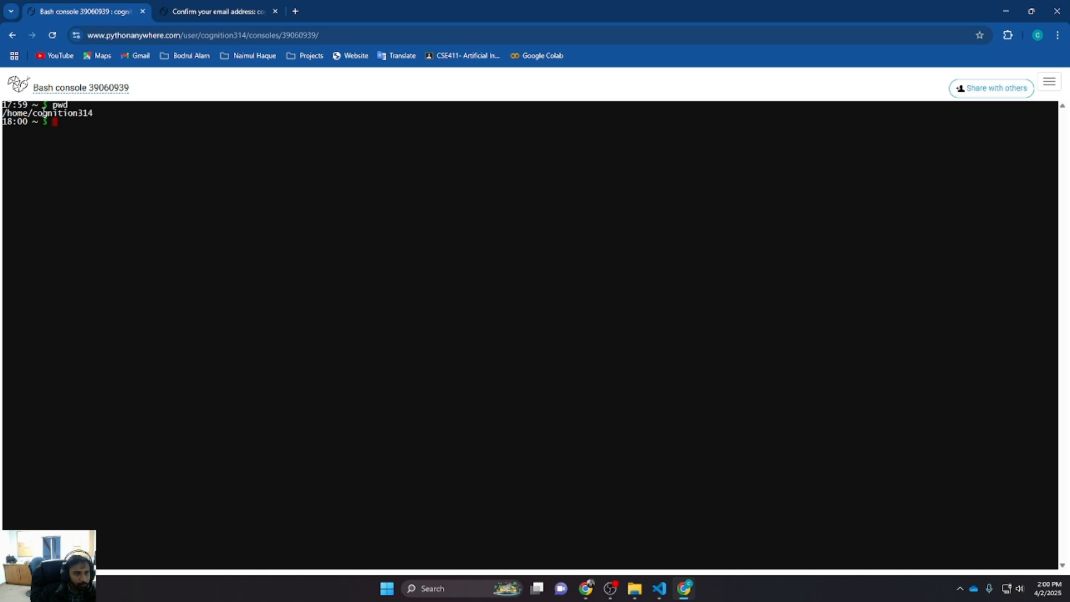
Select the printed home path and list the home directory contents
left_click_drag(96, 114, 30, 114)
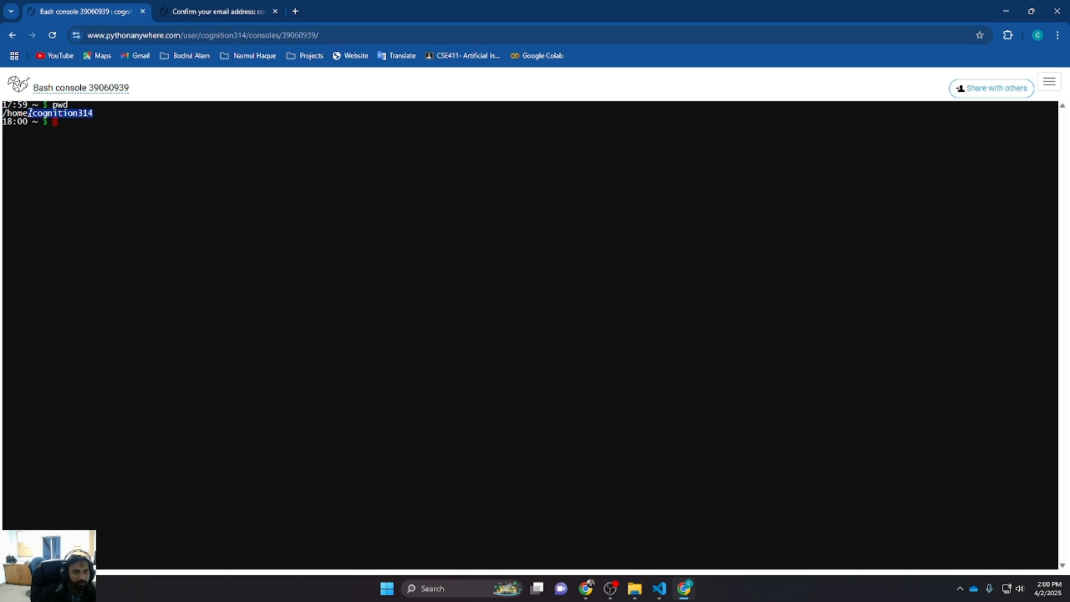
left_click(71, 122)
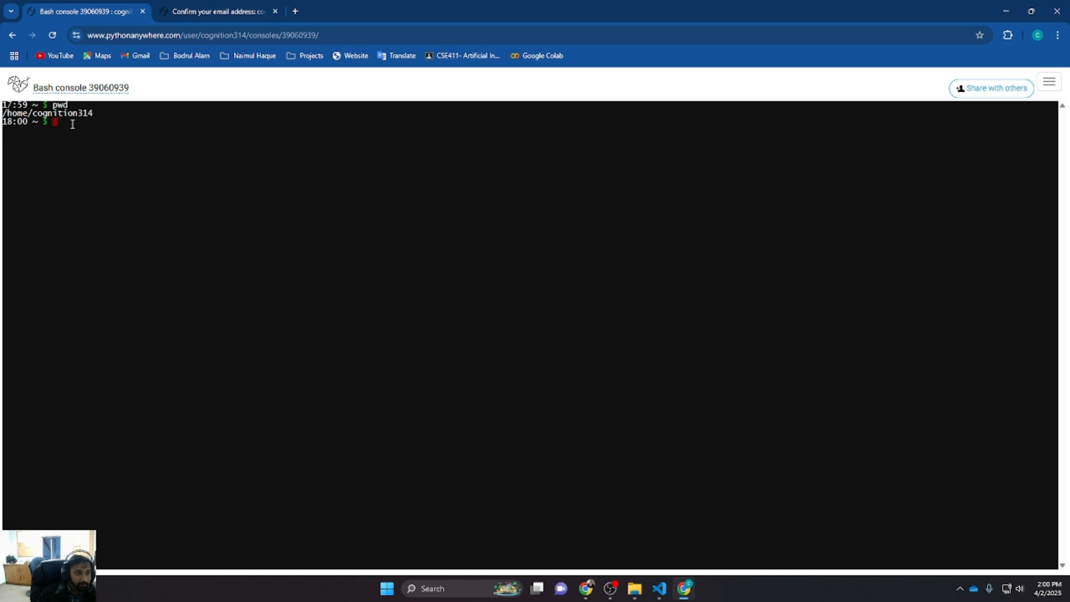
left_click_drag(92, 115, 33, 114)
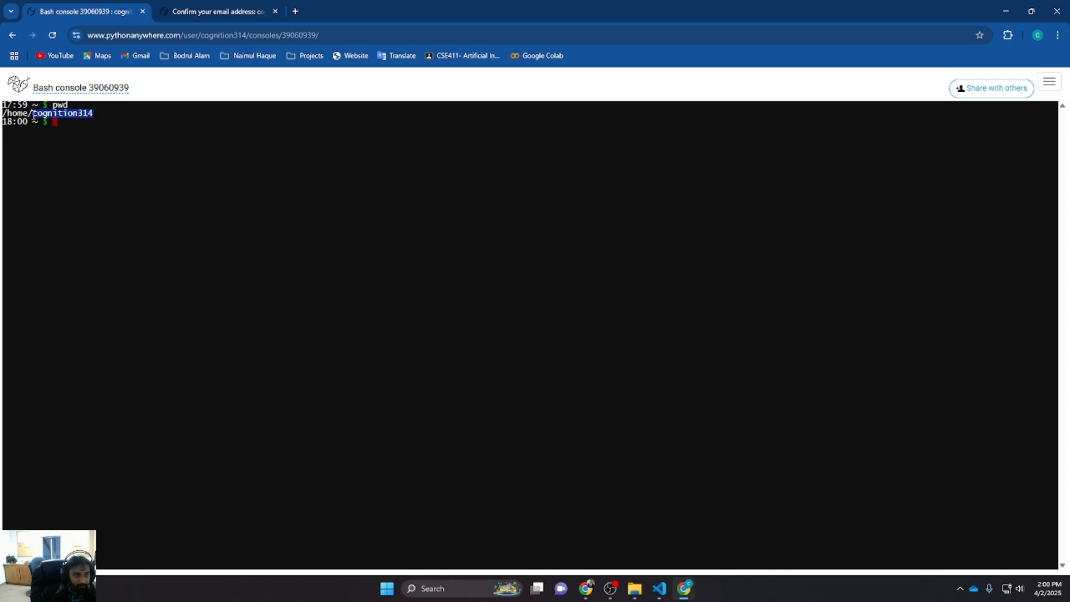
left_click(126, 120)
type("l")
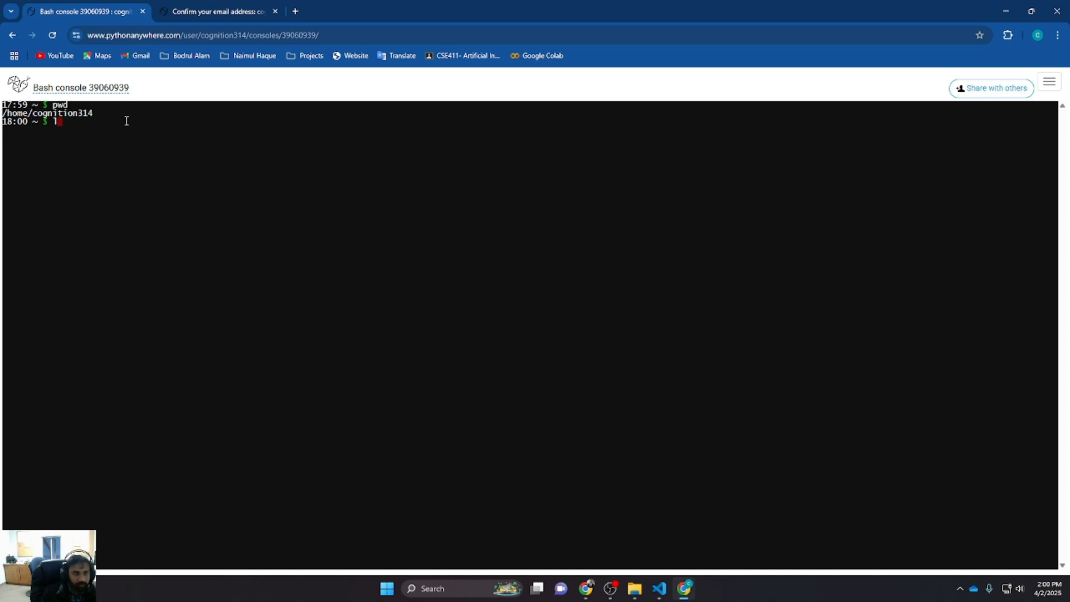
type("s")
key("Return")
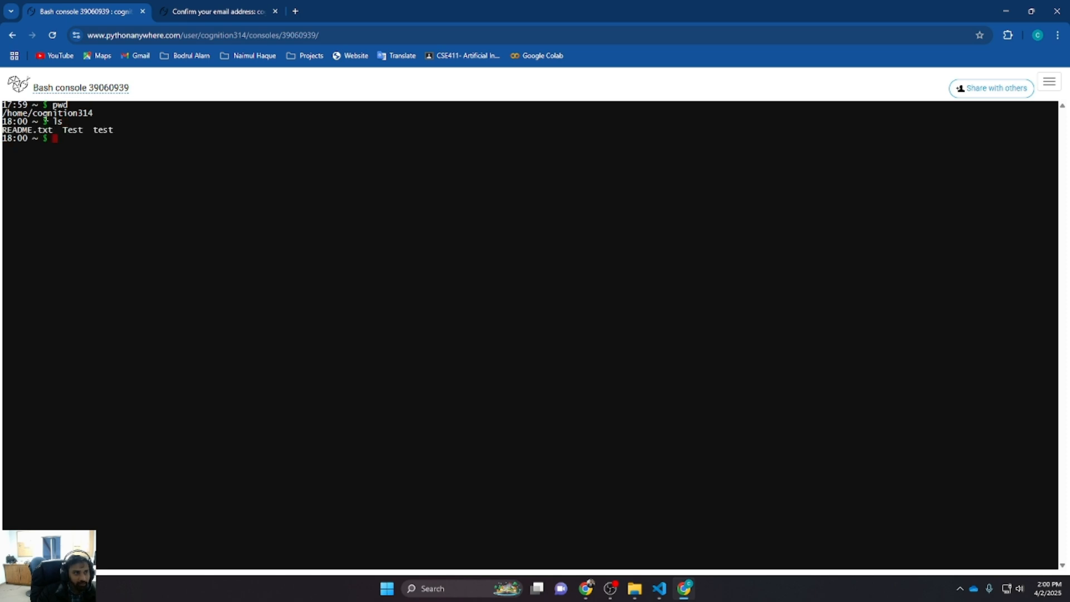
Copy the Test and test directory names from the listing
double_click(64, 130)
key("ctrl+c")
double_click(95, 129)
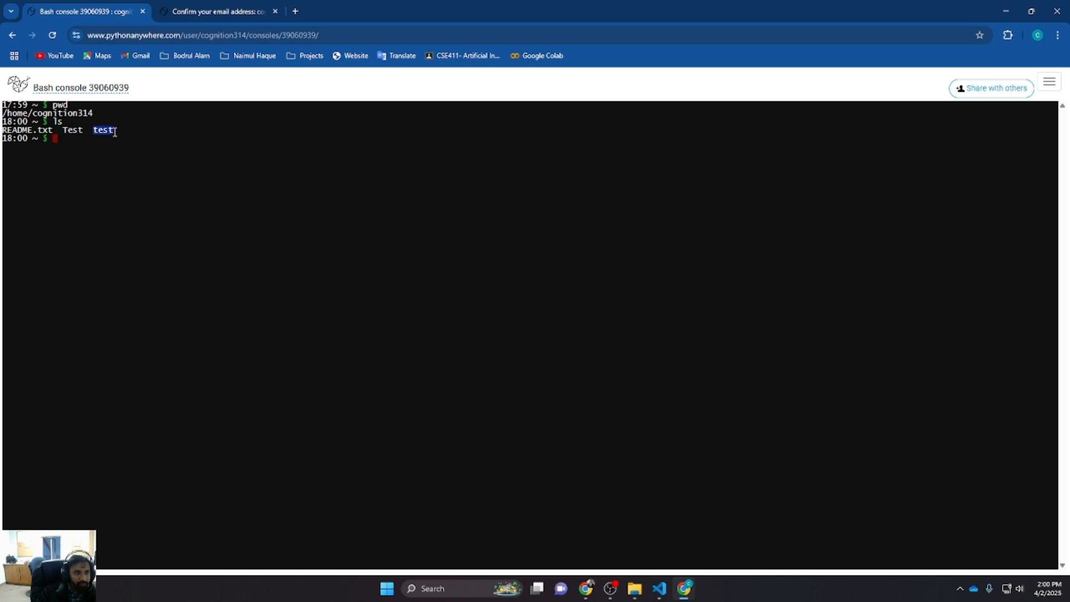
key("ctrl+c")
left_click(119, 155)
type("cd")
key("BackSpace")
key("BackSpace")
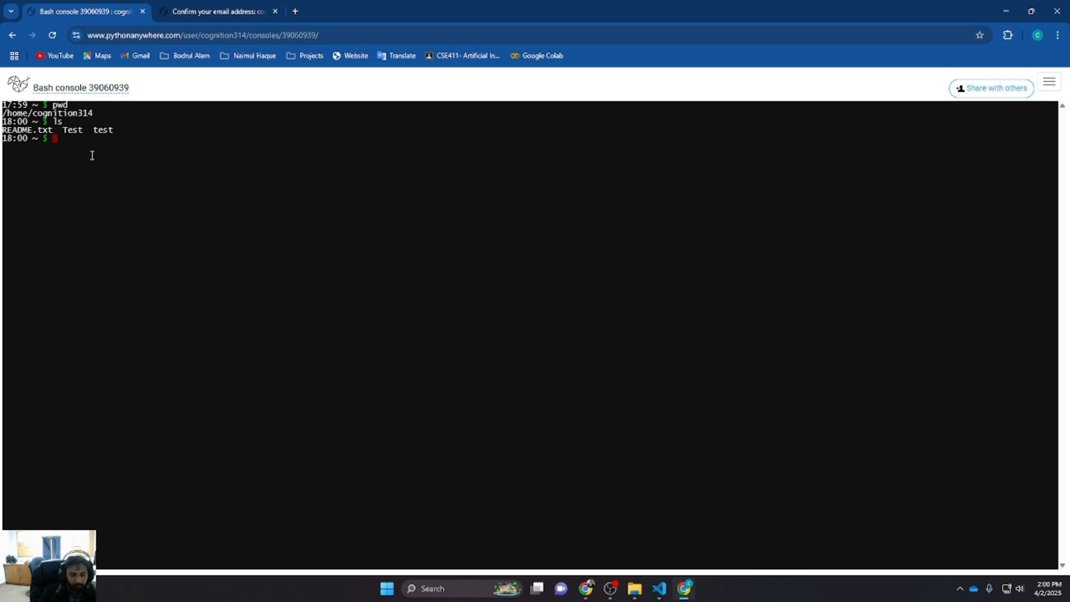
Try to activate the environment with source /venv/bin/activate
type("so")
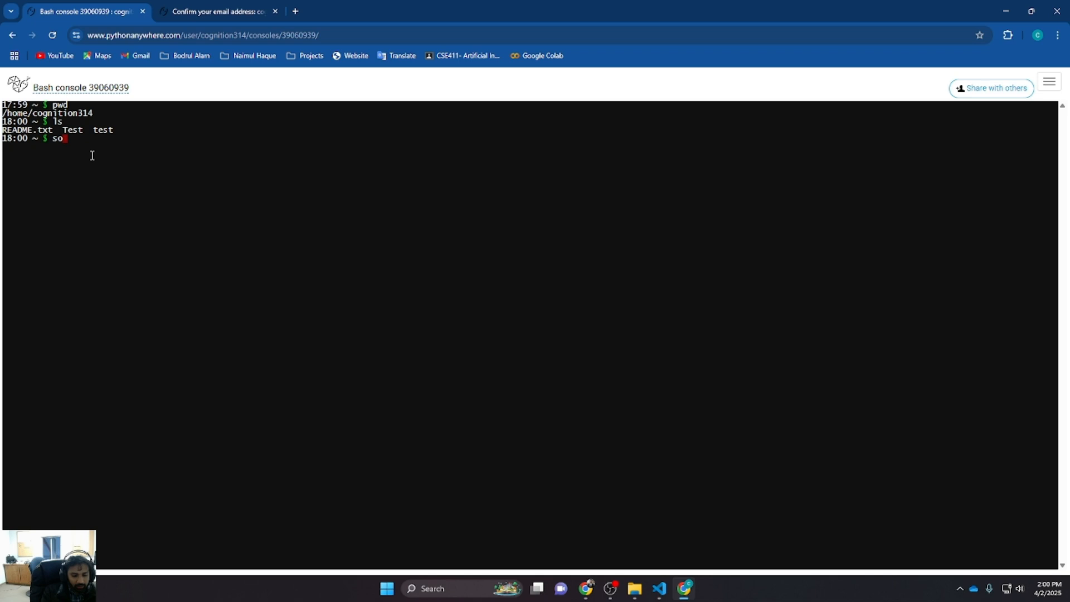
type("urce /venv/bin/")
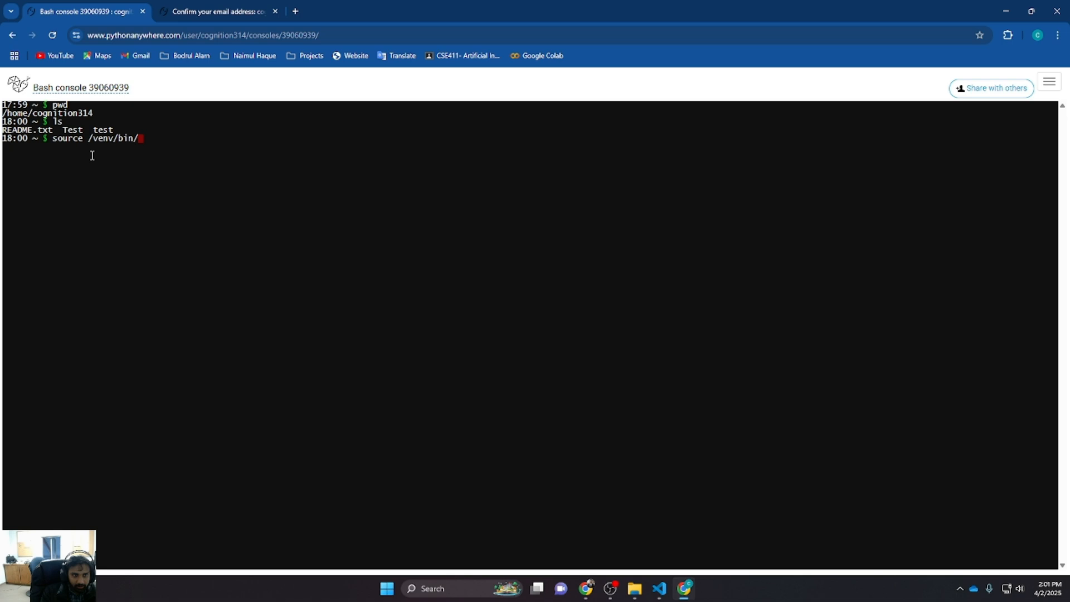
type("activate")
key("Return")
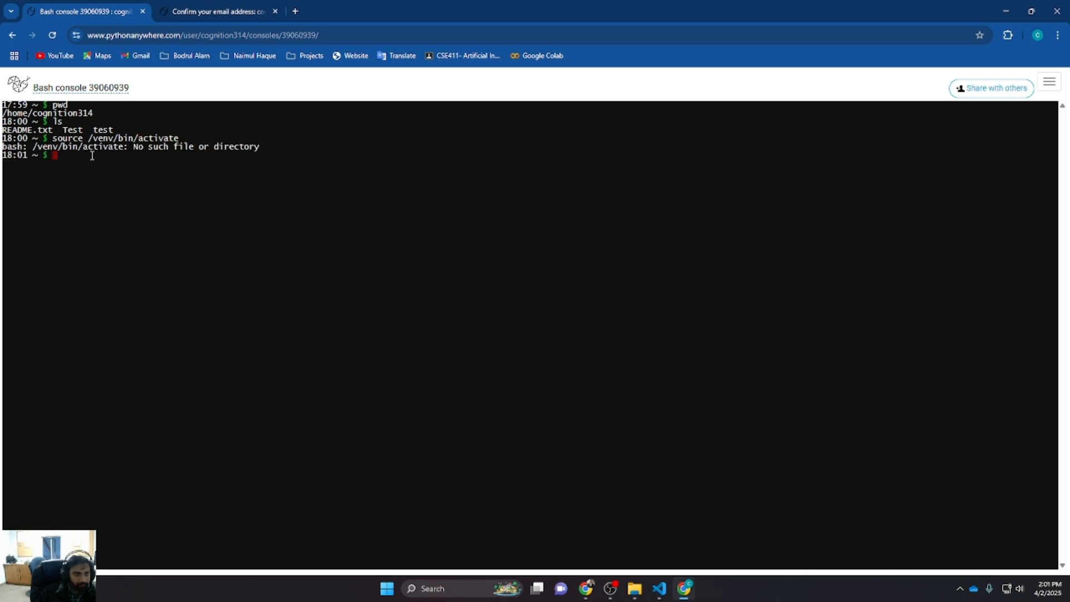
Try to activate the environment by editing the previous command to source /test/bin/activate
key("Up")
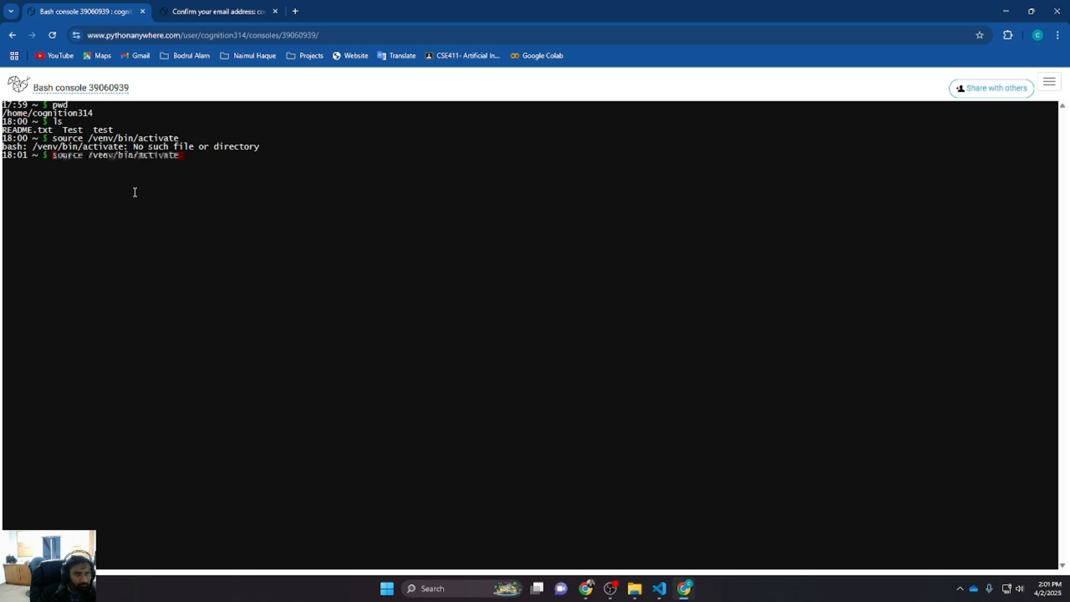
key("Left")
key("Left")
key("Left")
key("Left")
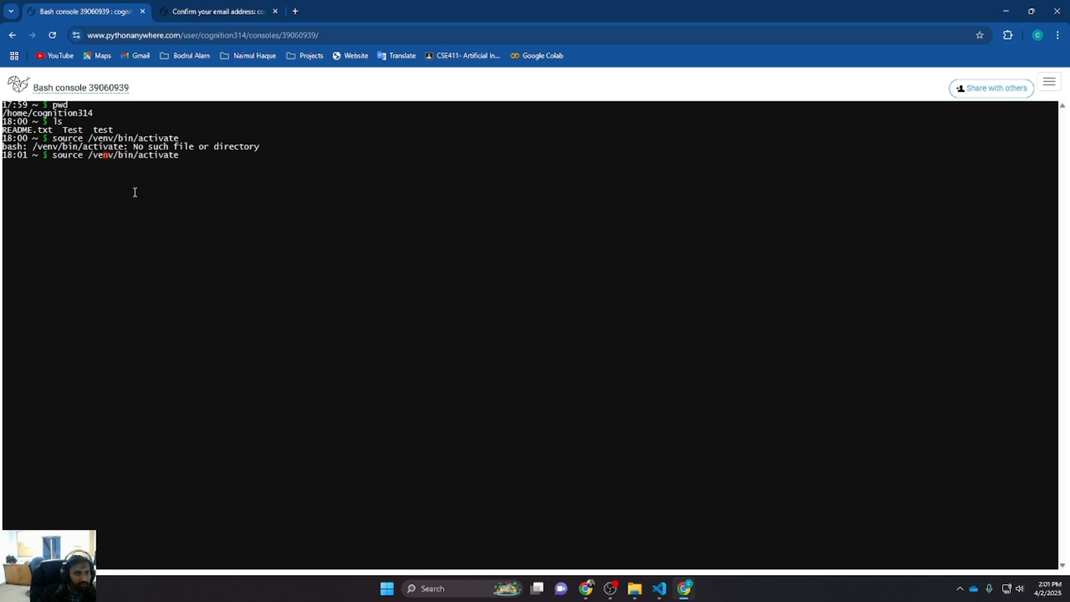
key("Right")
key("Right")
key("BackSpace")
key("Left")
key("BackSpace")
key("BackSpace")
key("BackSpace")
key("BackSpace")
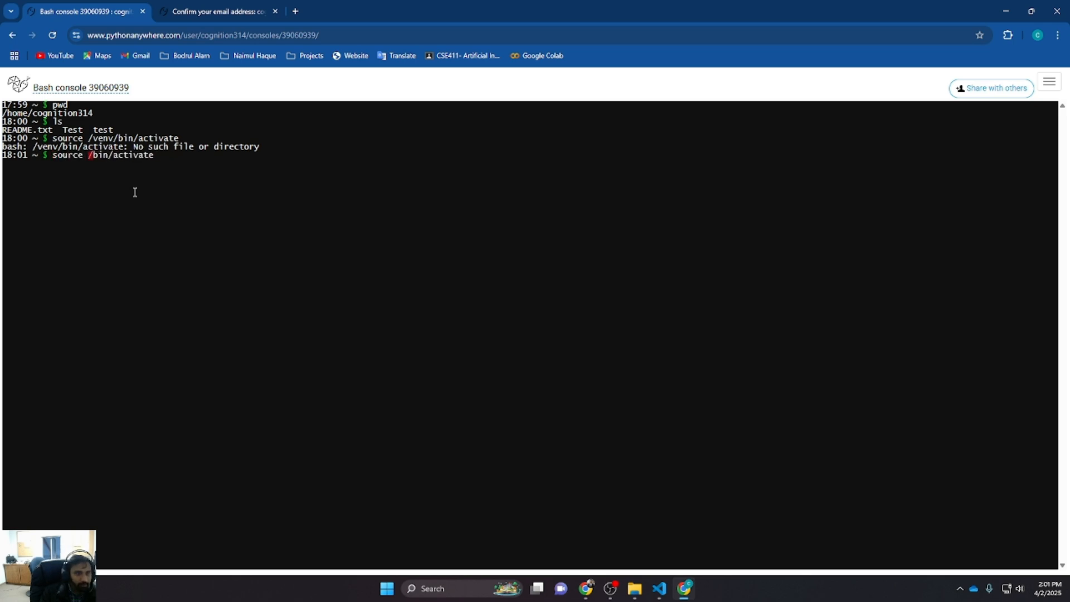
type("test")
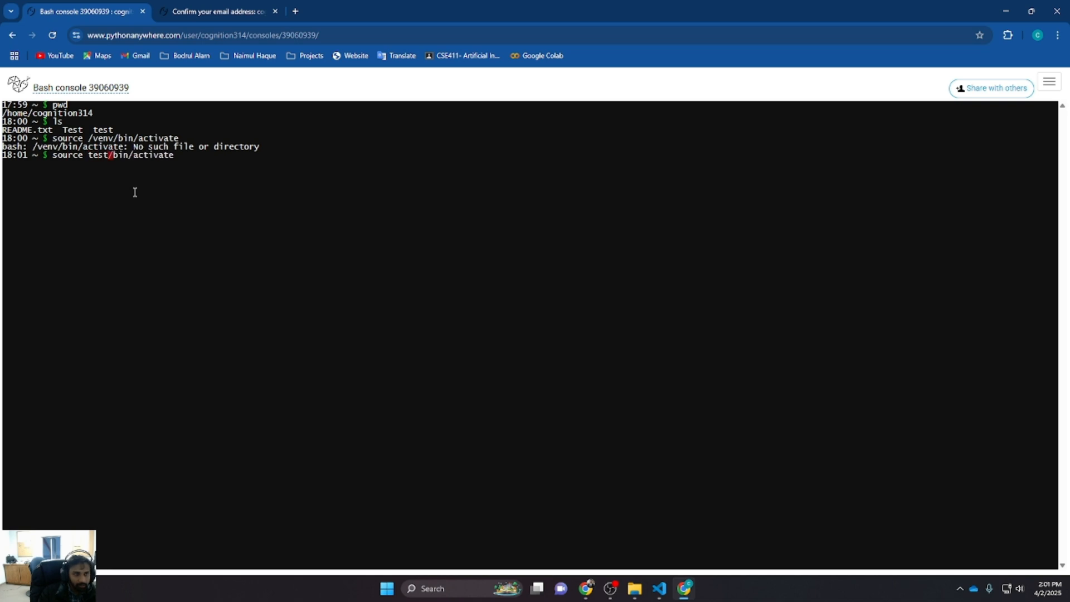
key("Left")
key("Left")
type("/")
key("Return")
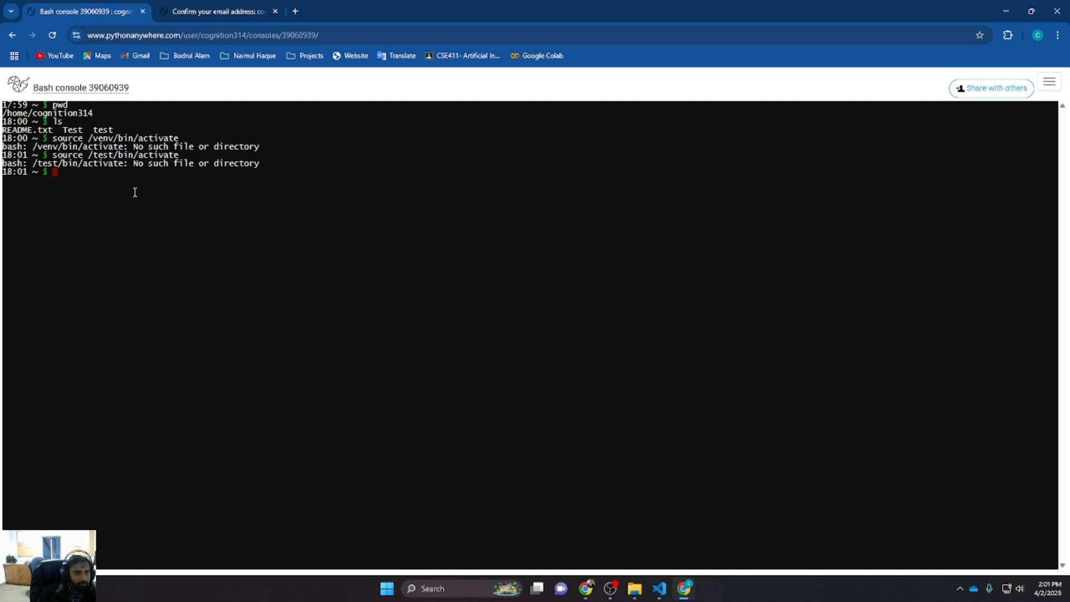
Activate the test virtualenv by running source test/bin/activate without the leading slash
key("Up")
key("Left")
key("Left")
key("Left")
key("Left")
key("Left")
key("Left")
key("Left")
key("Left")
key("Left")
key("Left")
key("Left")
key("Left")
key("Left")
key("Left")
key("Left")
key("Left")
key("Left")
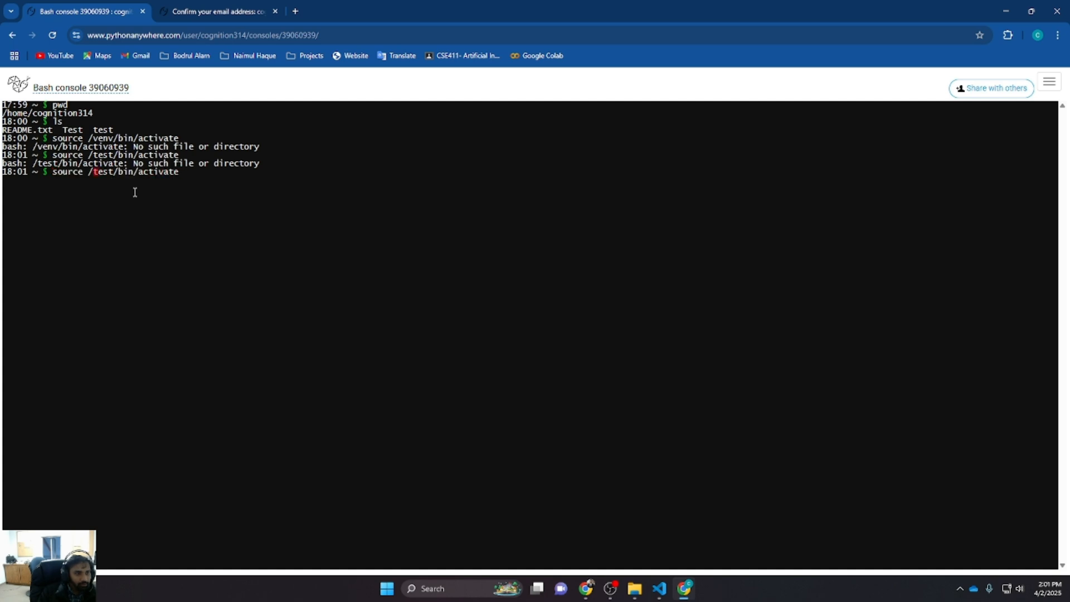
key("BackSpace")
key("Return")
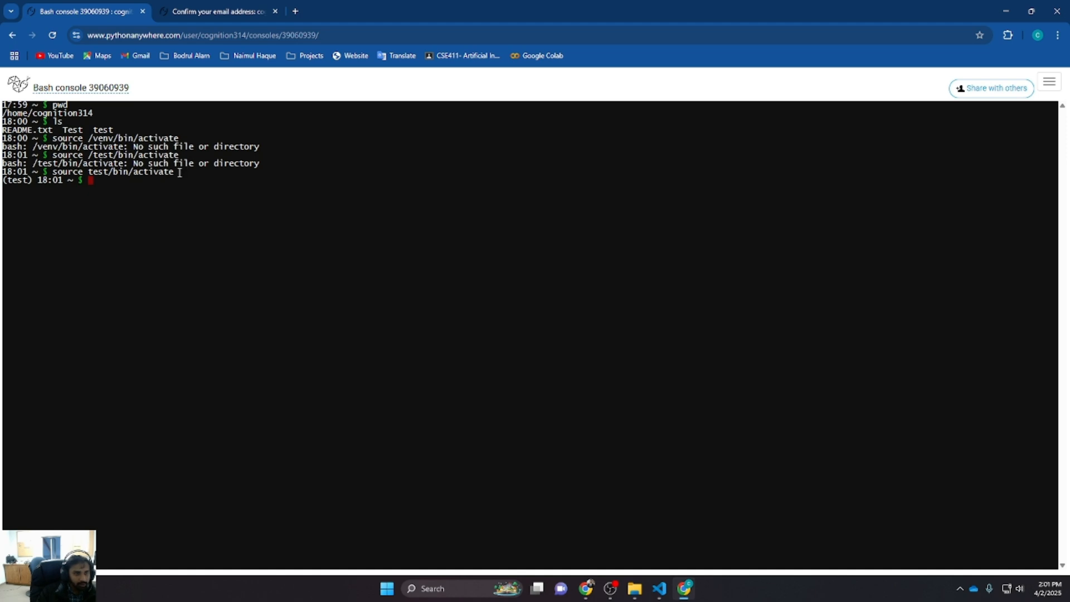
Highlight the activation command and the (test) prompt, then clear the console and list the home directory
left_click_drag(179, 172, 40, 172)
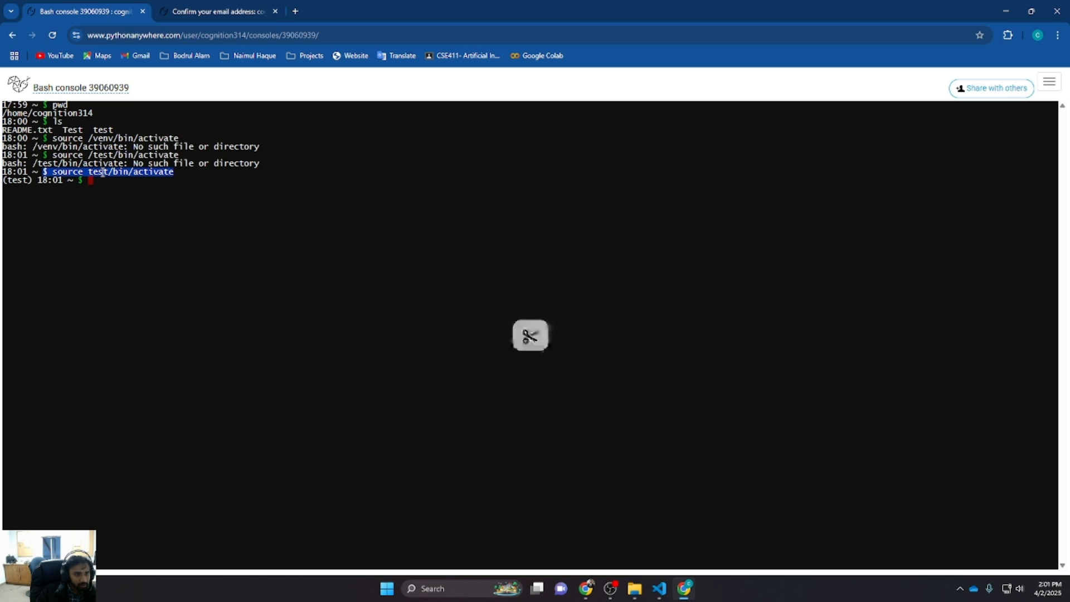
left_click(144, 186)
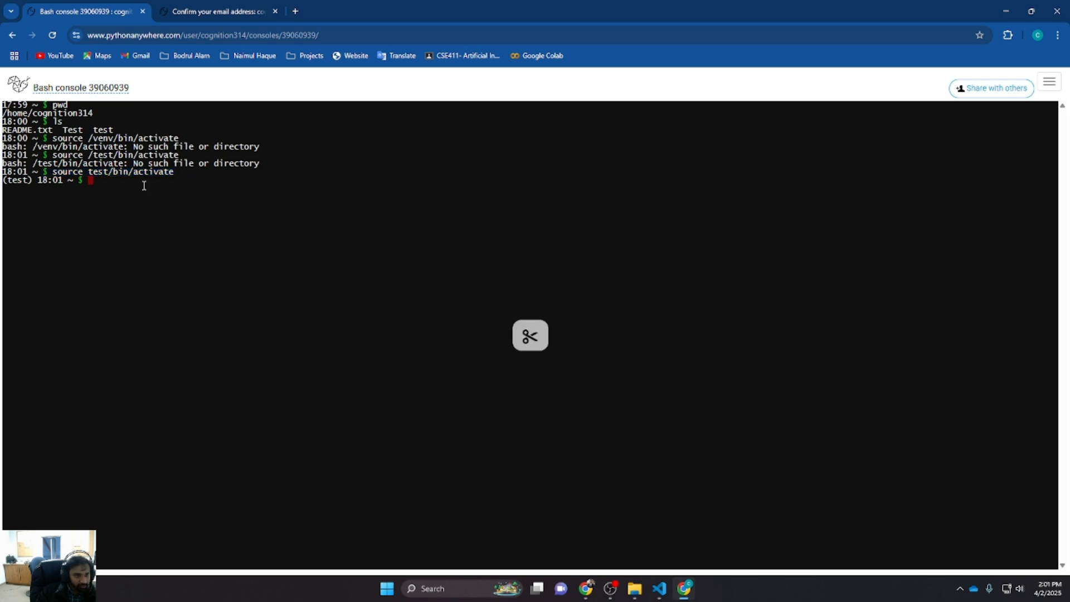
left_click_drag(34, 180, 5, 183)
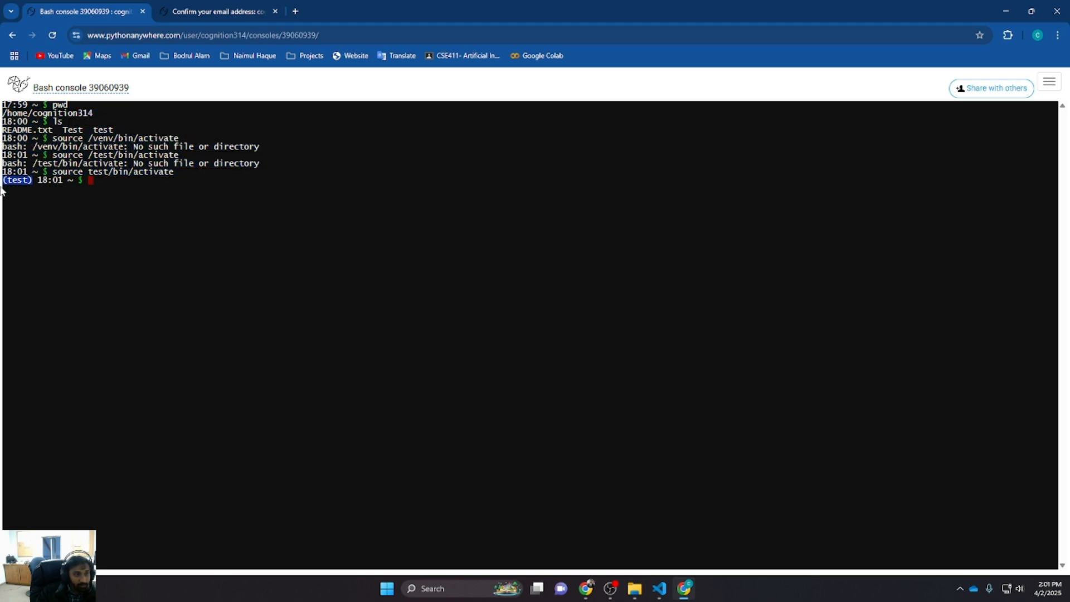
type("clear")
key("Return")
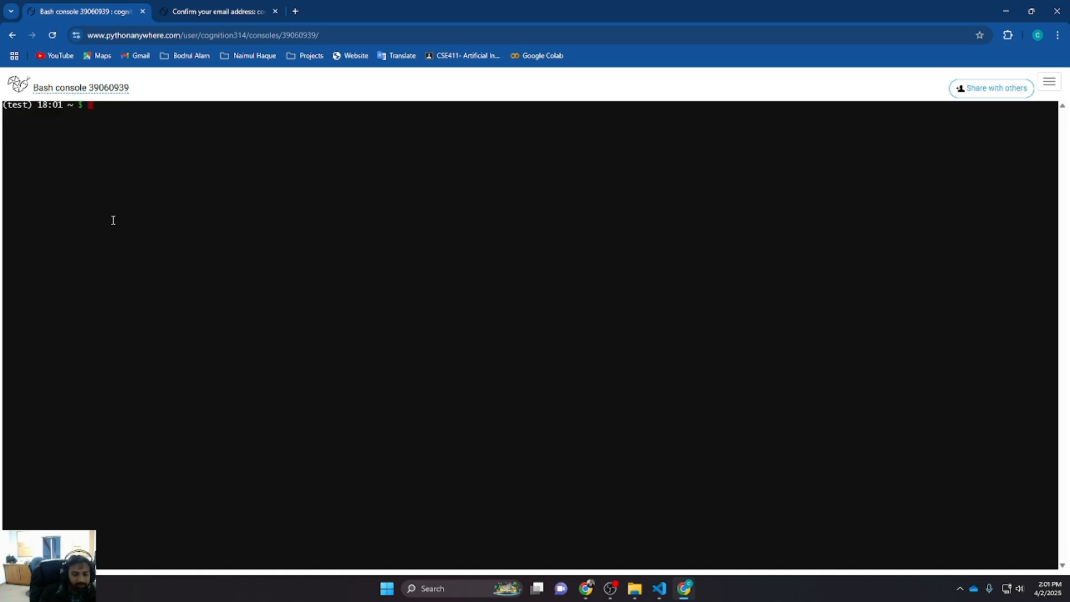
type("ls")
key("Return")
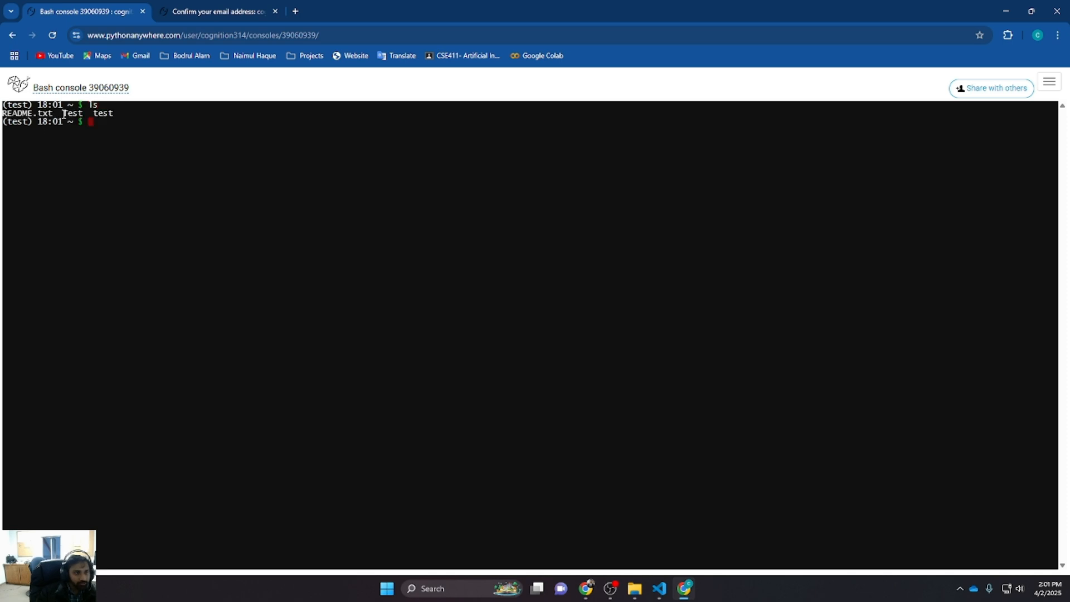
Change into the Test project directory with cd Test
left_click_drag(63, 113, 83, 113)
key("ctrl+x")
type("cd Test")
key("Return")
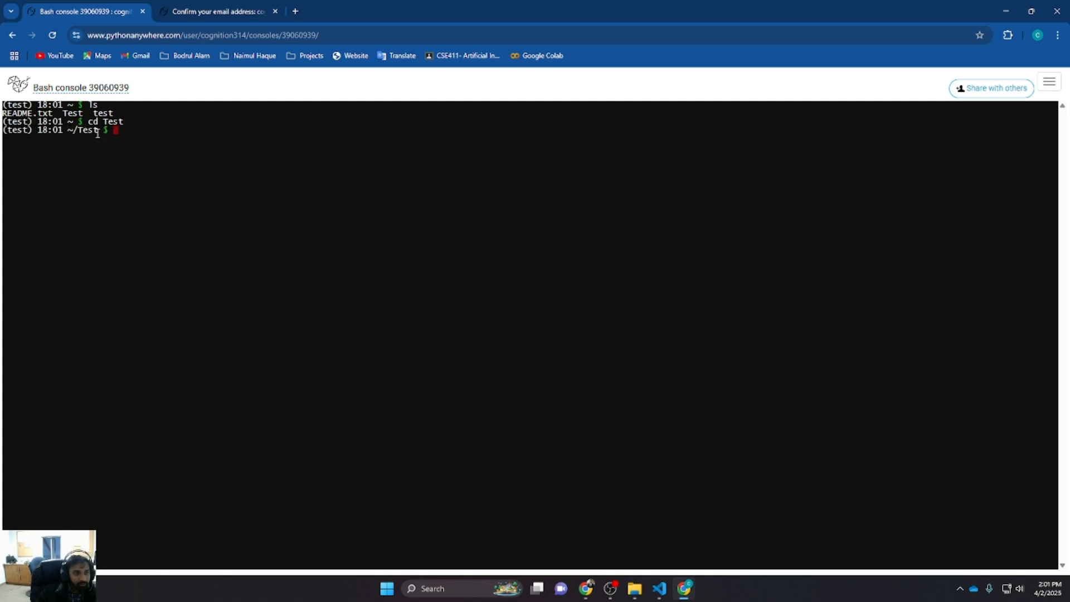
Select the Test directory name in the prompt and list the directory's contents
left_click_drag(100, 132, 74, 130)
key("ctrl+c")
type("ls")
key("Return")
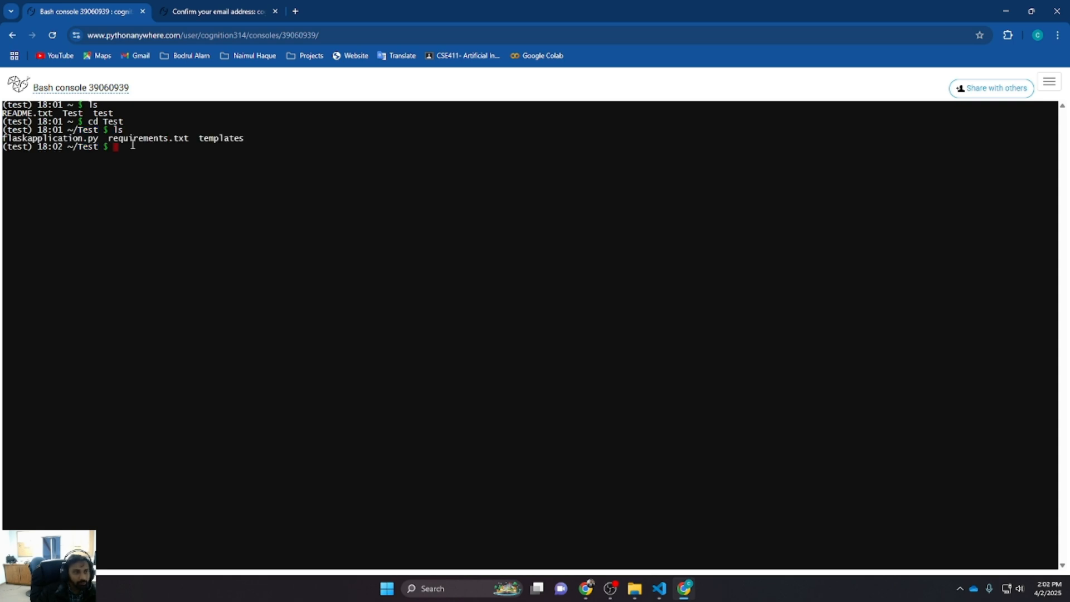
Select the file listing and list all files in Test, including hidden ones, with ls -a
left_click_drag(3, 138, 244, 139)
left_click(205, 162)
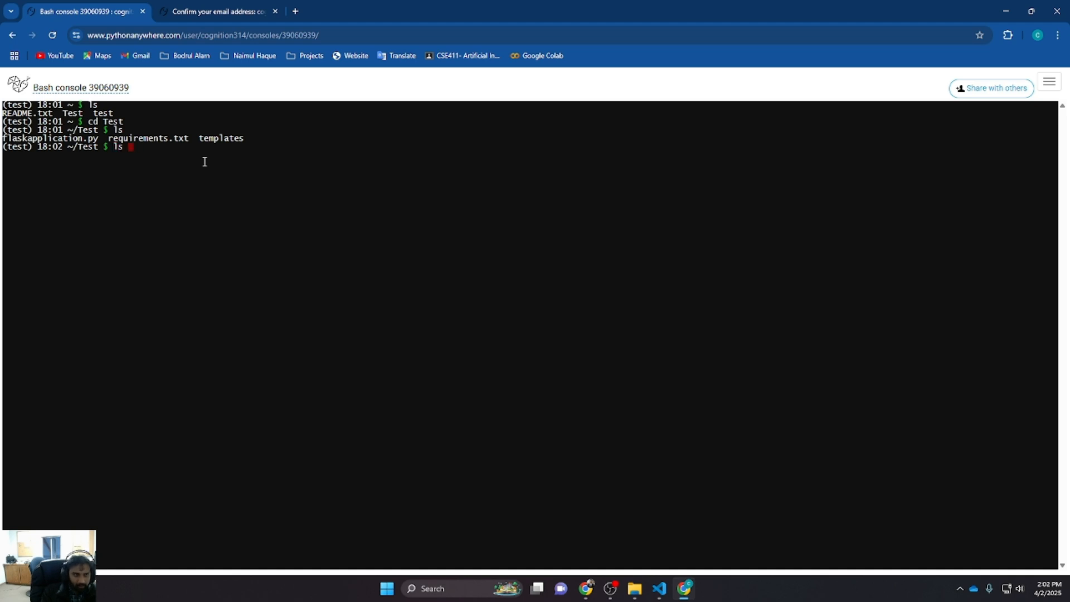
type("ls 0")
key("BackSpace")
type("-a")
key("Return")
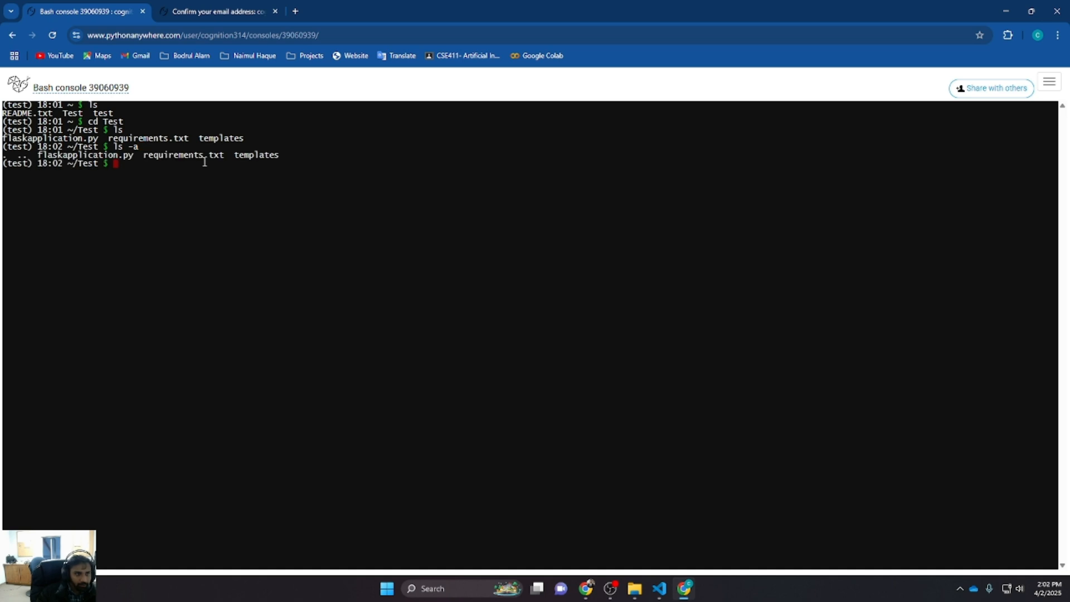
Clear the console and list the Test directory contents again
type("ls -a")
key("BackSpace")
key("BackSpace")
key("BackSpace")
key("BackSpace")
key("BackSpace")
type("clear")
key("Return")
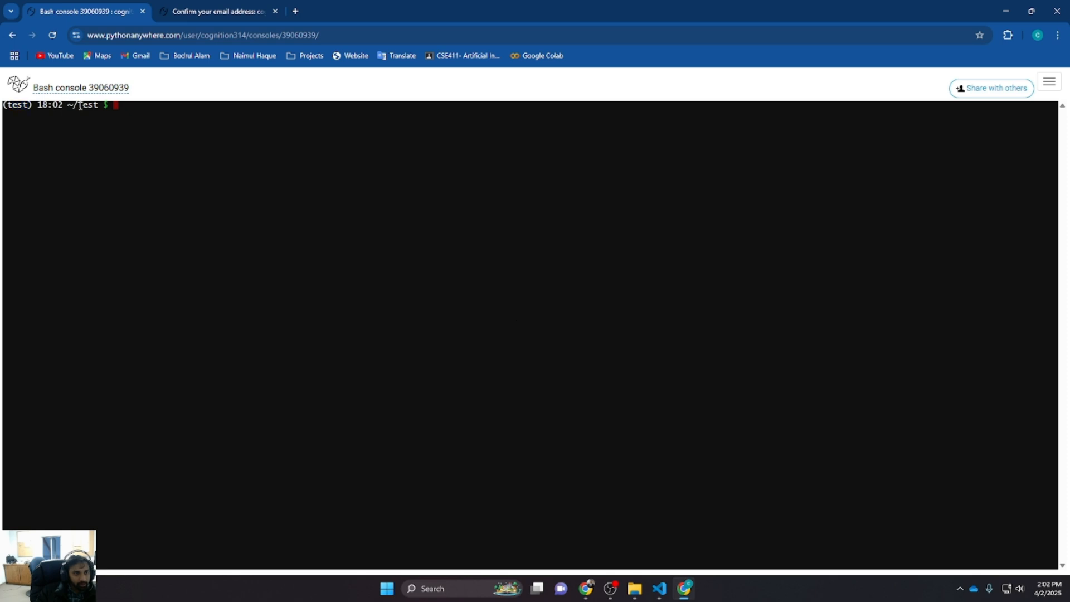
left_click_drag(79, 106, 97, 110)
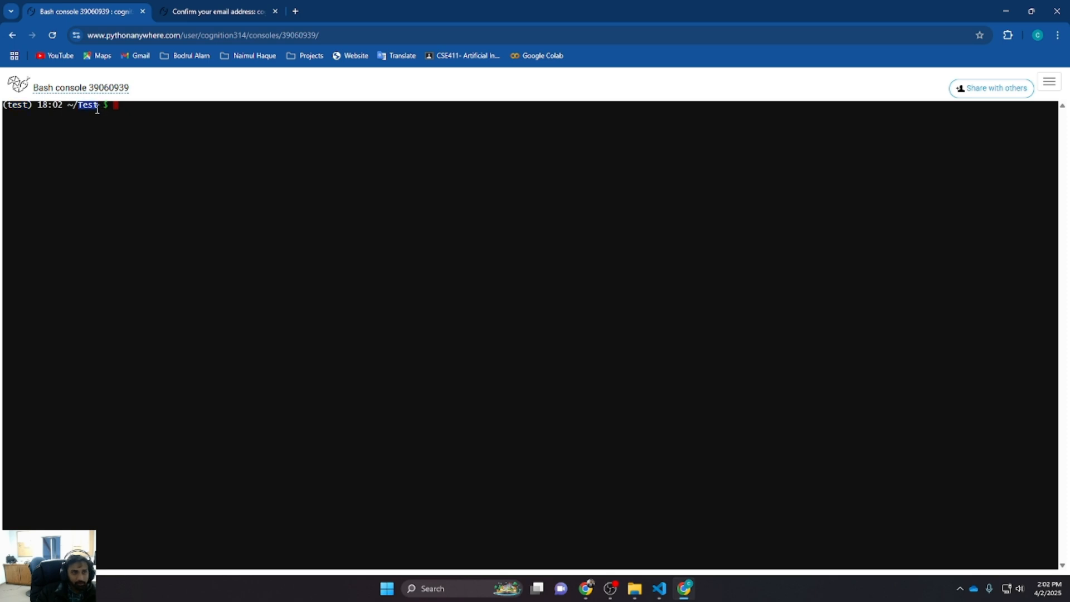
left_click(149, 116)
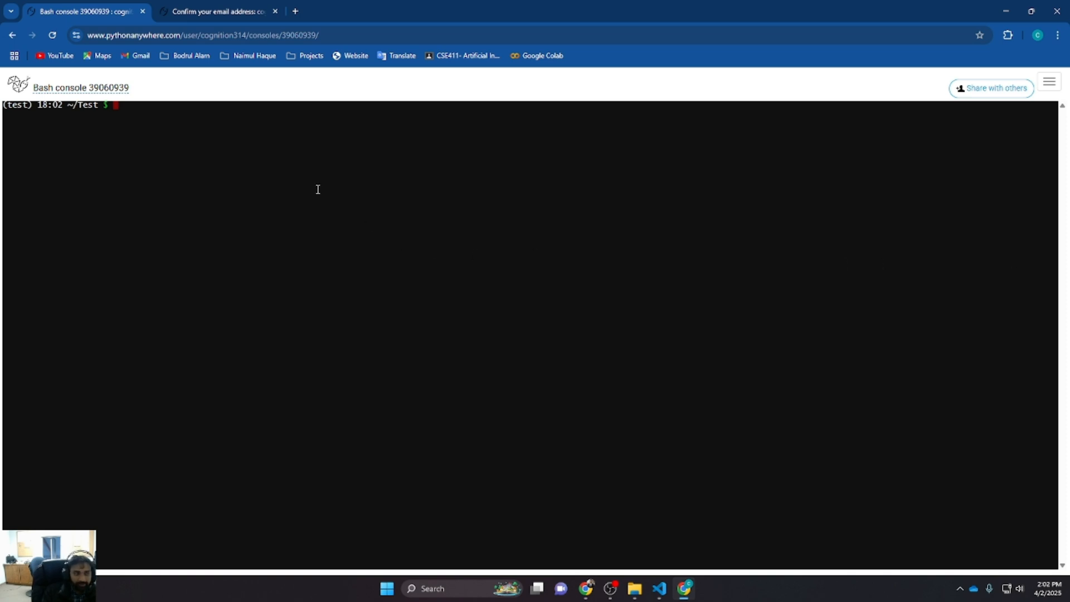
type("ls")
key("Return")
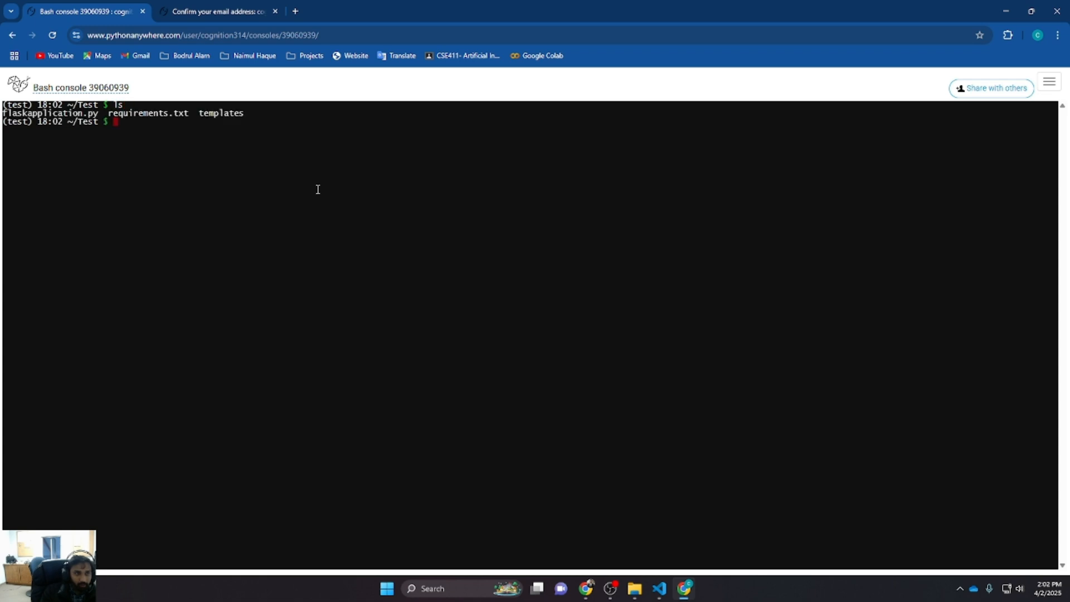
Copy the requirements.txt name, clear the console, and run pip install -r requirements.txt
left_click_drag(109, 113, 190, 115)
key("ctrl+c")
type("clear")
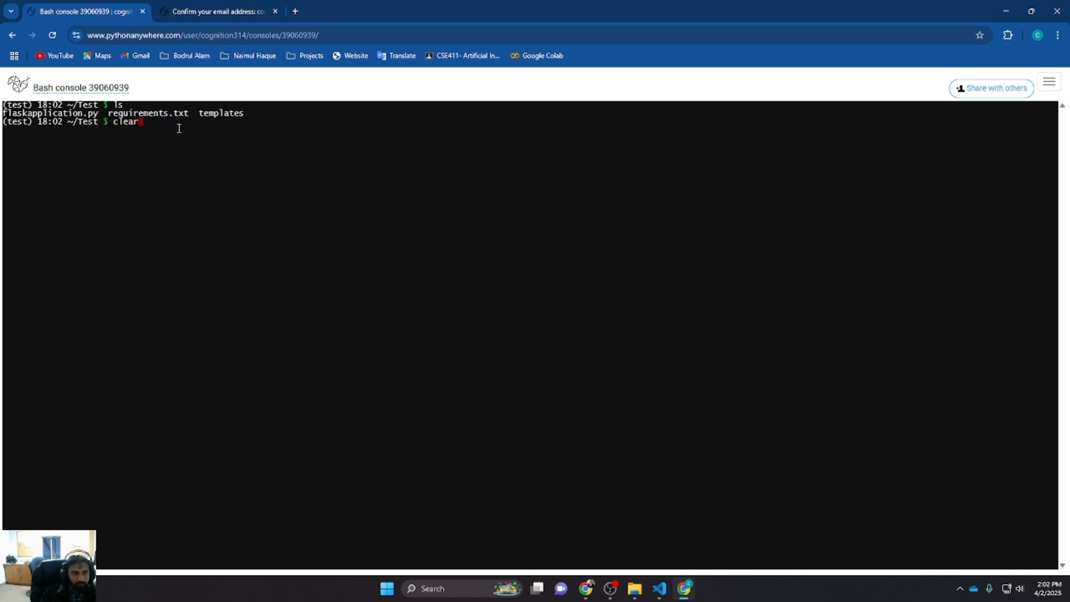
key("Return")
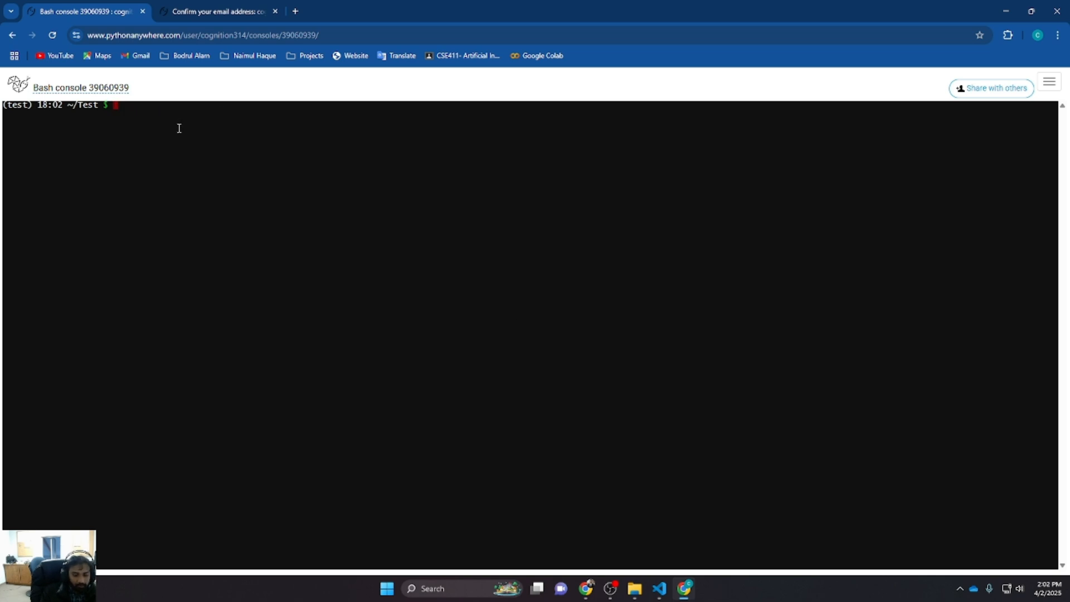
type("pip install -r requirements.txt")
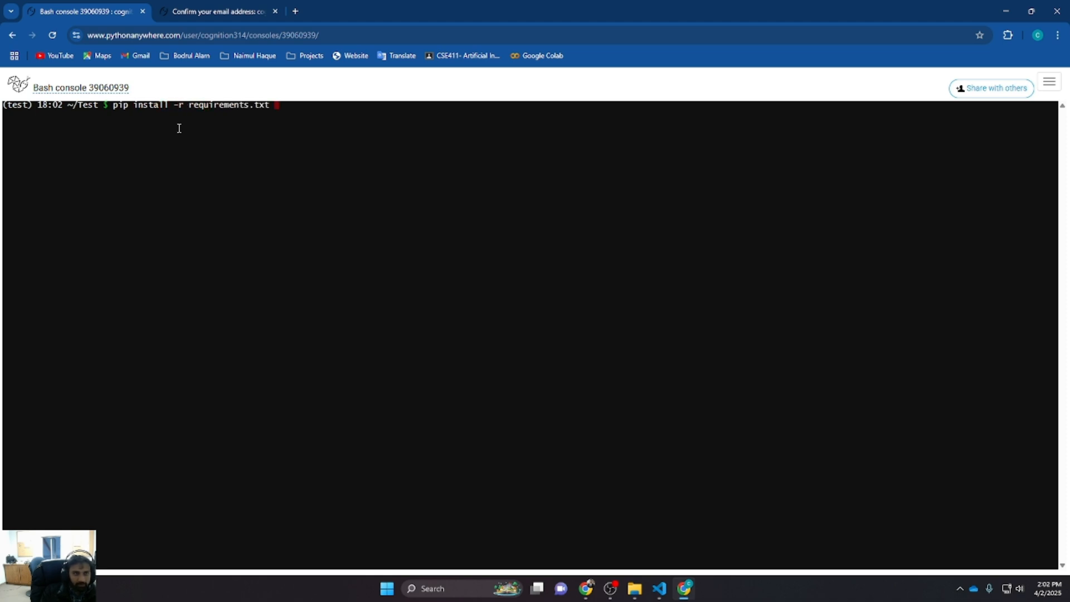
key("Return")
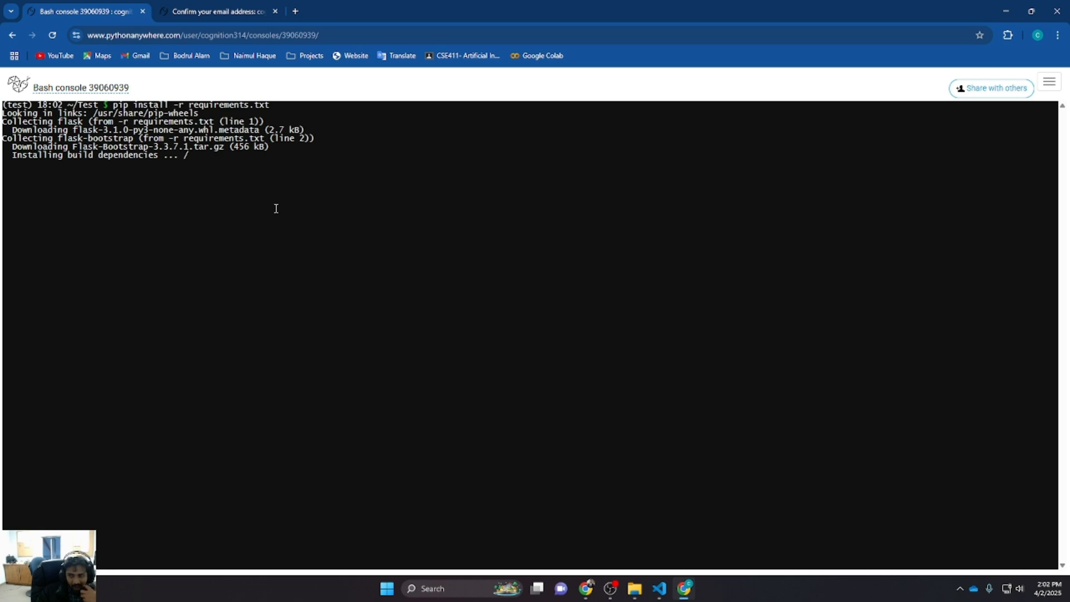
Check the PythonAnywhere dashboard tab while the installation runs, then return to the Bash console
key("alt+Tab")
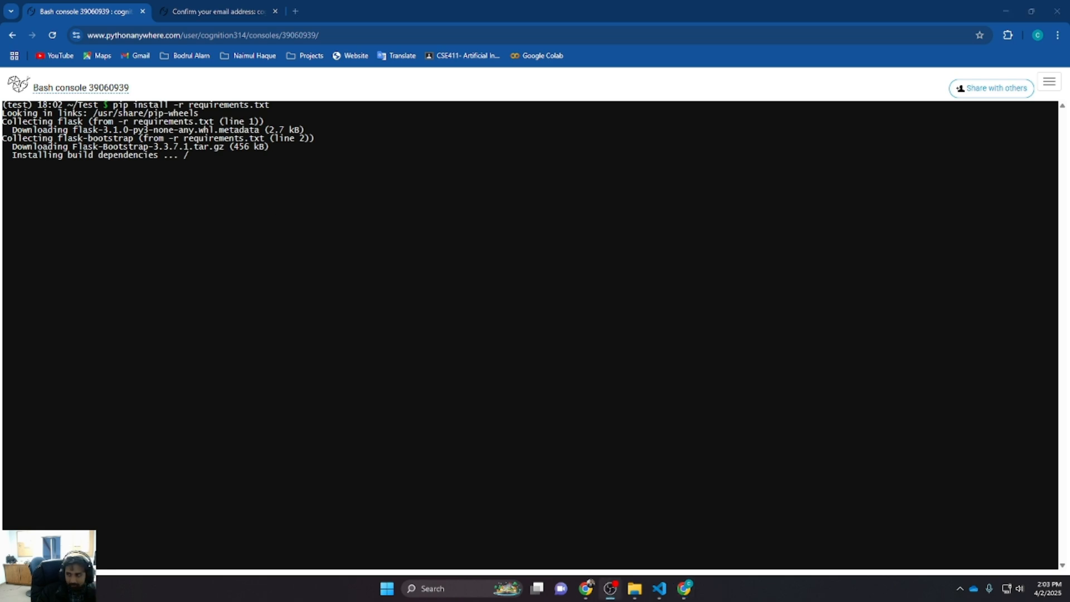
key("alt+Tab")
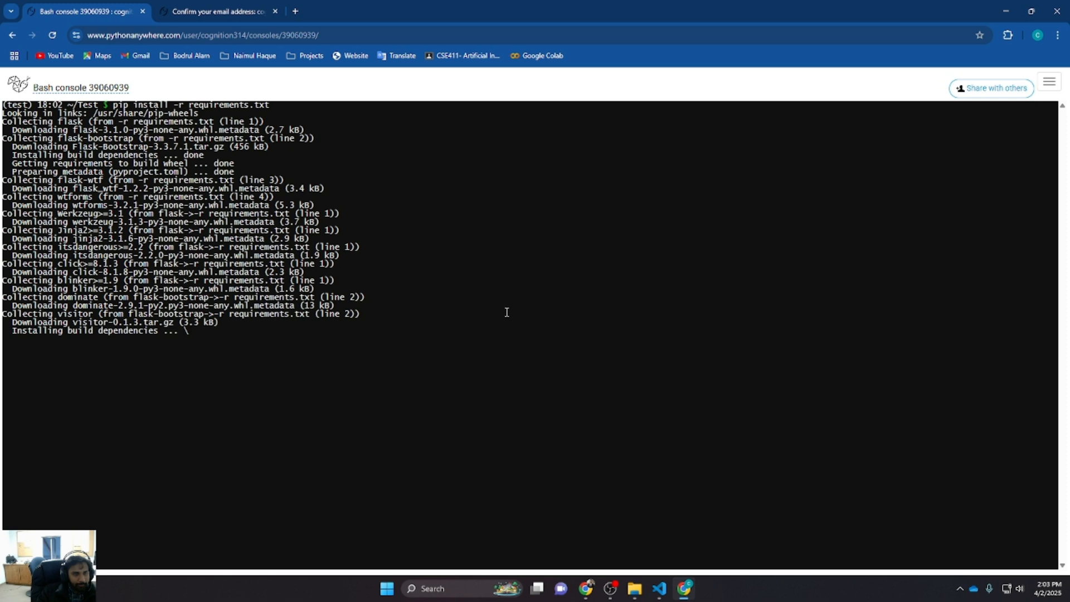
left_click(230, 8)
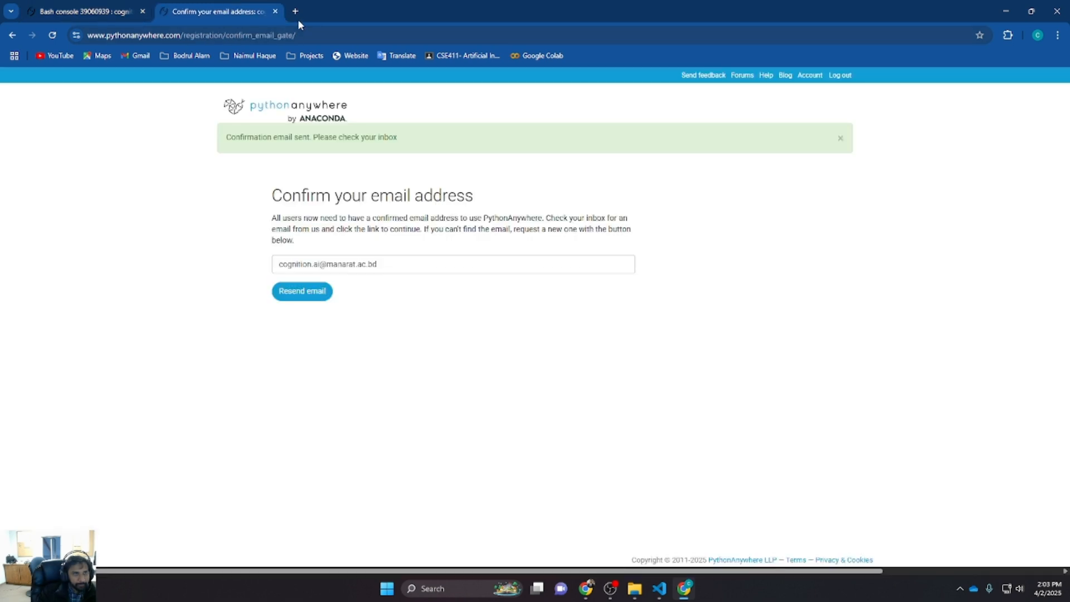
left_click(326, 120)
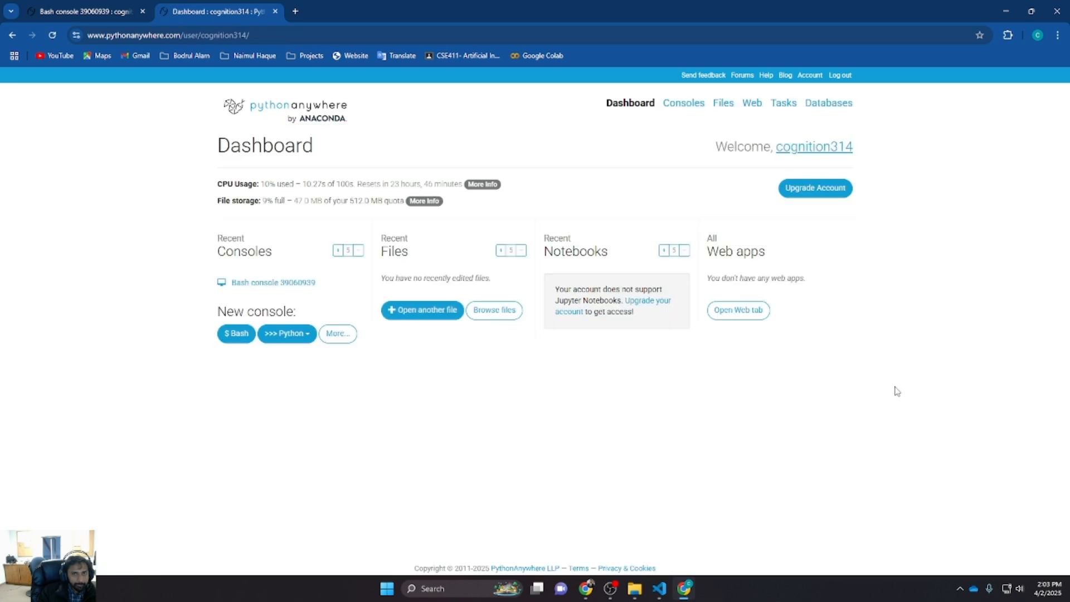
left_click(92, 11)
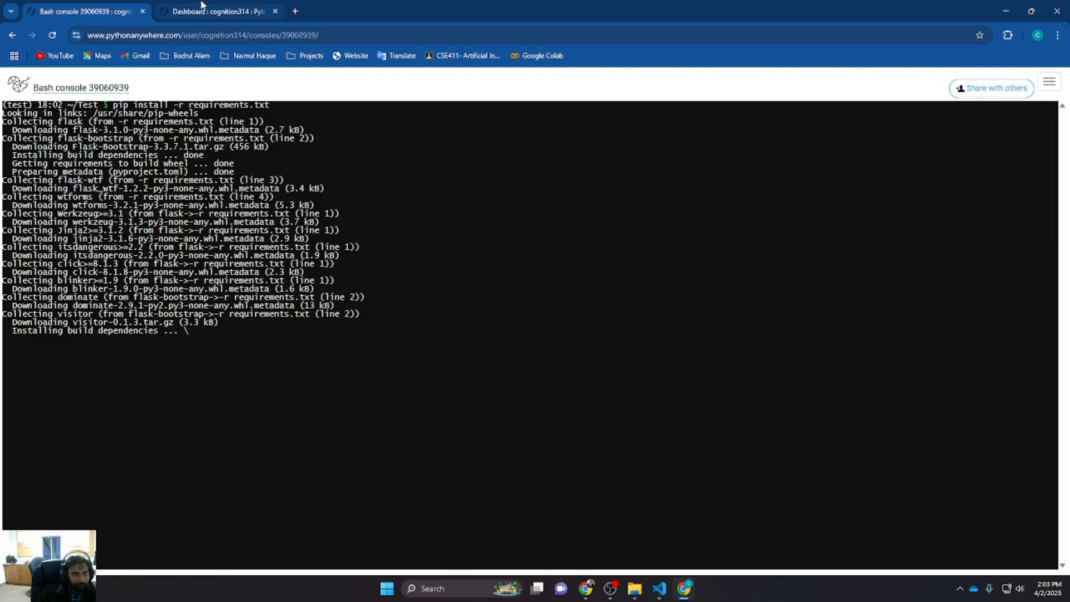
left_click(217, 10)
left_click(88, 6)
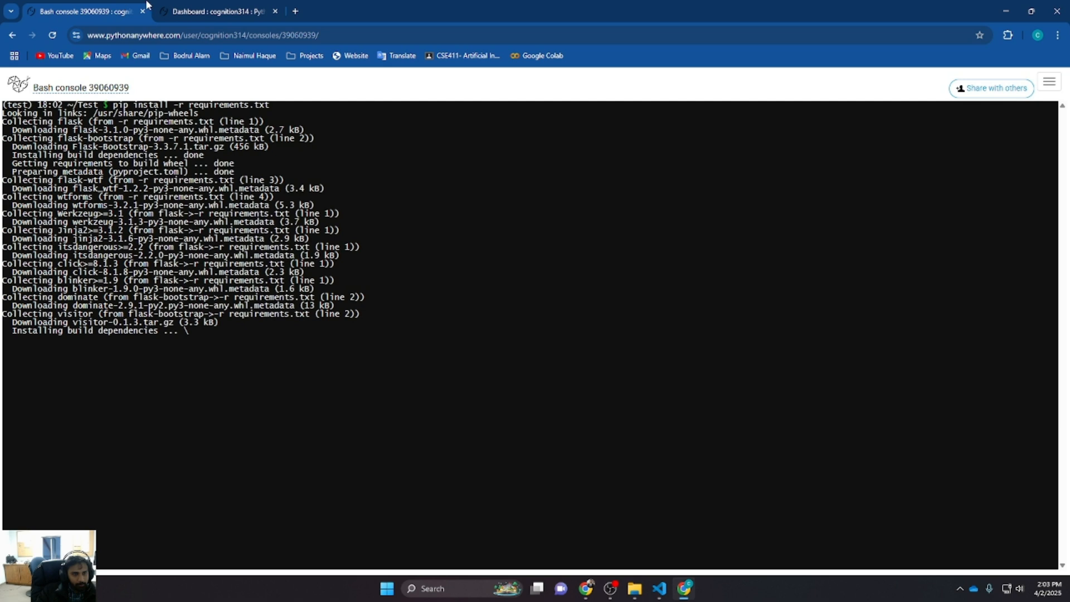
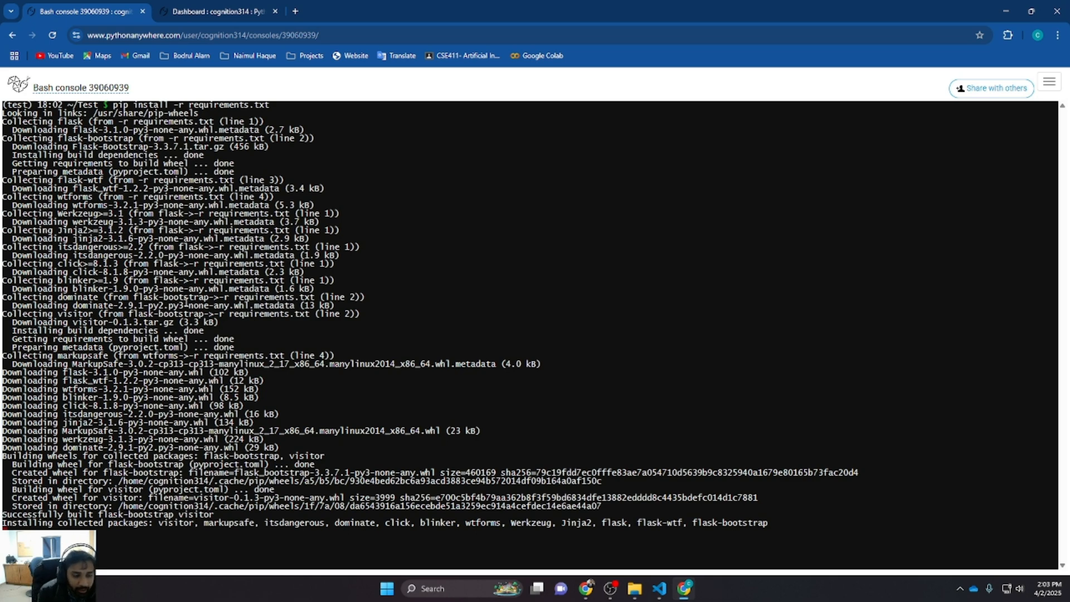
Glance at the dashboard tab, return to the Bash console and clear it
left_click(208, 8)
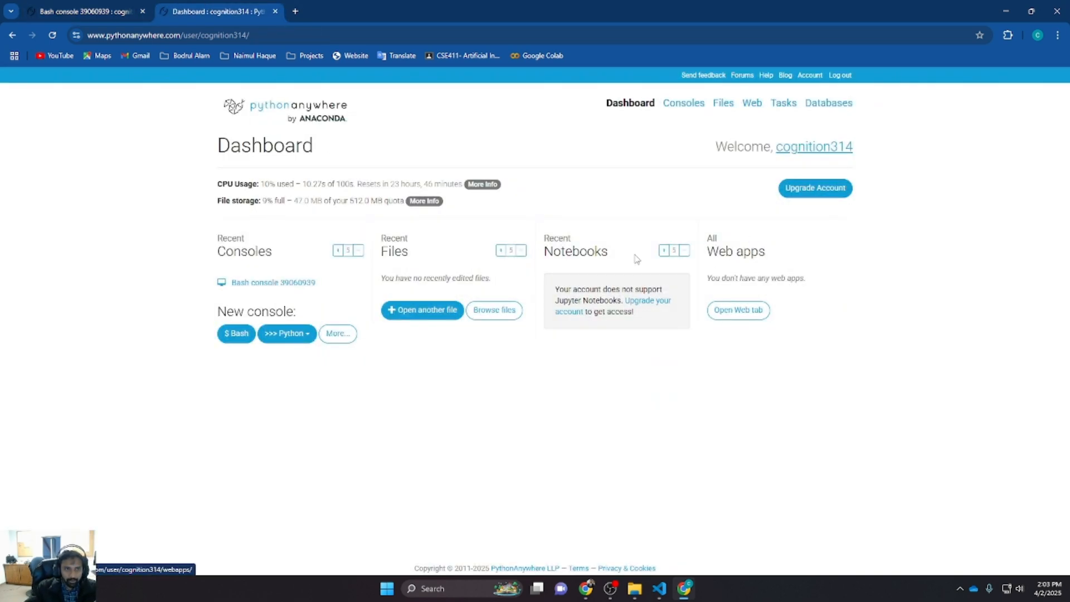
left_click(50, 8)
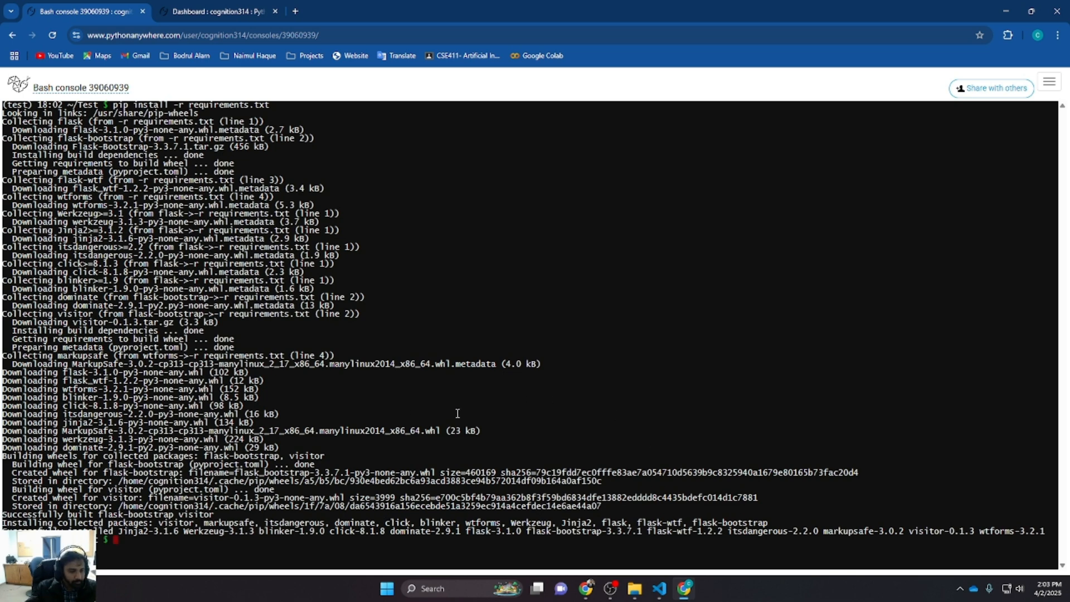
type("clear")
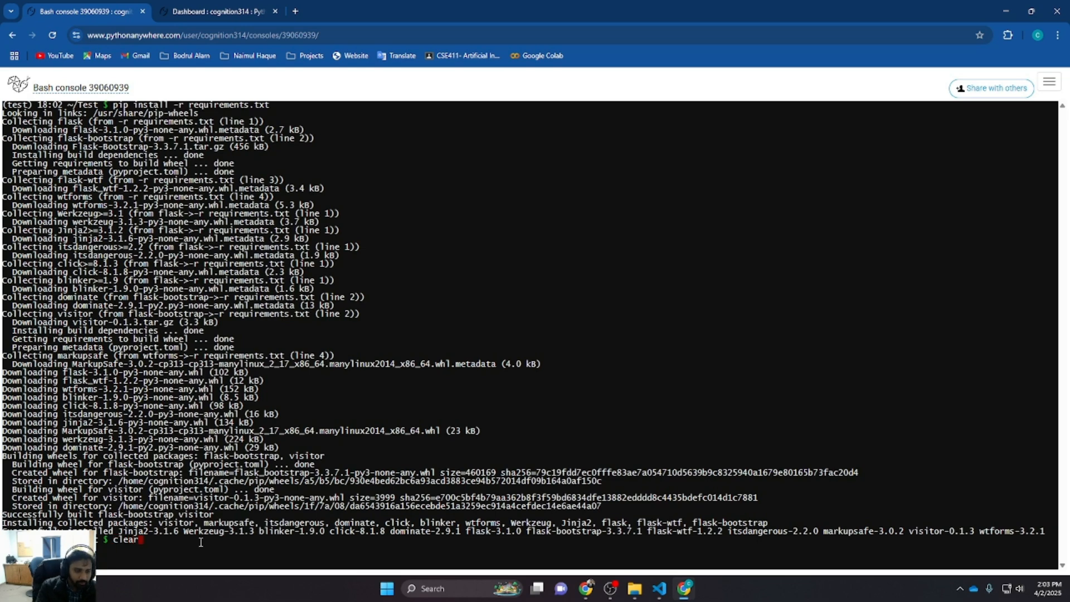
key("Return")
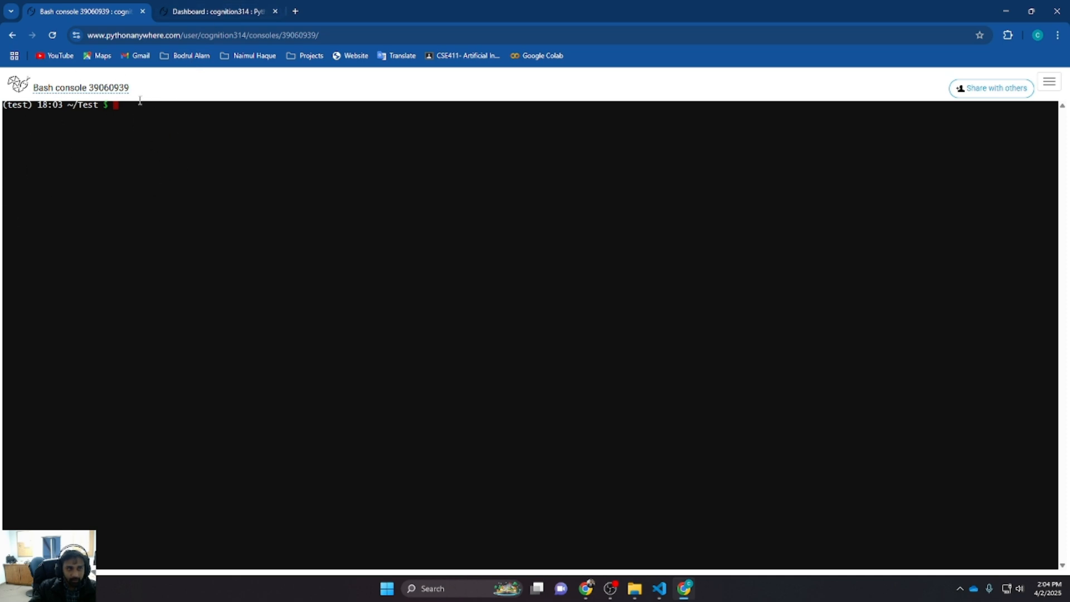
From the dashboard, open the web apps section and start adding a new web app
left_click(226, 8)
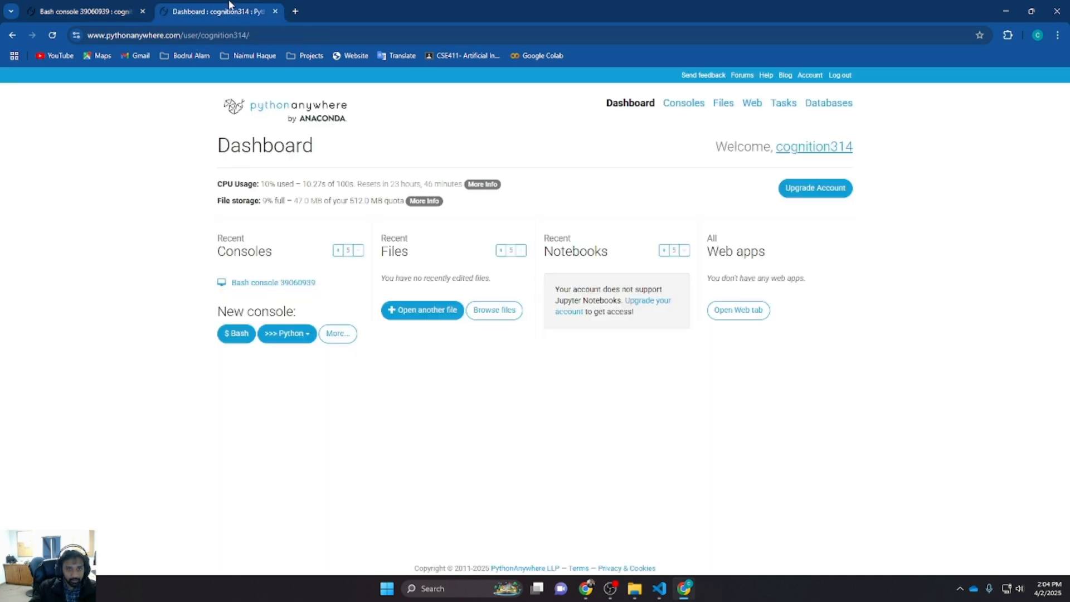
left_click(739, 316)
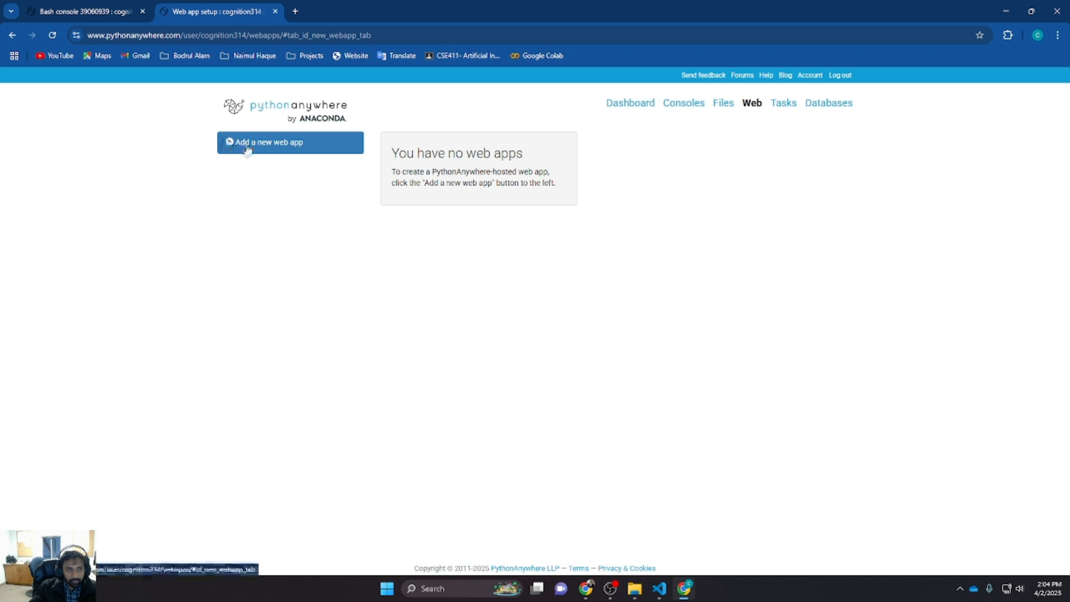
left_click(294, 146)
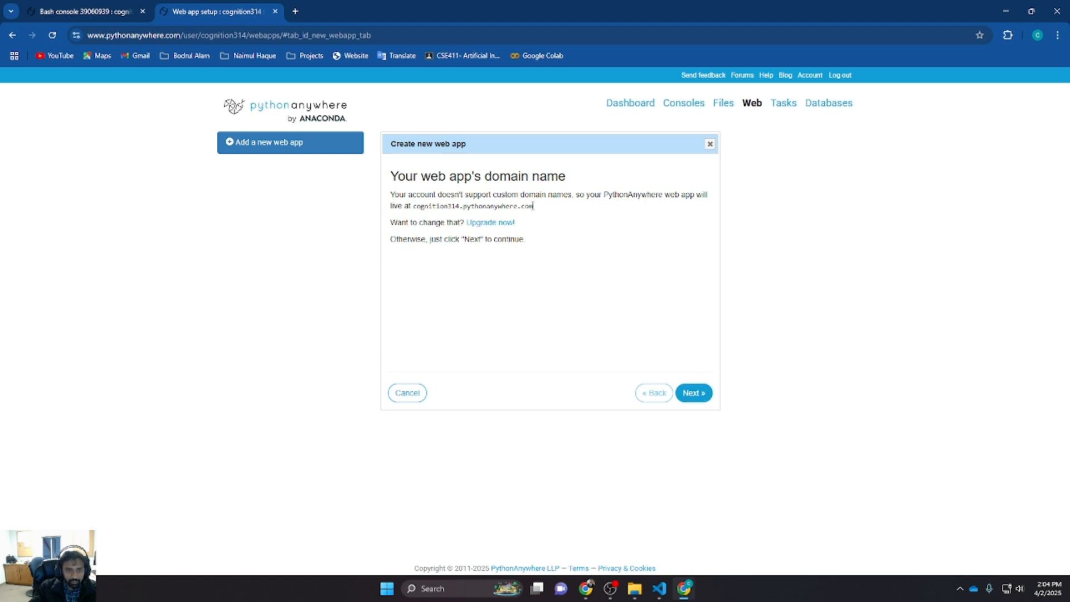
Copy the web app's domain name, open cognition314.pythonanywhere.com in a new tab, then close that tab
left_click_drag(533, 205, 414, 206)
key("ctrl+c")
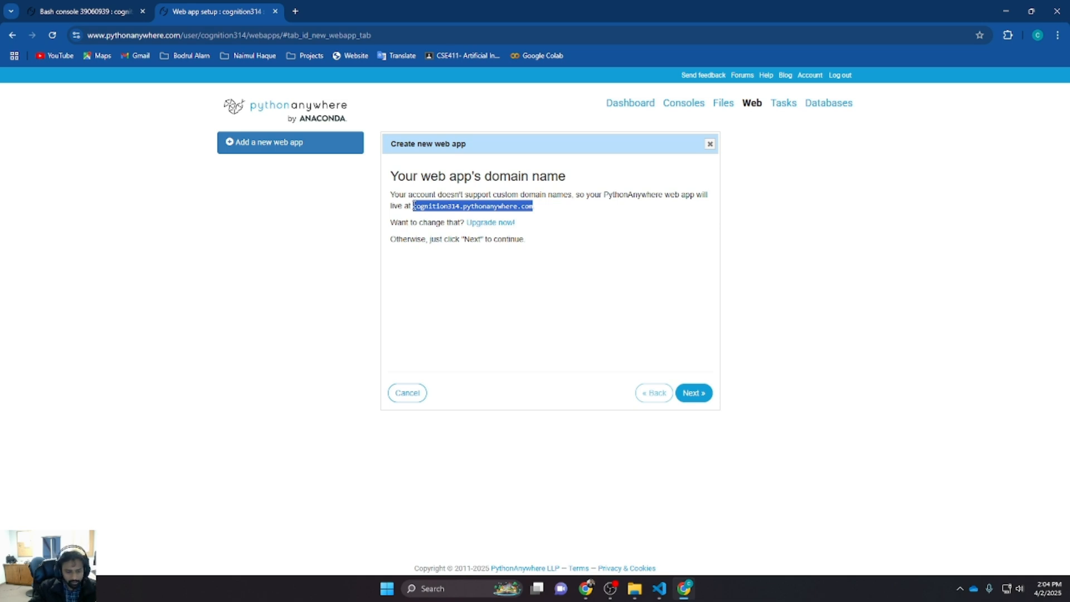
left_click(295, 11)
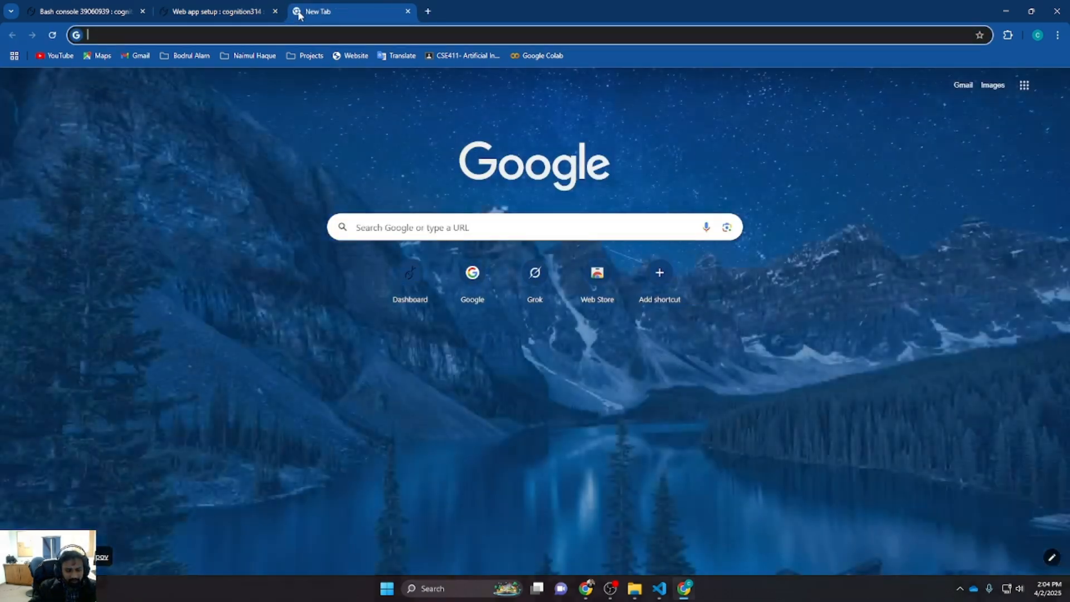
key("ctrl+v")
key("Return")
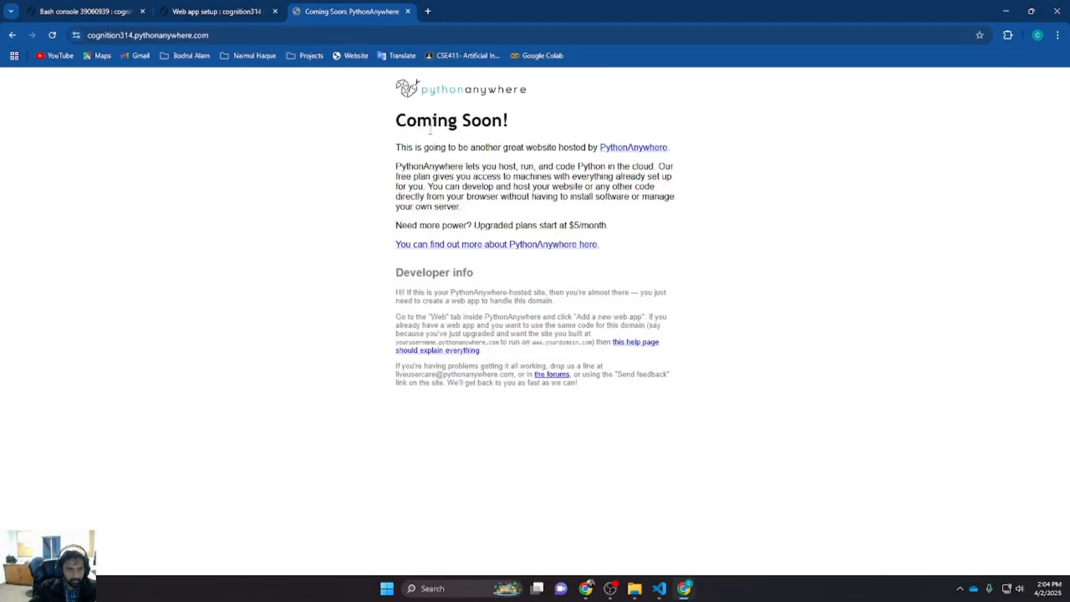
left_click(408, 12)
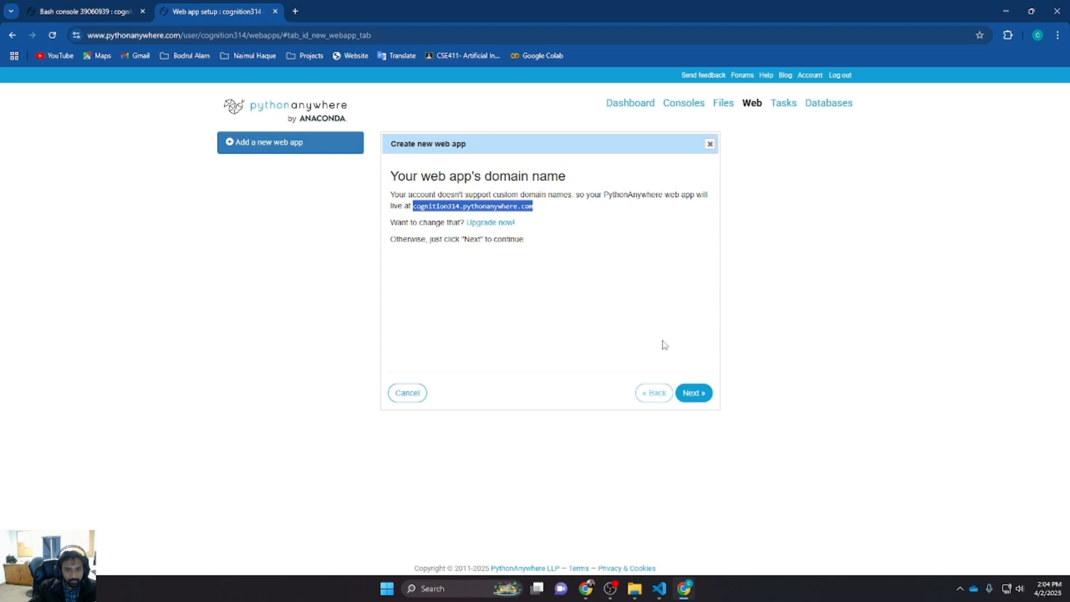
Continue past the domain page, choose the Flask framework and Python 3.13
left_click(598, 319)
left_click(697, 393)
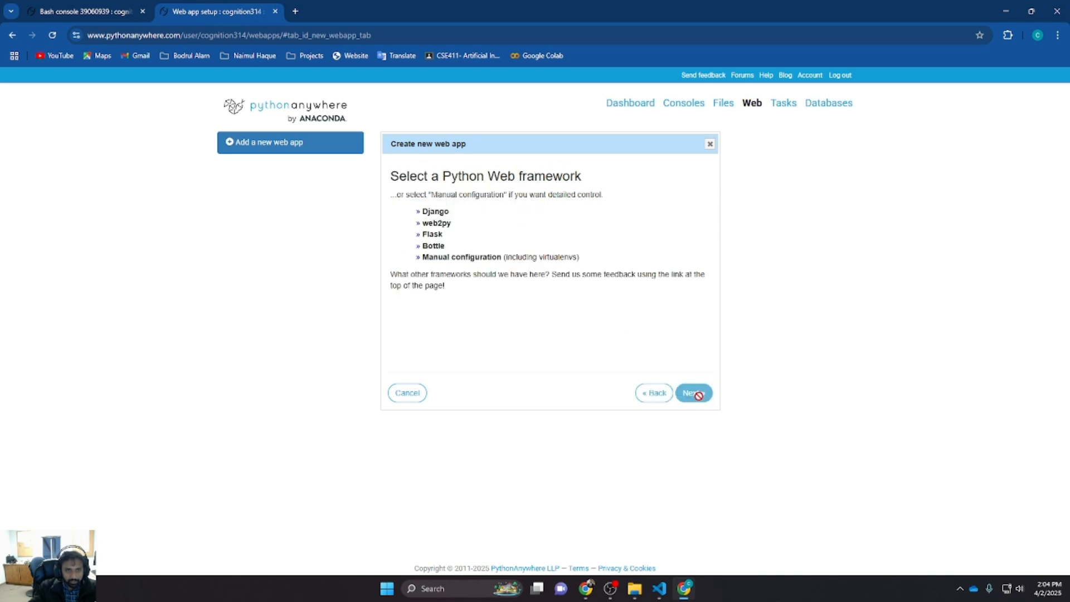
left_click(434, 235)
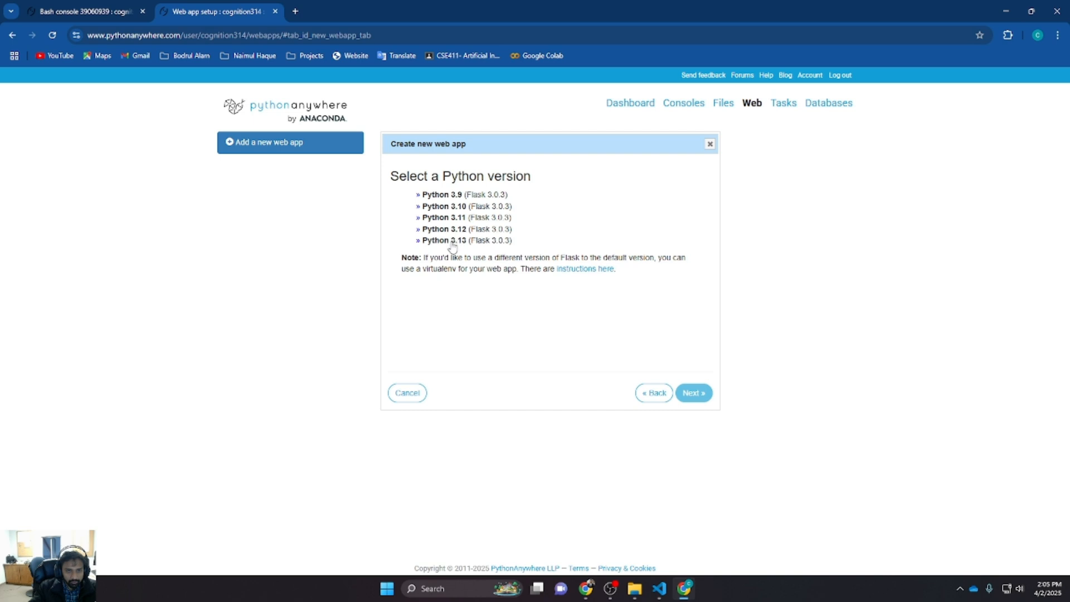
left_click(453, 241)
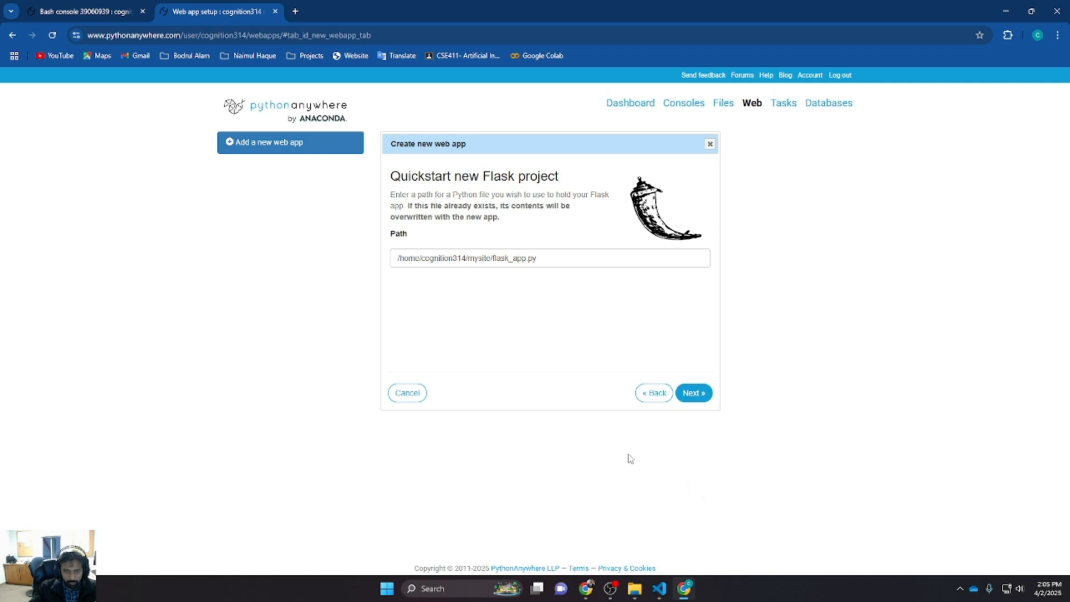
Check the main Flask file's name in the local code editor and reselect Python 3.13
left_click(659, 589)
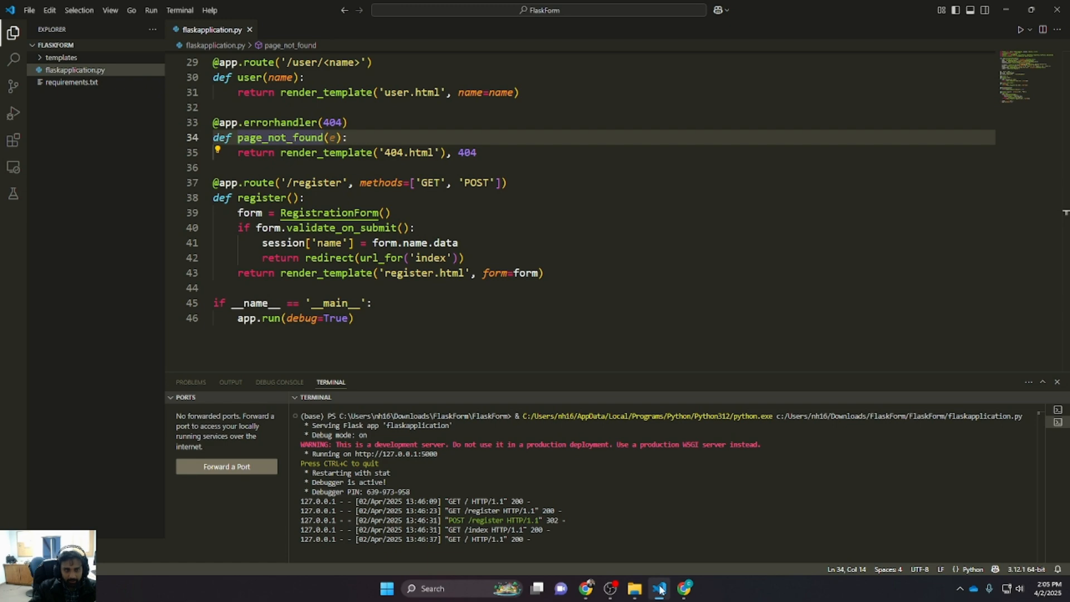
left_click(659, 588)
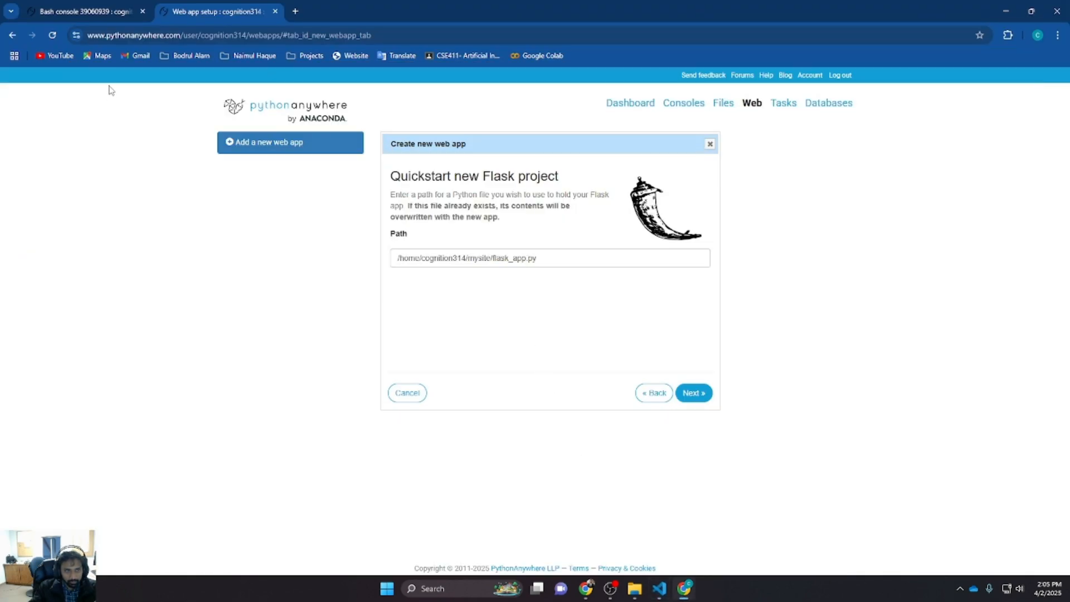
left_click(644, 396)
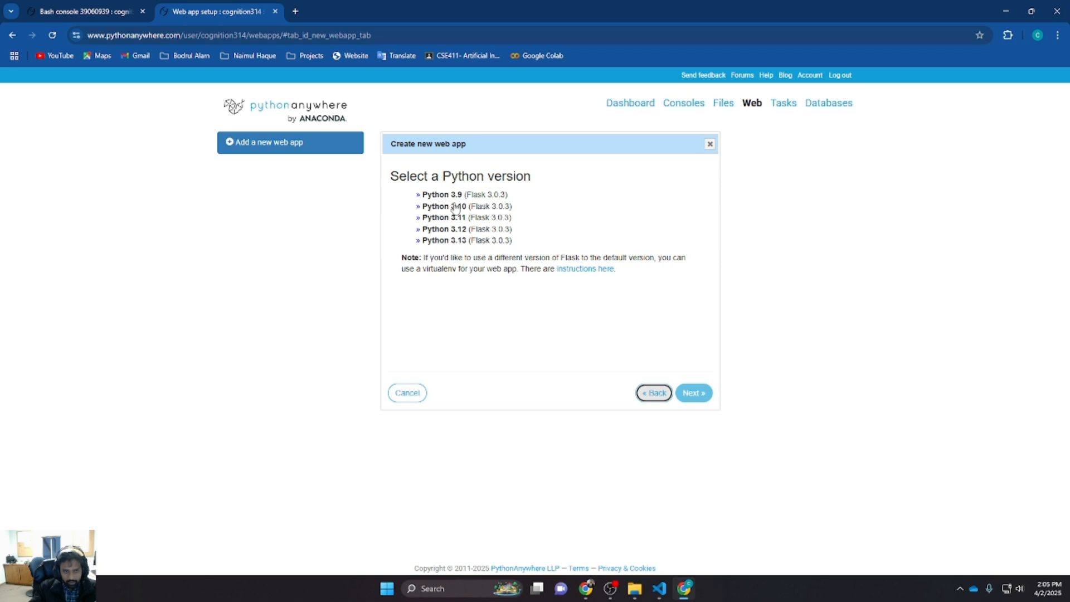
left_click(454, 240)
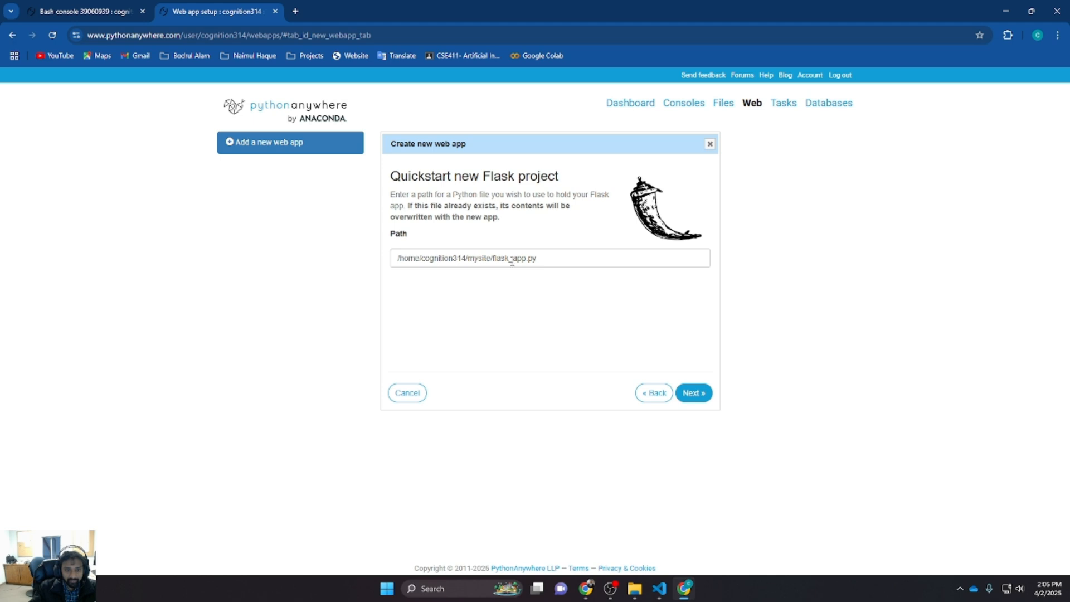
Open flaskapplication.py from the Test folder in a new tab and copy its file path from the address
double_click(521, 260)
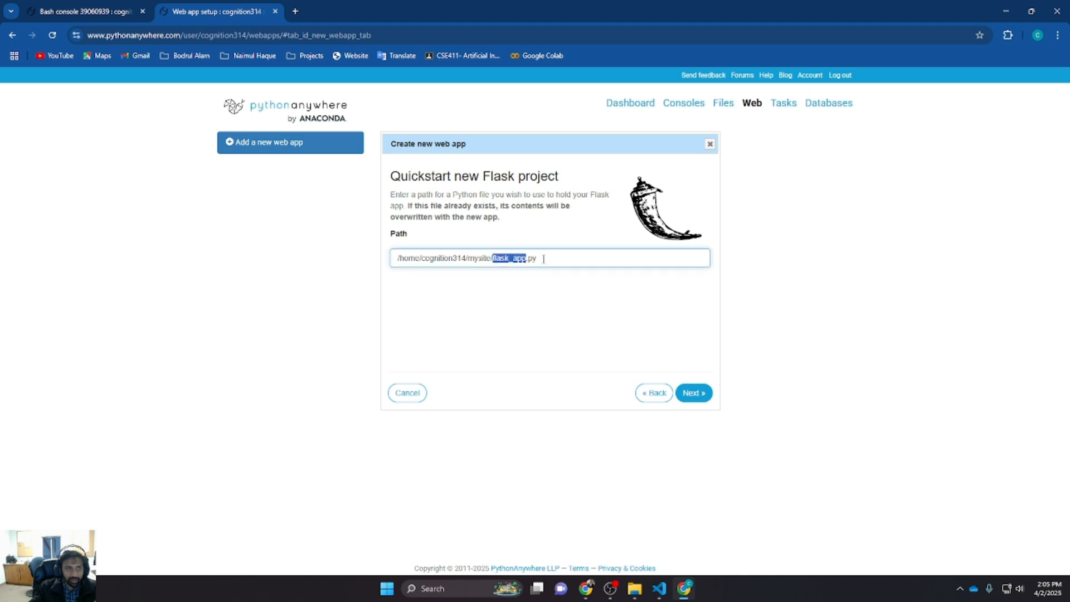
left_click(108, 8)
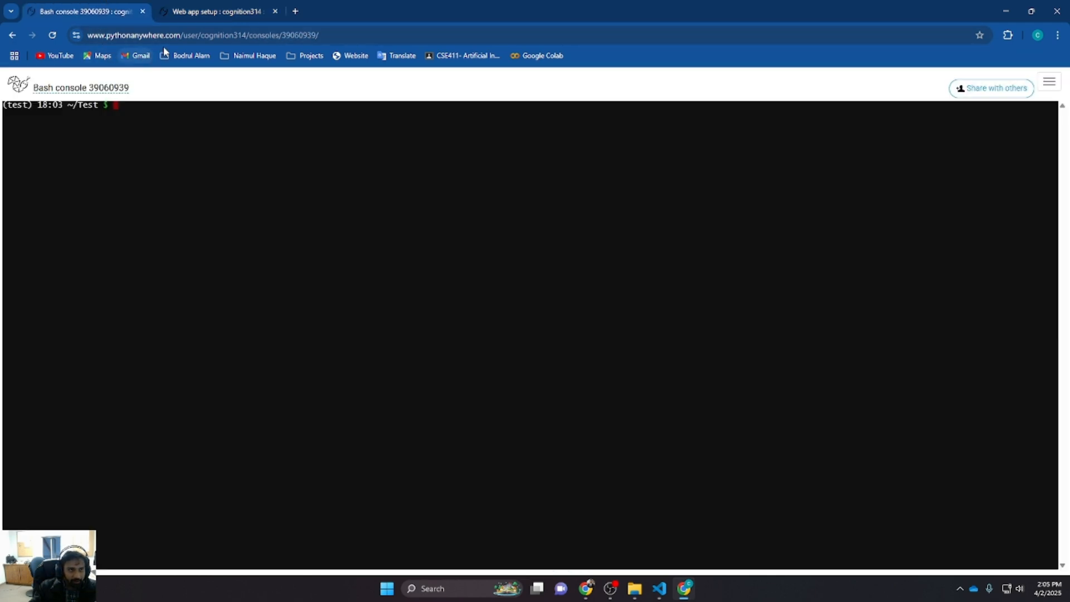
left_click(210, 12)
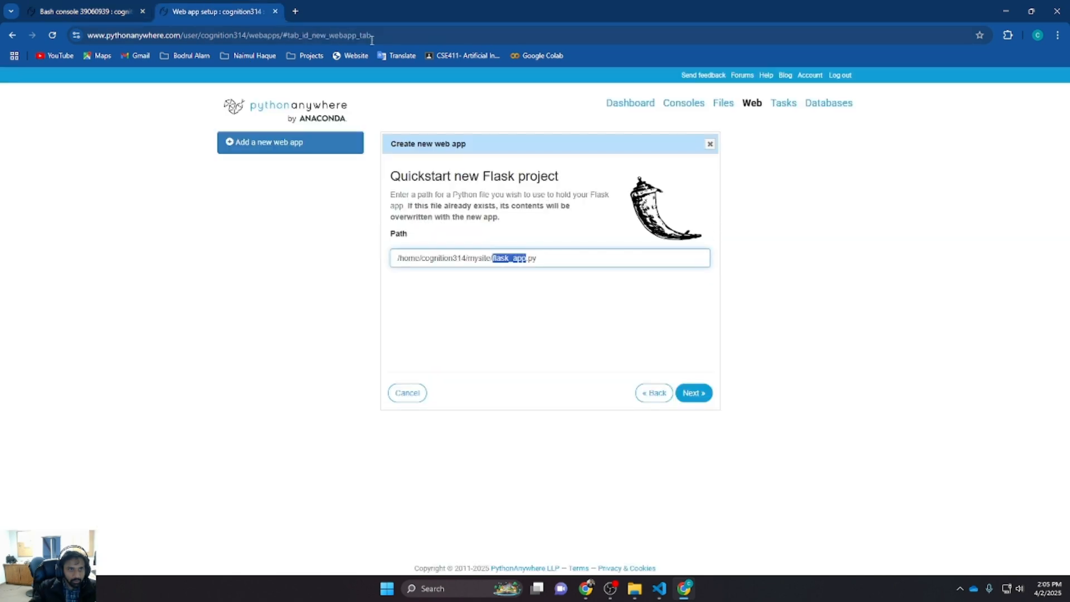
right_click(280, 110)
left_click(317, 119)
left_click(321, 13)
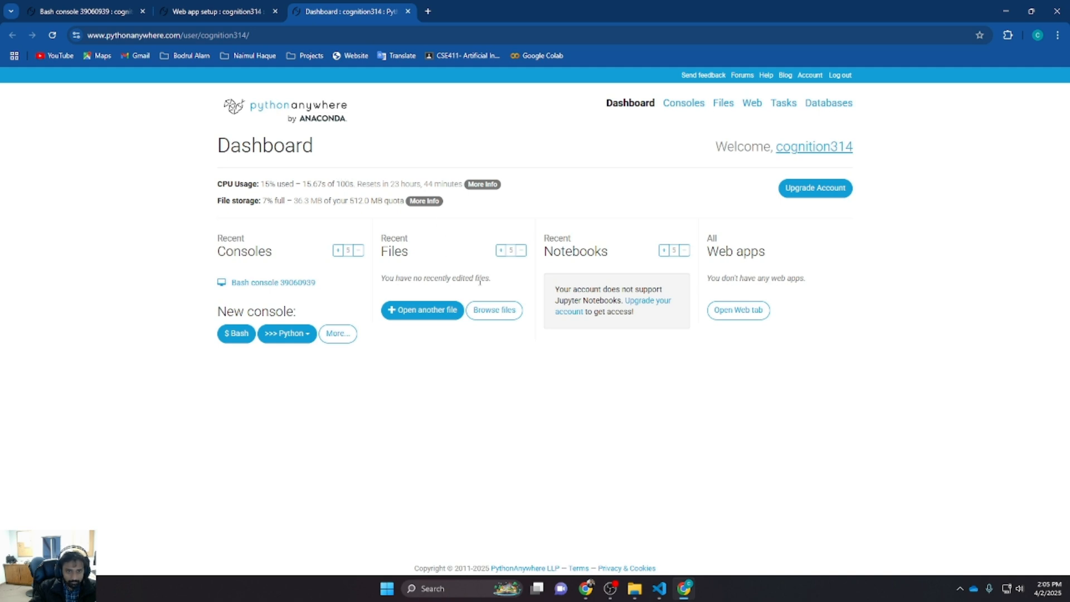
left_click(498, 310)
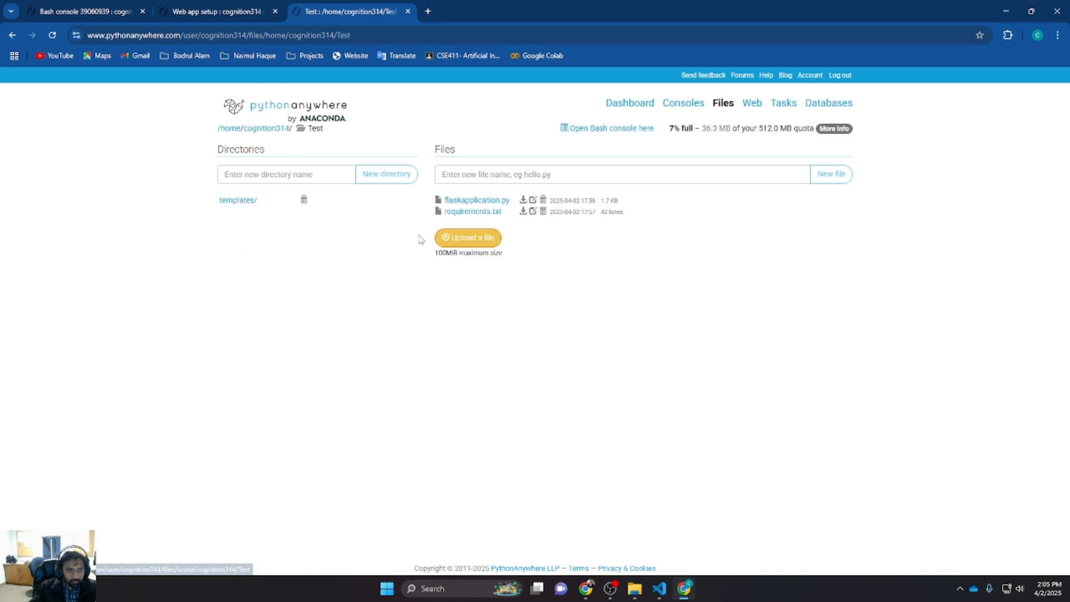
left_click(500, 200)
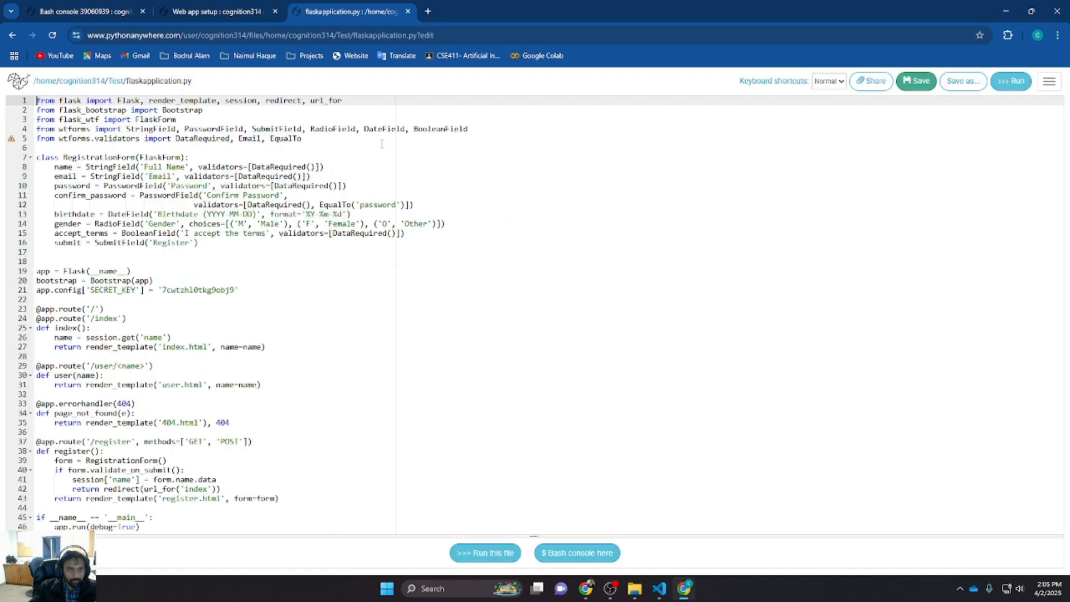
left_click_drag(418, 35, 268, 38)
key("ctrl+c")
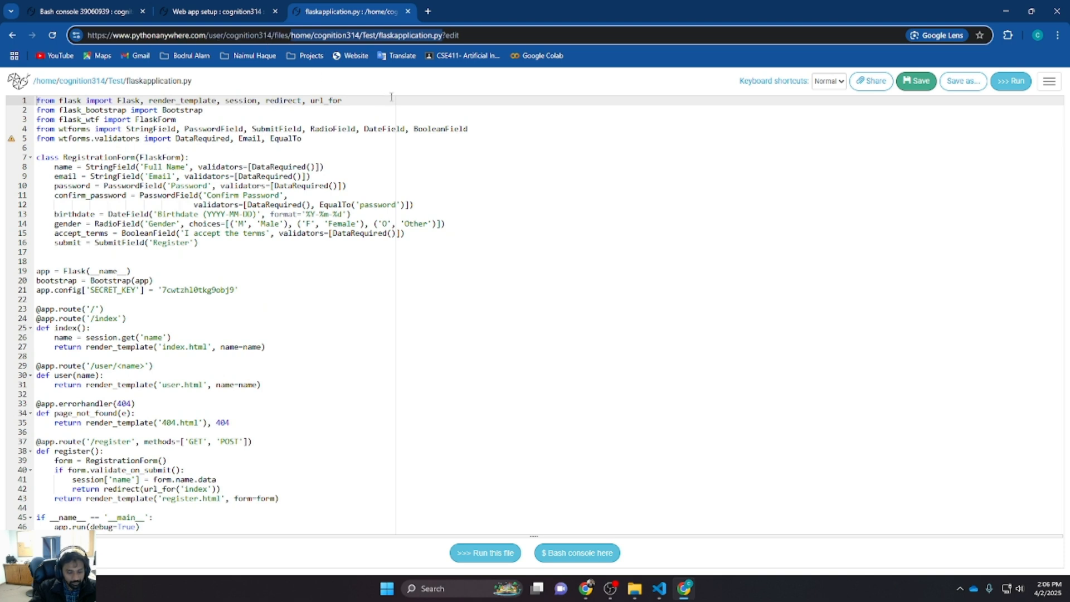
Set the Flask project path to /home/cognition314/Test/flaskapplication.py and finish creating the web app
left_click(223, 11)
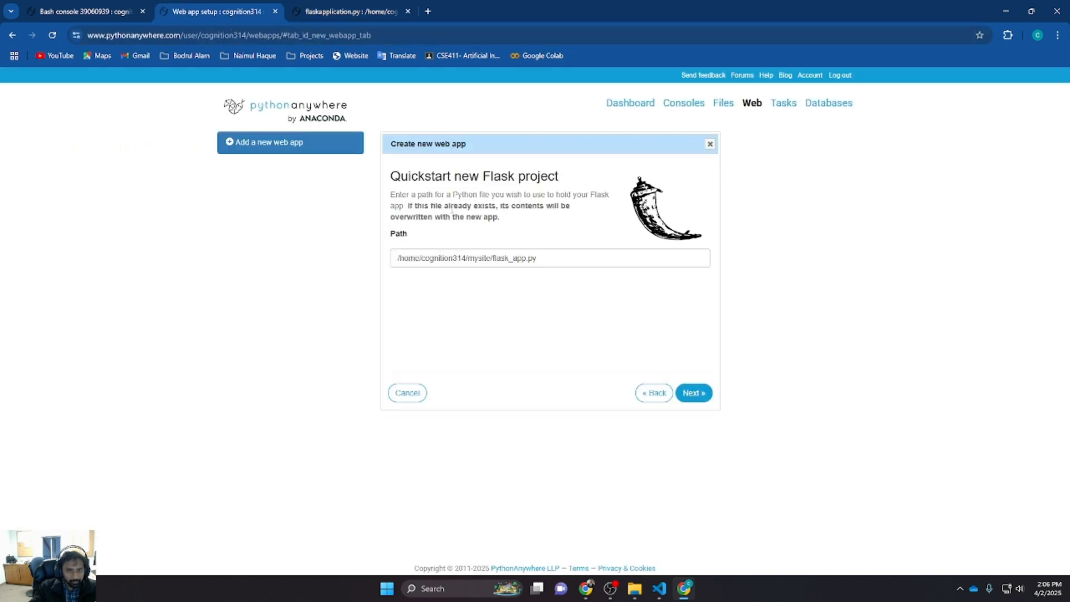
left_click_drag(538, 258, 471, 259)
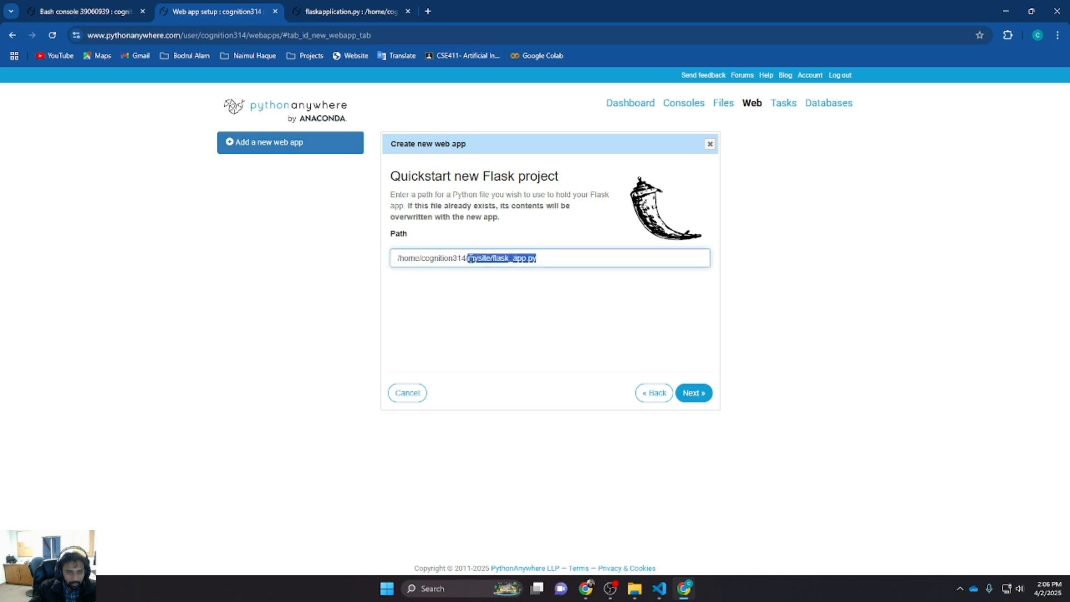
key("ctrl+v")
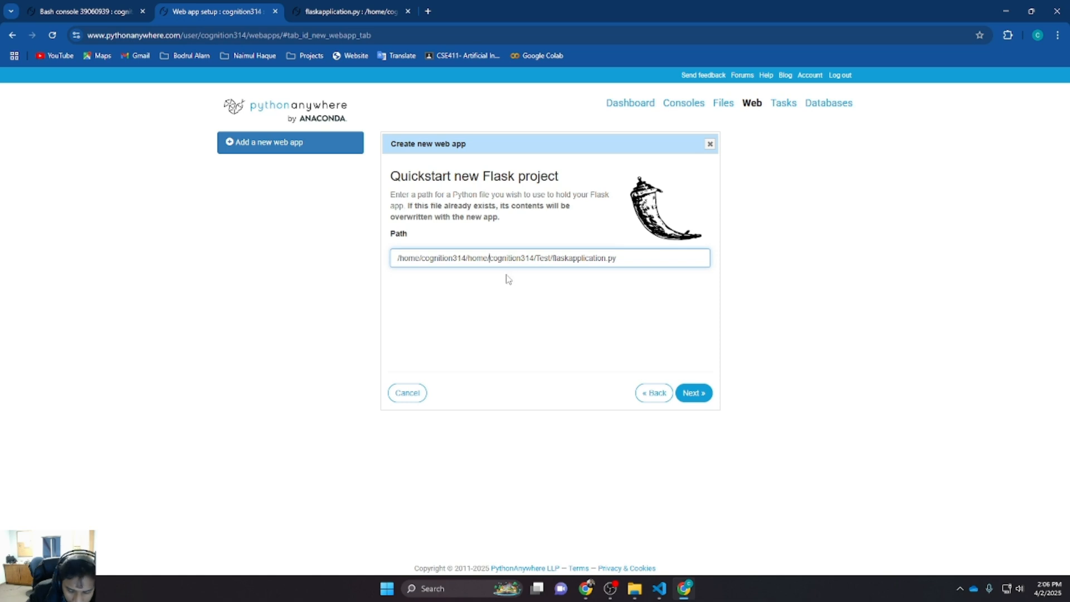
key("BackSpace")
key("BackSpace")
key("BackSpace")
key("BackSpace")
key("BackSpace")
key("BackSpace")
key("BackSpace")
key("BackSpace")
key("BackSpace")
key("BackSpace")
key("BackSpace")
key("BackSpace")
key("BackSpace")
key("BackSpace")
key("BackSpace")
key("BackSpace")
key("BackSpace")
key("BackSpace")
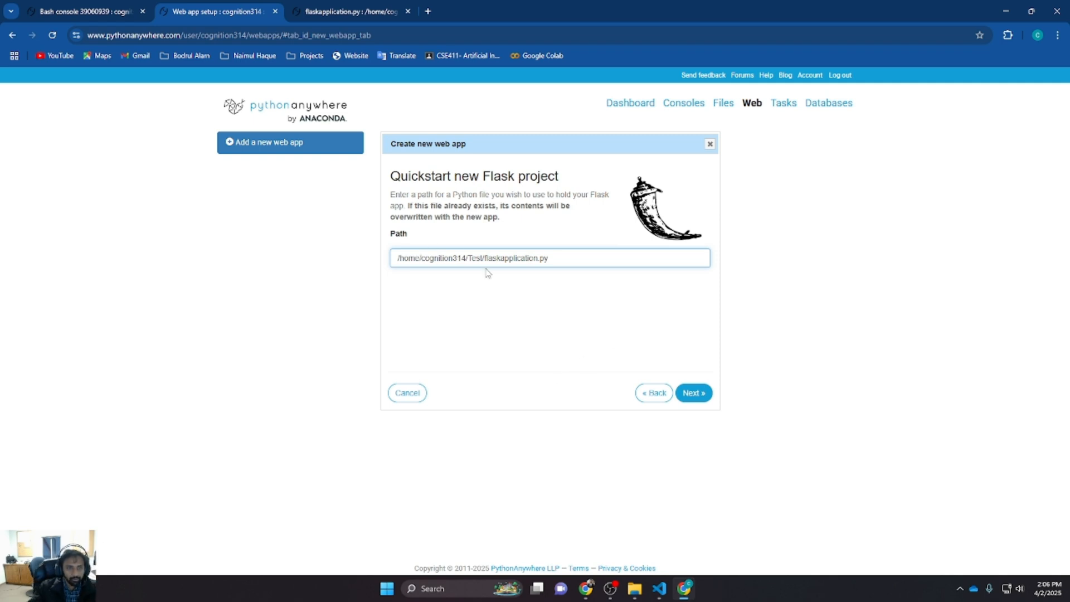
left_click(545, 277)
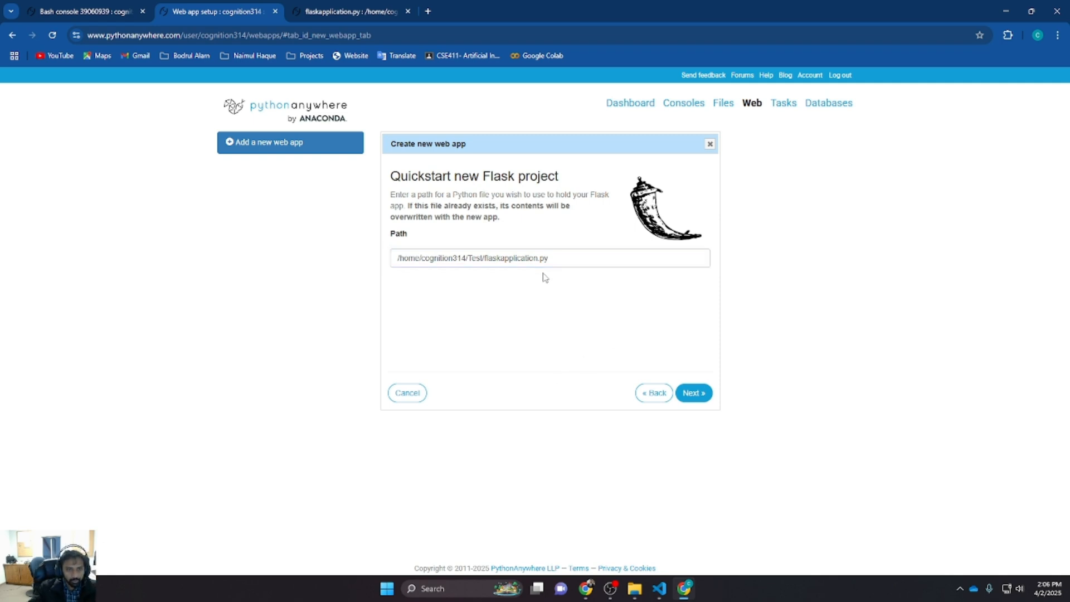
left_click(701, 396)
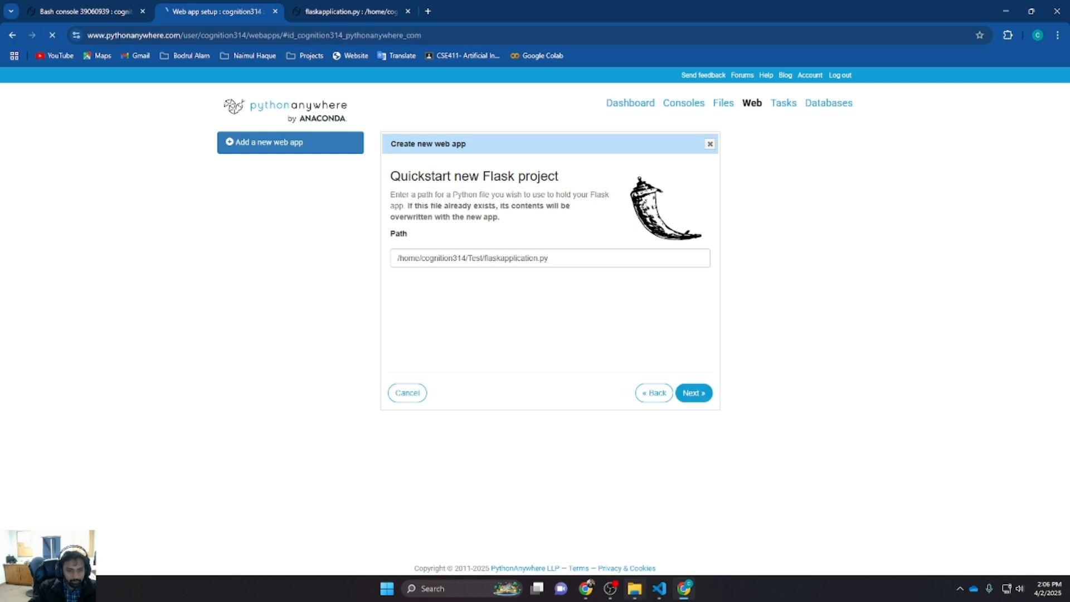
Review the new web app's configuration page, including code paths and virtualenv sections
scroll(703, 344, "down", 2)
scroll(708, 379, "down", 6)
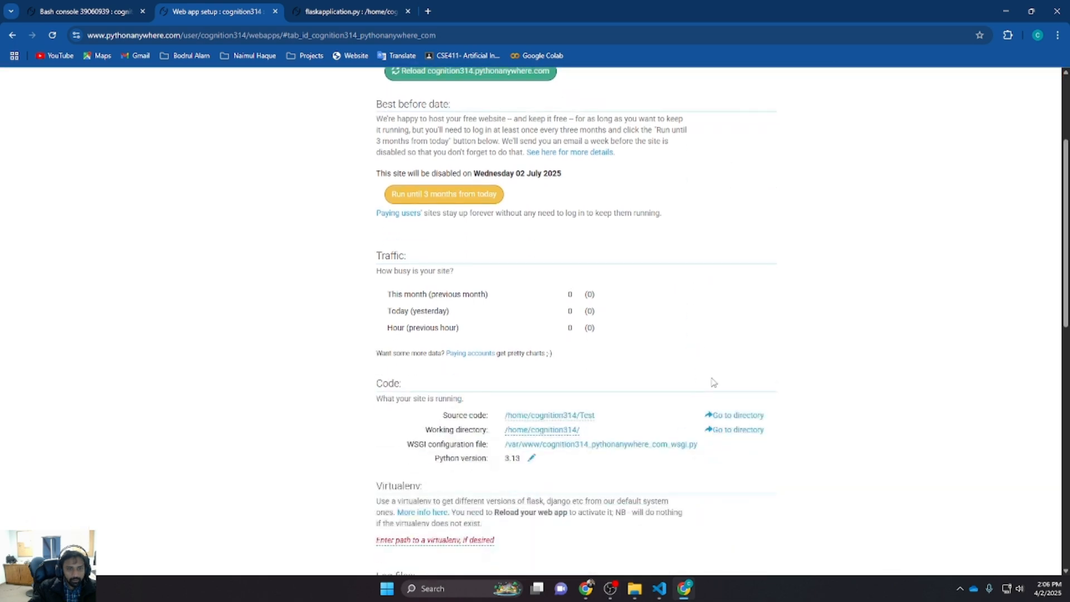
scroll(489, 337, "up", 5)
scroll(488, 337, "up", 3)
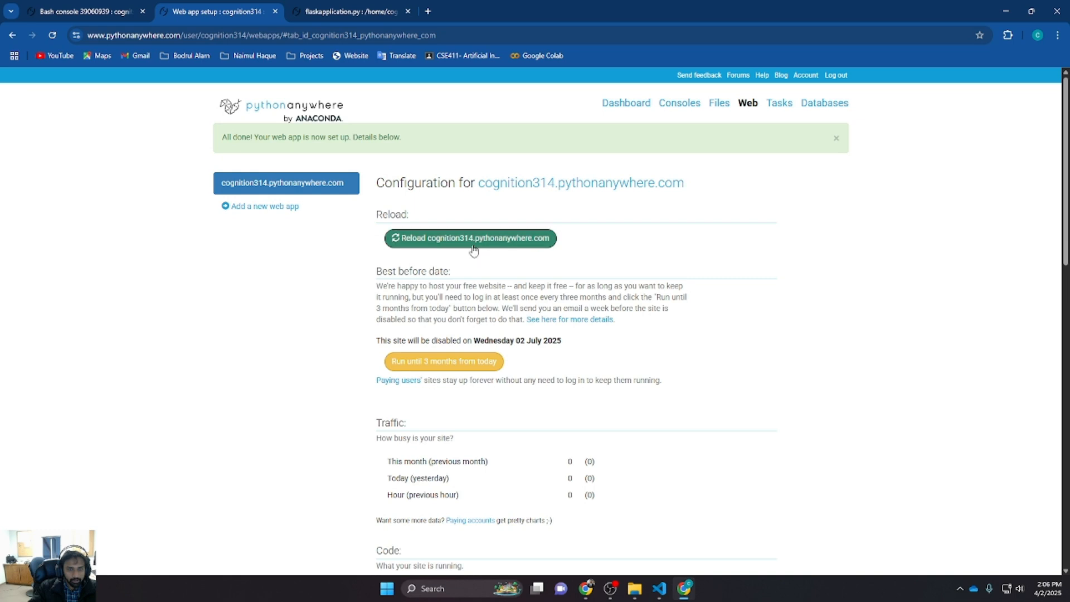
scroll(518, 256, "down", 7)
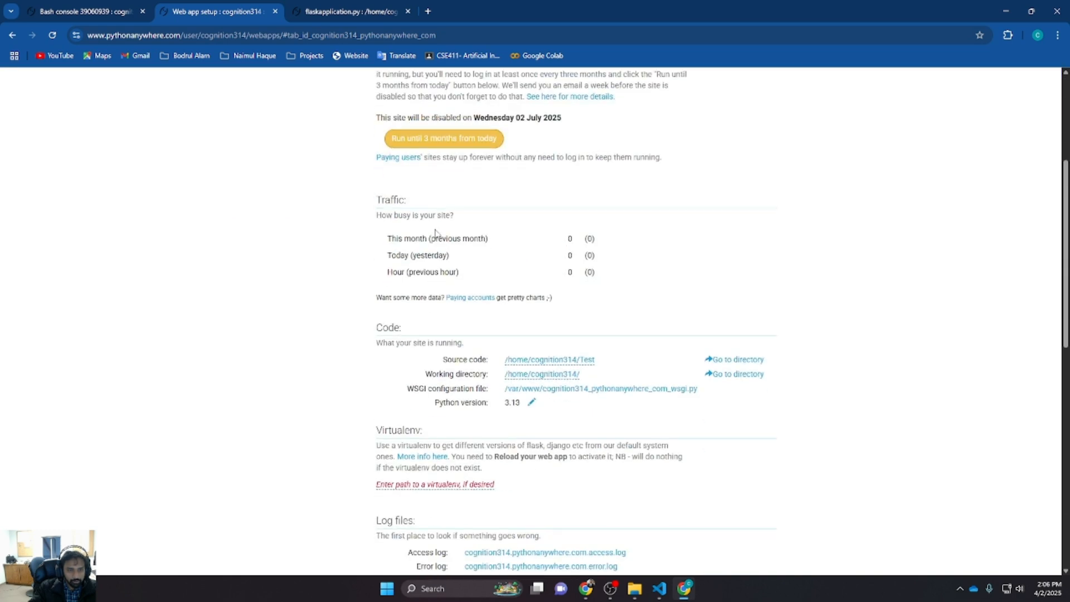
scroll(524, 268, "down", 3)
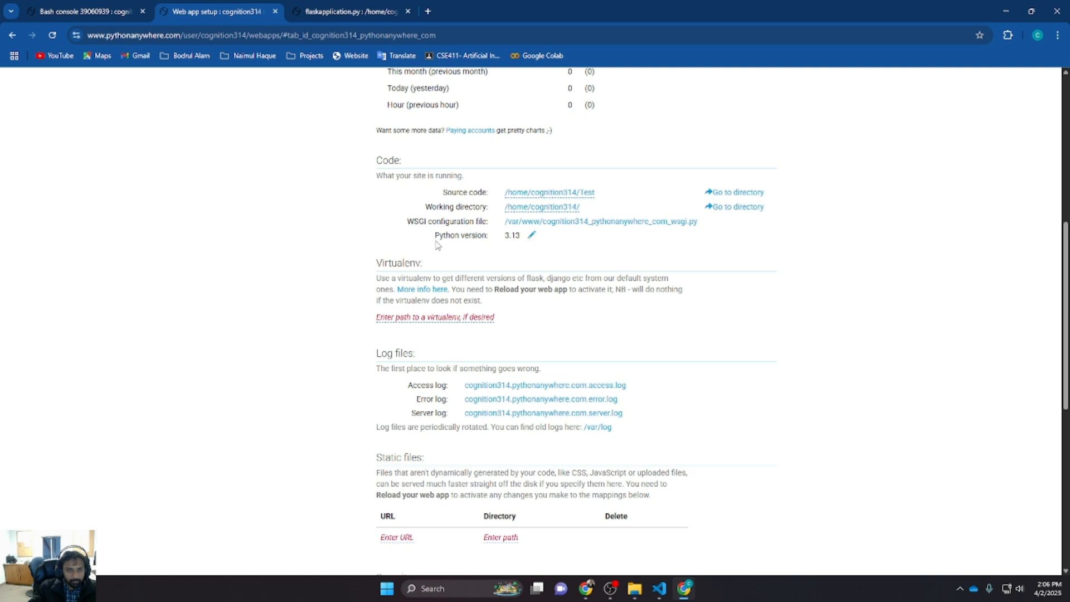
left_click_drag(434, 235, 514, 238)
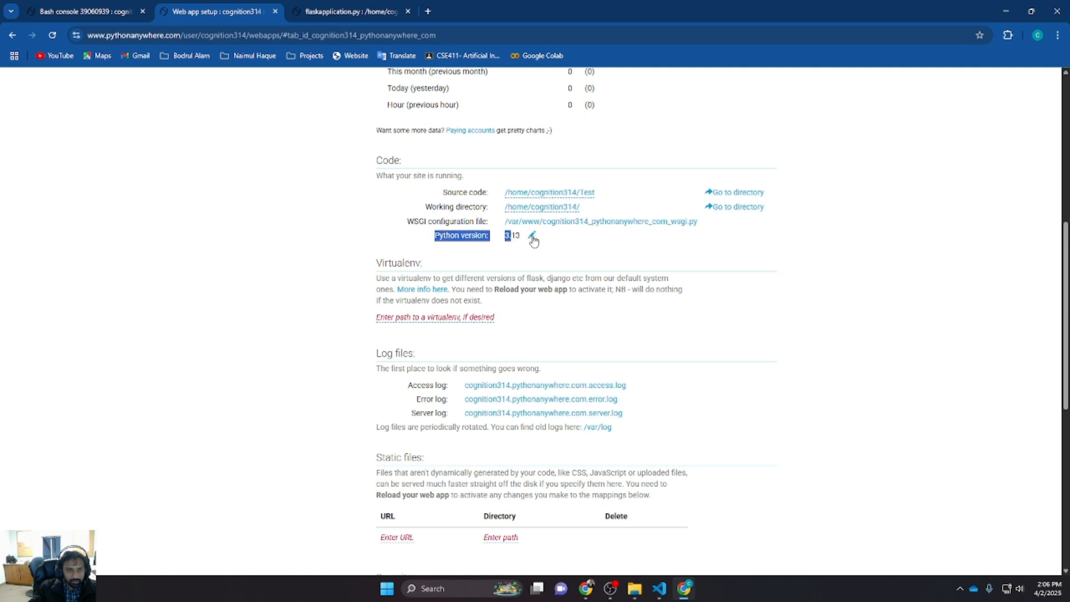
left_click(564, 276)
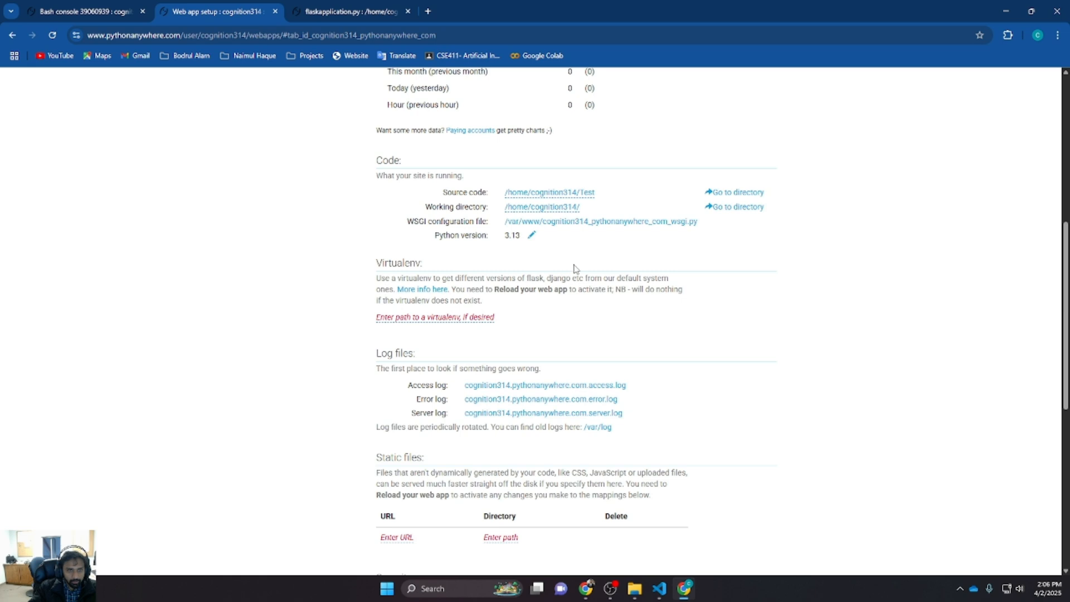
scroll(536, 271, "down", 2)
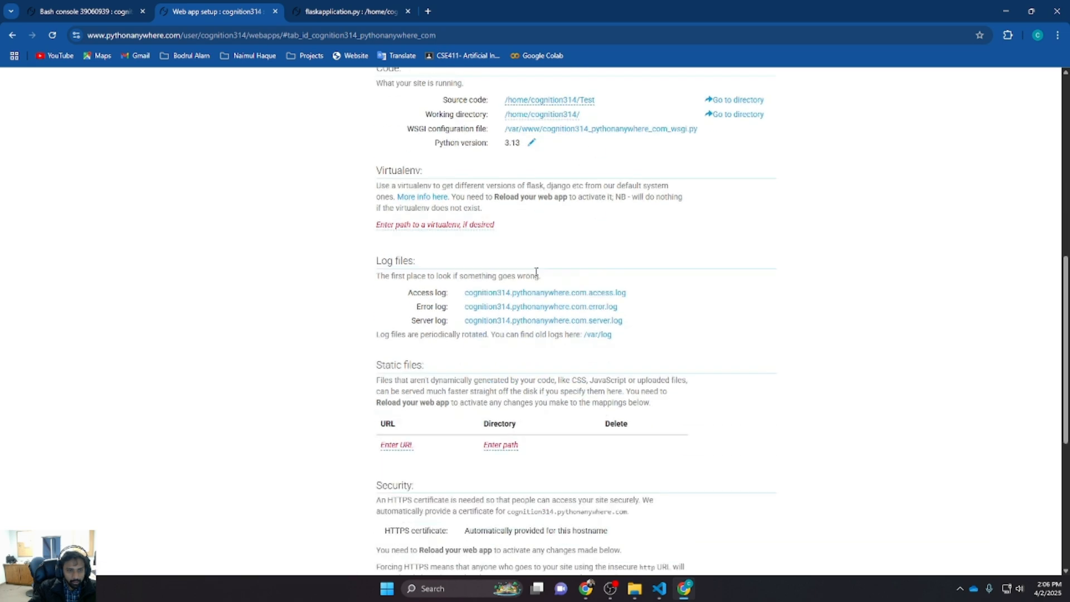
left_click(443, 207)
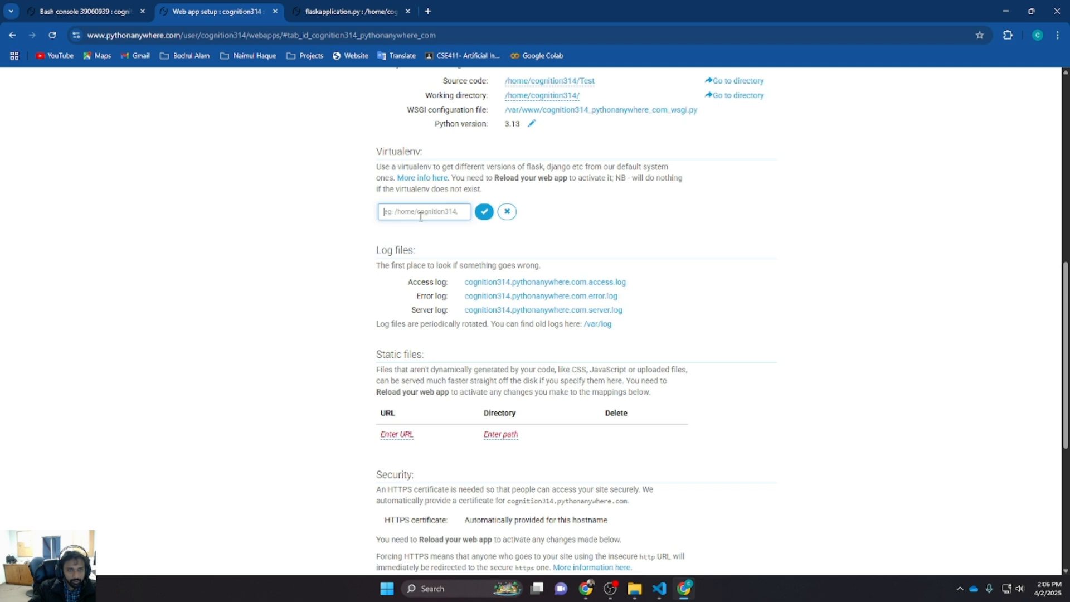
key("ctrl+v")
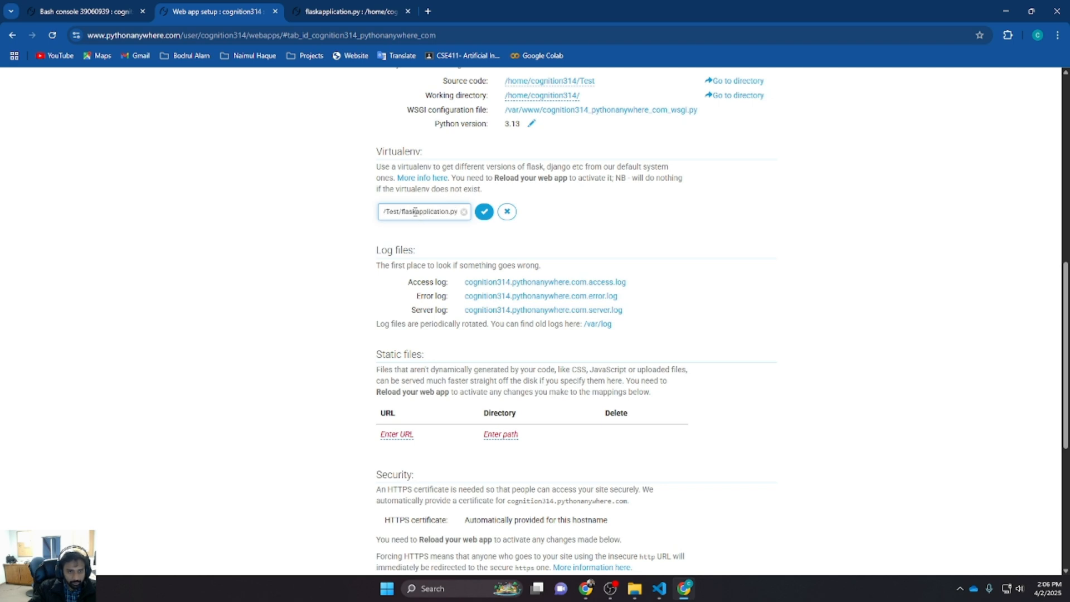
left_click_drag(415, 212, 326, 216)
left_click(433, 206)
key("ctrl+v")
left_click_drag(386, 209, 484, 218)
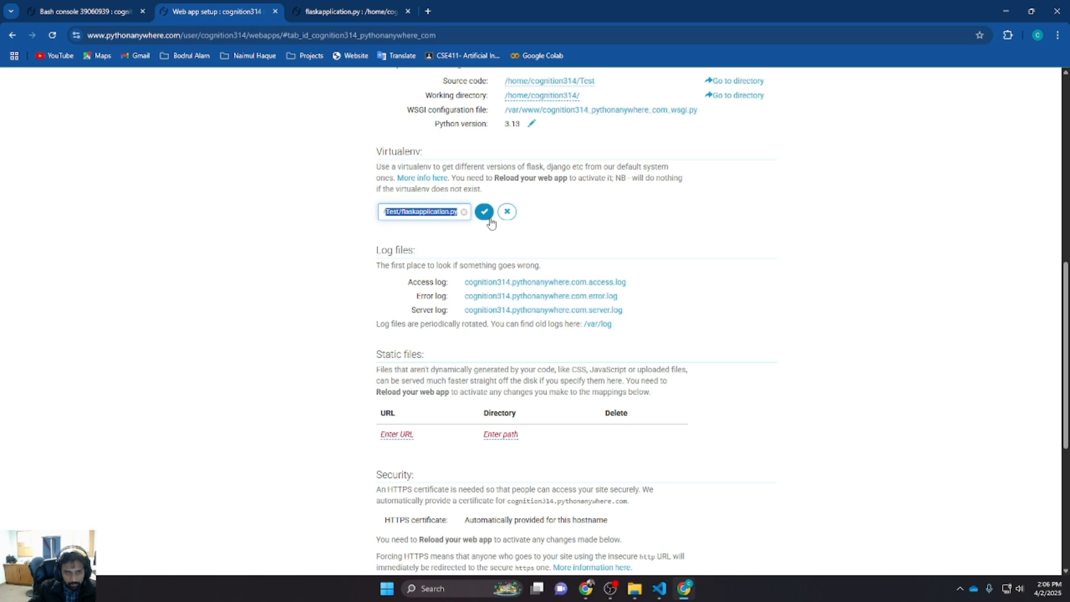
key("BackSpace")
type("tes")
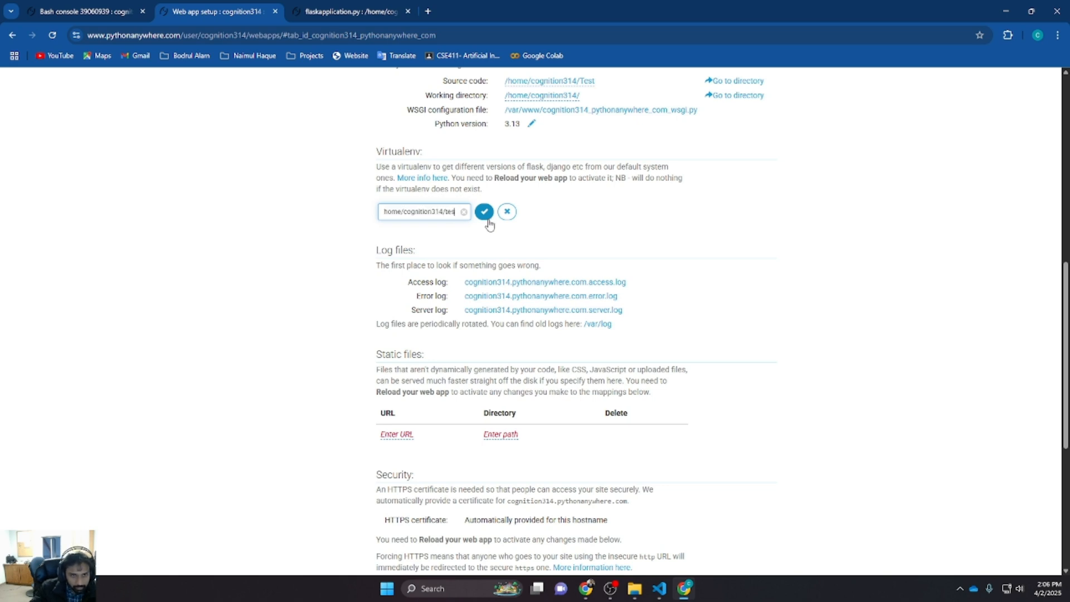
type("t")
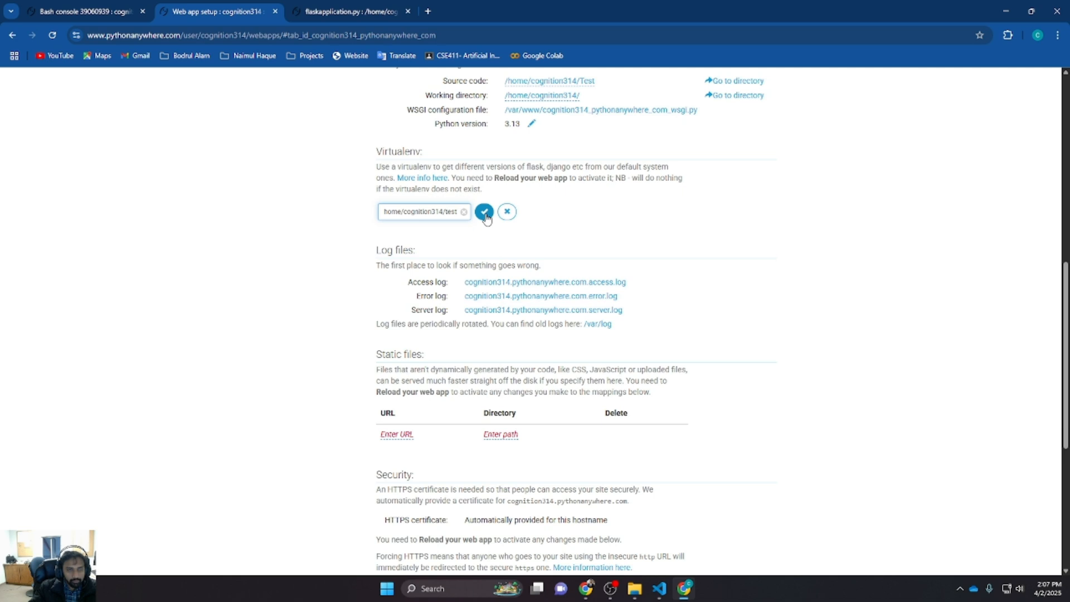
left_click(360, 221)
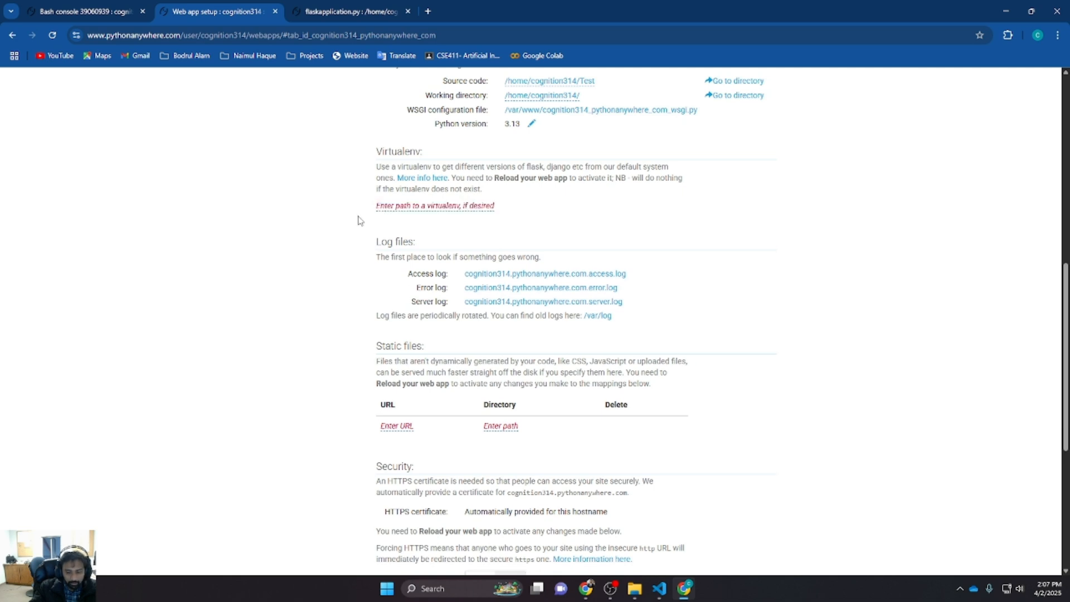
left_click(452, 208)
key("ctrl+v")
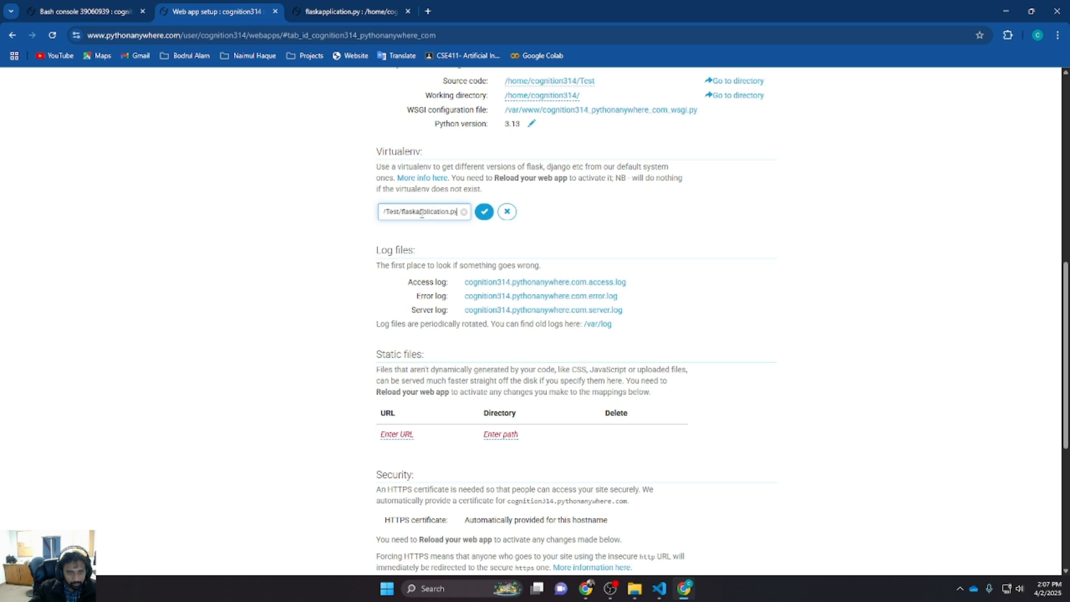
left_click_drag(396, 213, 342, 218)
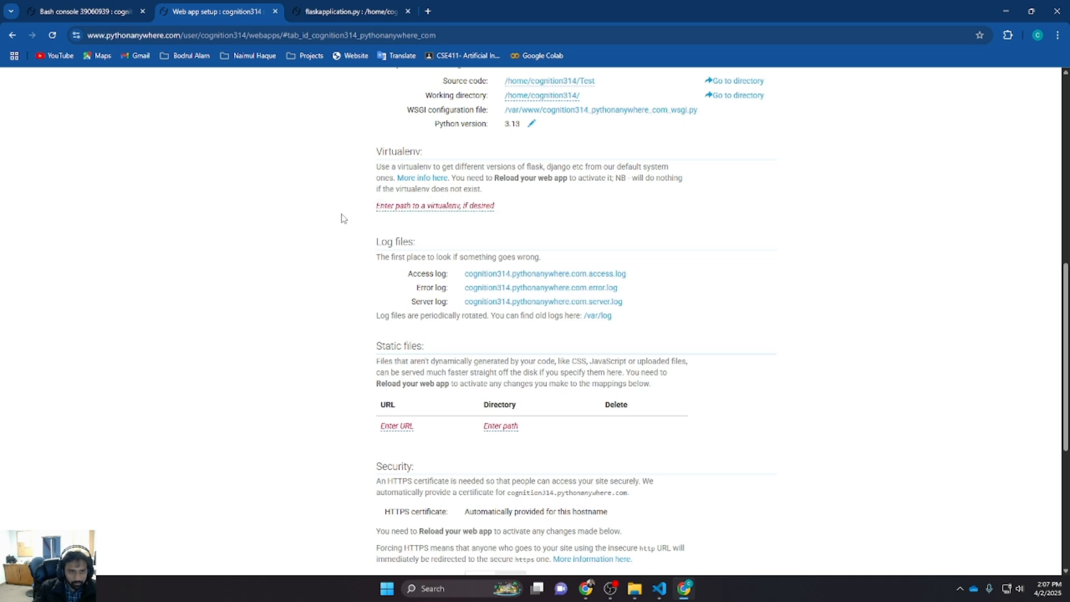
Try setting the web app's virtualenv path to home/cognition314/test
left_click(425, 207)
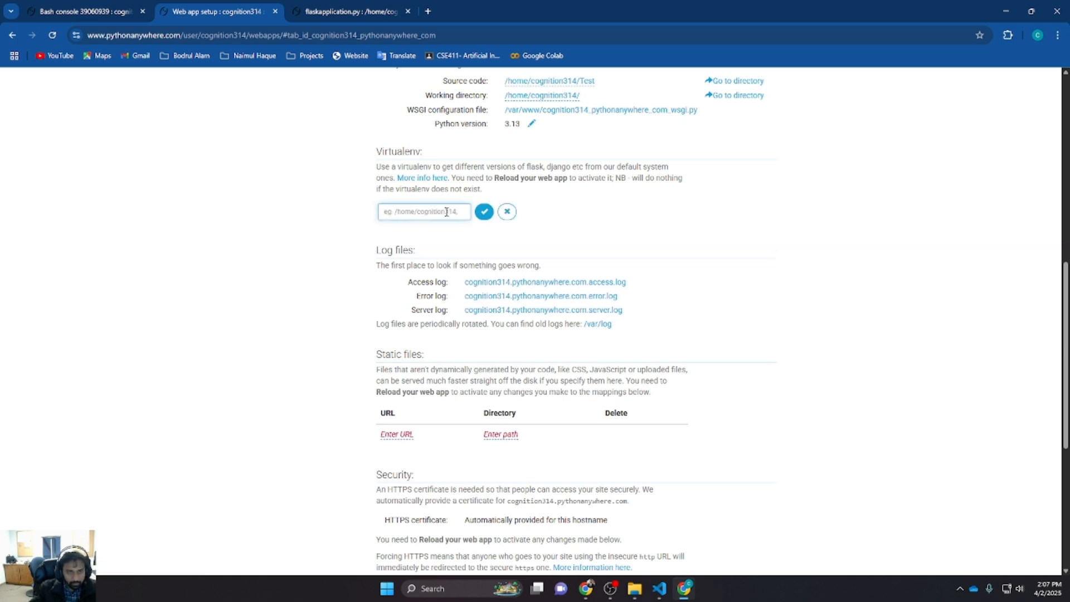
type("/home/cognition314/Test/flaskapplication.py")
key("BackSpace")
key("BackSpace")
key("BackSpace")
key("BackSpace")
key("BackSpace")
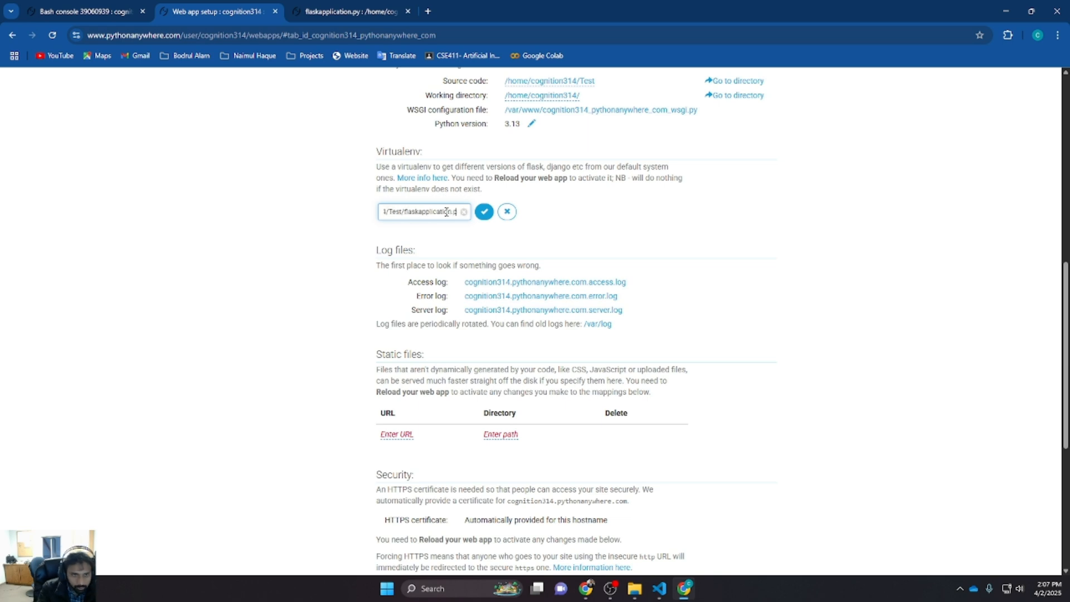
key("BackSpace")
key("BackSpace")
key("BackSpace")
key("BackSpace")
key("BackSpace")
key("BackSpace")
key("BackSpace")
key("BackSpace")
key("BackSpace")
key("BackSpace")
key("BackSpace")
key("BackSpace")
key("BackSpace")
key("BackSpace")
key("BackSpace")
key("BackSpace")
key("BackSpace")
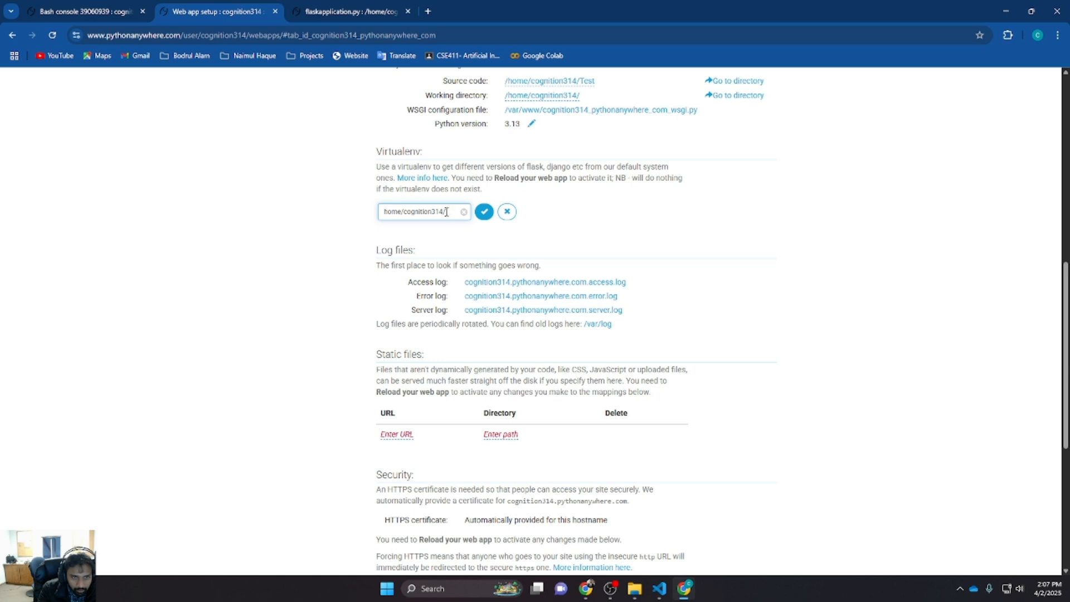
key("ctrl+a")
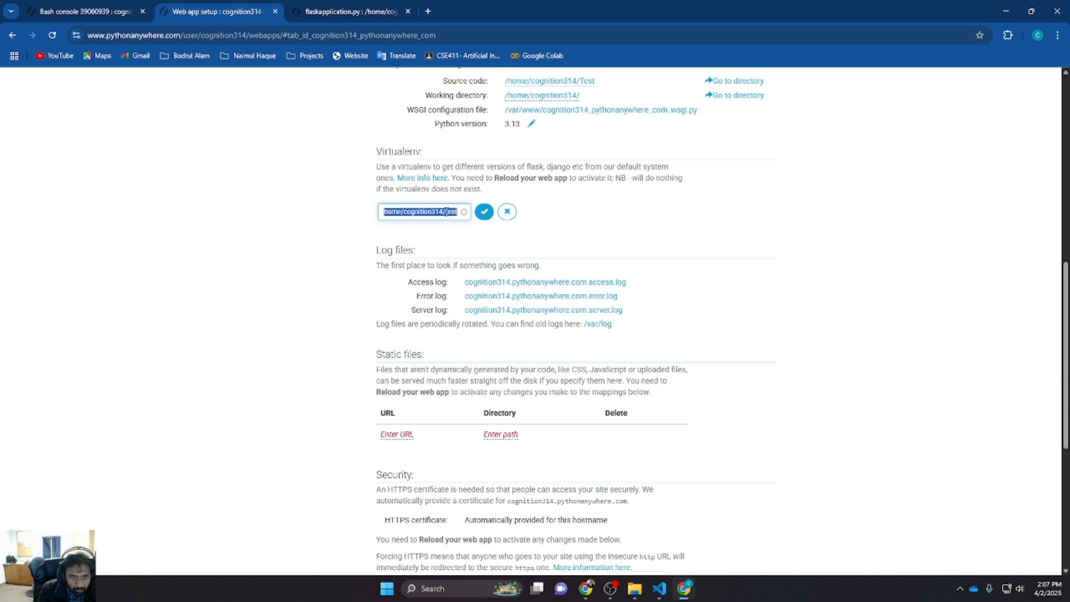
left_click(484, 213)
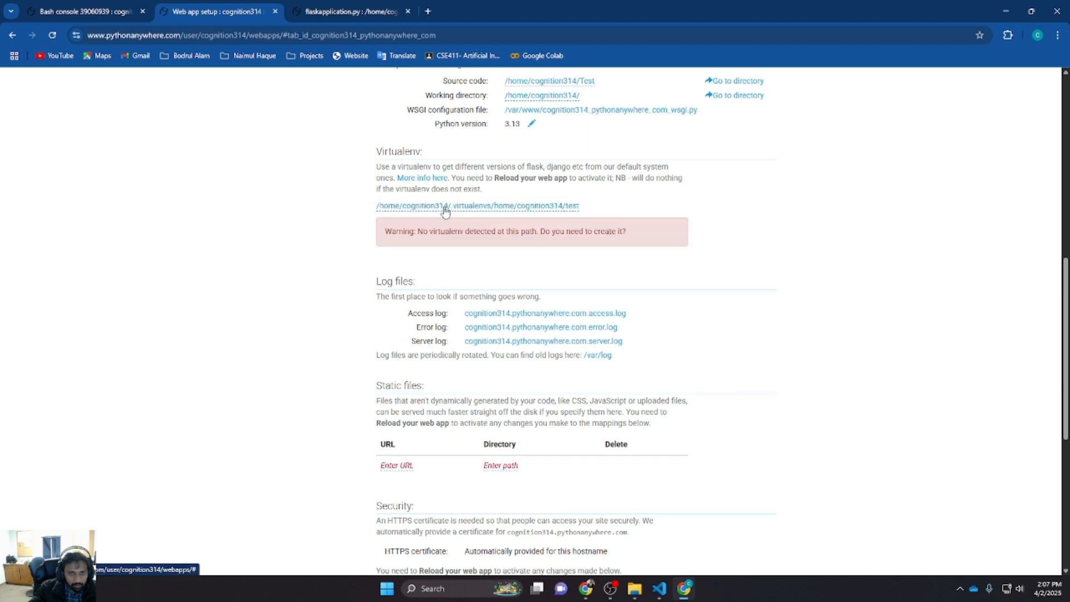
Correct the virtualenv path to the absolute path /home/cognition314/test and save it
left_click(508, 206)
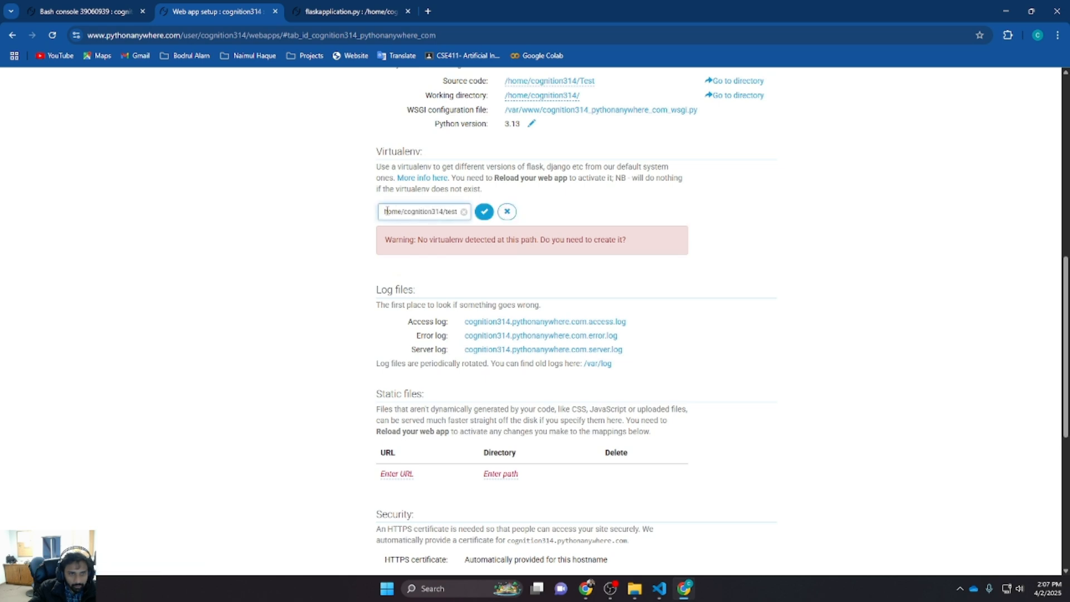
type("/")
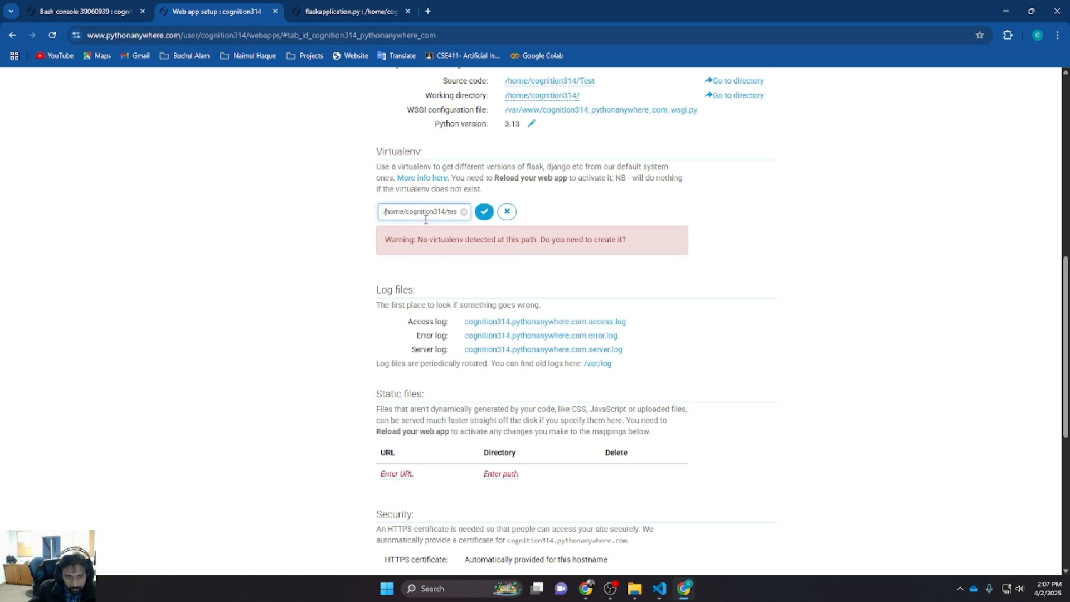
left_click(483, 214)
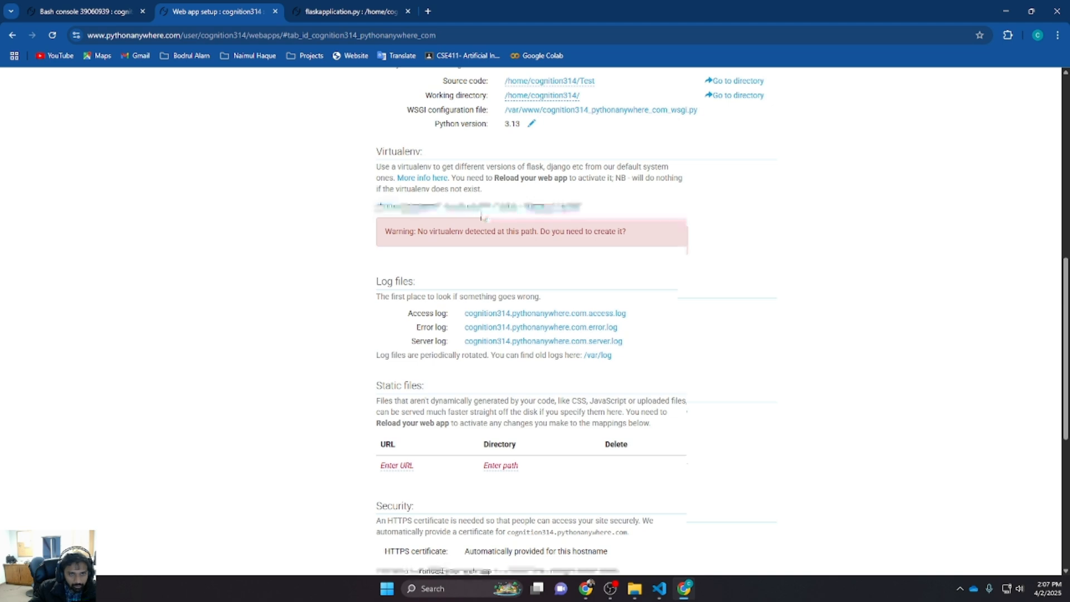
left_click(546, 209)
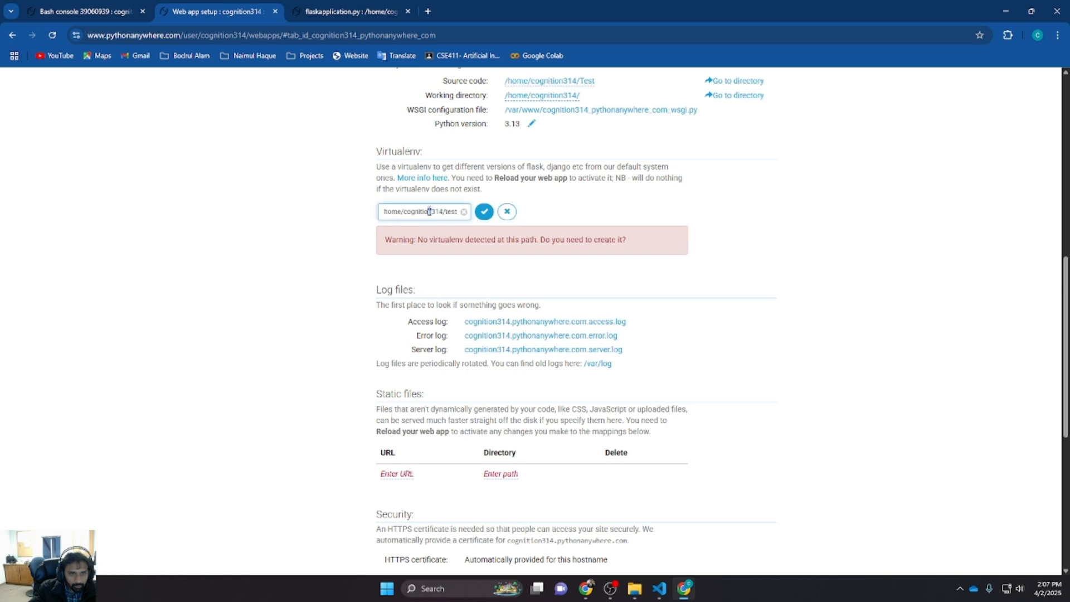
left_click_drag(429, 212, 453, 211)
left_click(415, 212)
mouse_move(387, 212)
left_mouse_down()
mouse_move(316, 218)
mouse_move(392, 211)
left_mouse_up()
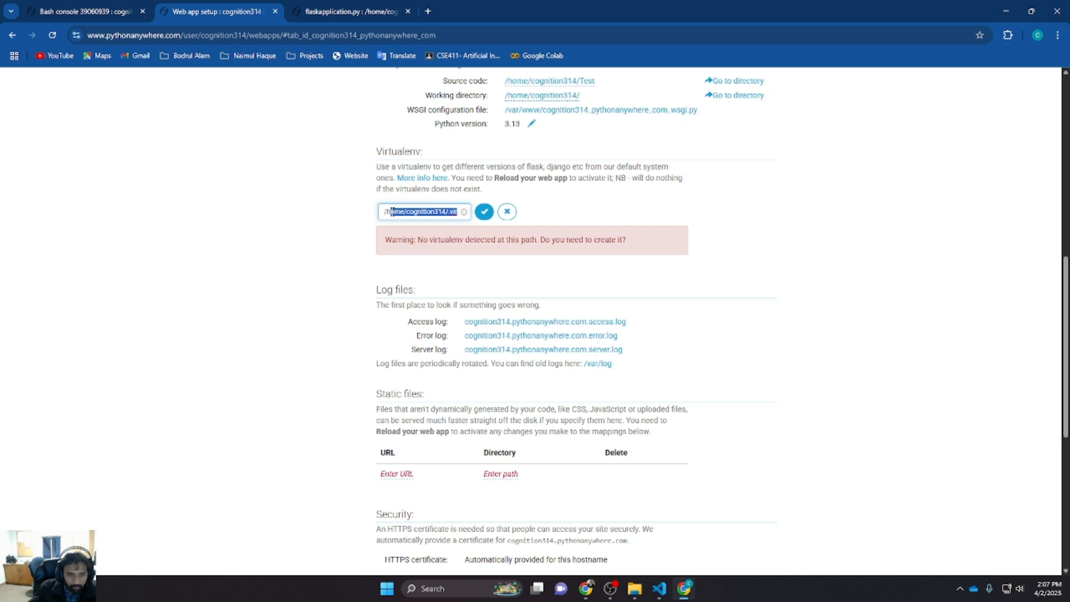
left_click(393, 211)
left_click_drag(414, 211, 452, 212)
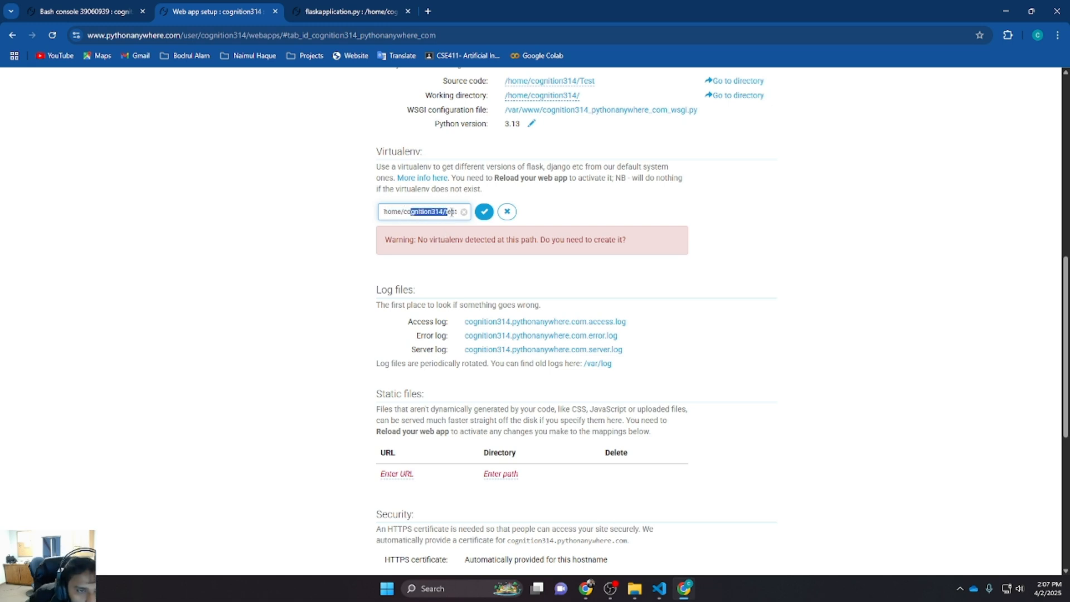
left_click(484, 211)
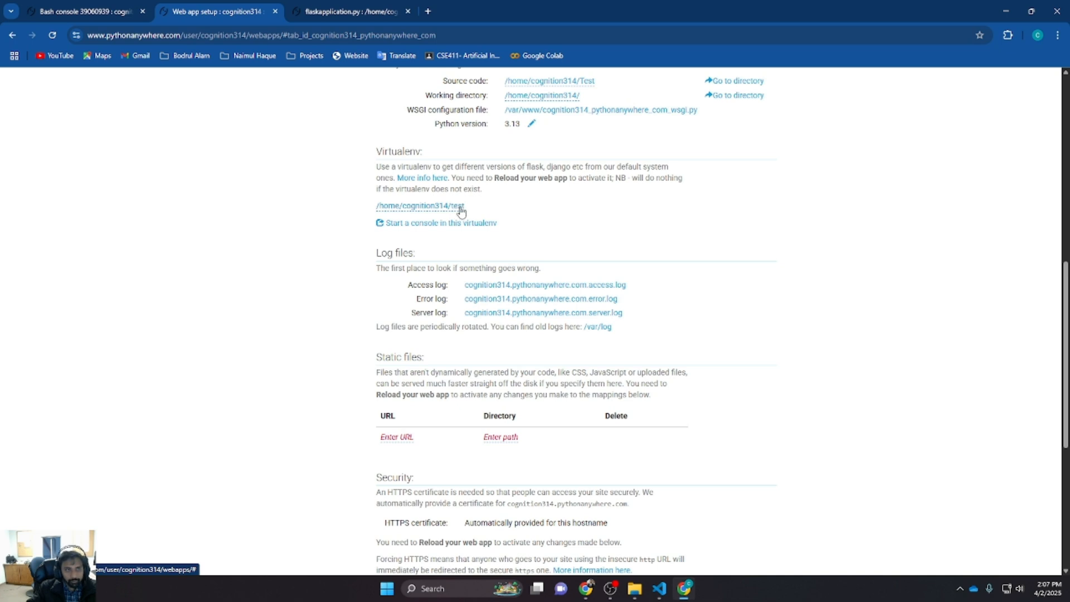
In the Bash console, move up to the home directory and list its contents
left_click(87, 7)
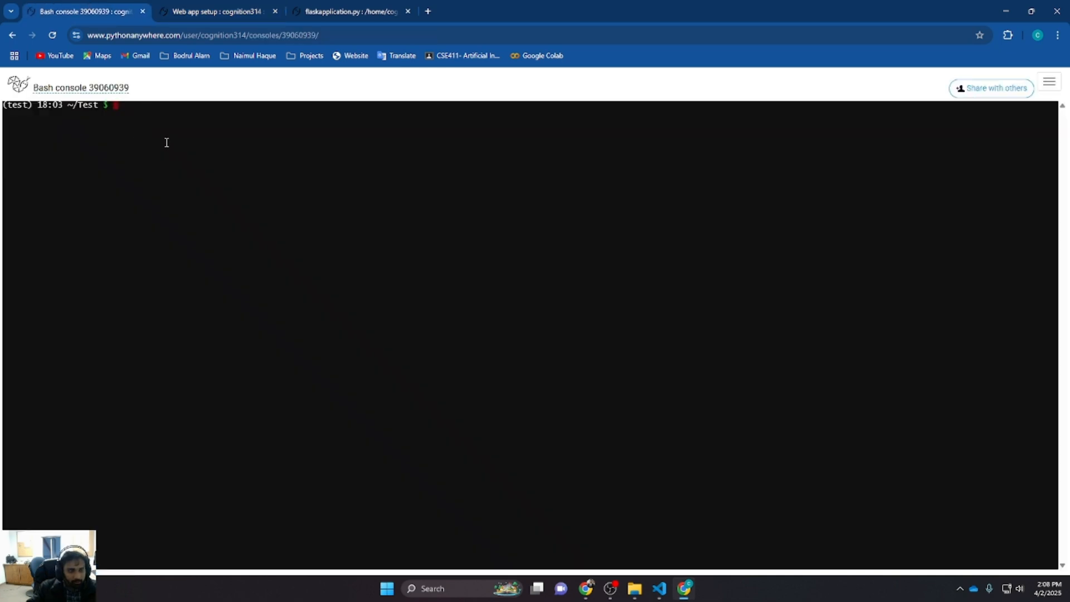
key("Return")
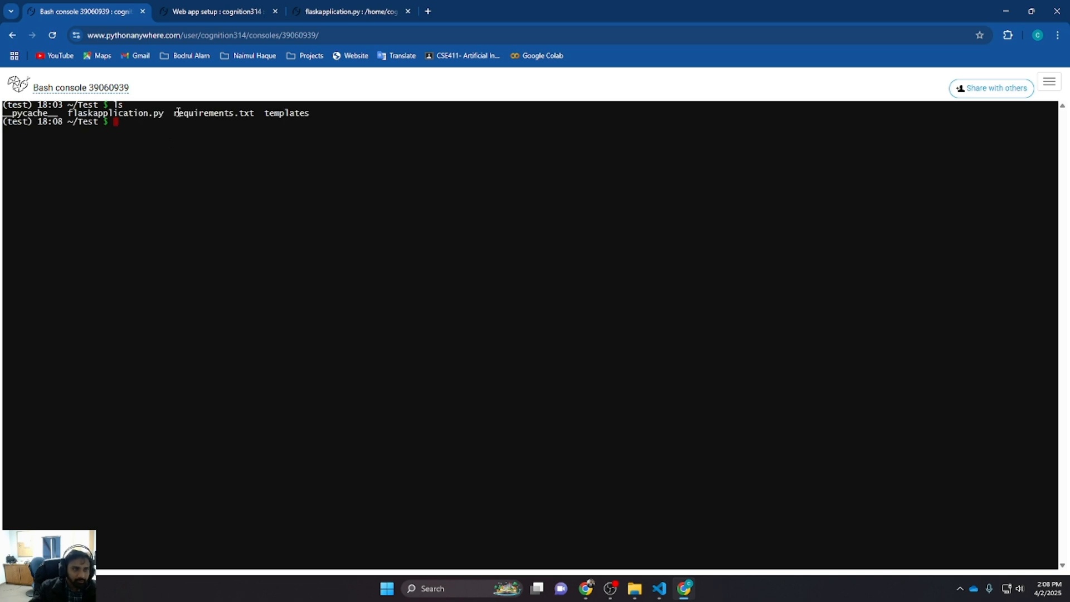
type("cd ..")
key("Return")
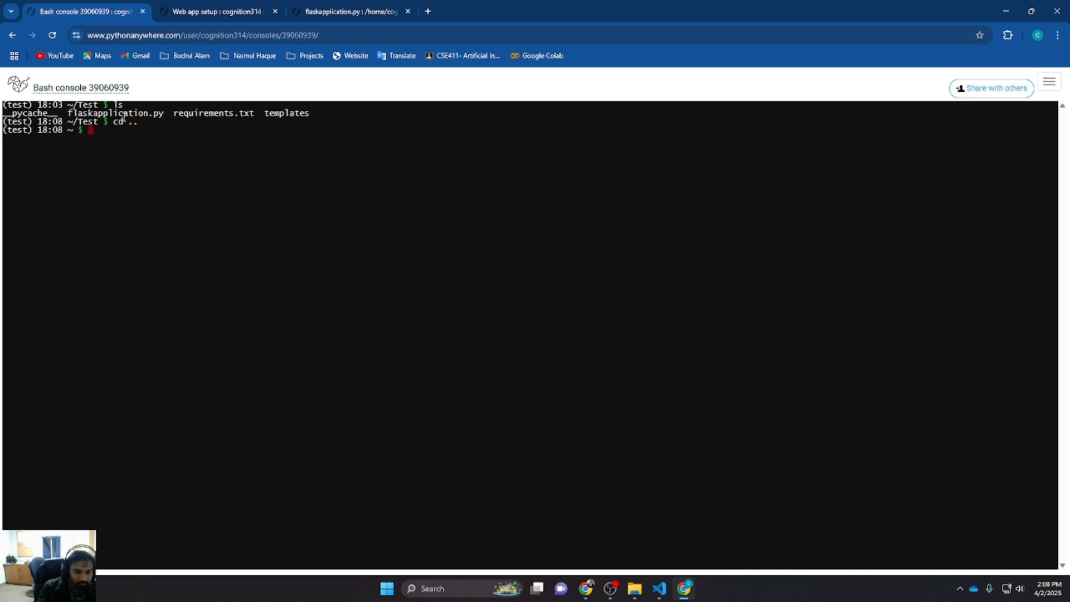
type("ls")
key("Return")
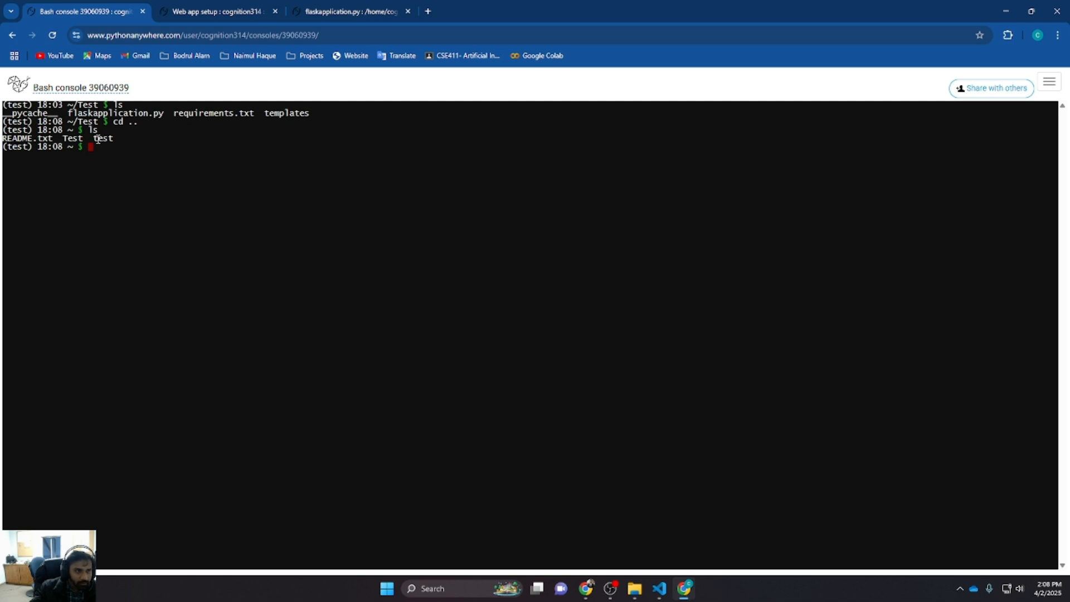
Return to the web app configuration, look over its sections, and reload cognition314.pythonanywhere.com
left_click(401, 4)
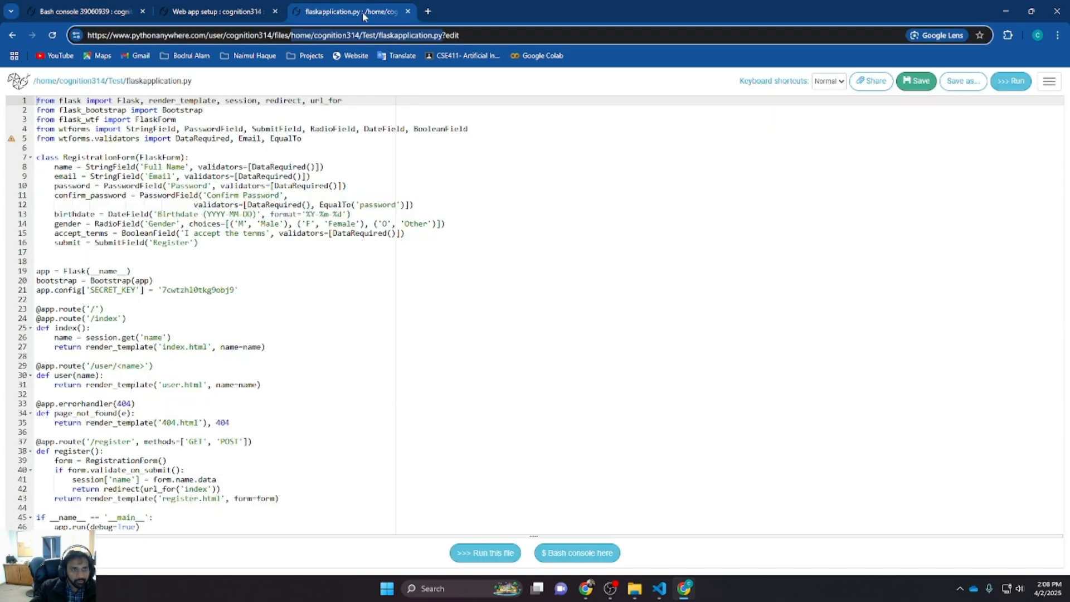
left_click(245, 4)
scroll(479, 306, "down", 1)
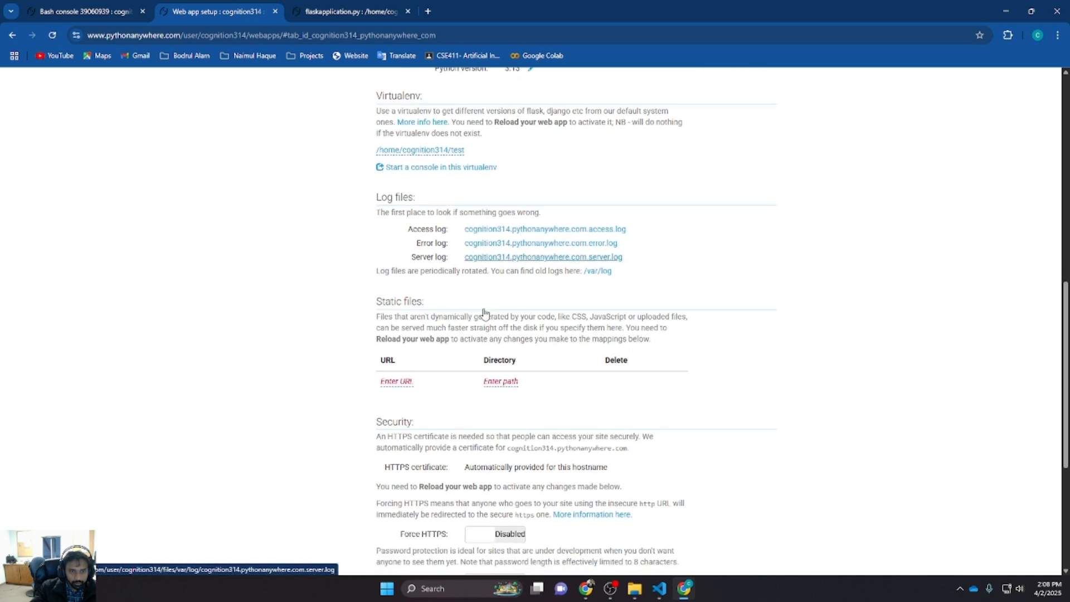
scroll(448, 261, "down", 2)
scroll(448, 260, "down", 1)
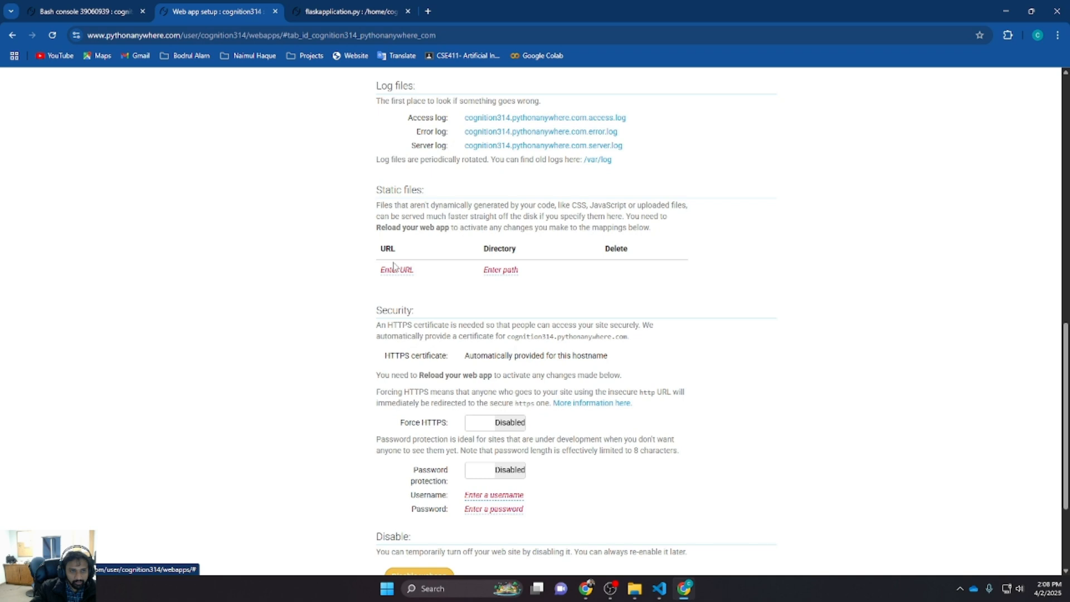
scroll(410, 276, "down", 3)
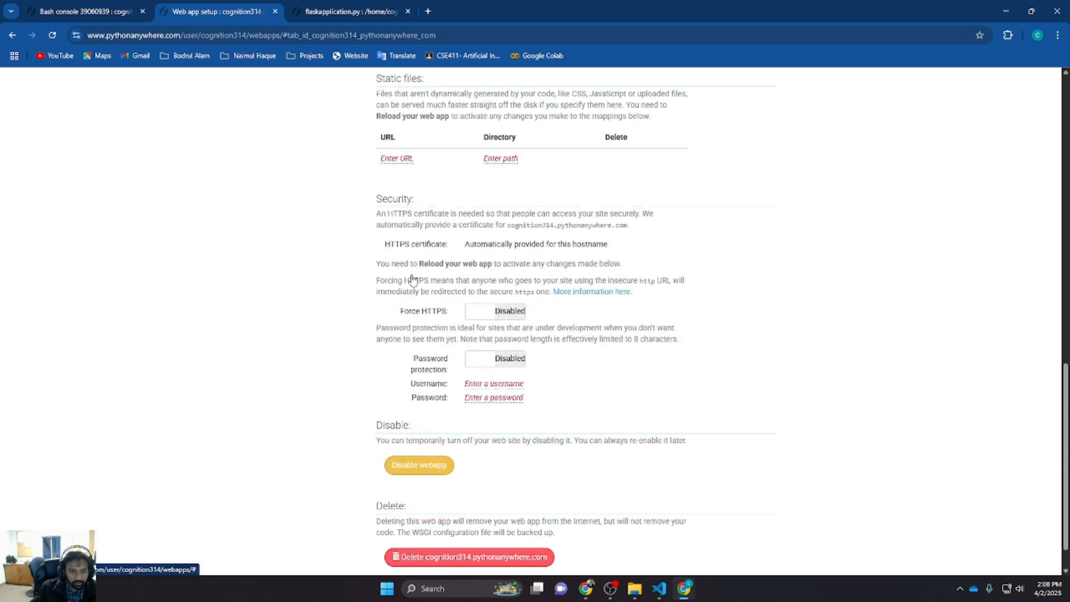
scroll(429, 375, "up", 7)
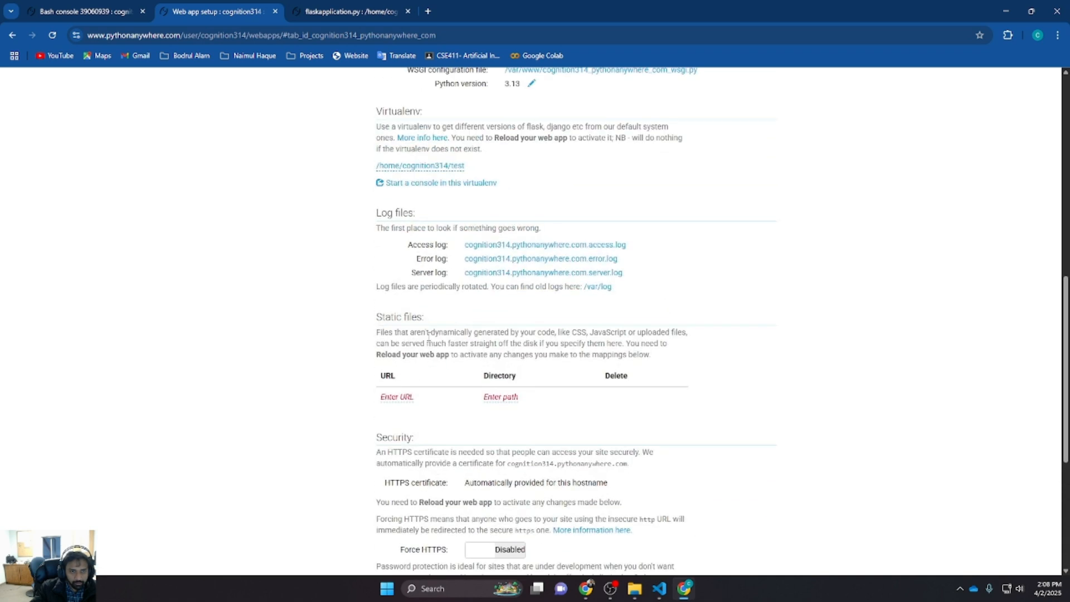
scroll(429, 339, "up", 5)
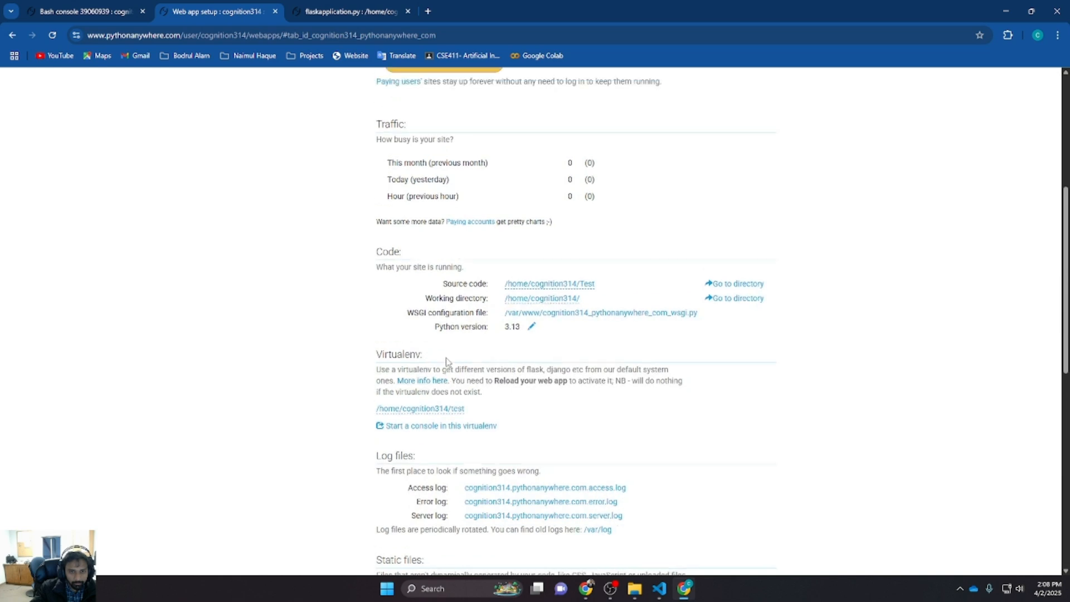
scroll(473, 348, "up", 3)
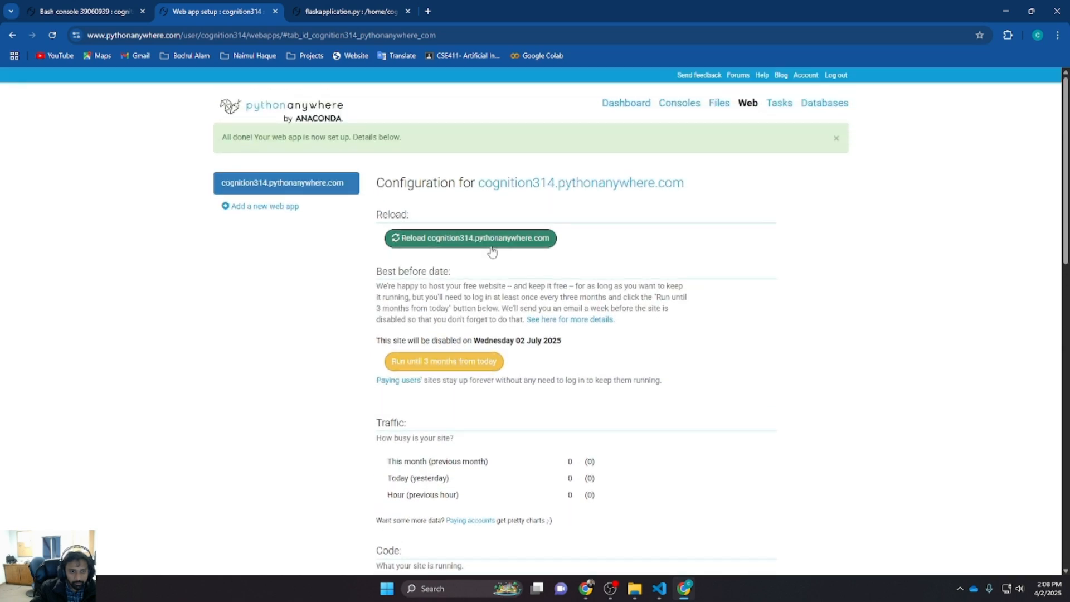
left_click(449, 243)
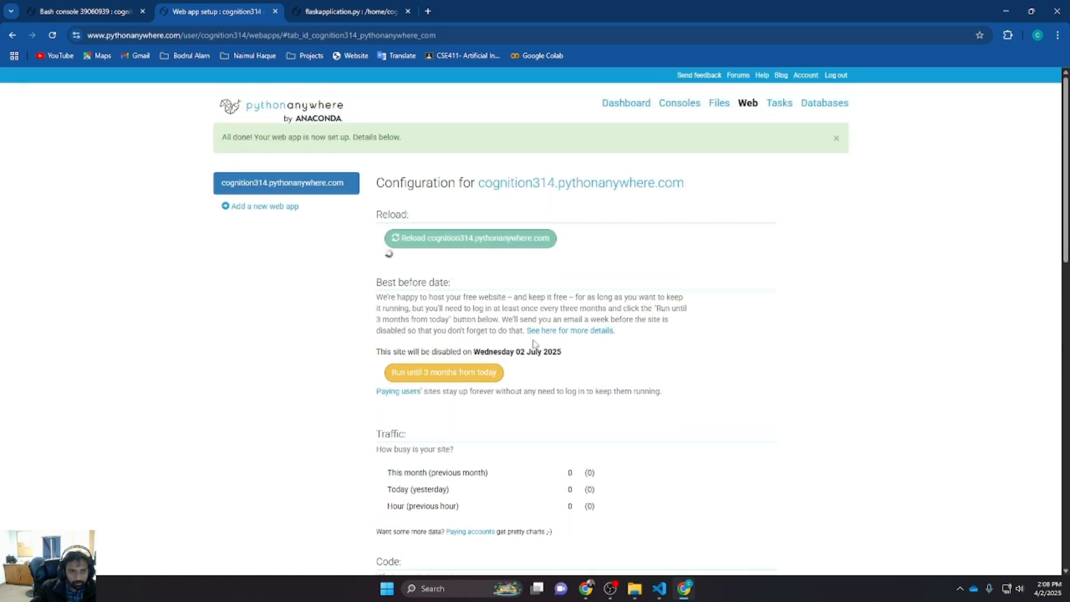
Copy the web app's domain name and open cognition314.pythonanywhere.com in a new browser tab
scroll(532, 346, "down", 4)
scroll(532, 354, "down", 4)
scroll(532, 359, "up", 7)
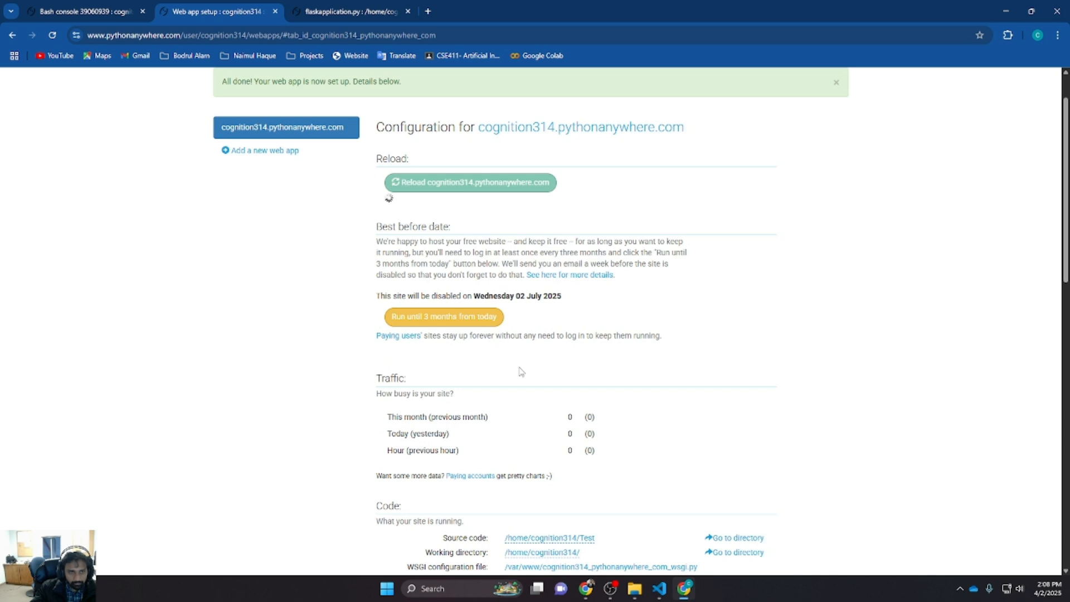
scroll(494, 294, "up", 1)
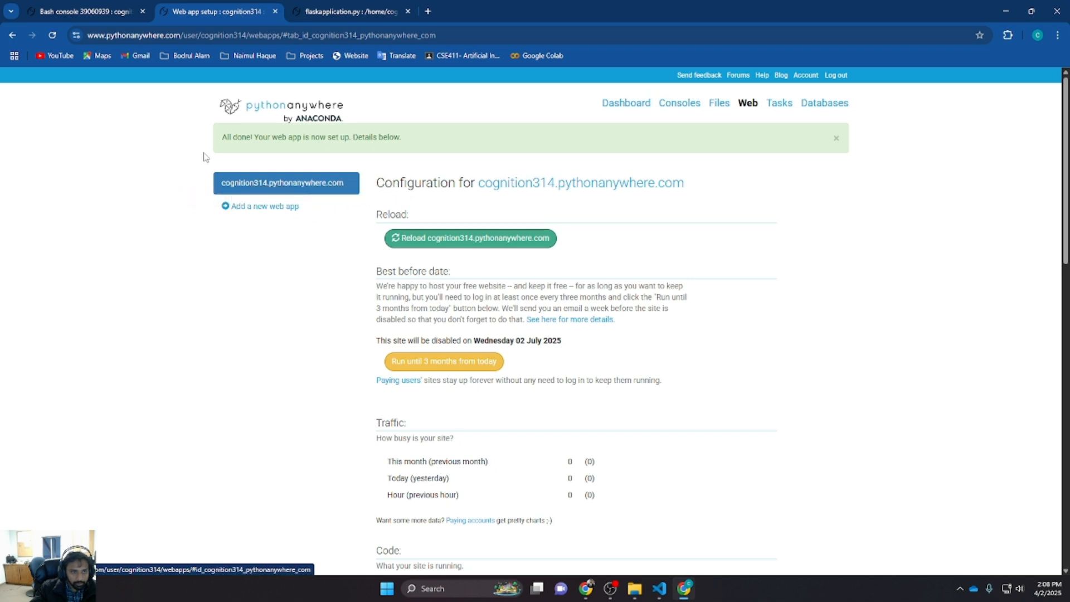
left_click_drag(220, 181, 348, 185)
key("ctrl+c")
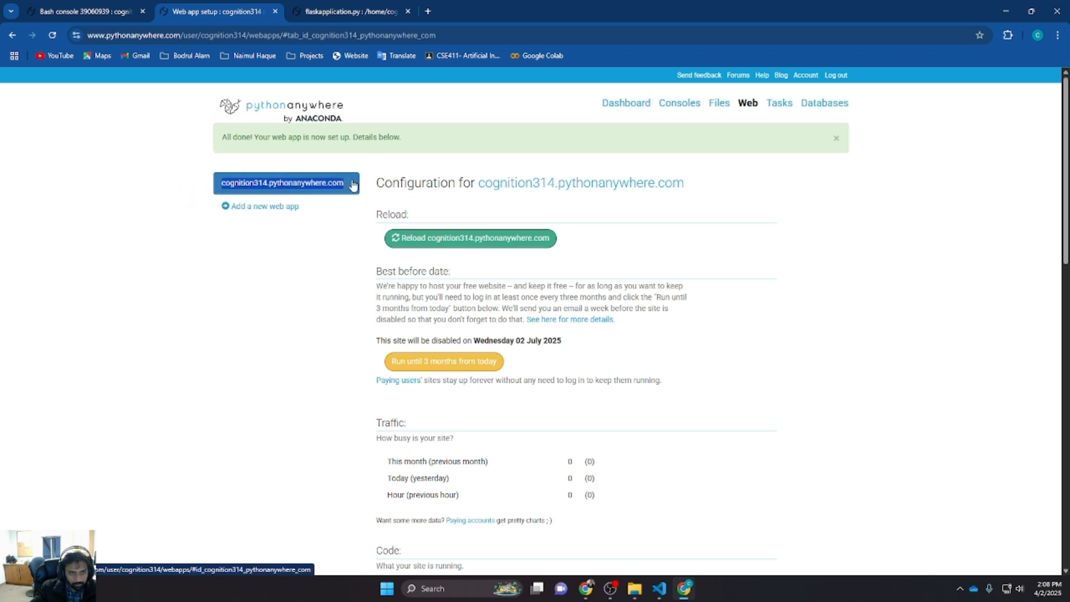
left_click(427, 11)
key("ctrl+v")
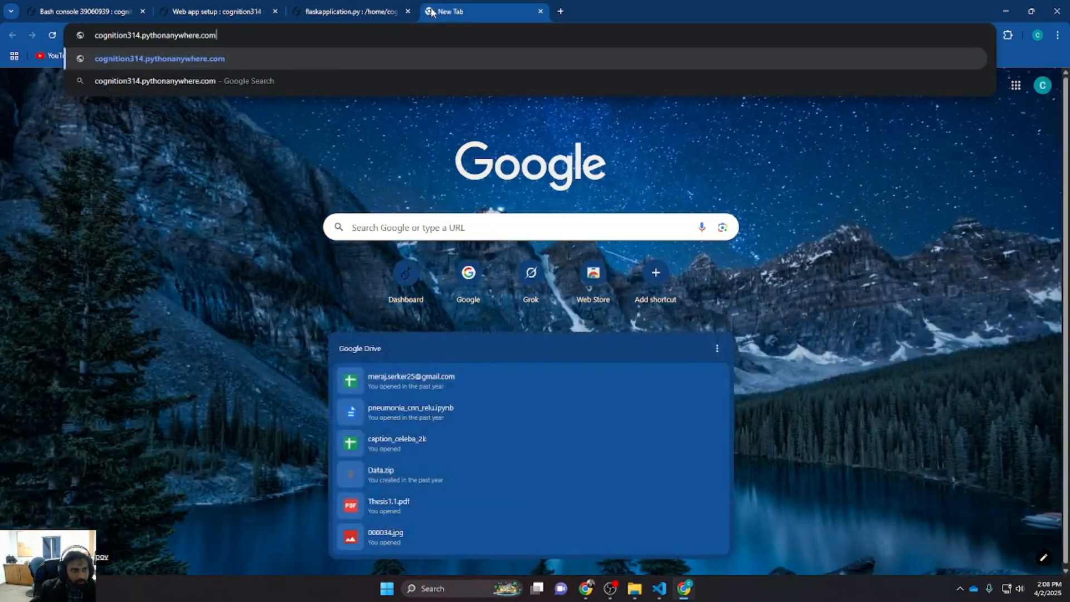
key("Return")
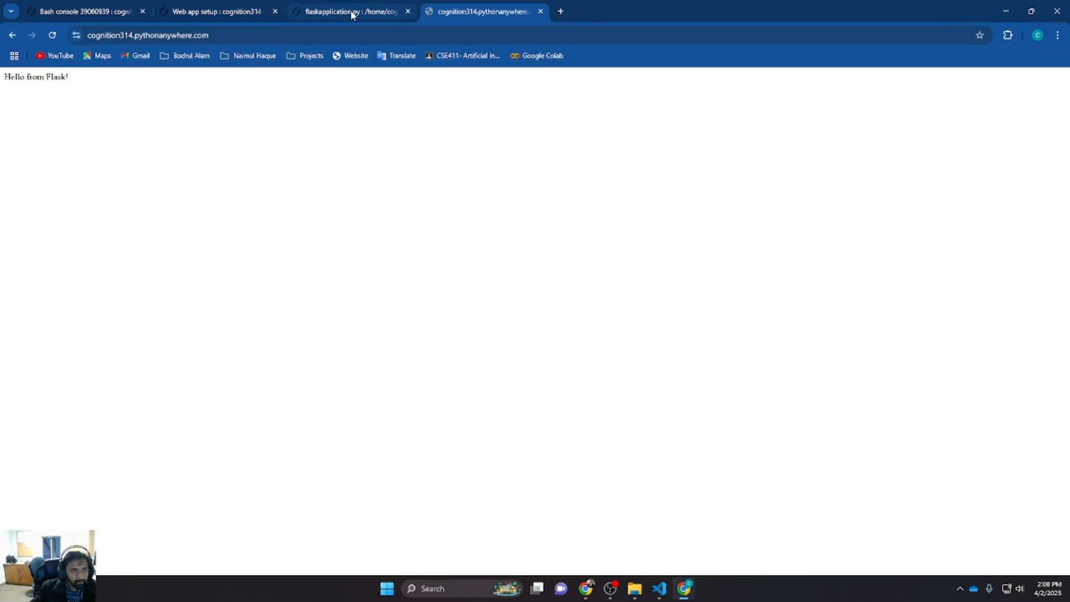
Visit the /user path of the live site
left_click(248, 35)
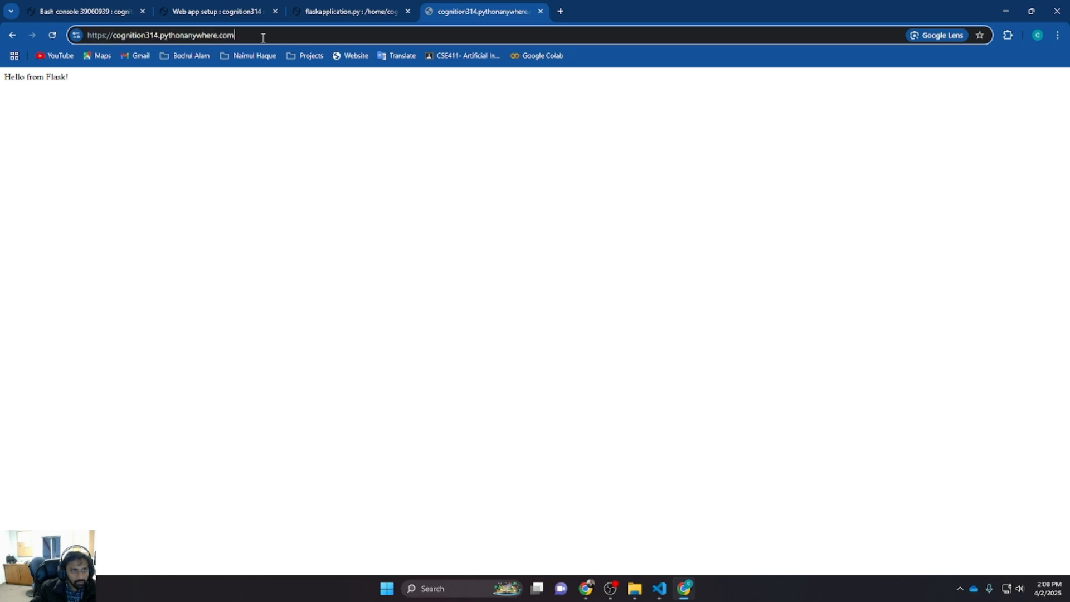
type("/user")
key("Return")
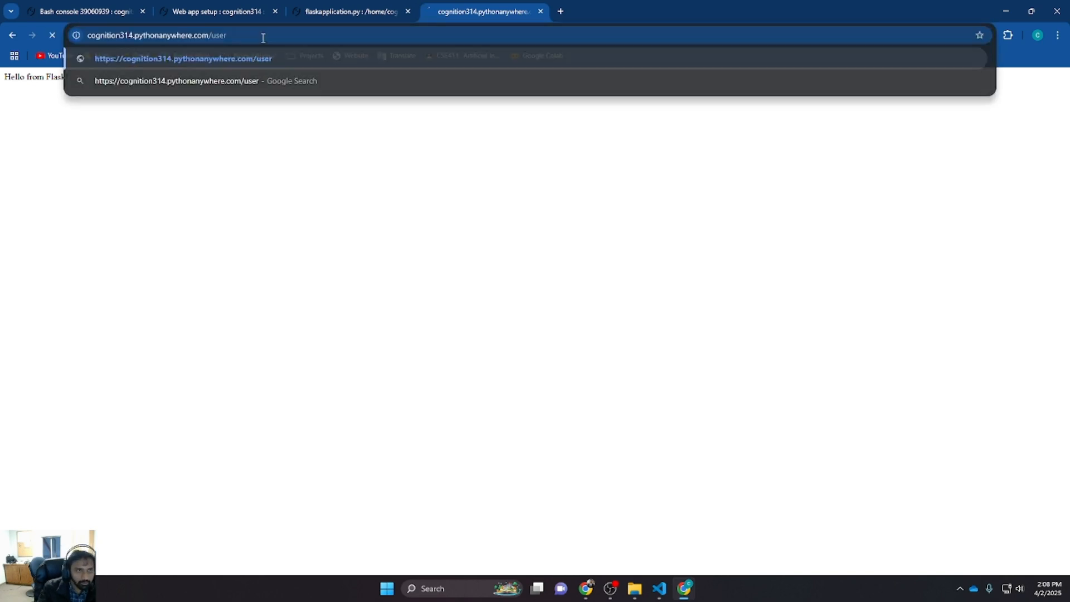
Glance at the flaskapplication.py editor, then refresh and review the web app configuration page
left_click(306, 9)
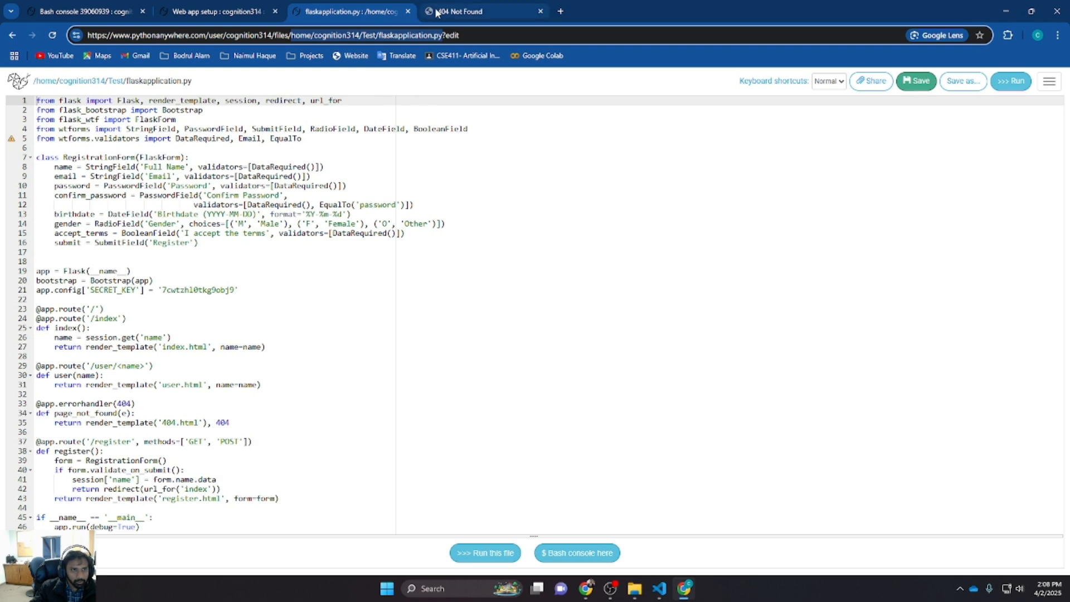
left_click(192, 9)
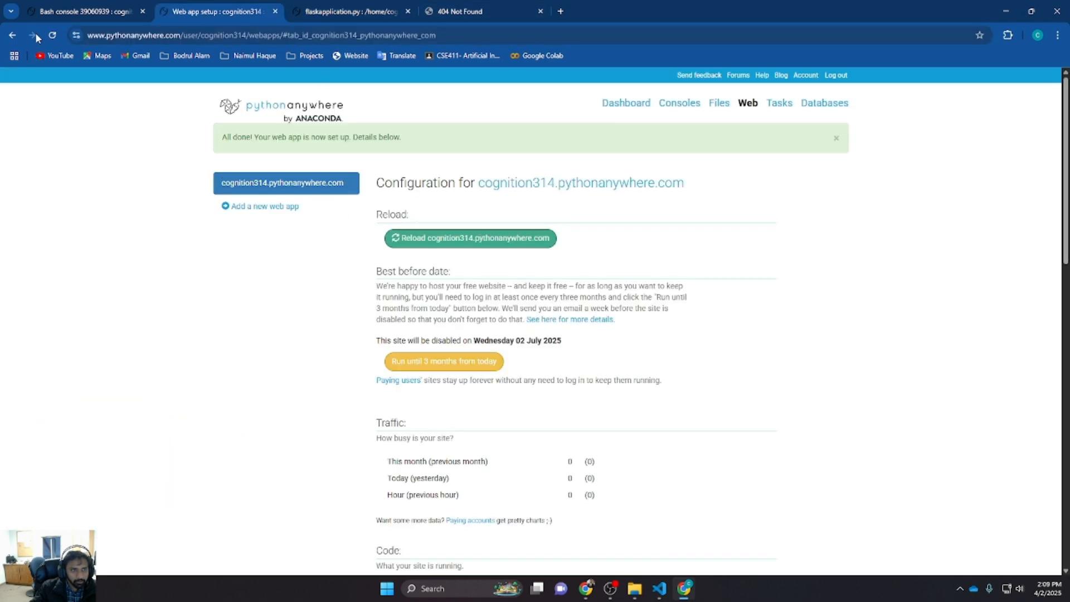
left_click(52, 35)
scroll(523, 253, "down", 4)
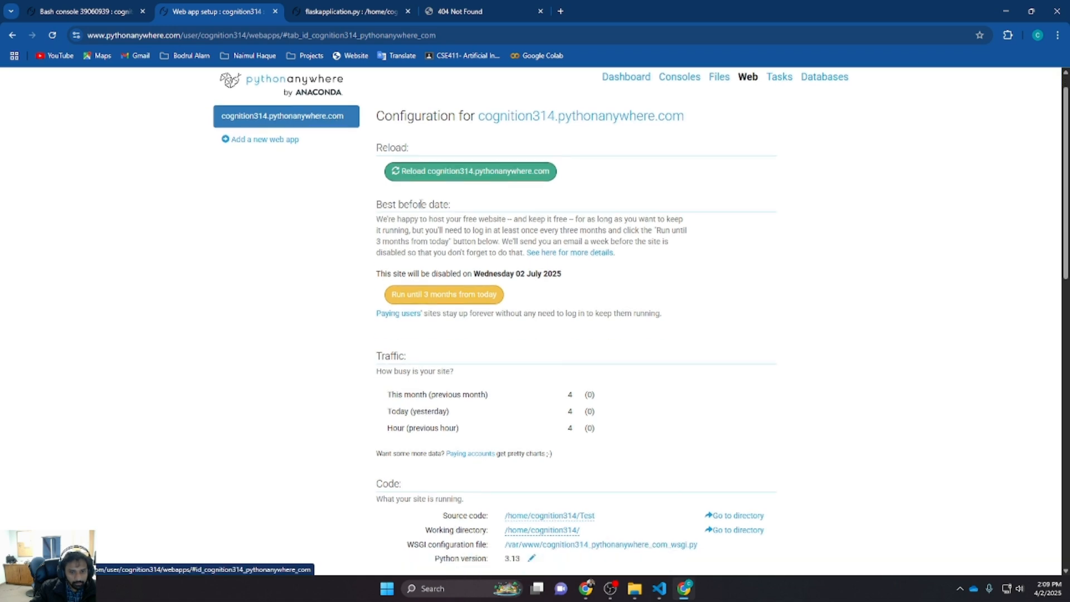
scroll(477, 218, "down", 2)
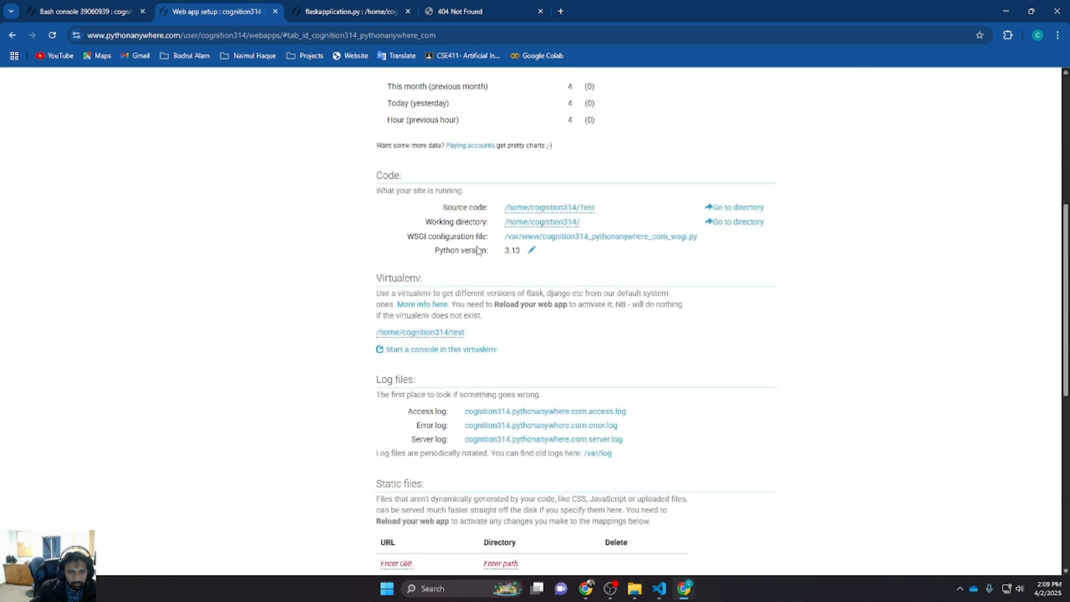
scroll(462, 359, "down", 4)
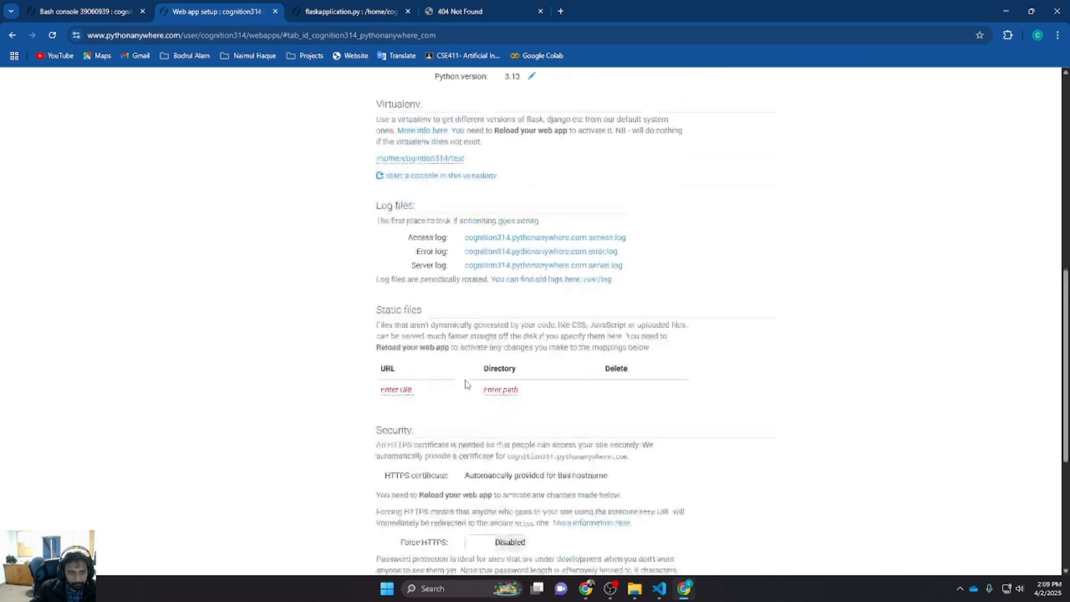
scroll(451, 349, "down", 2)
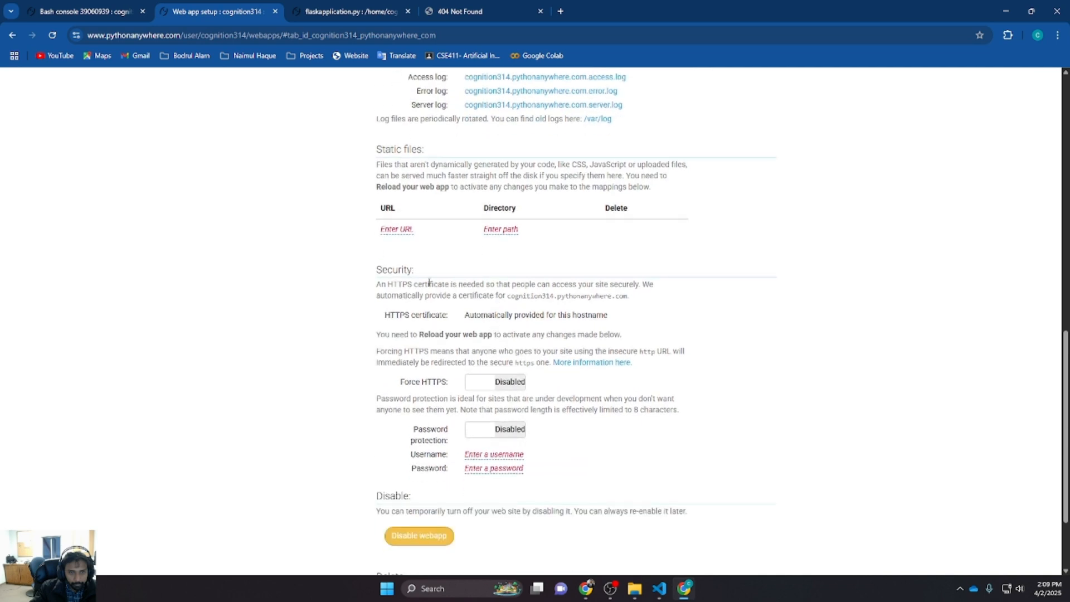
scroll(475, 299, "down", 2)
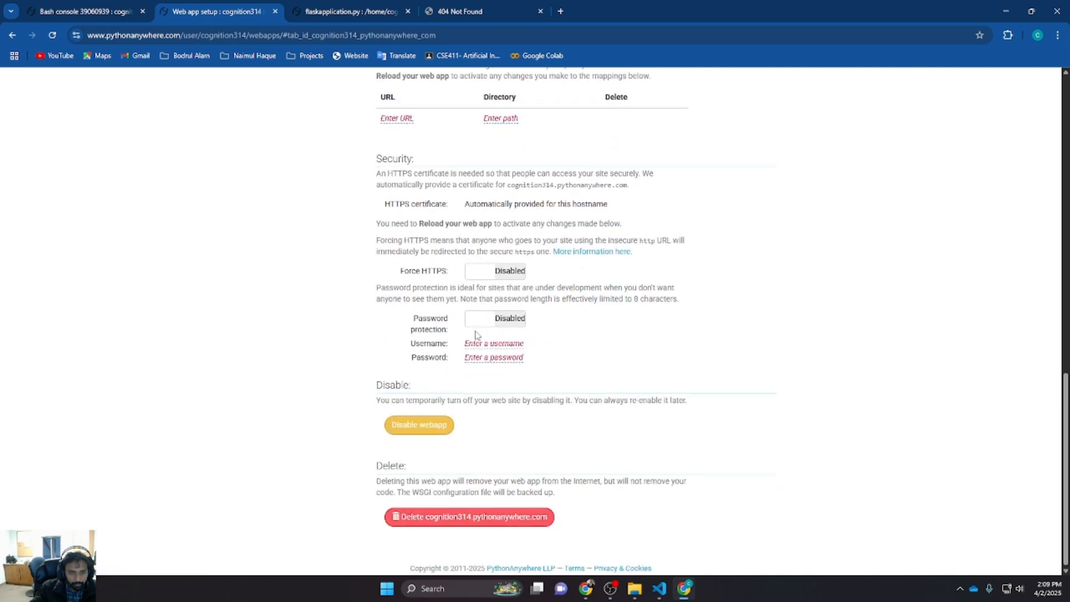
scroll(477, 335, "up", 7)
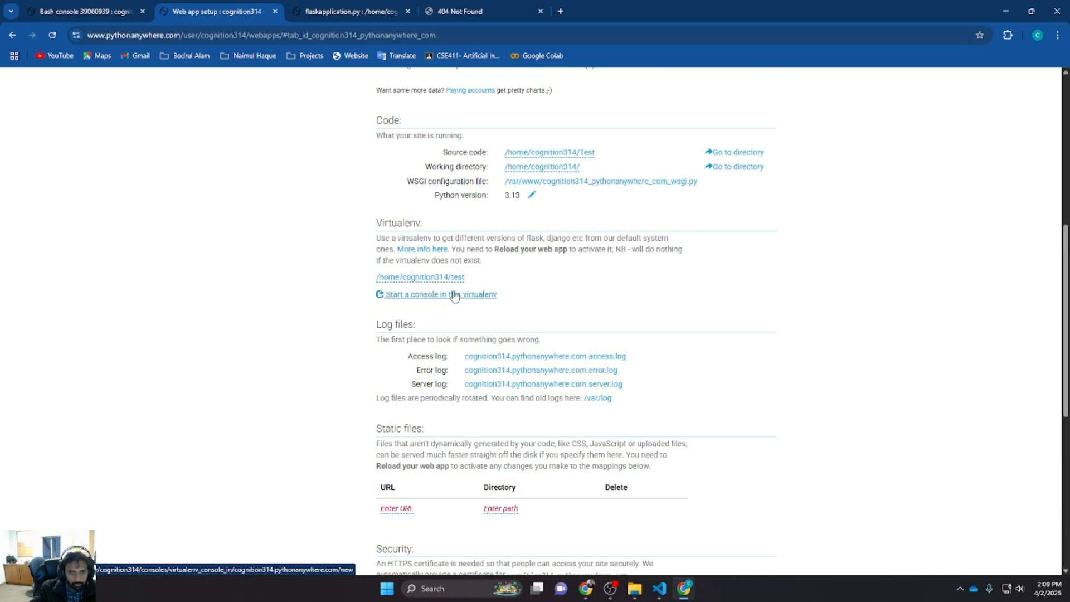
scroll(454, 295, "up", 1)
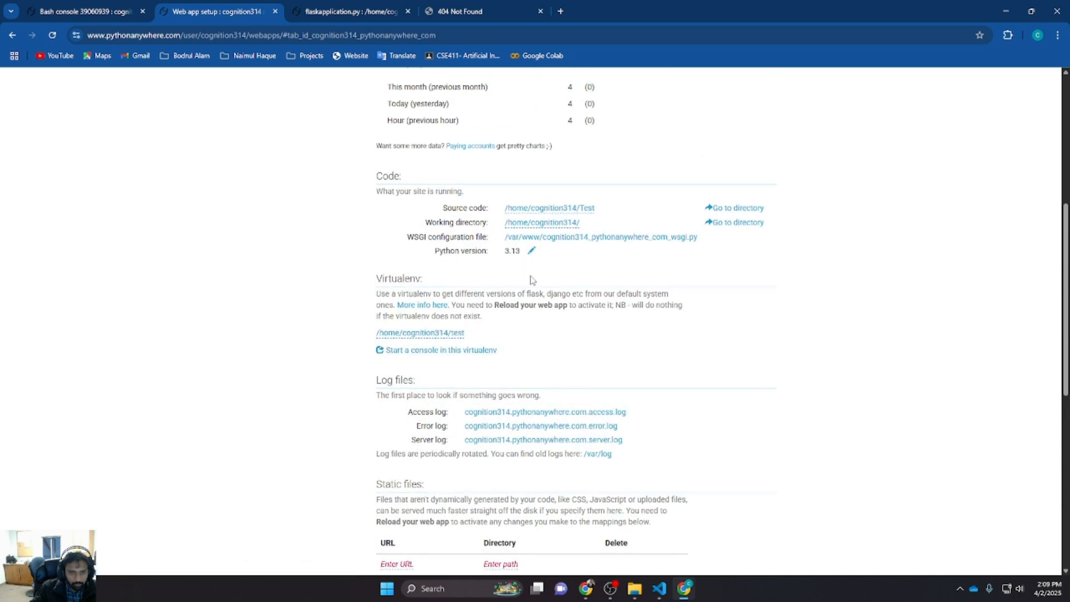
scroll(536, 272, "up", 5)
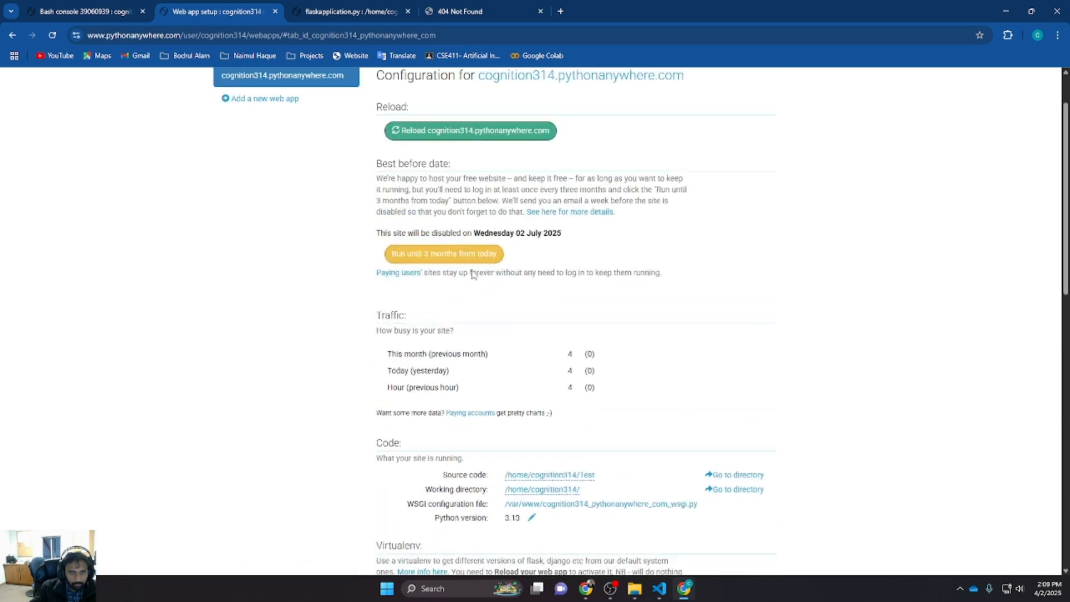
Return to the live site tab, reload it, and load the site's root URL without /user
left_click(360, 7)
left_click(452, 6)
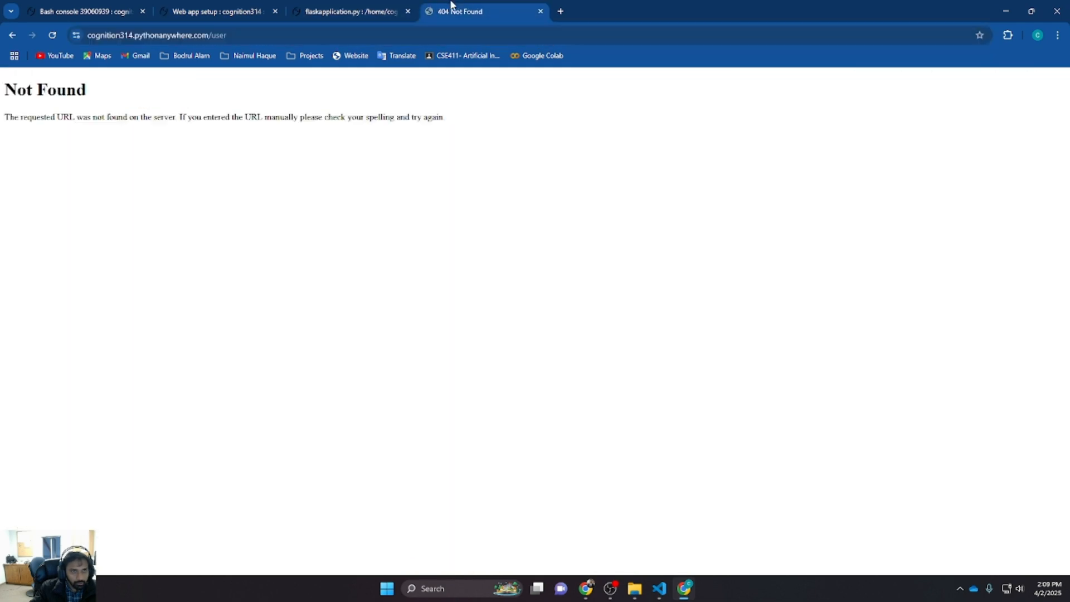
left_click(53, 36)
double_click(218, 34)
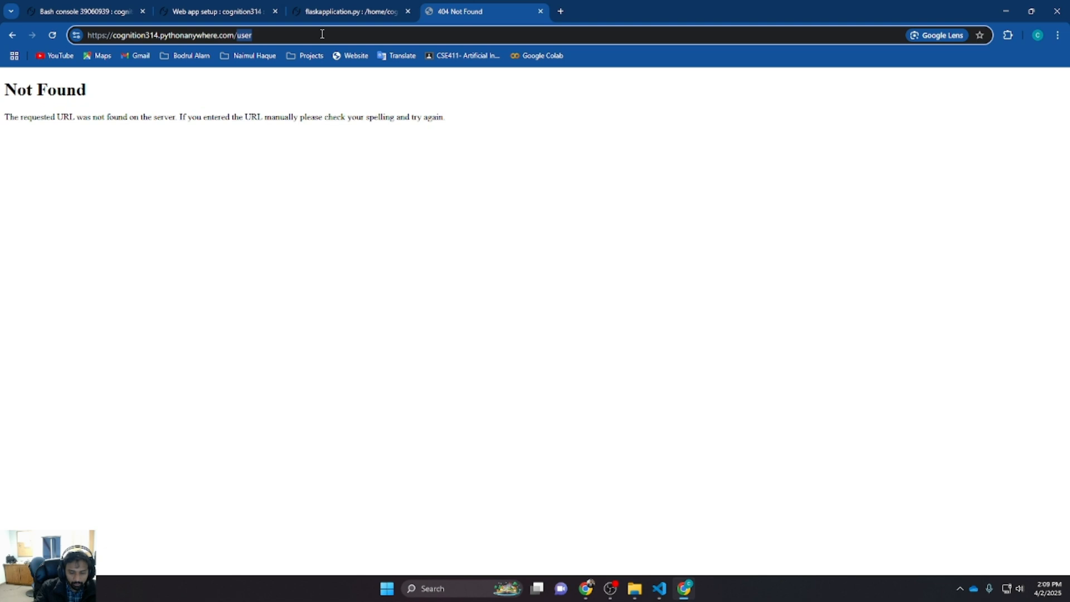
key("BackSpace")
key("Return")
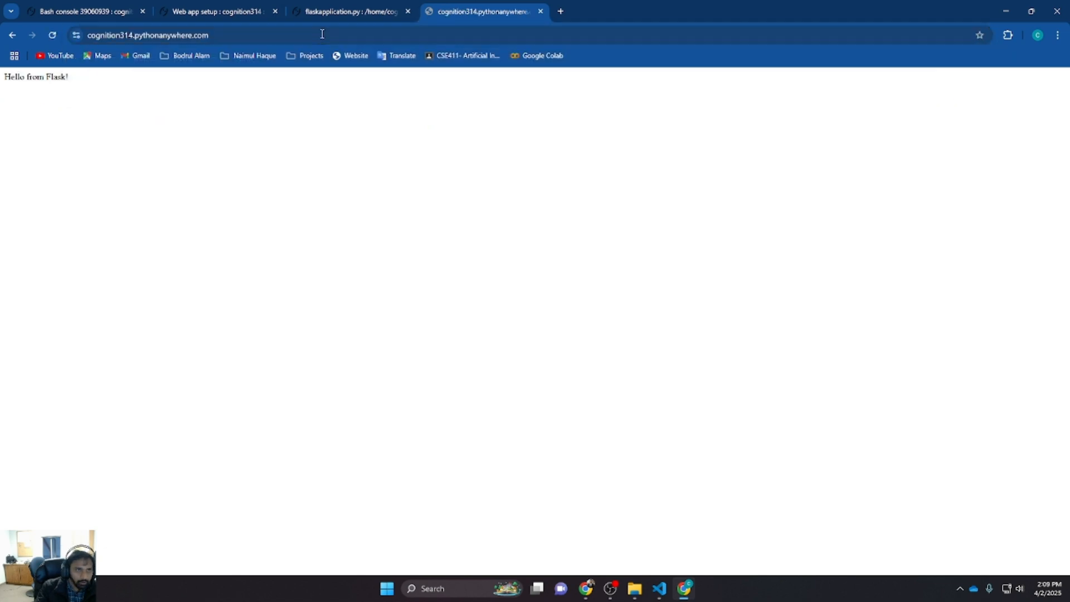
Open the WSGI configuration file from the web app page and inspect its application import line
left_click(357, 10)
left_click(250, 11)
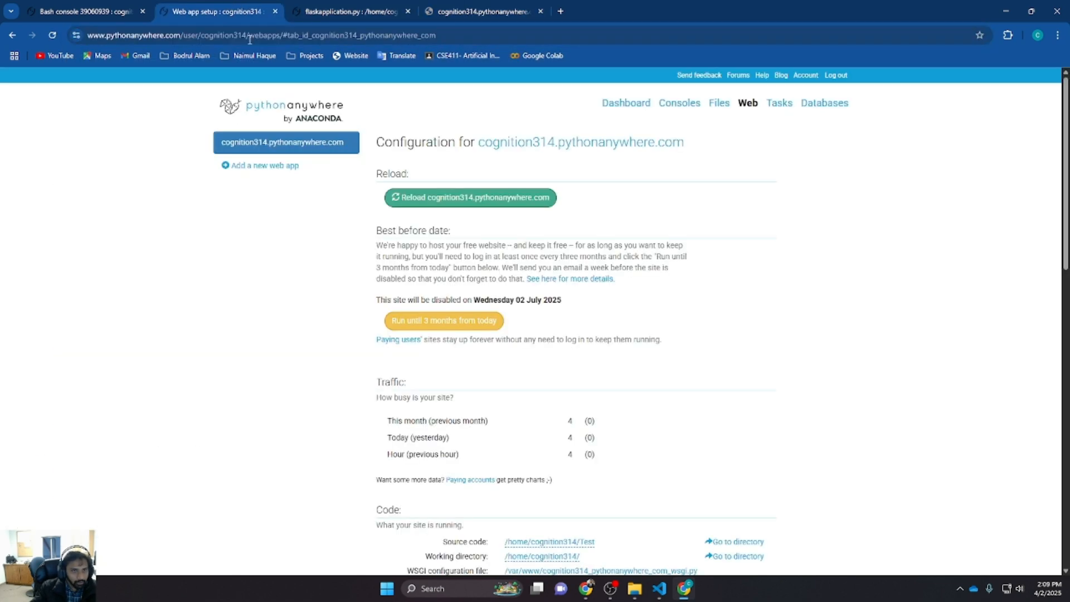
scroll(536, 286, "down", 5)
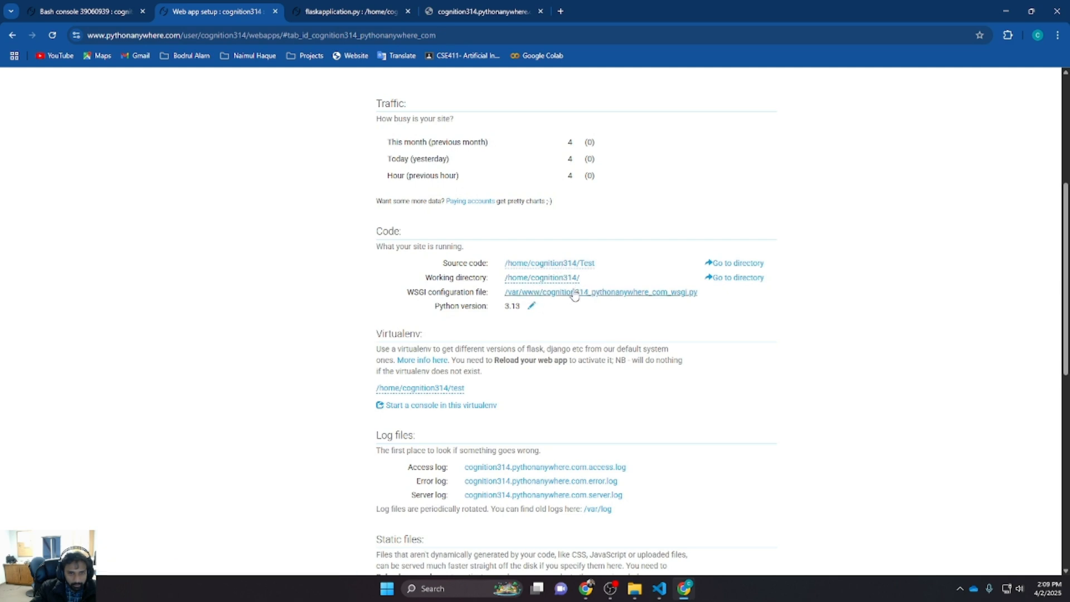
left_click(574, 292)
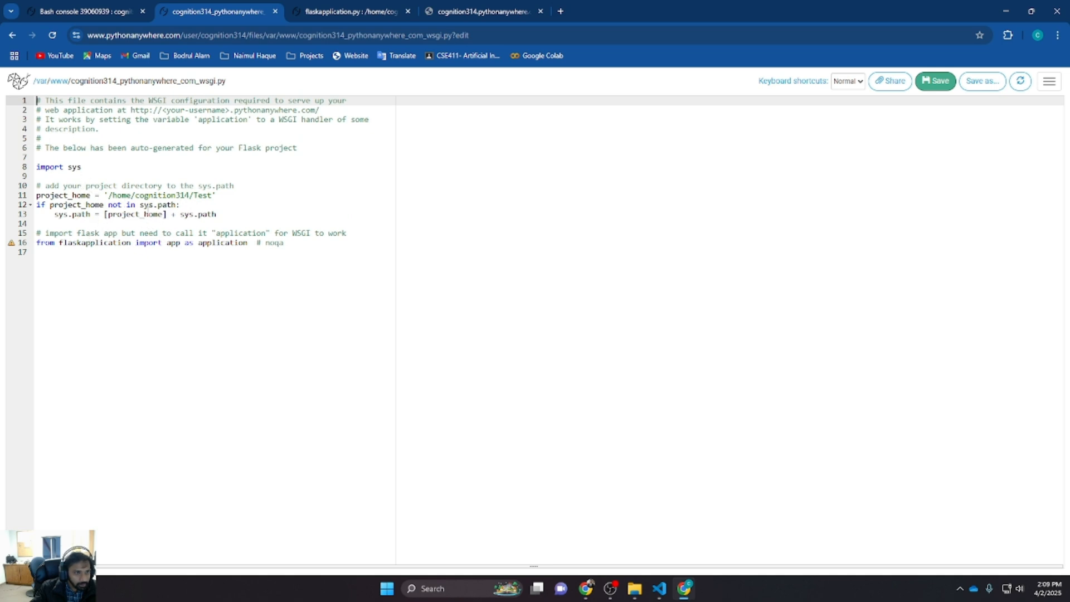
left_click_drag(314, 246, 30, 239)
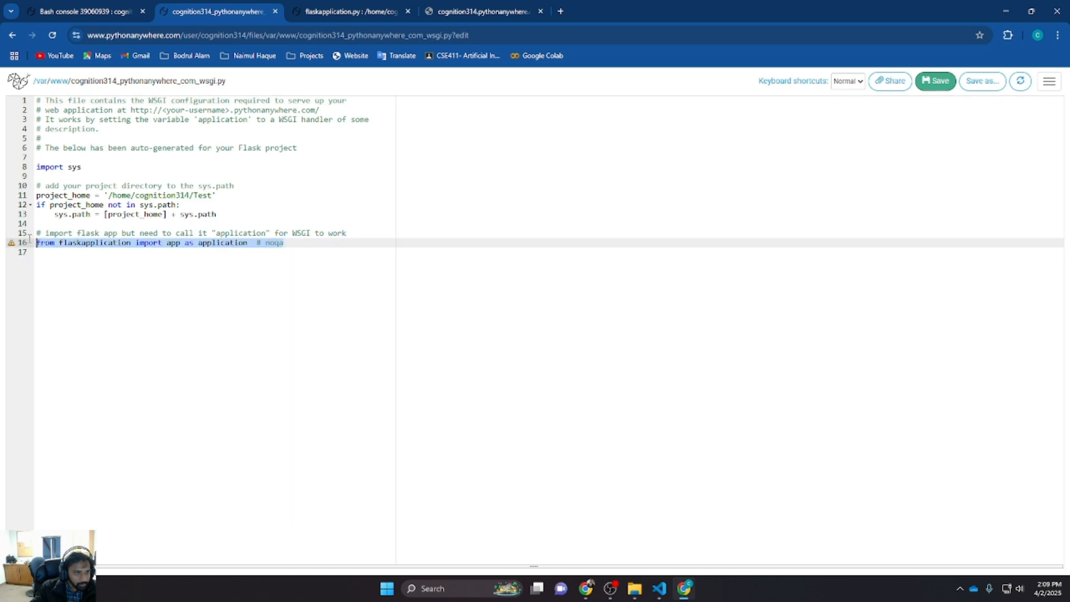
left_click(11, 35)
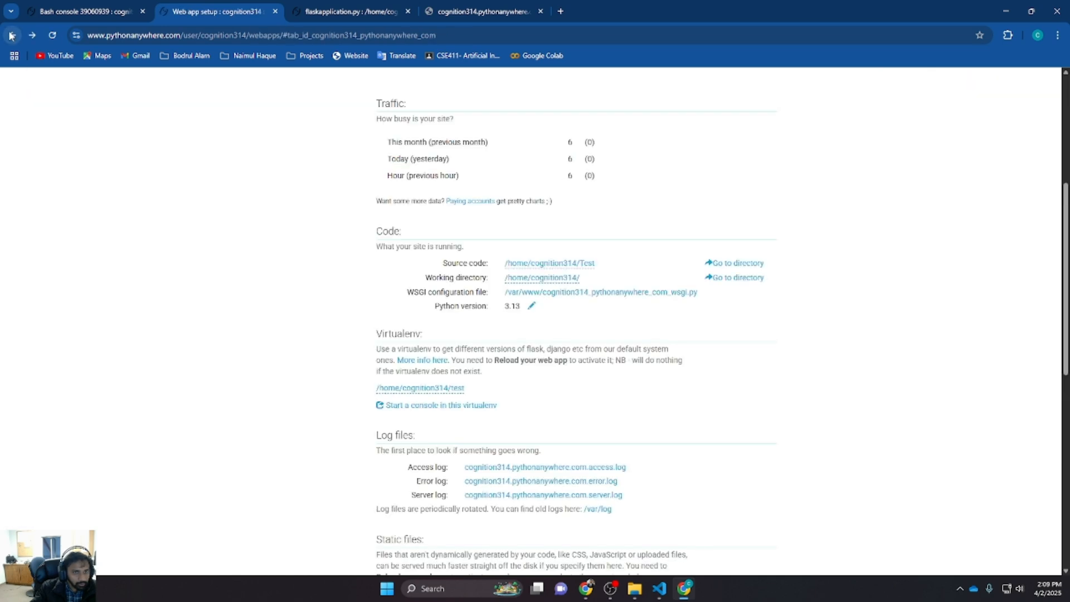
Open the web app's error log, then close the log and live site tabs
scroll(439, 317, "down", 3)
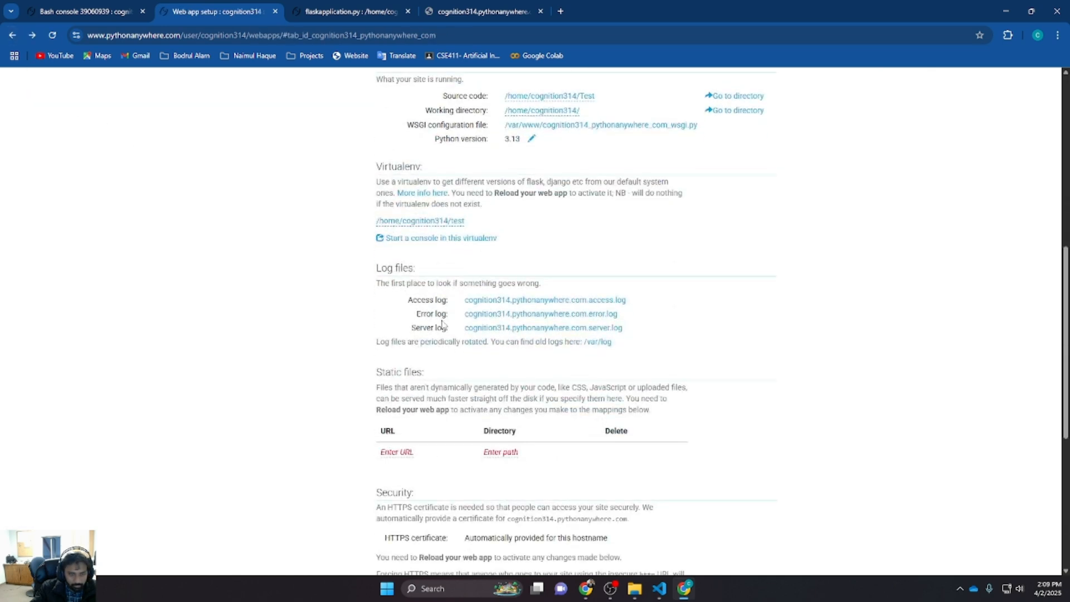
left_click(512, 316)
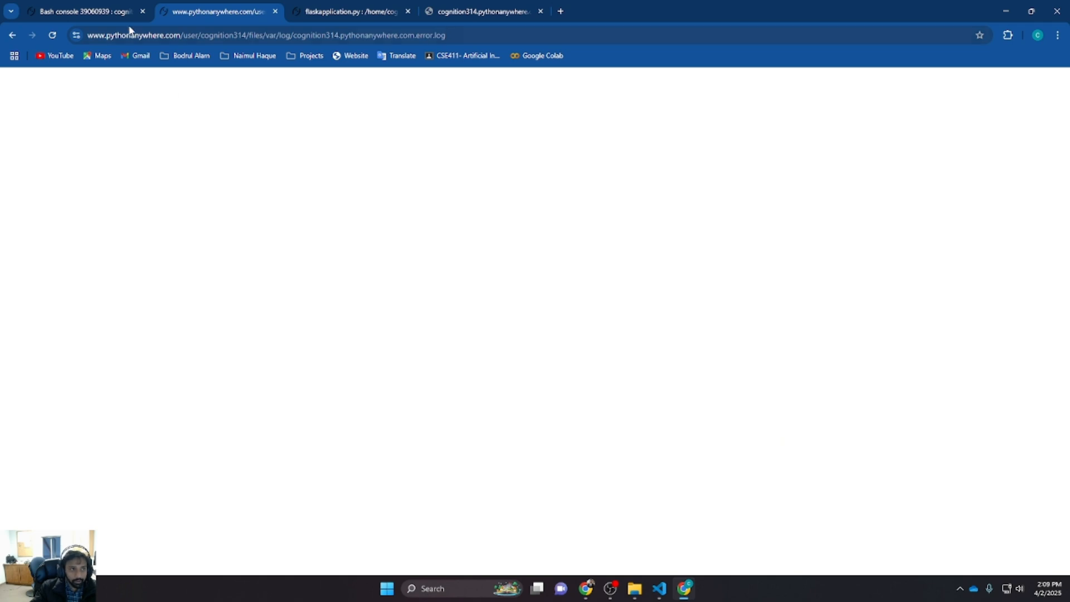
left_click(115, 14)
left_click(239, 16)
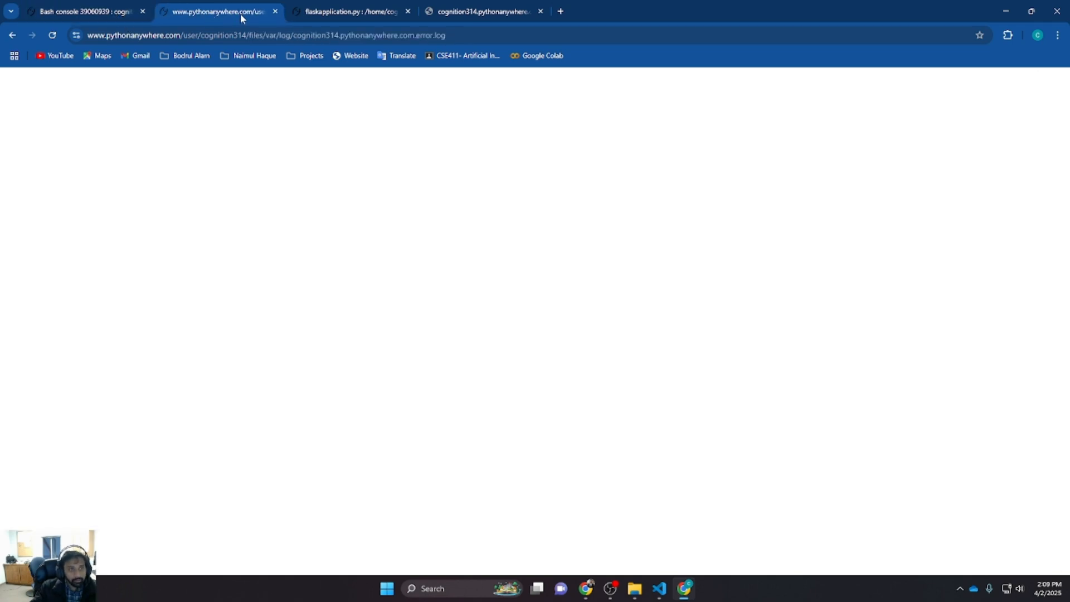
left_click(275, 11)
left_click(293, 15)
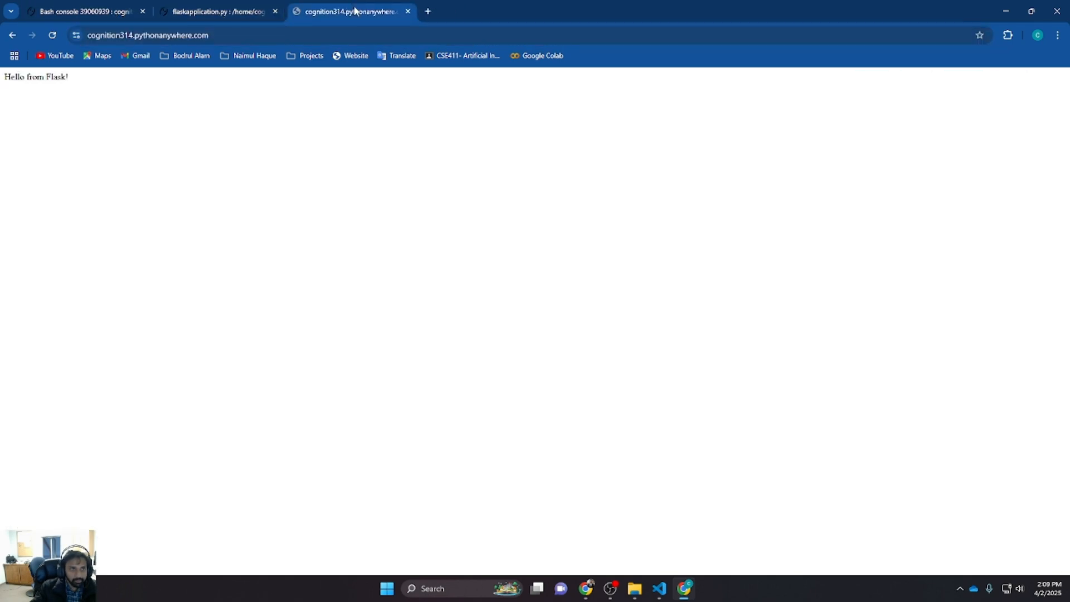
left_click(408, 11)
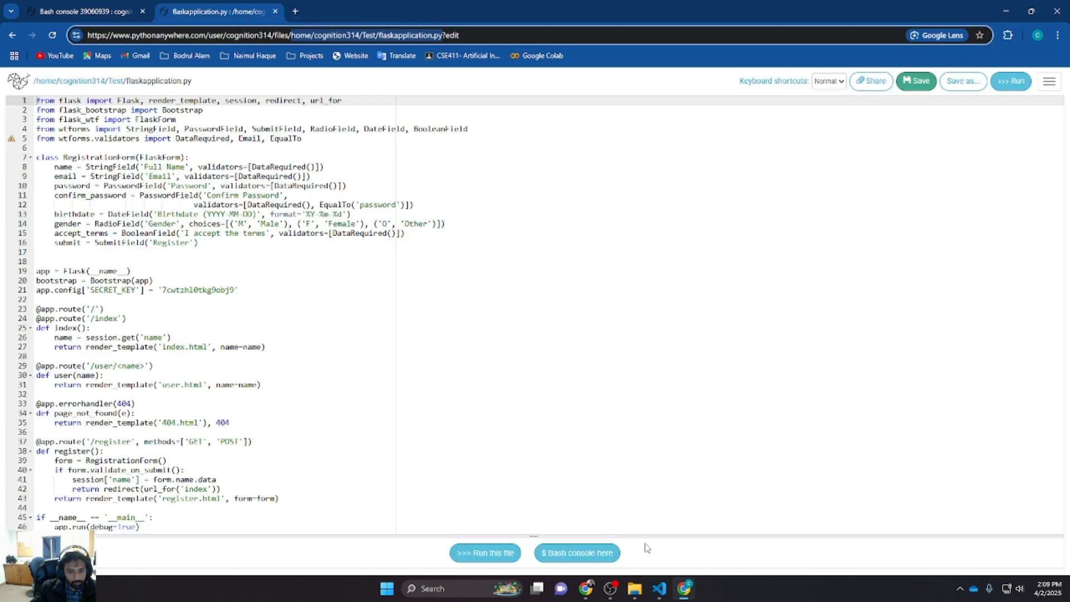
Switch to VS Code and examine the debug=True setting at the end of flaskapplication.py
left_click(659, 594)
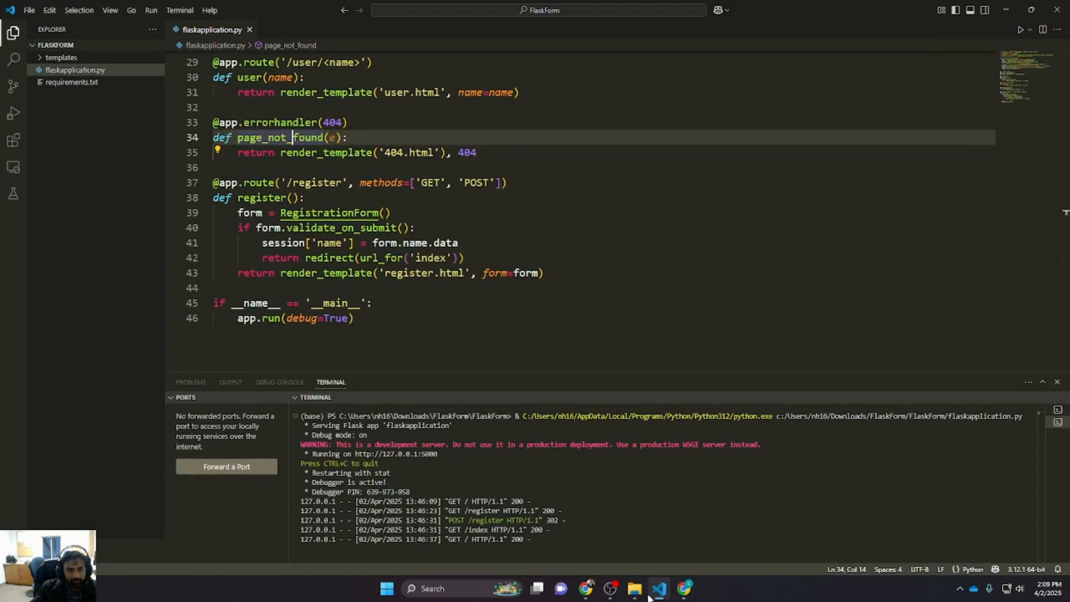
scroll(350, 334, "down", 2)
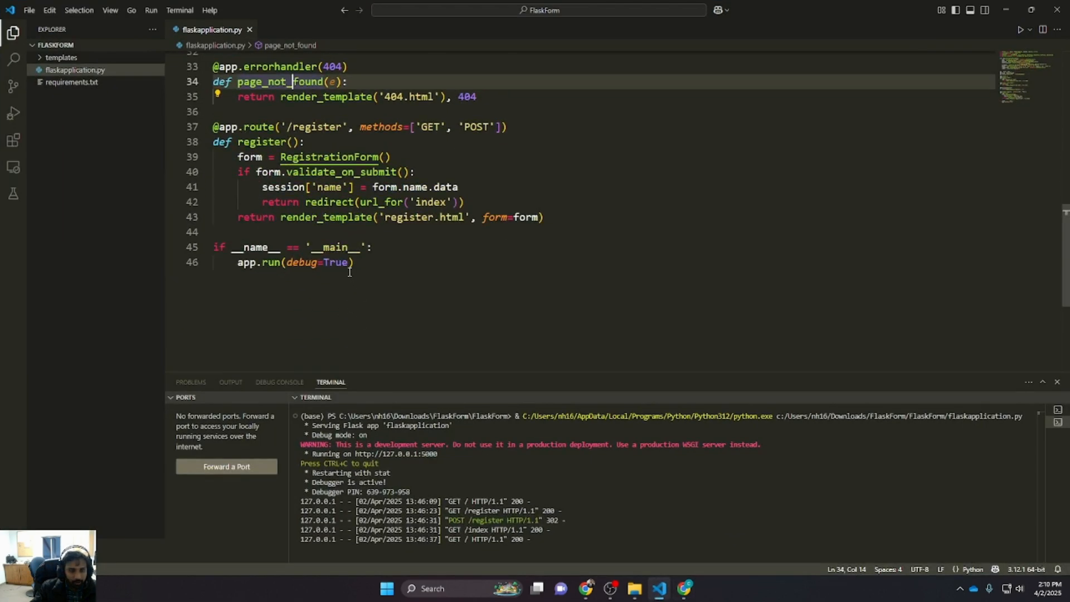
double_click(335, 262)
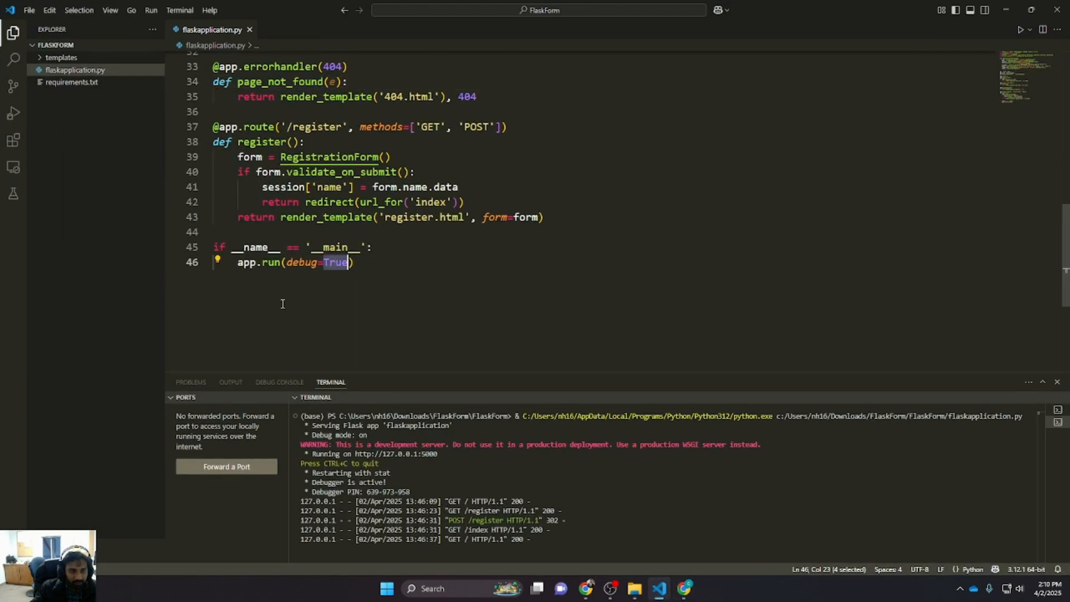
left_click(1006, 10)
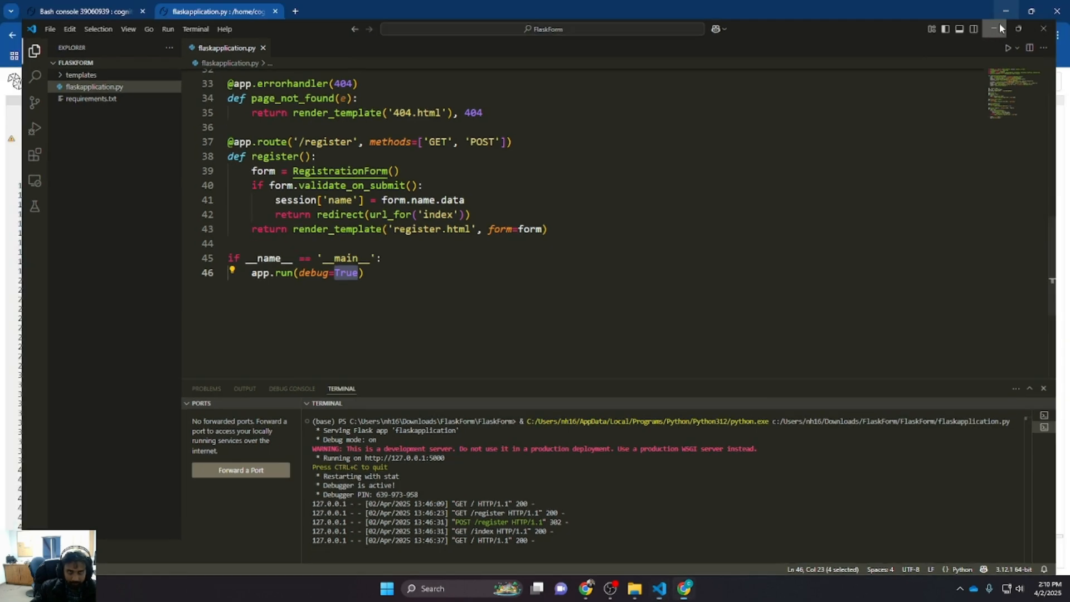
Open /home/cognition314/Test/flaskapplication.py in the PythonAnywhere file editor from the Files page in a new tab
left_click(107, 14)
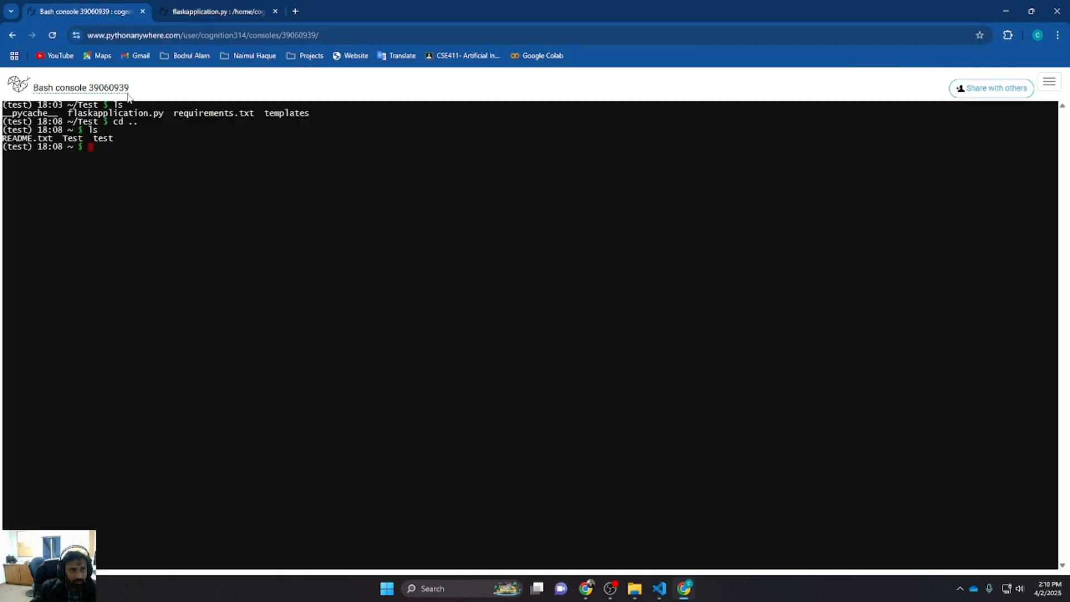
left_click(215, 11)
left_click(295, 12)
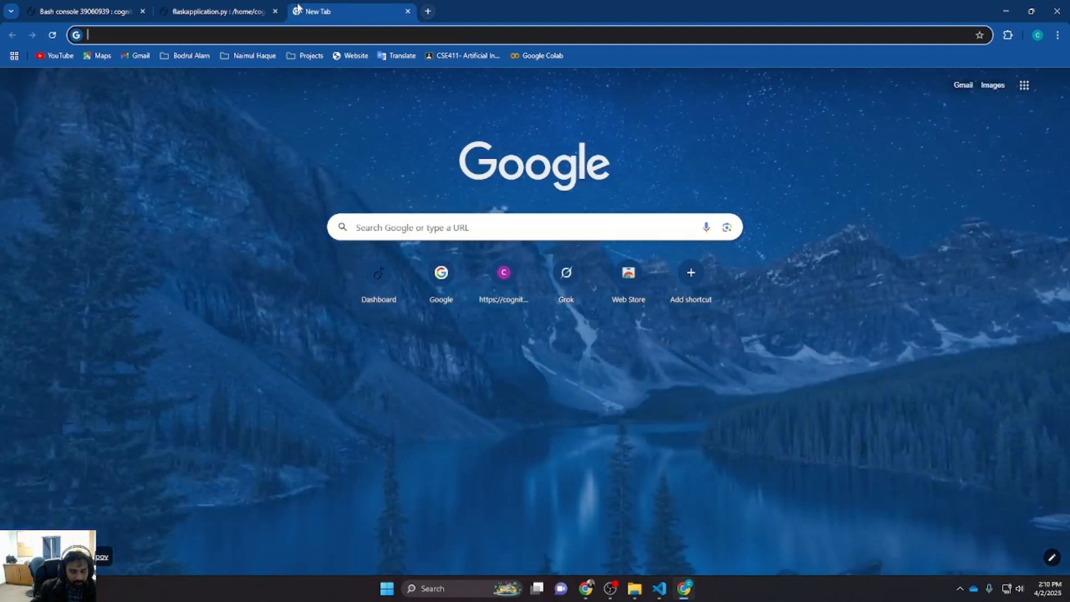
type("py")
key("Return")
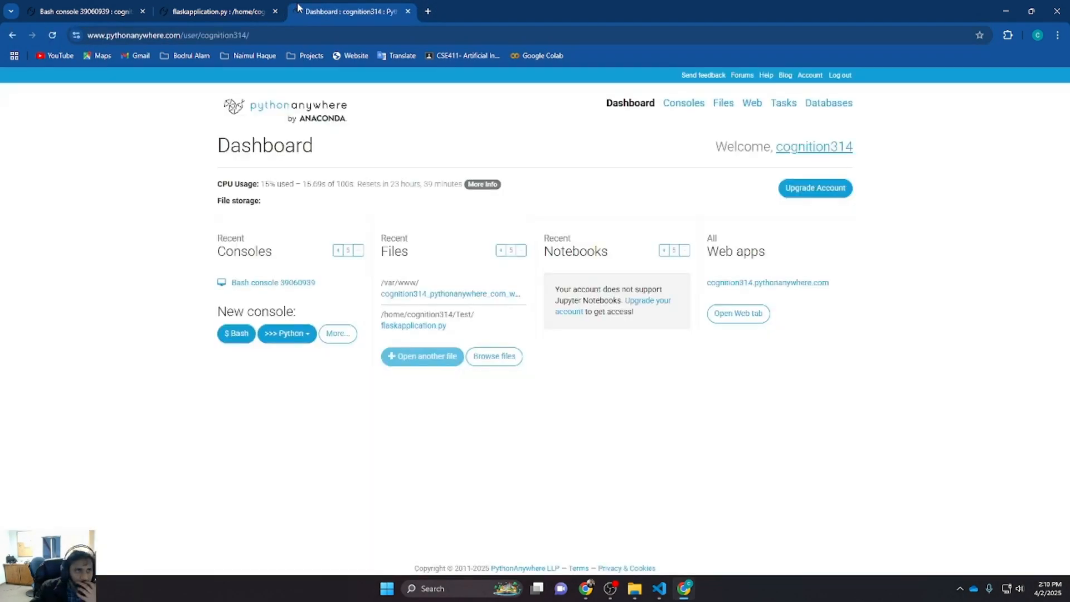
left_click(716, 105)
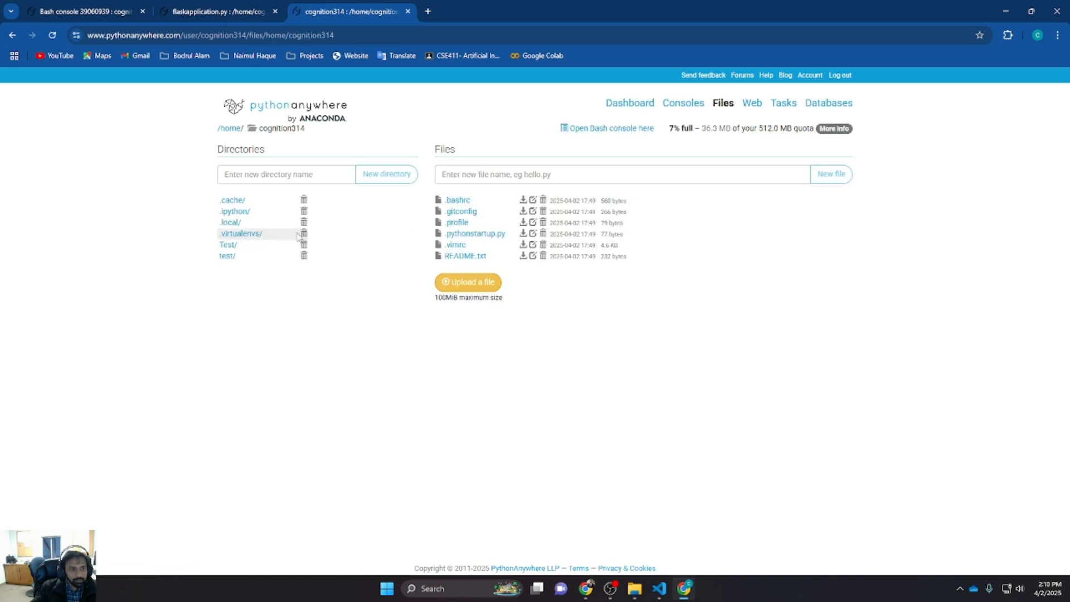
left_click(228, 246)
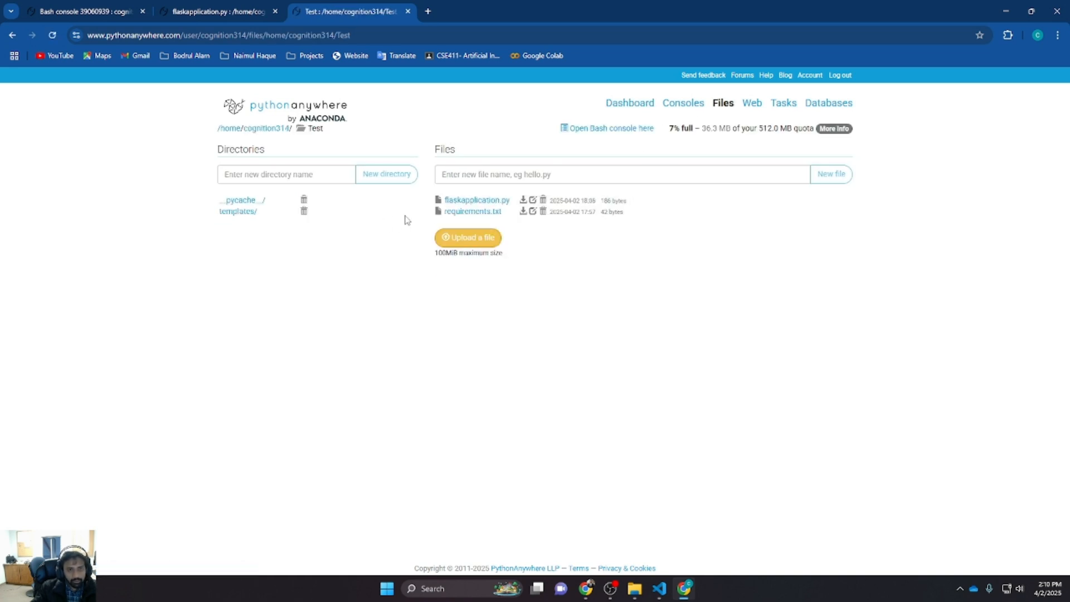
left_click(470, 202)
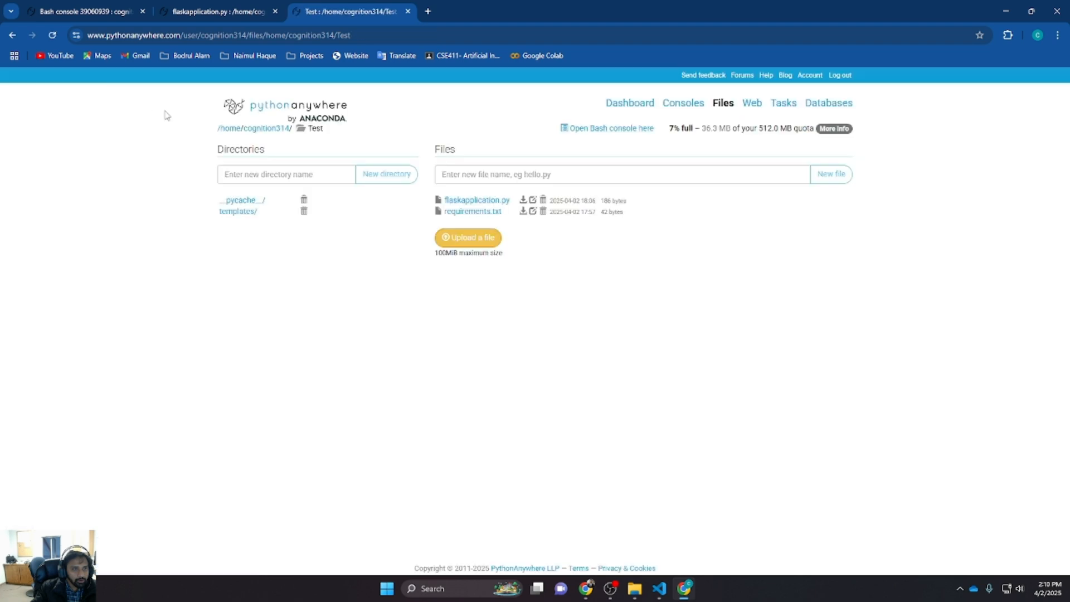
left_click(477, 204)
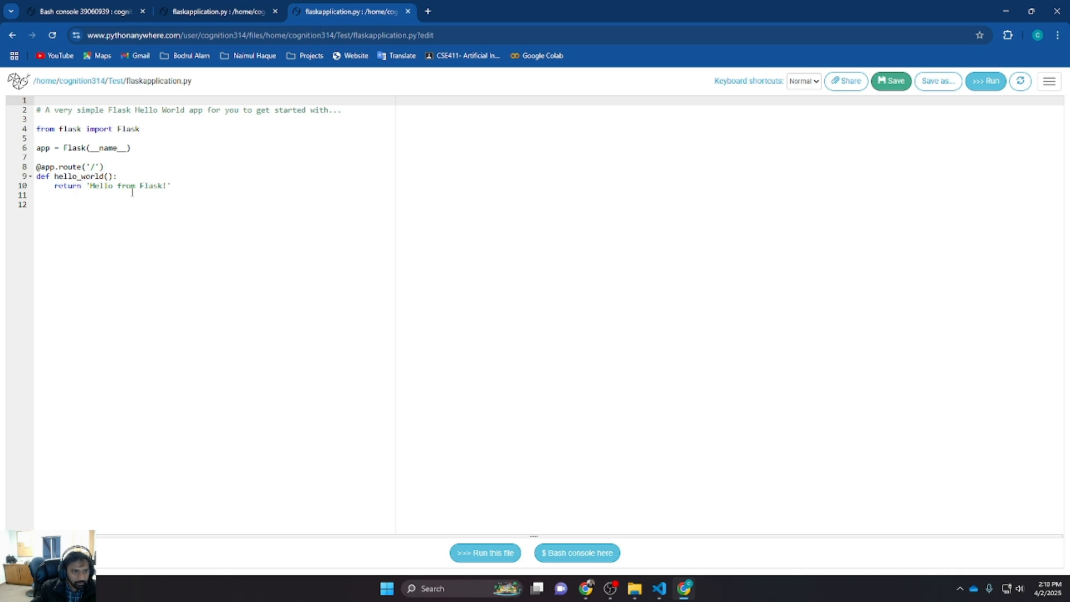
left_click(116, 81)
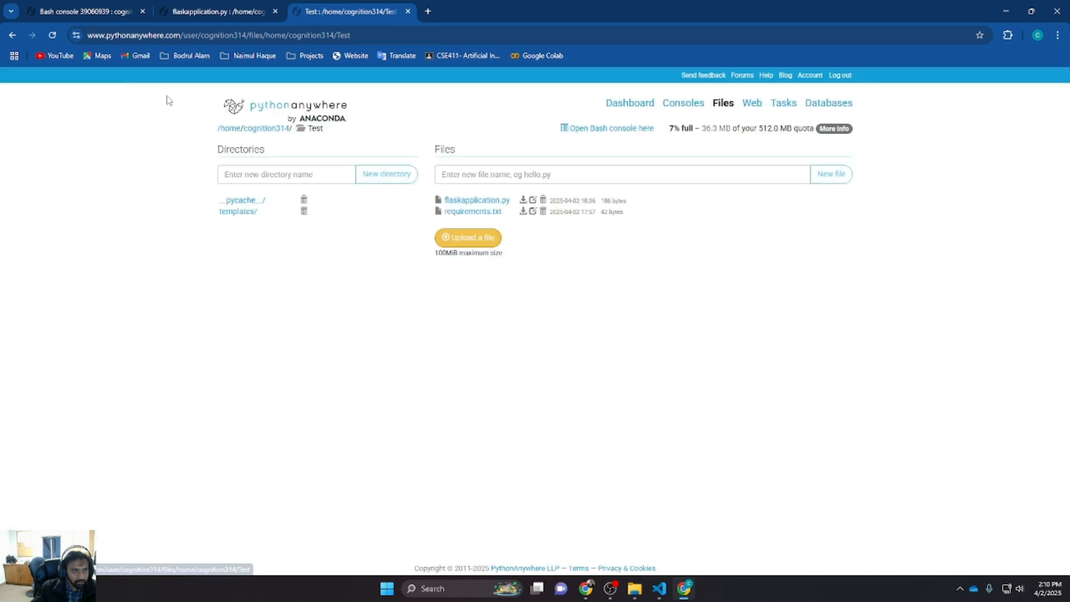
left_click(478, 201)
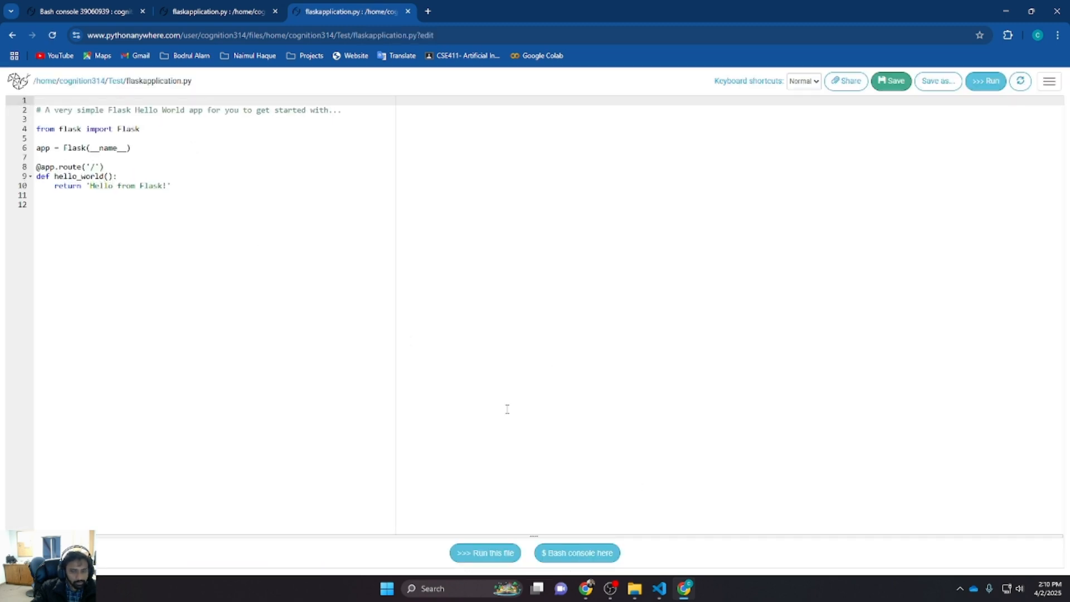
Copy all of flaskapplication.py's code from VS Code and paste it over the web editor's contents
left_click(659, 588)
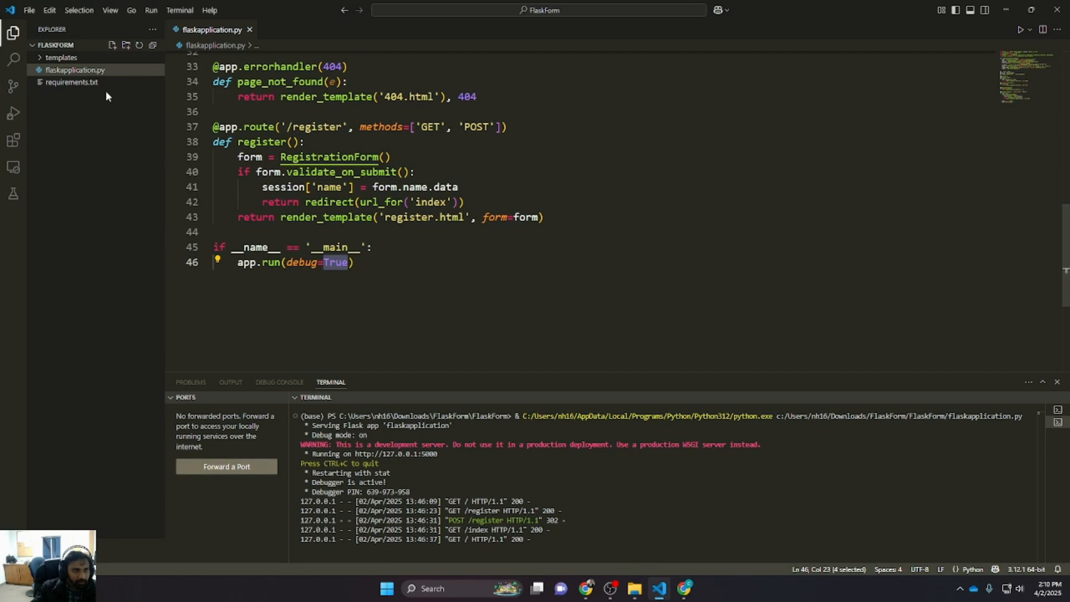
scroll(408, 266, "up", 3)
key("ctrl+a")
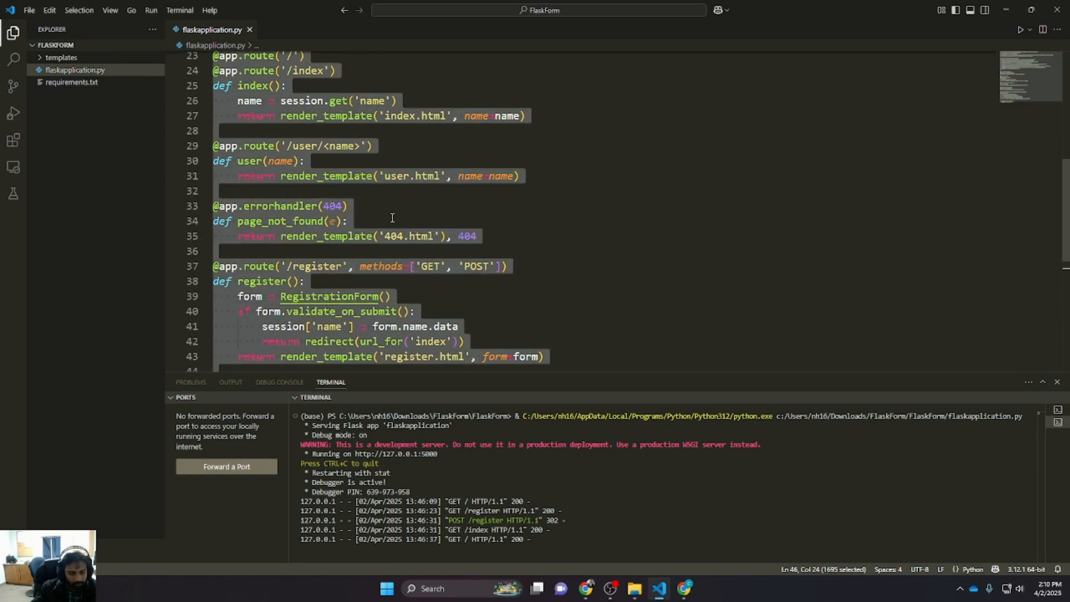
key("alt+Tab")
left_click(233, 204)
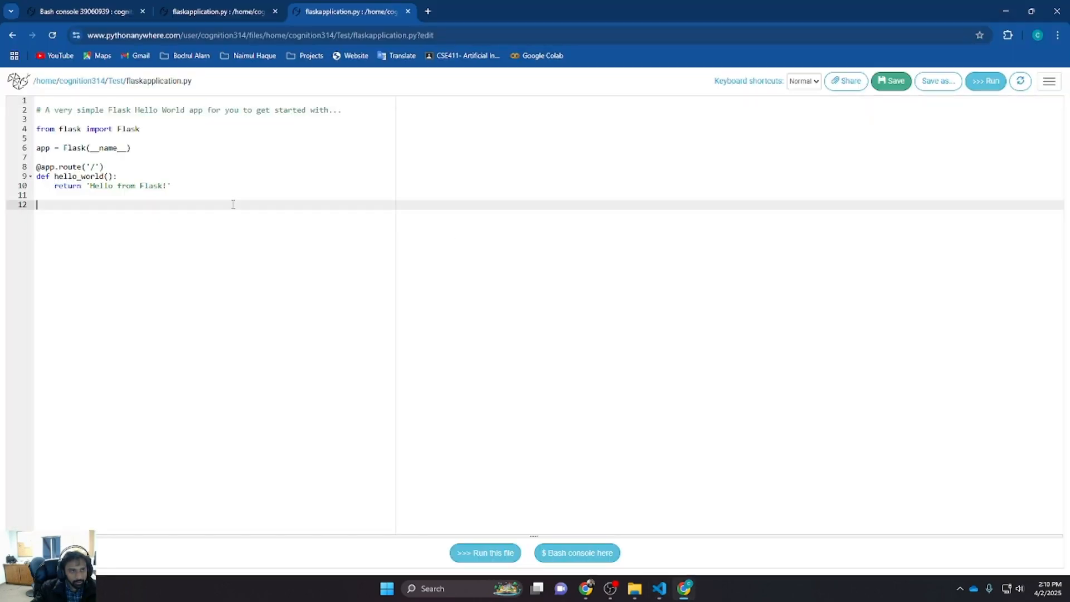
key("ctrl+a")
key("ctrl+v")
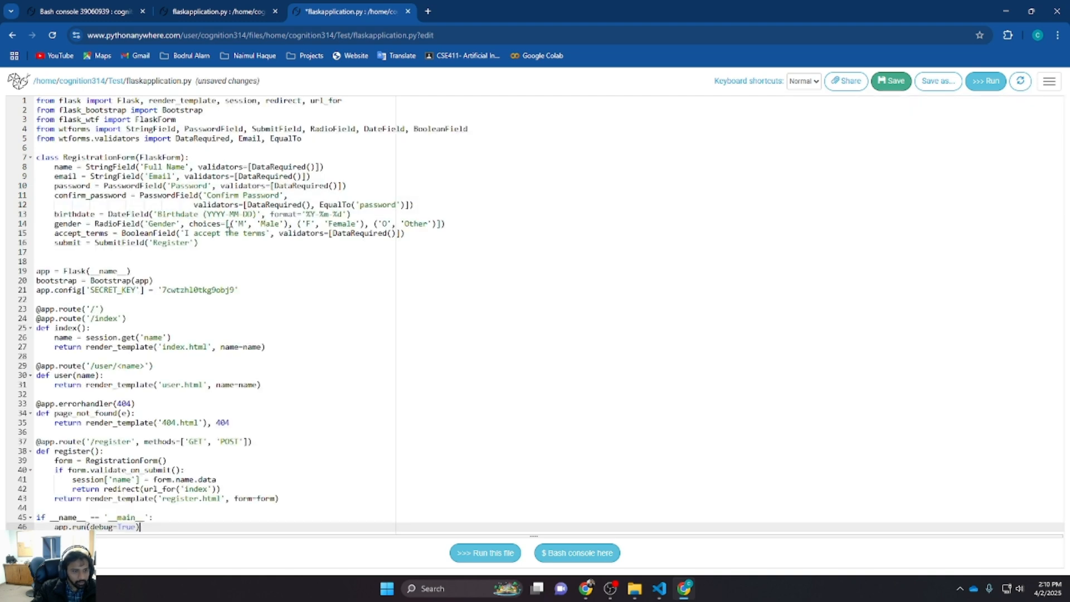
Change debug=True to debug=False on the last line and save the file
double_click(127, 527)
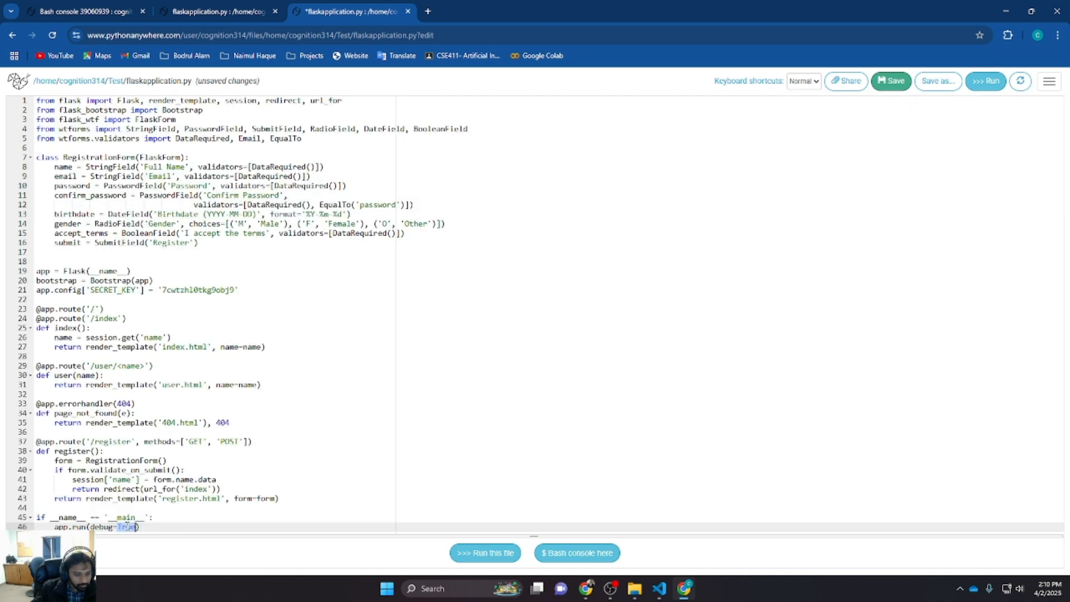
type("Fa")
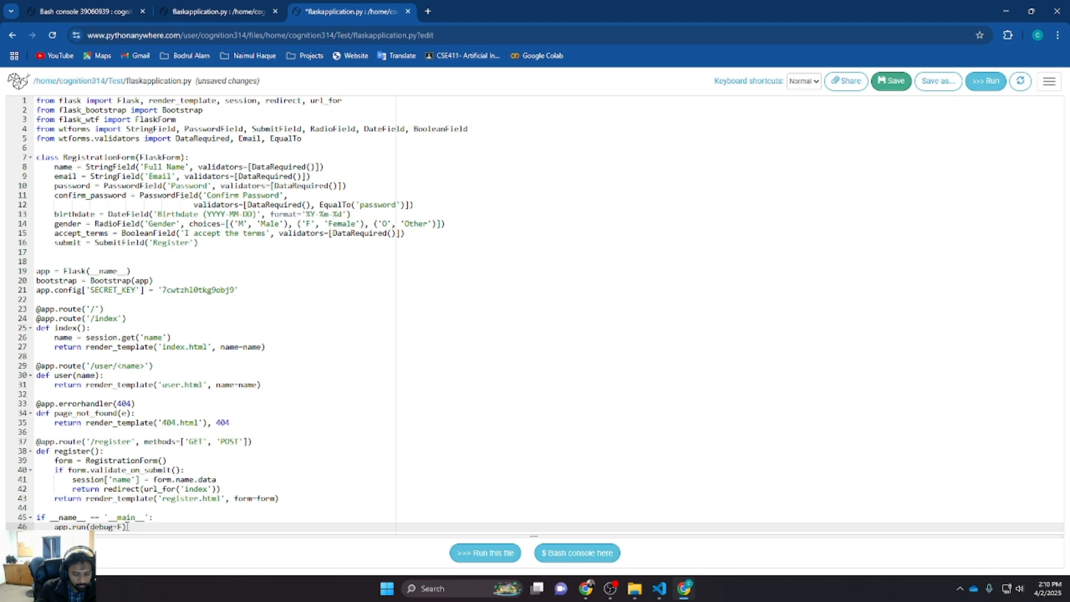
type("lse")
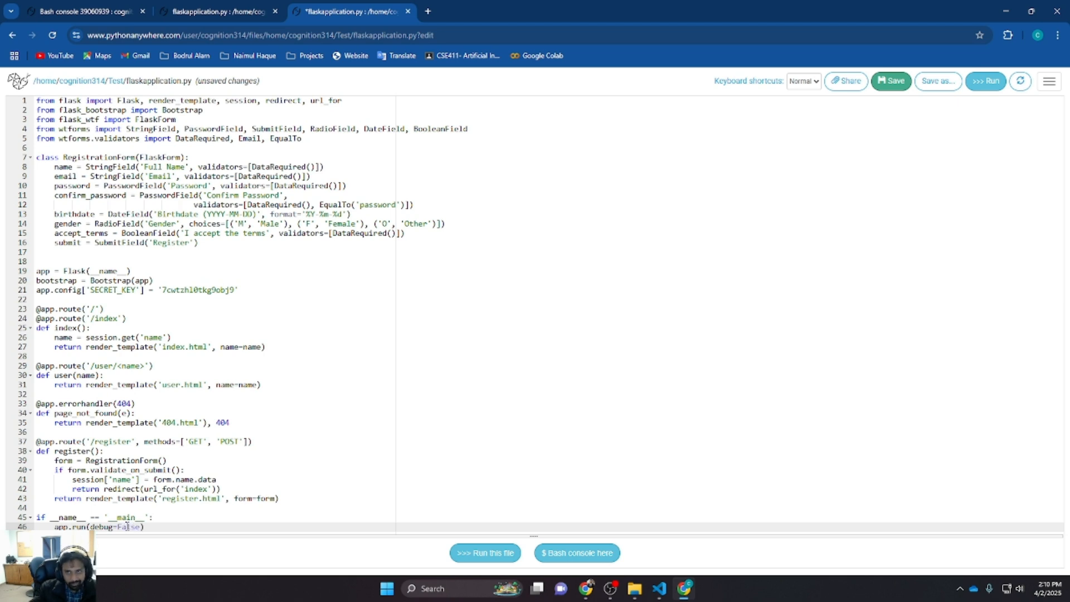
left_click(892, 88)
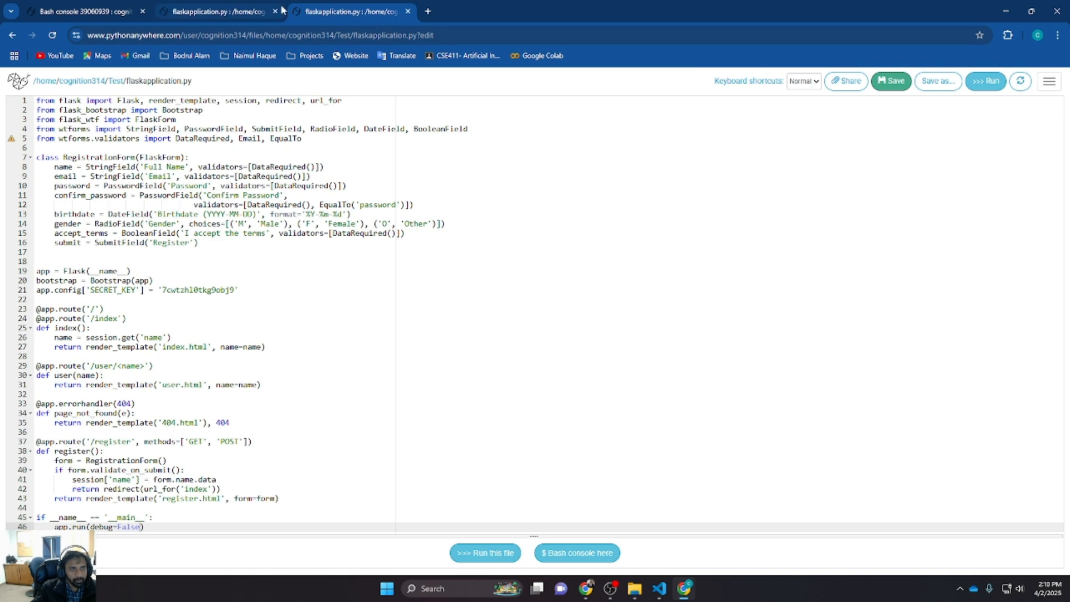
Close the editor tab, open the dashboard in a new tab, go to the cognition314.pythonanywhere.com web app and reload it
left_click(408, 12)
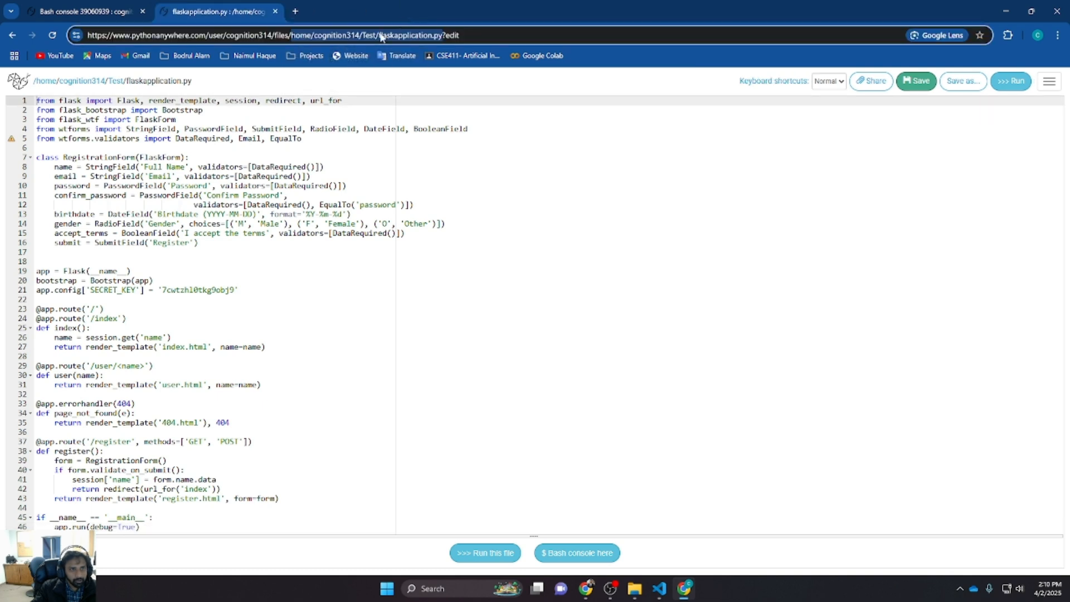
left_click(295, 12)
type("pyt")
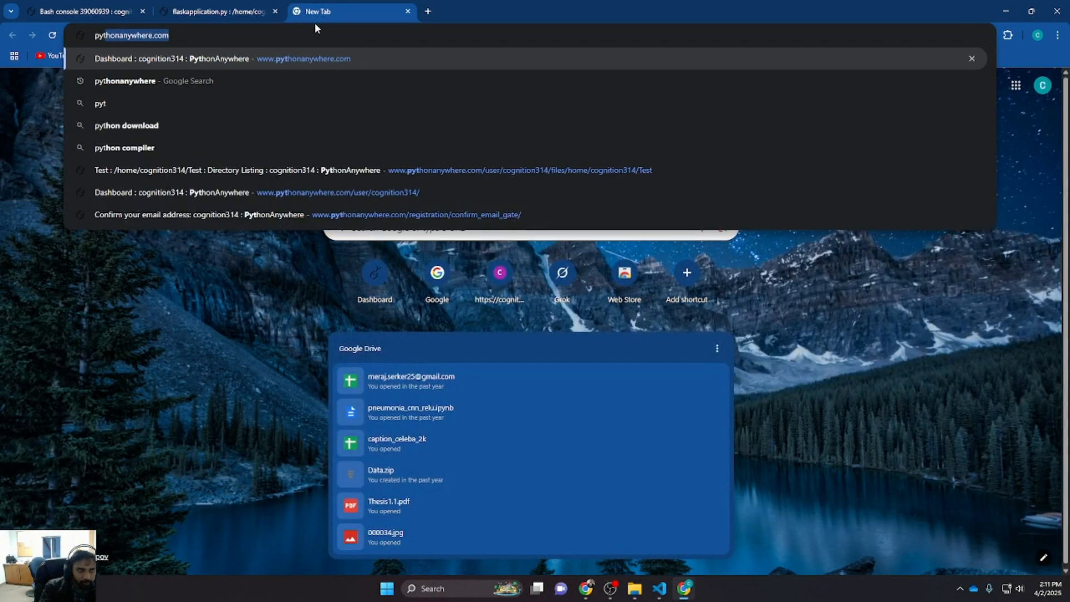
key("Return")
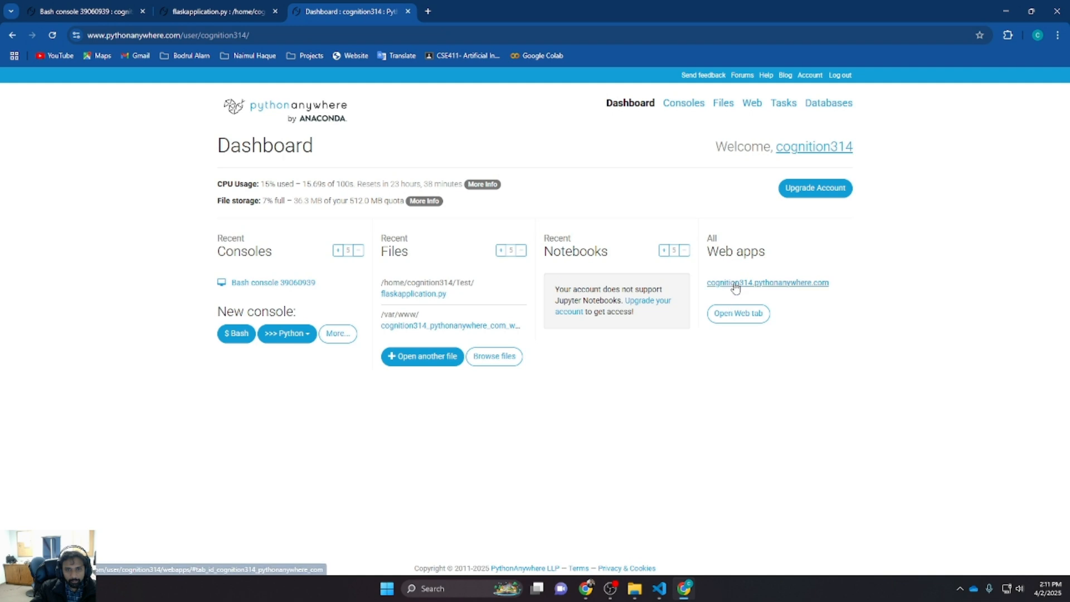
left_click(736, 316)
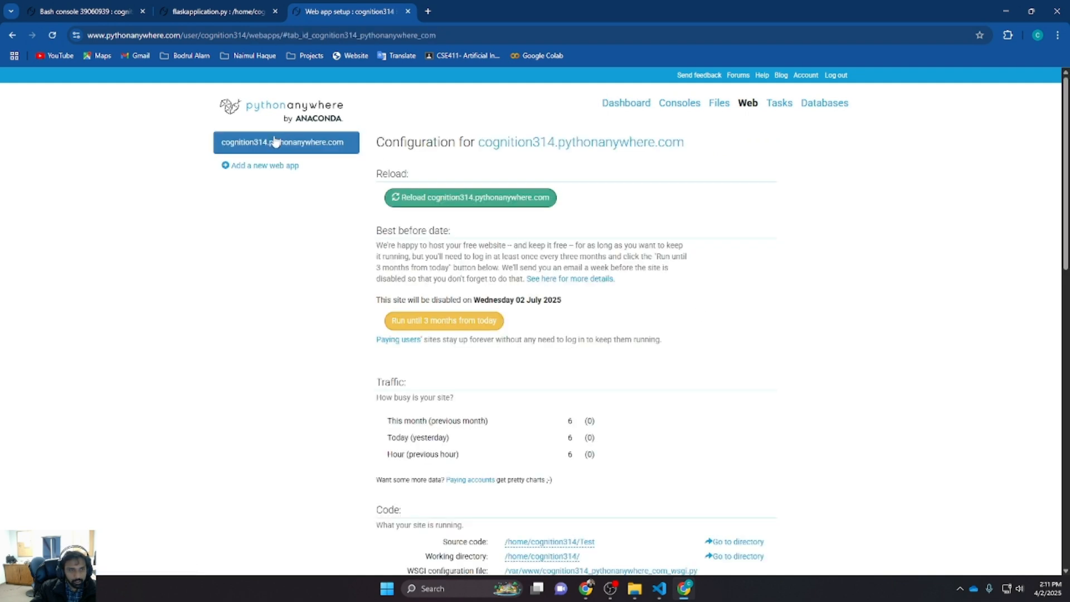
left_click(427, 203)
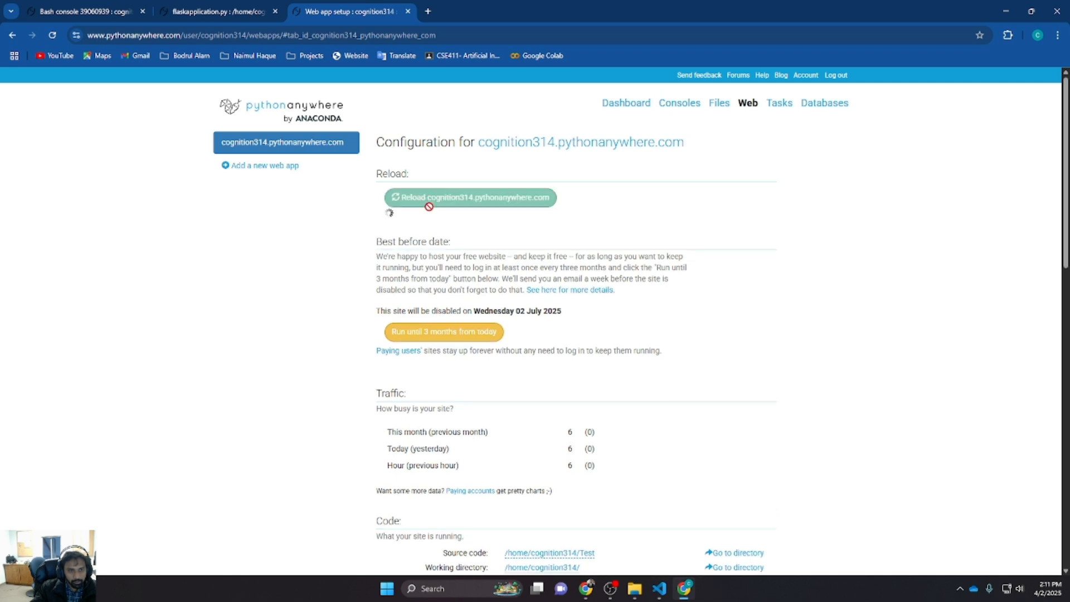
scroll(782, 301, "down", 10)
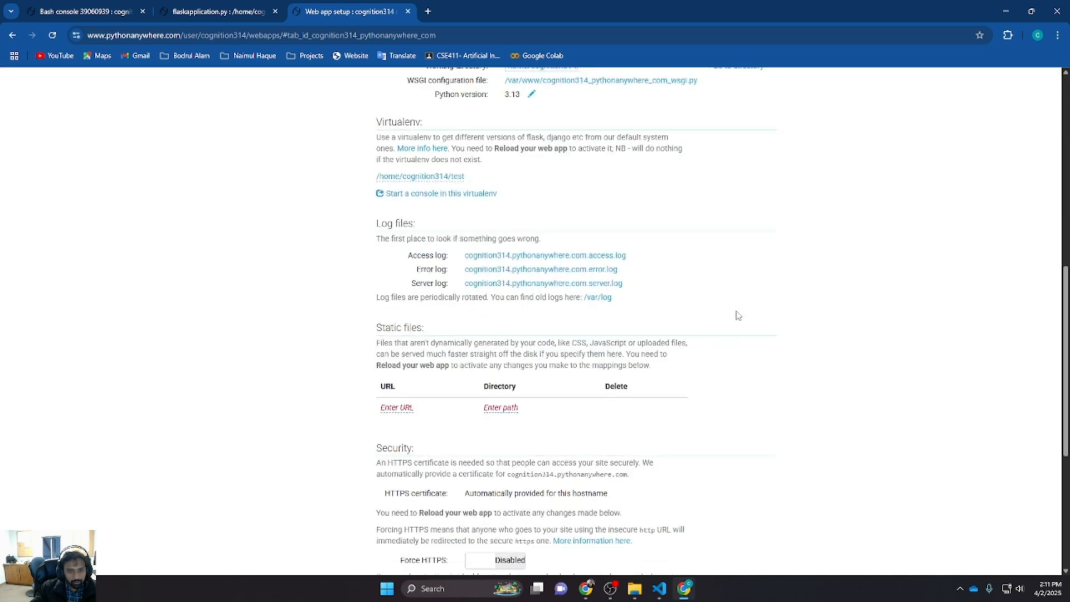
scroll(661, 353, "down", 1)
scroll(605, 361, "up", 15)
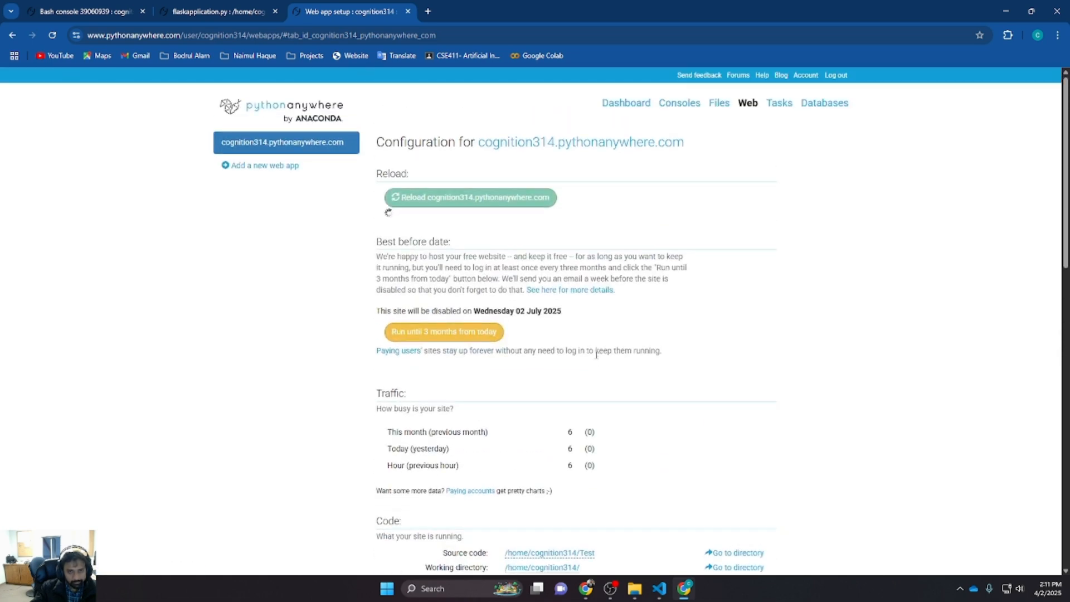
scroll(596, 354, "down", 2)
scroll(557, 401, "up", 2)
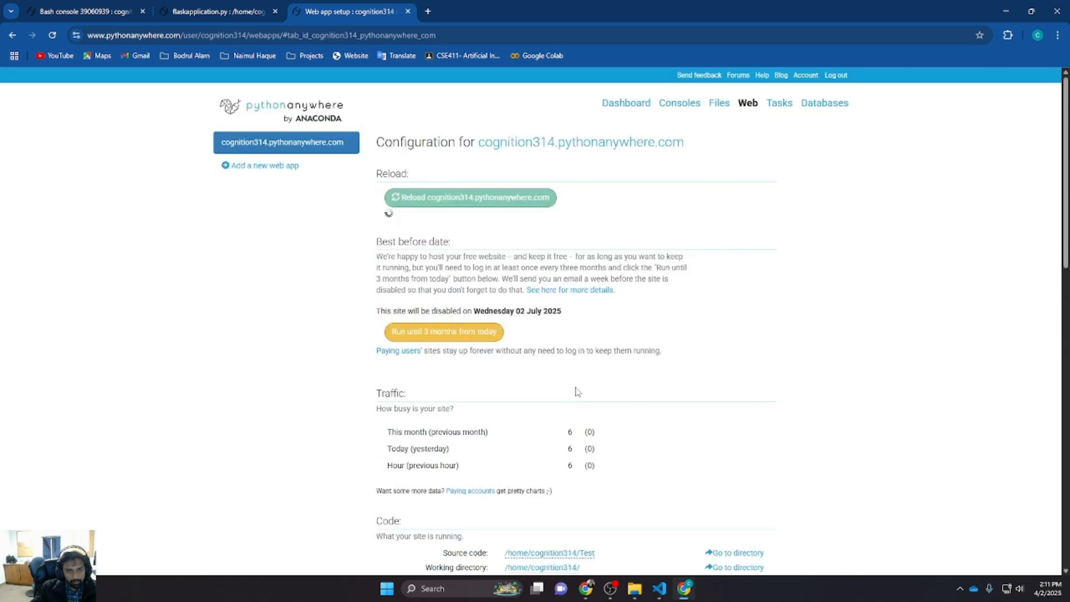
left_click(660, 591)
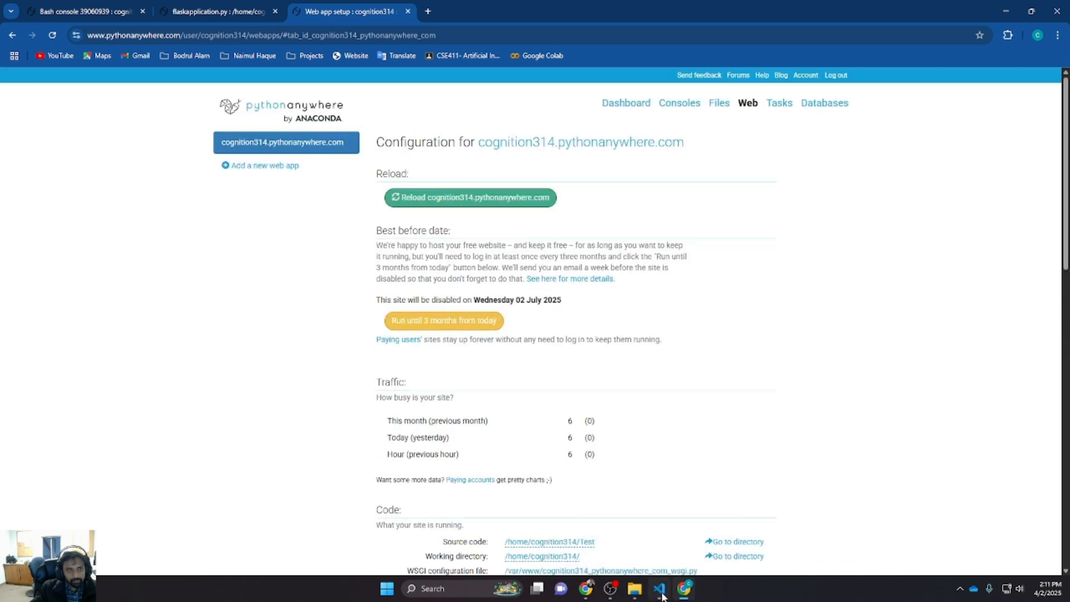
scroll(454, 282, "down", 5)
left_click(377, 186)
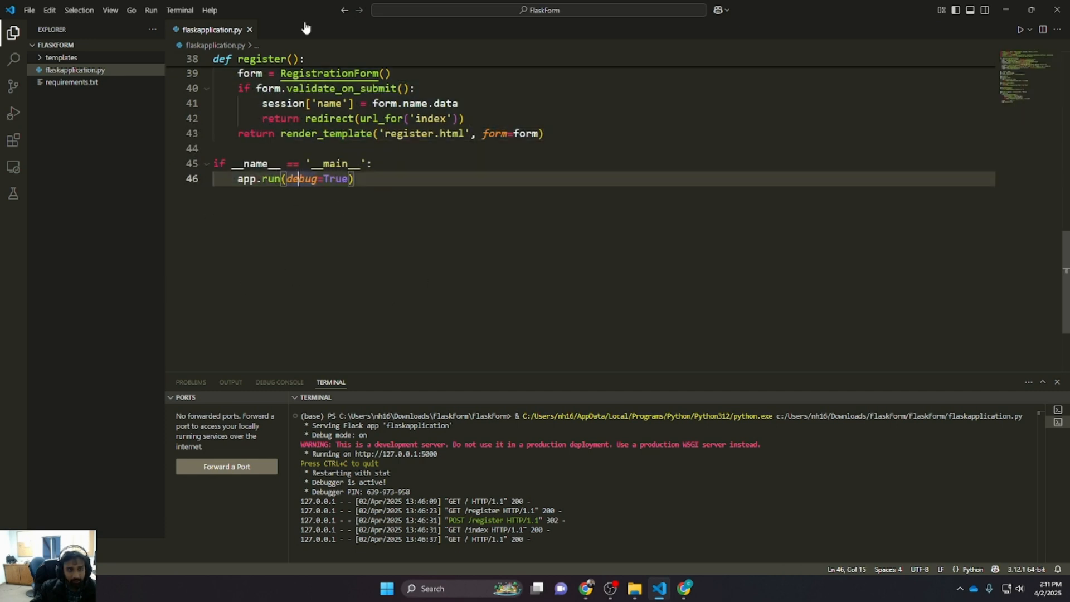
left_click(1006, 9)
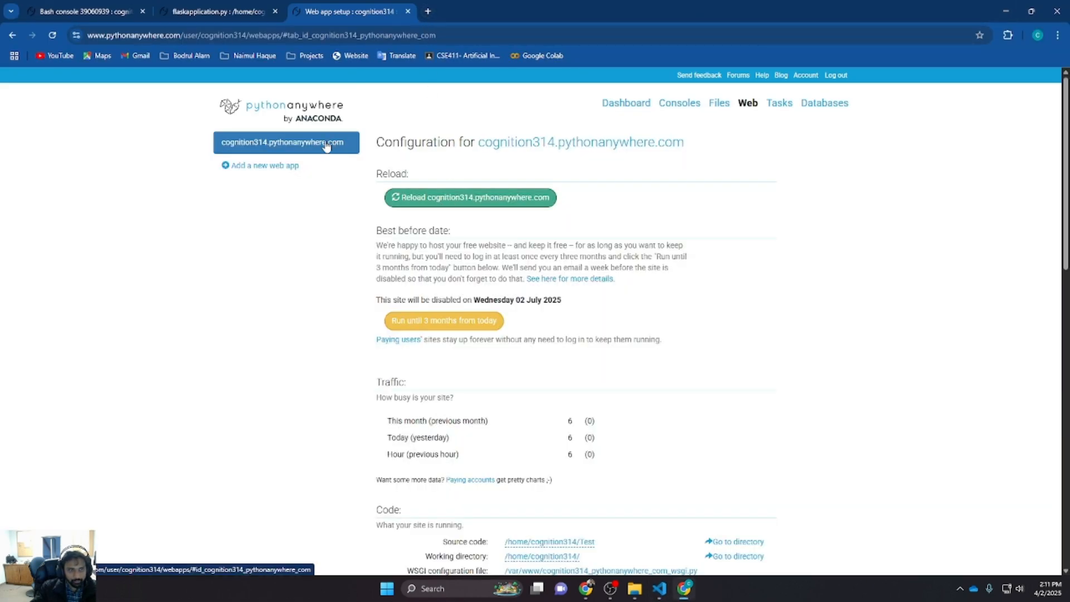
Open cognition314.pythonanywhere.com in a new tab and go to its Register page
left_click(428, 11)
type("cognition314.pythonanywhere.com")
key("Return")
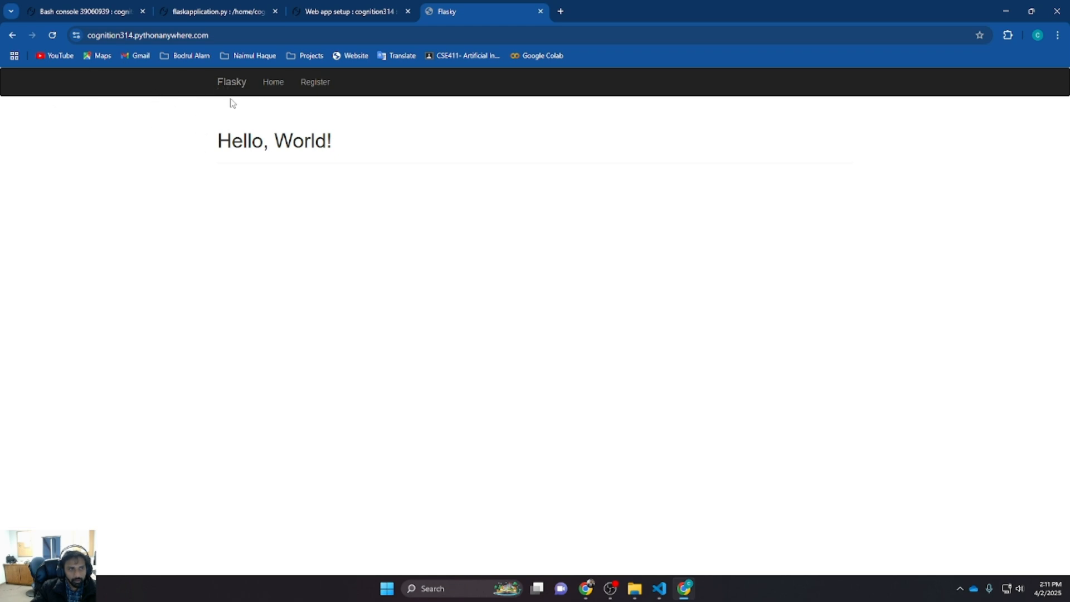
left_click(314, 83)
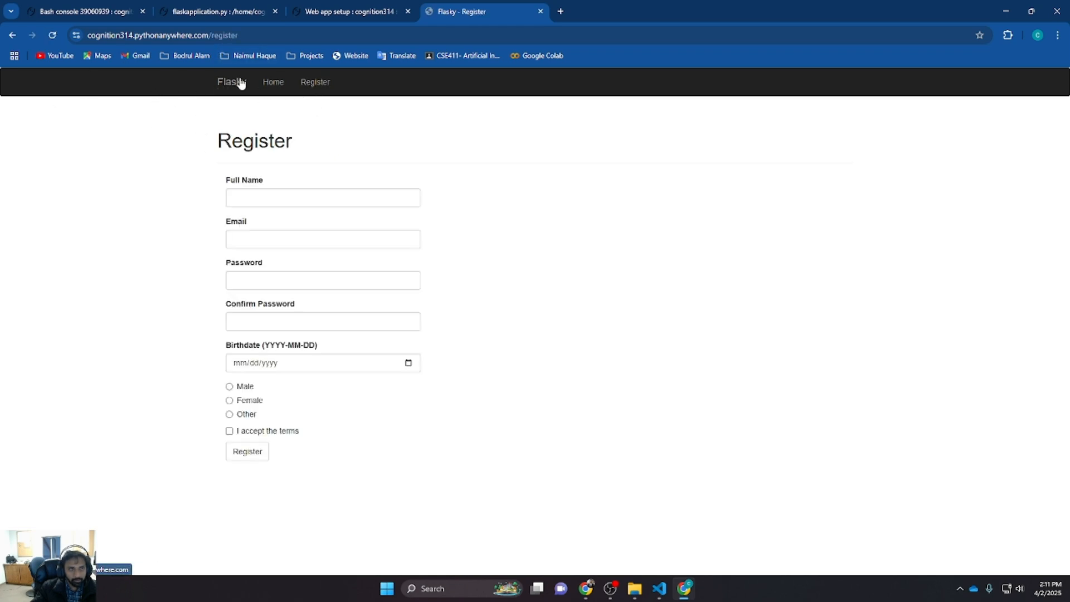
Enter a full name and an e-mail address in the registration form
left_click(267, 195)
type("Nai")
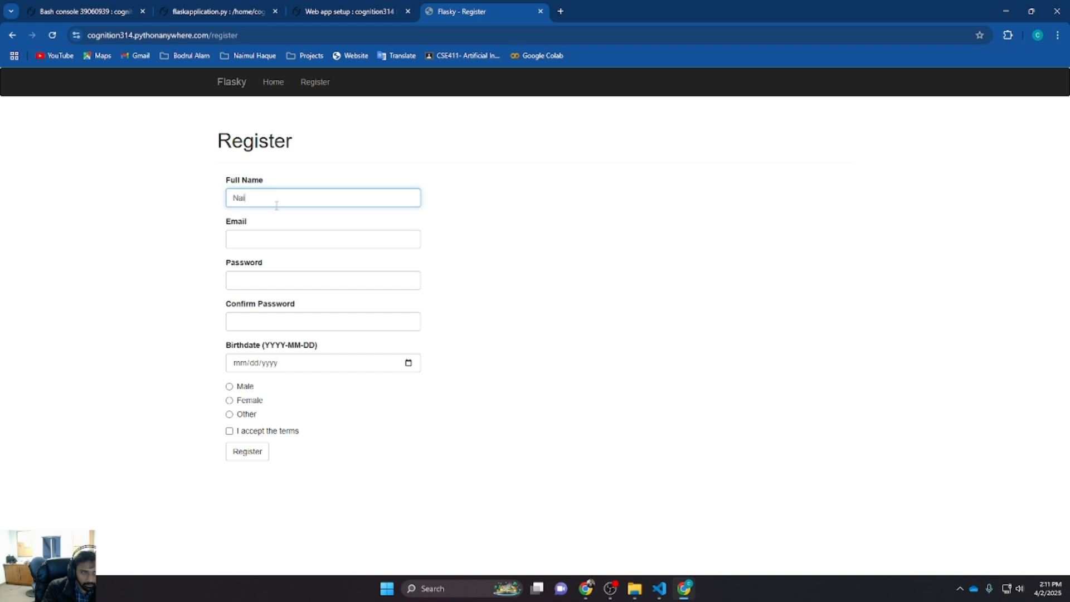
type("mul")
key("Tab")
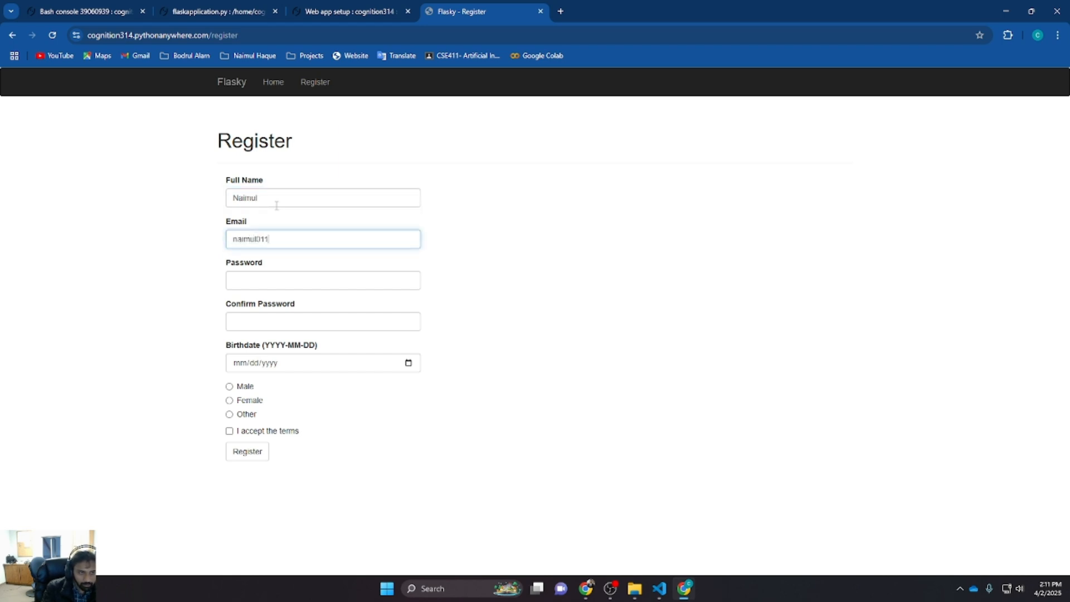
type("mail.co")
key("Tab")
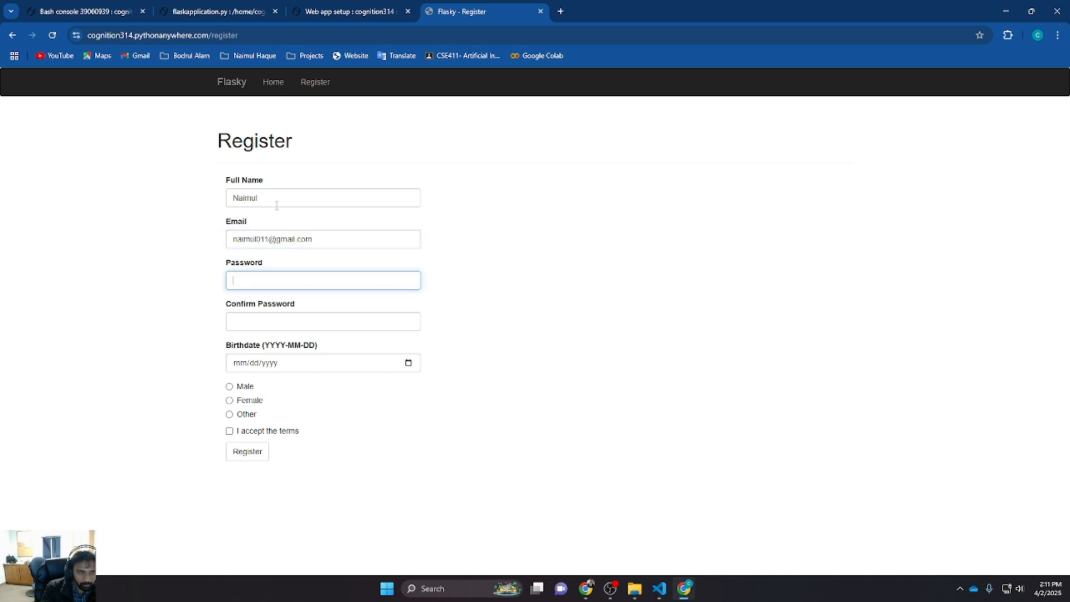
Enter the account password in both the Password and Confirm Password fields
key("Tab")
type("•")
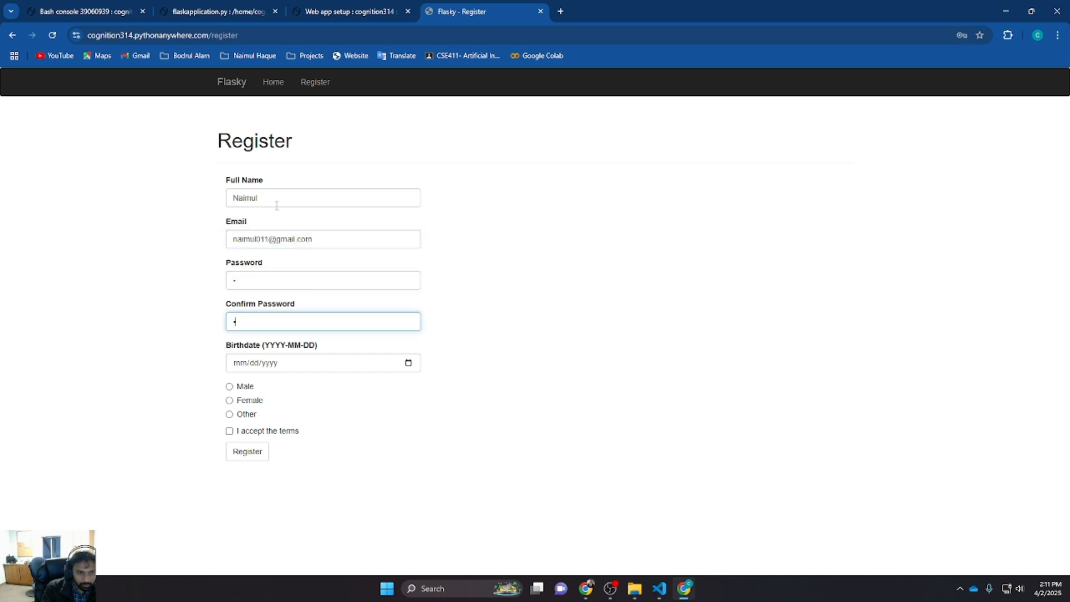
key("Tab")
Pick a birthdate, select Female as gender and submit the registration form
left_click(408, 362)
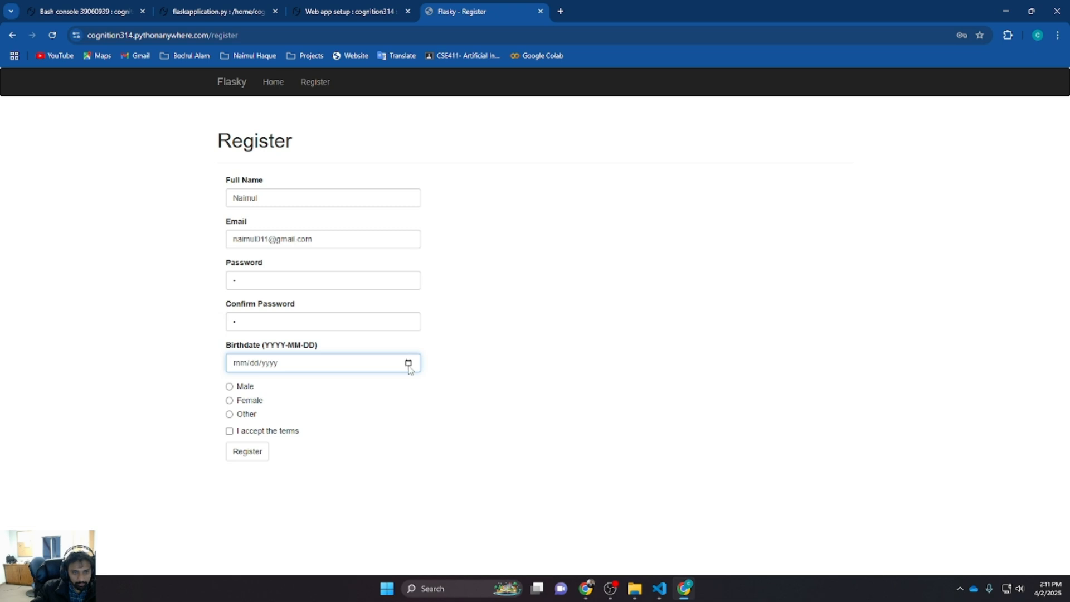
left_click(240, 441)
left_click(245, 401)
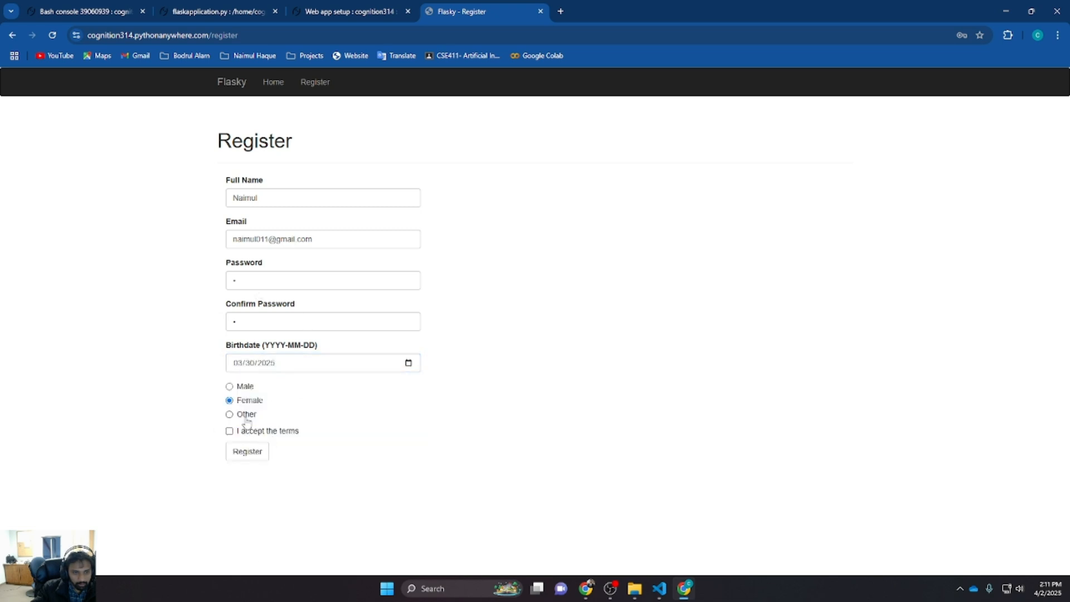
left_click(248, 452)
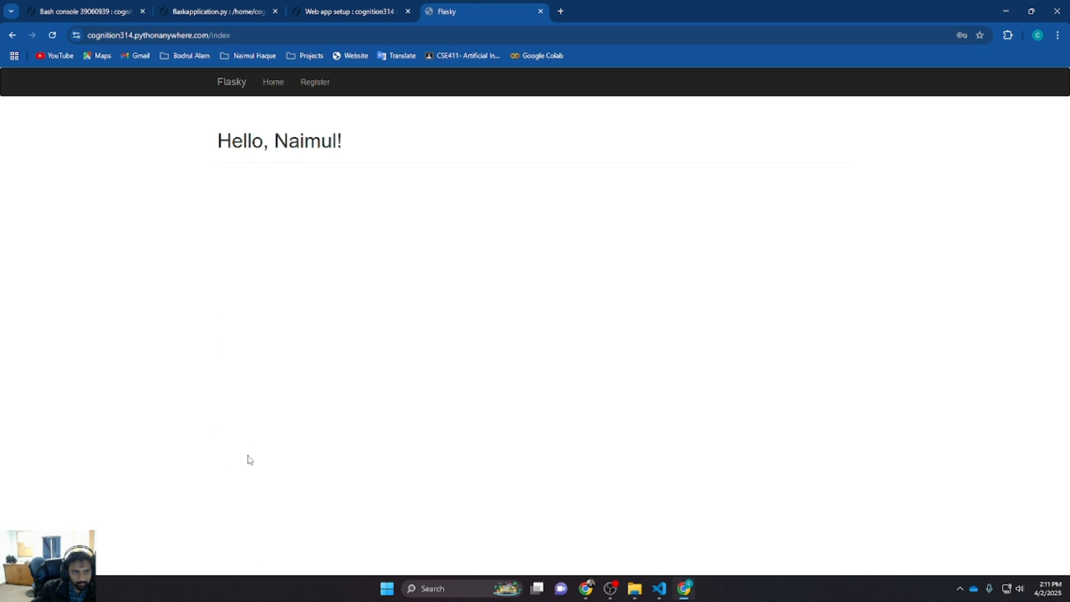
Open the Register page of the live site and return to the home page through the Flasky link
left_click(321, 88)
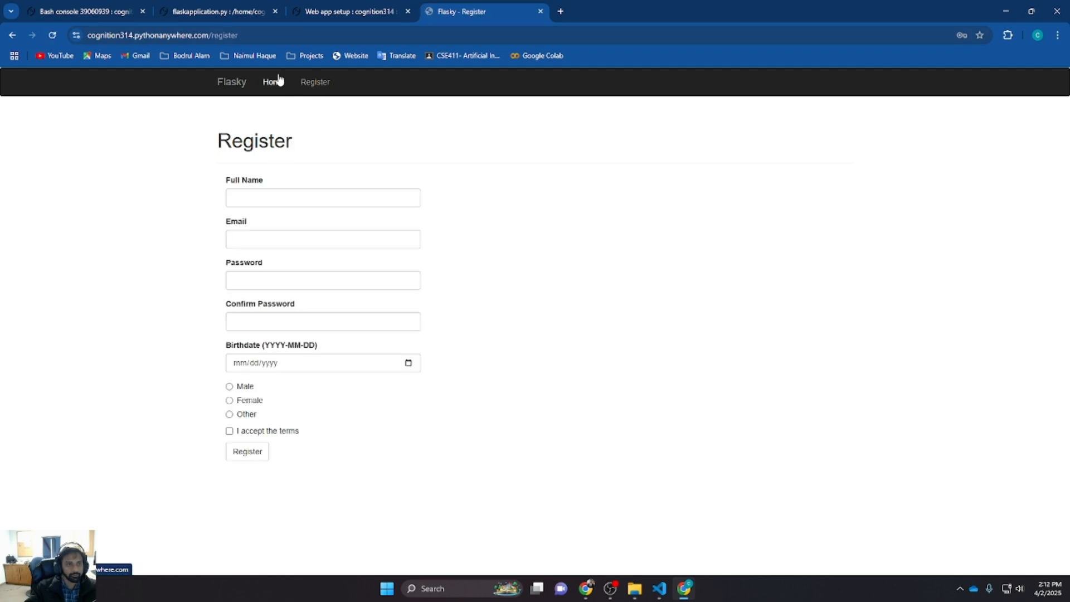
left_click(227, 89)
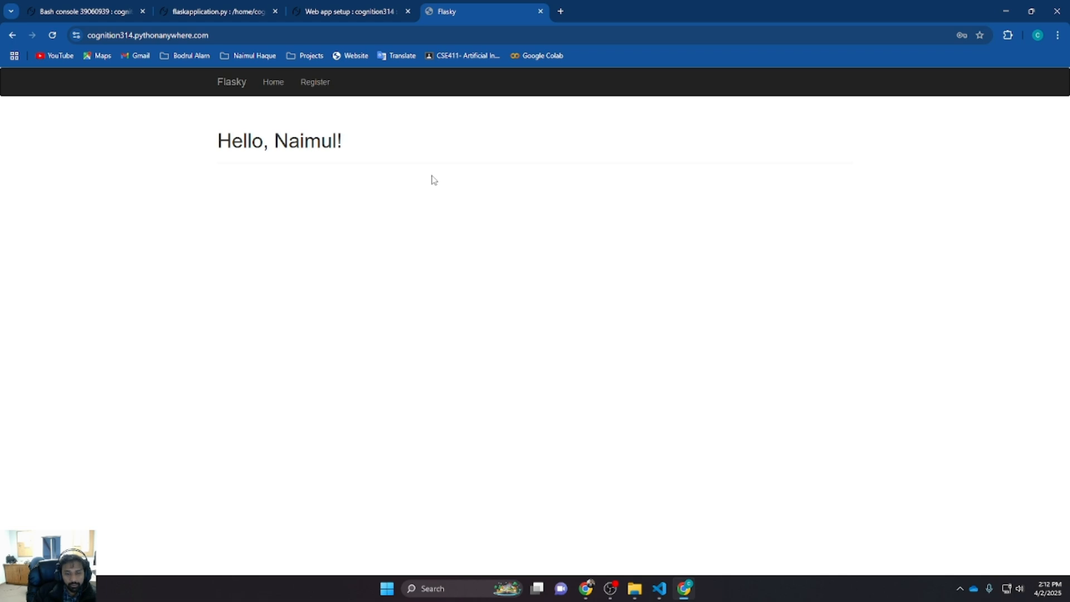
In the local flaskapplication.py, change debug=True to debug=False on the last line and save
left_click(660, 588)
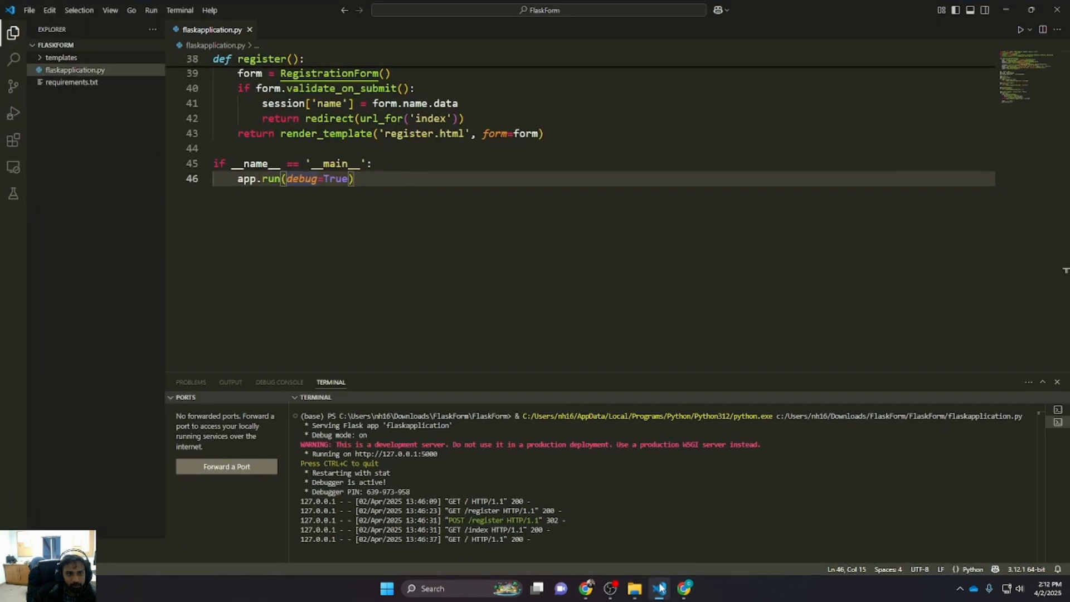
scroll(401, 282, "up", 3)
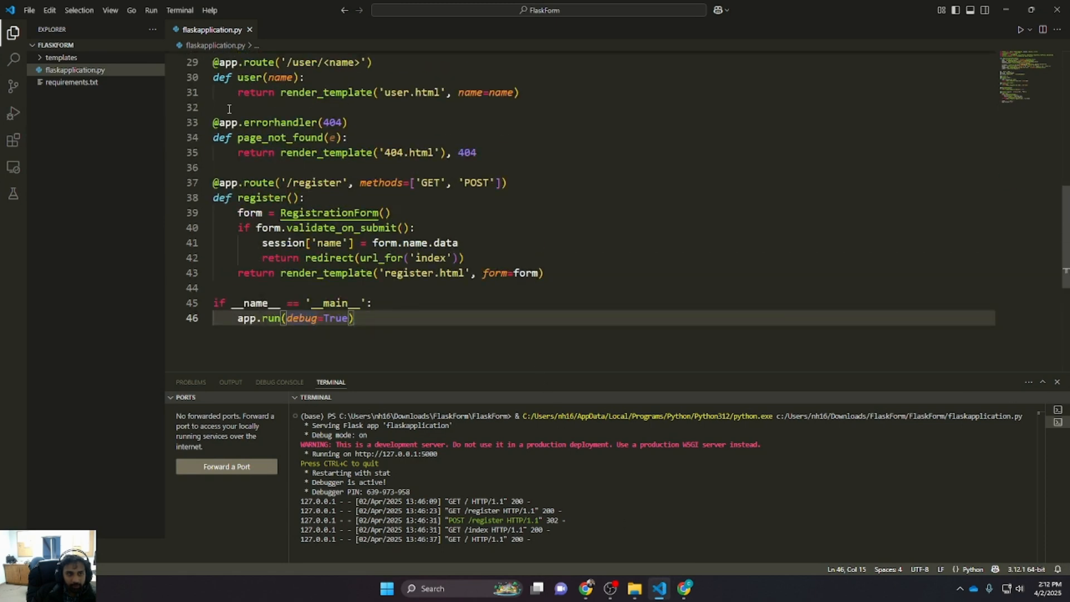
scroll(229, 108, "down", 2)
double_click(333, 207)
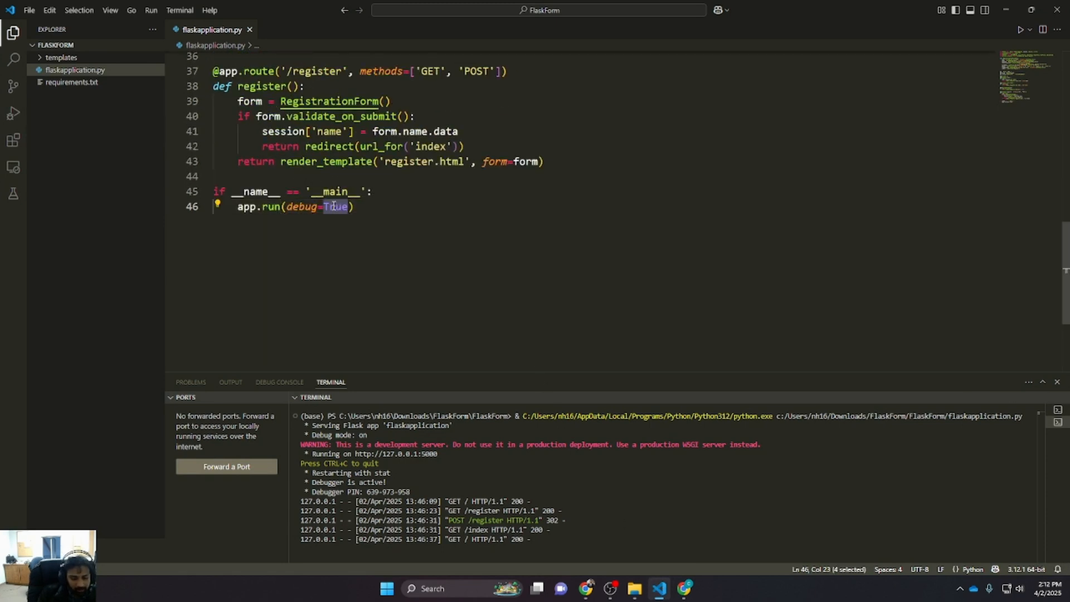
type("False")
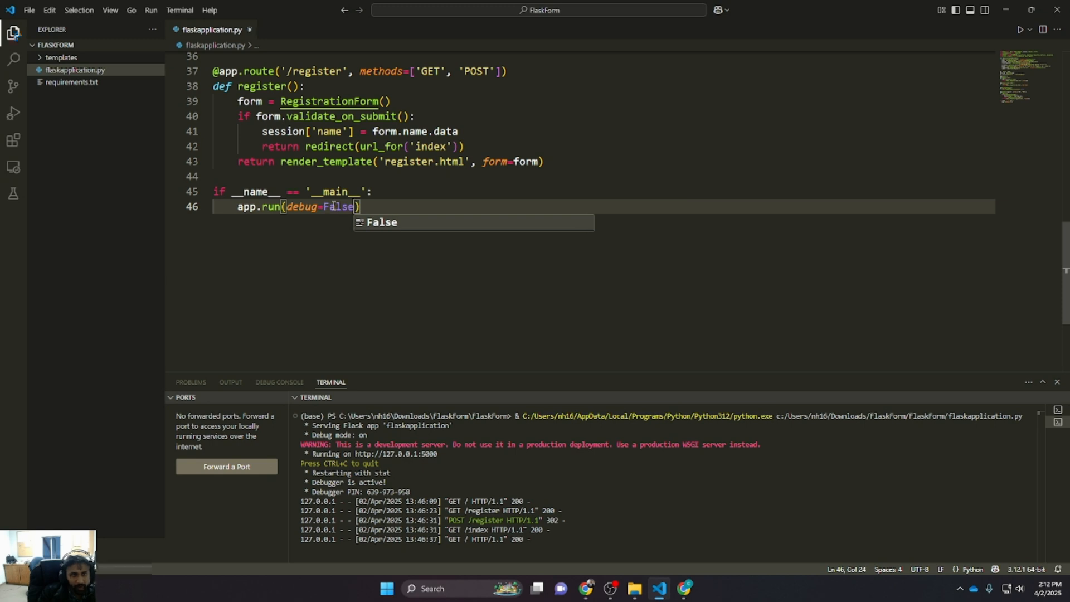
key("ctrl+s")
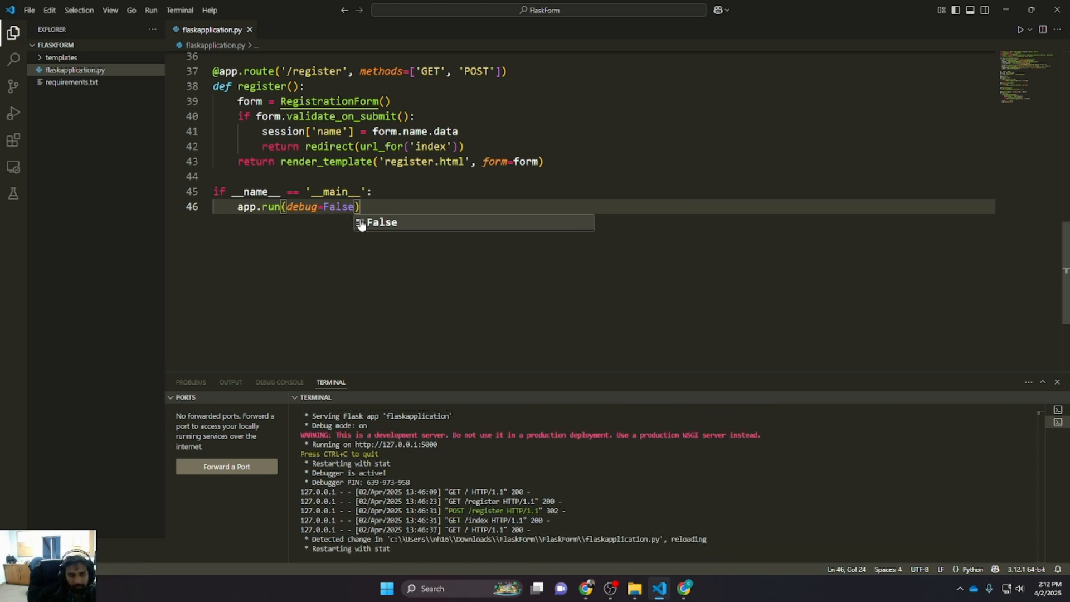
left_click(1006, 10)
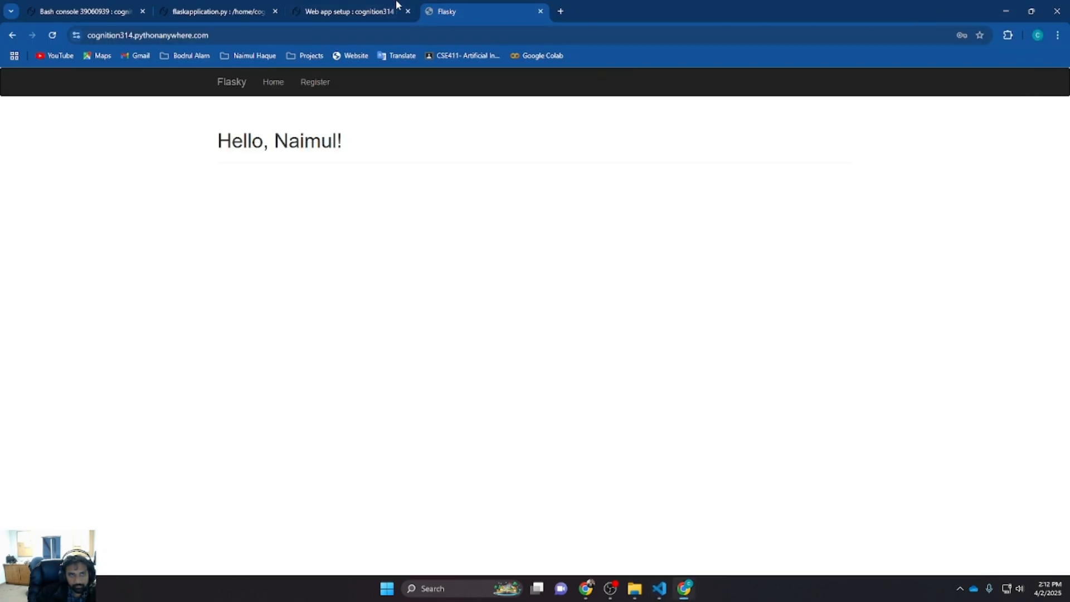
left_click(341, 11)
left_click(451, 12)
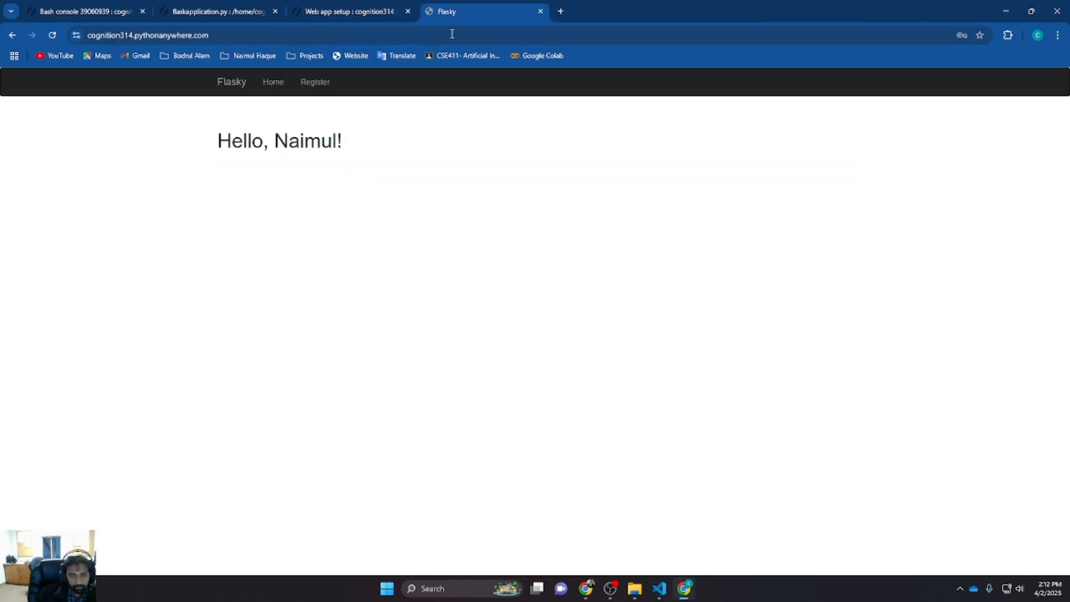